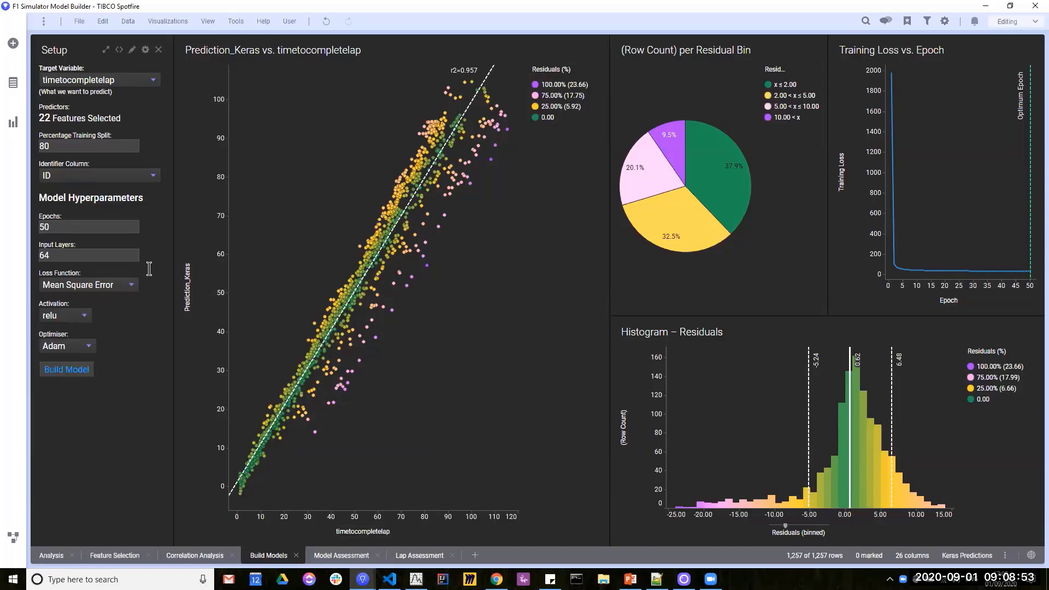
# View the Correlation Analysis and Feature Selection pages, and switch to the F1 Simulator Model Builder (Simple) analysis.
pyautogui.click(192, 556)
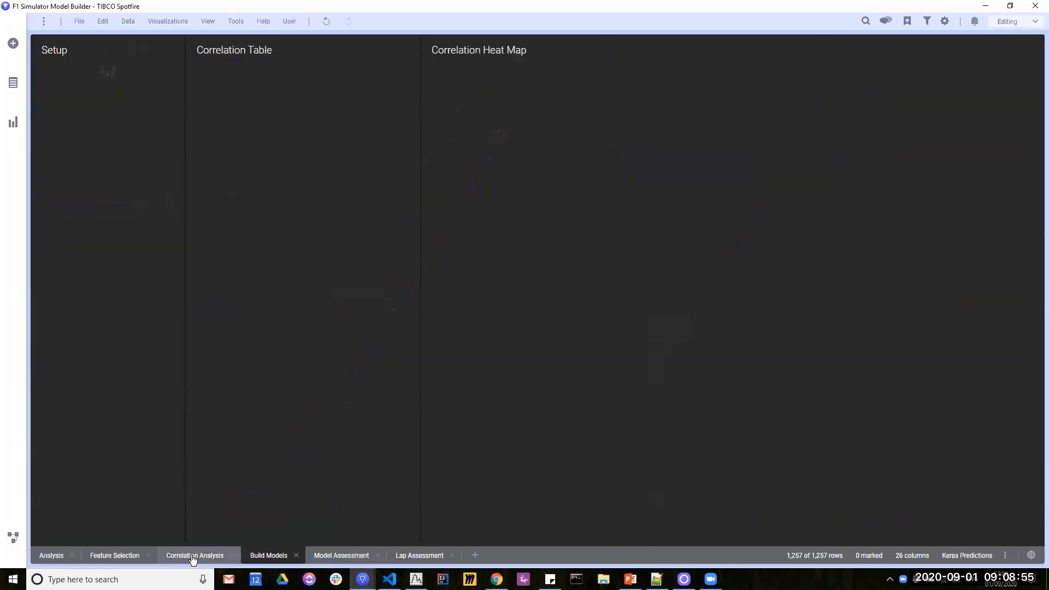
pyautogui.click(117, 554)
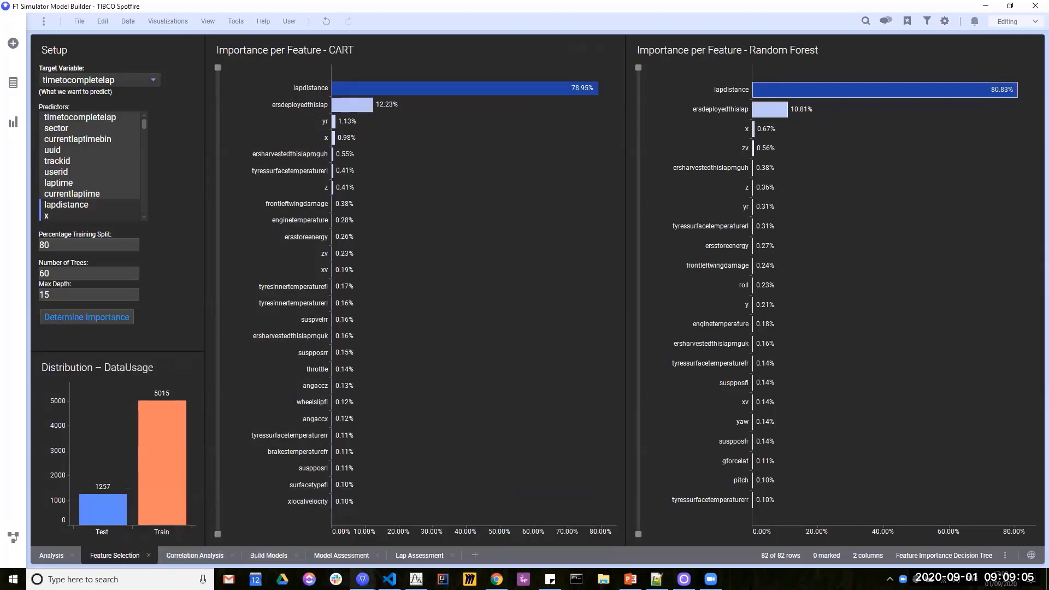
pyautogui.click(296, 540)
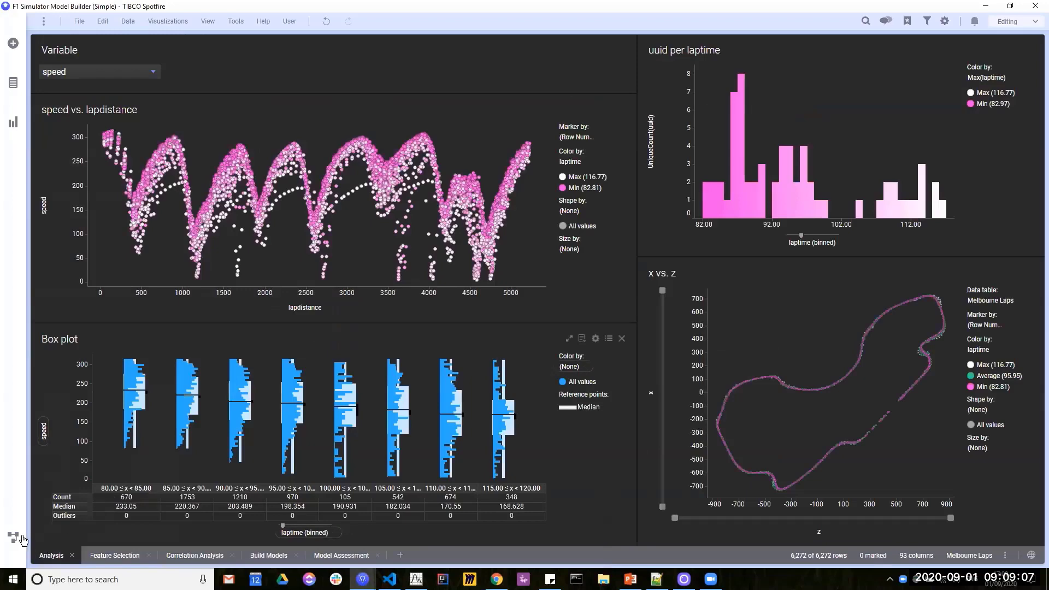
# Examine the columns of the melbourne_laps.xlsx source behind the Melbourne Laps table in the data canvas, and return to the Analysis page.
pyautogui.click(21, 538)
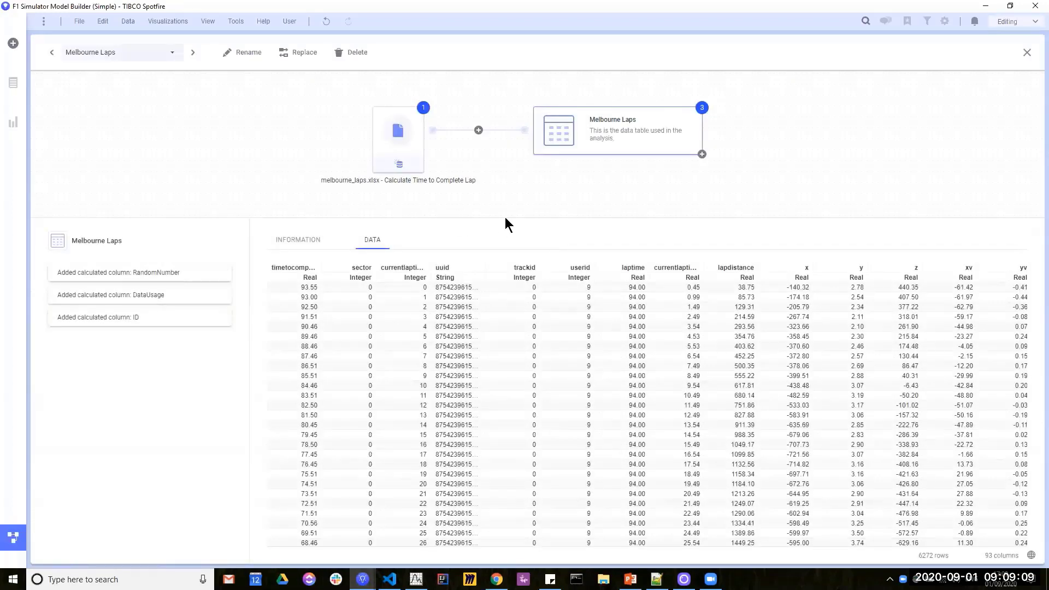
pyautogui.click(404, 139)
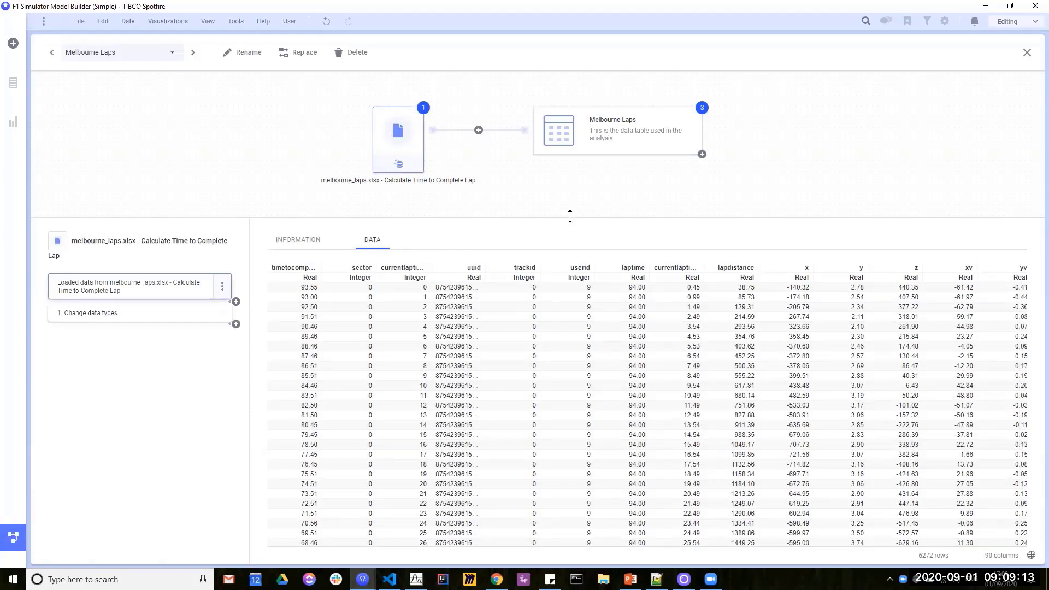
pyautogui.moveTo(571, 217); pyautogui.dragTo(571, 209)
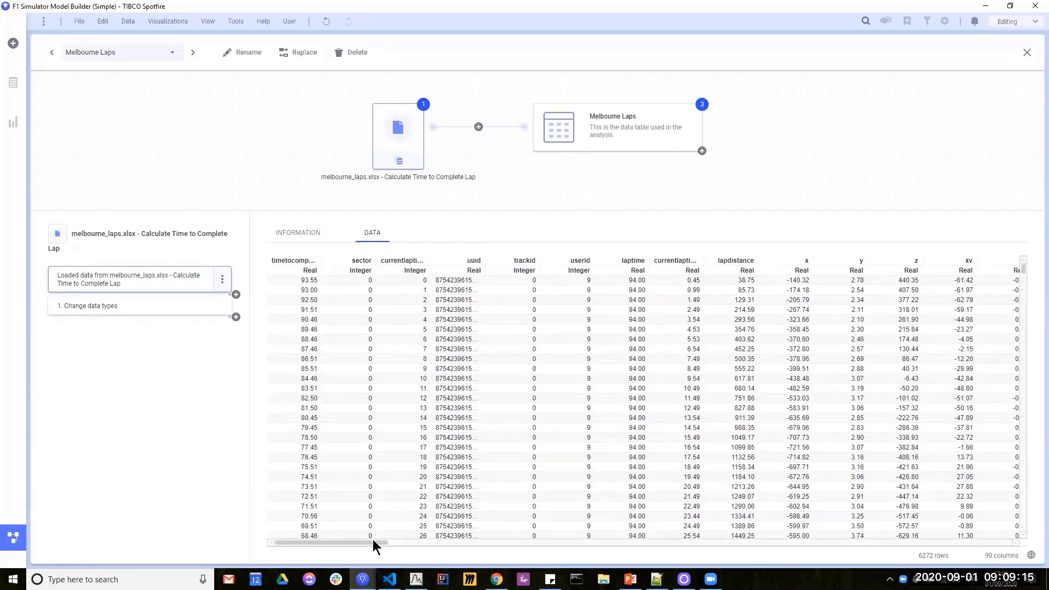
pyautogui.moveTo(405, 542); pyautogui.dragTo(816, 538)
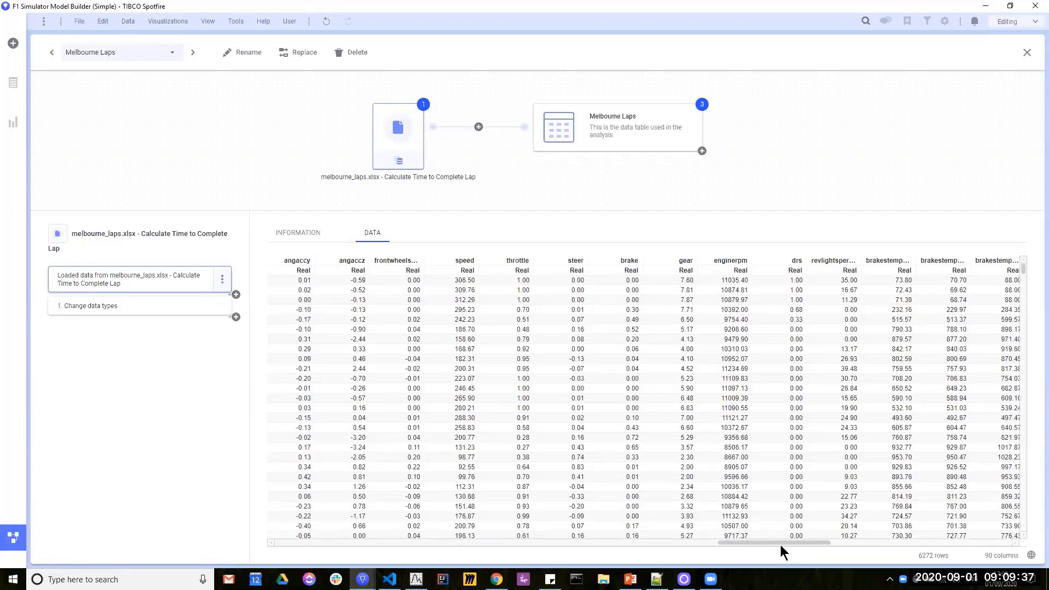
pyautogui.moveTo(779, 543); pyautogui.dragTo(357, 539)
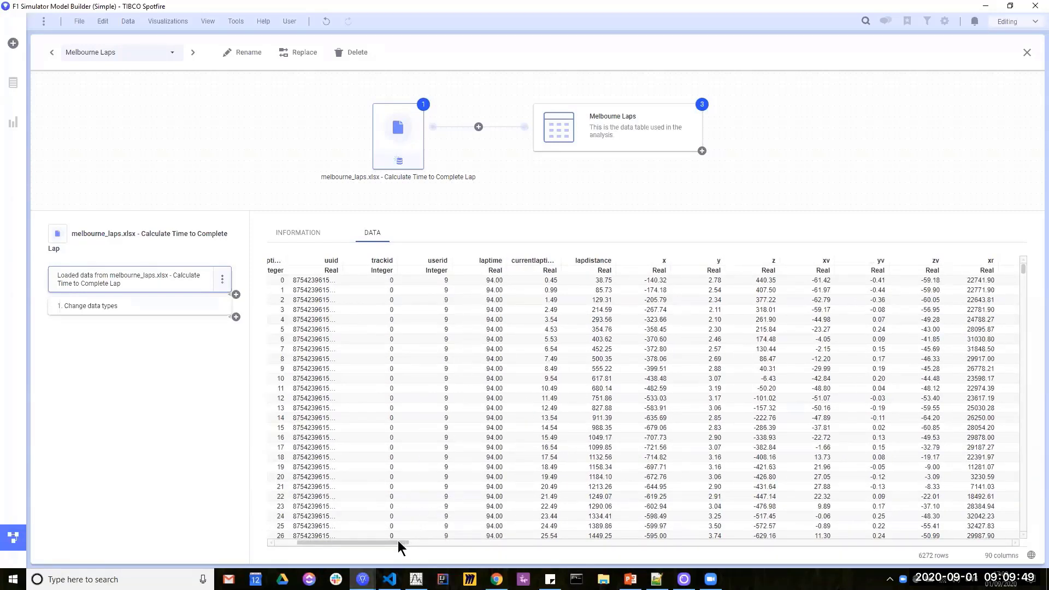
pyautogui.moveTo(398, 546); pyautogui.dragTo(1004, 543)
pyautogui.moveTo(590, 544); pyautogui.dragTo(185, 519)
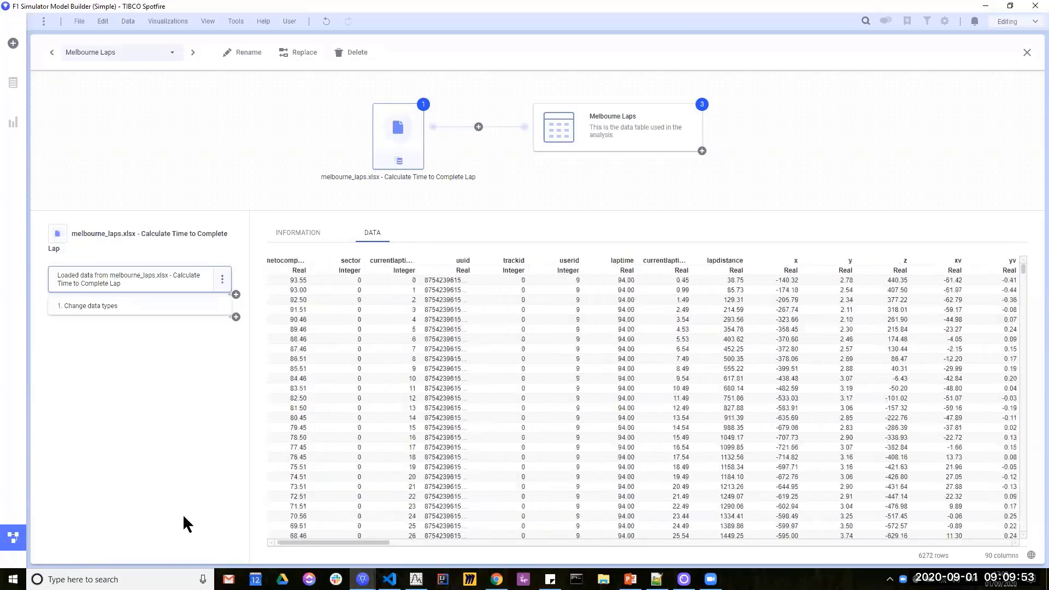
pyautogui.click(14, 539)
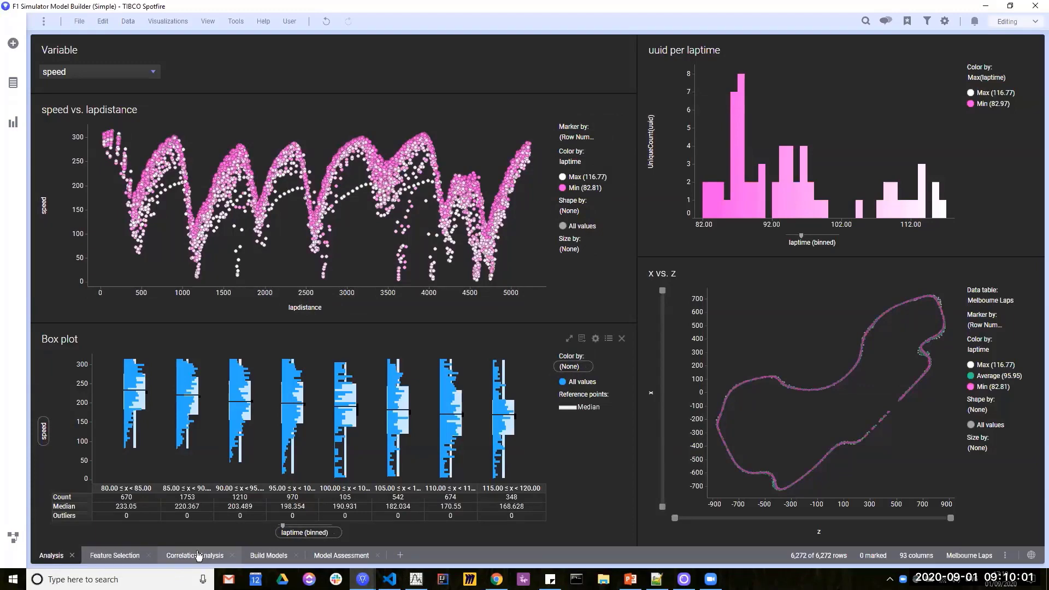
# Switch to PowerPoint to view the slide "The Data Science Process – Today's Session" and return to the Spotfire analysis.
pyautogui.click(630, 579)
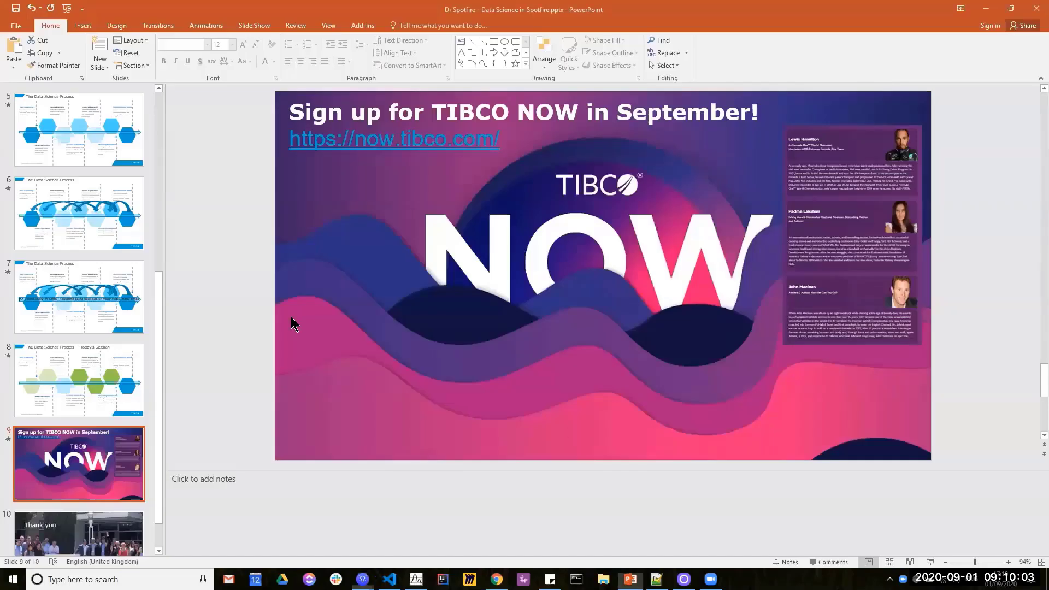
pyautogui.scroll(1, 291, 316)
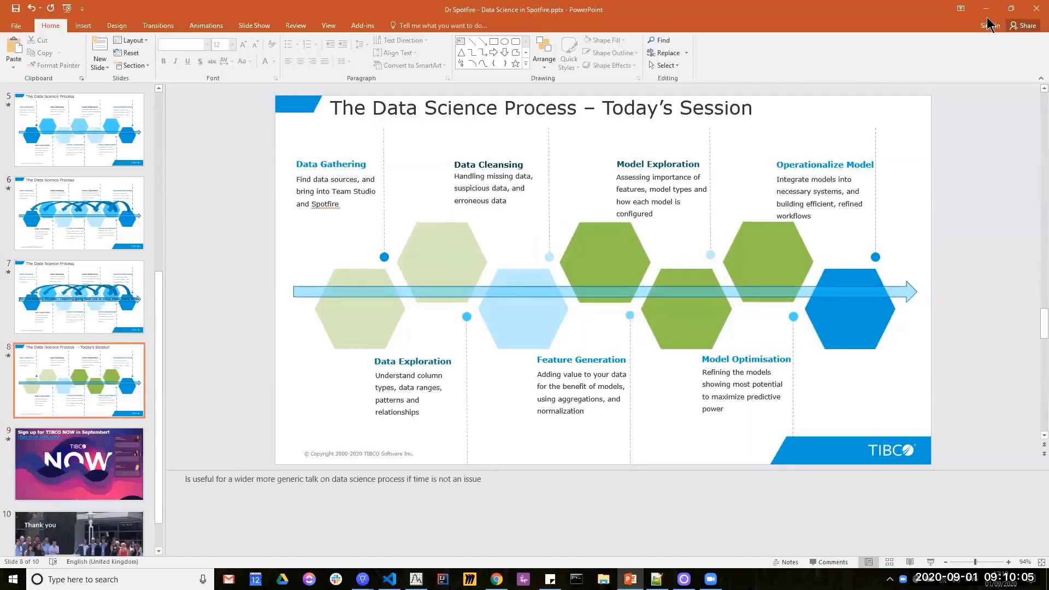
pyautogui.click(362, 578)
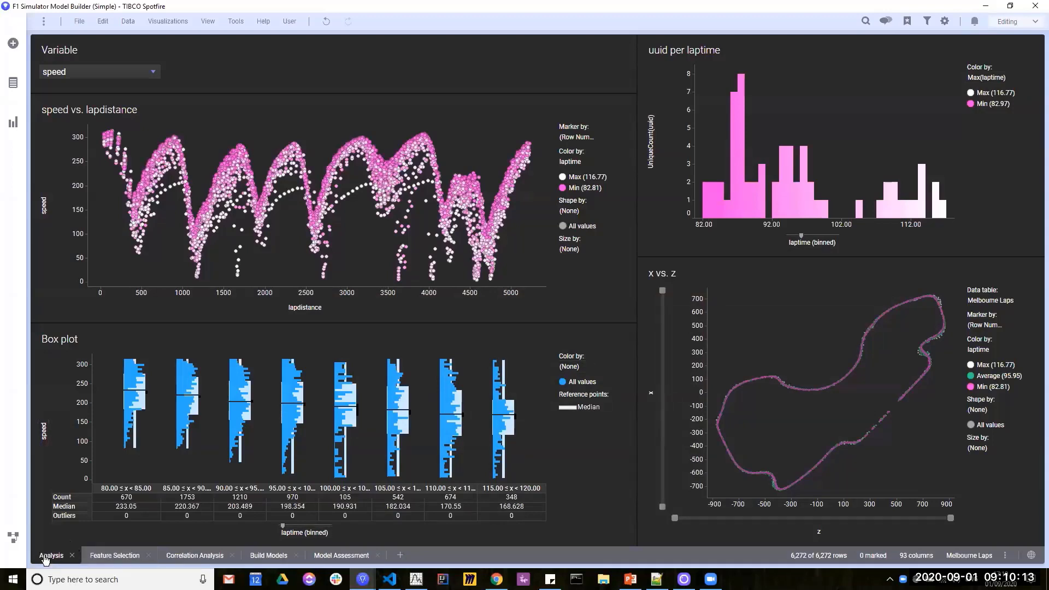
# Add the recommended density plot of binned z versus binned x above the X vs. Z plot.
pyautogui.click(13, 84)
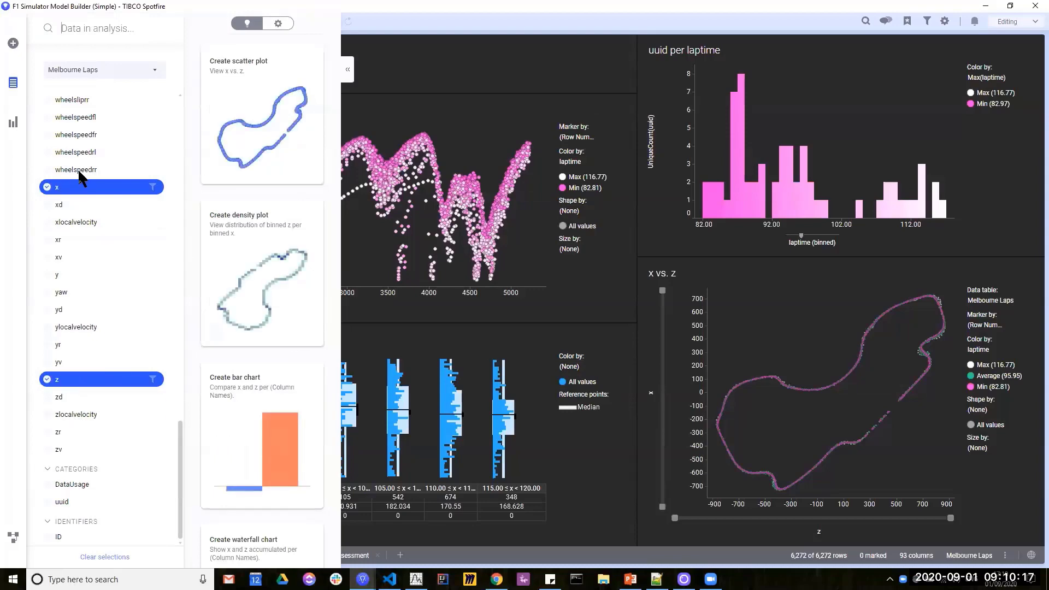
pyautogui.moveTo(257, 130)
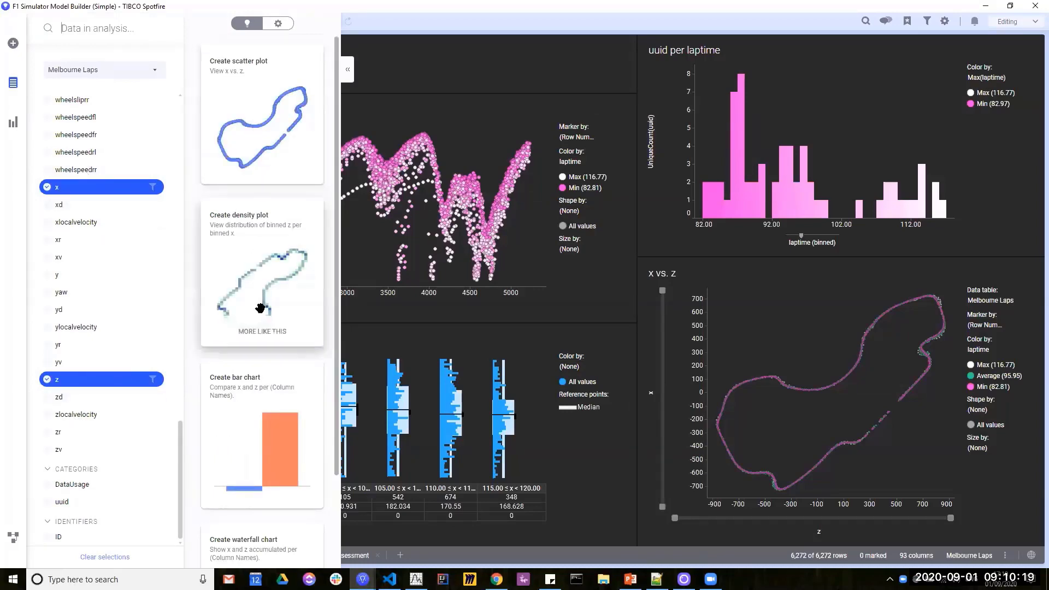
pyautogui.moveTo(293, 304); pyautogui.dragTo(774, 304)
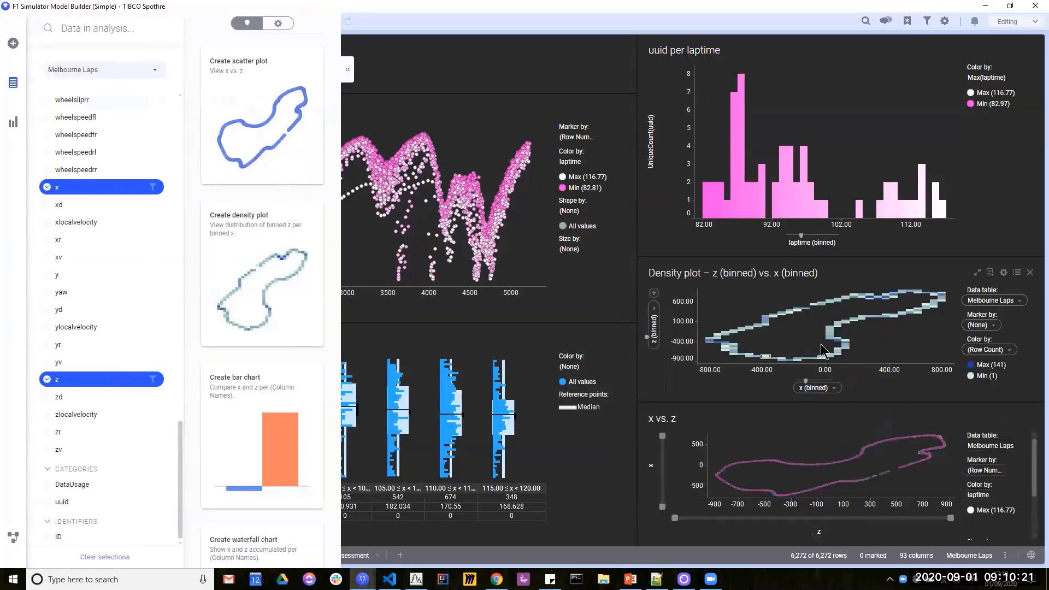
pyautogui.click(17, 79)
# View the recommended visualizations for the speed column of the Melbourne Laps data.
pyautogui.click(17, 79)
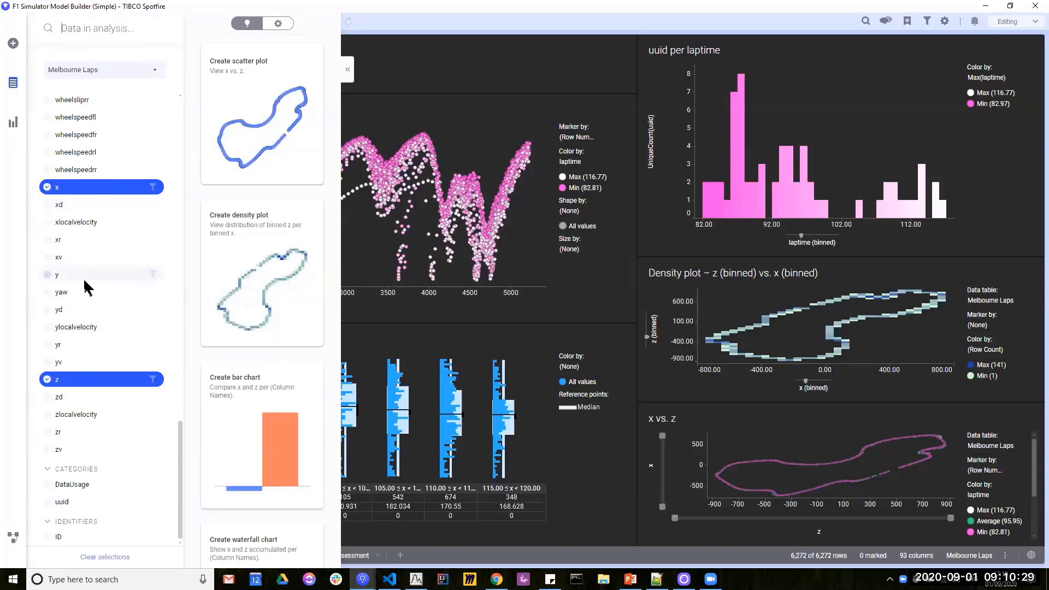
pyautogui.scroll(10, 82, 262)
pyautogui.scroll(2, 97, 256)
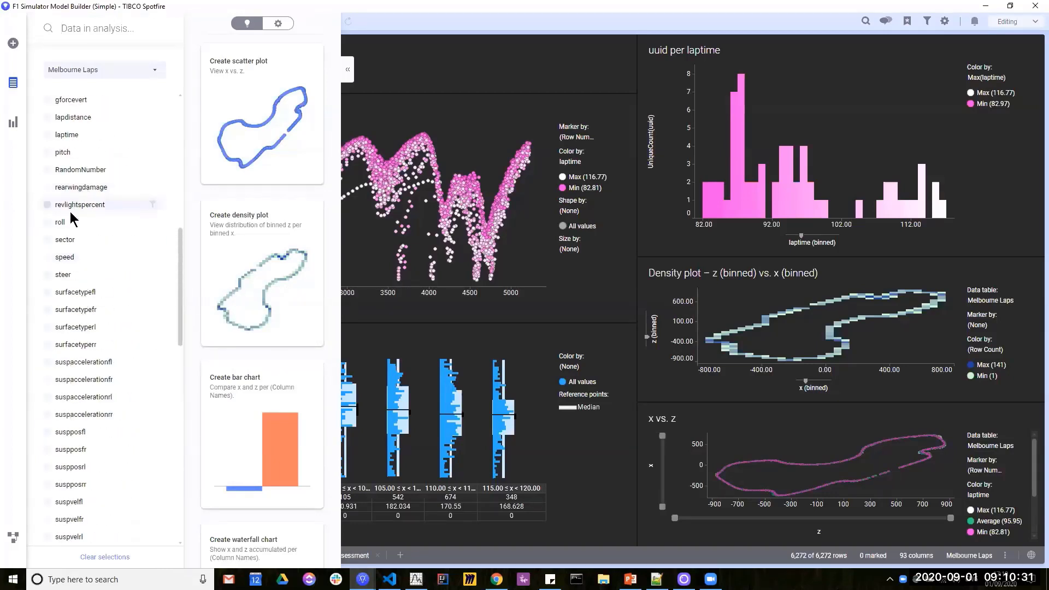
pyautogui.click(91, 257)
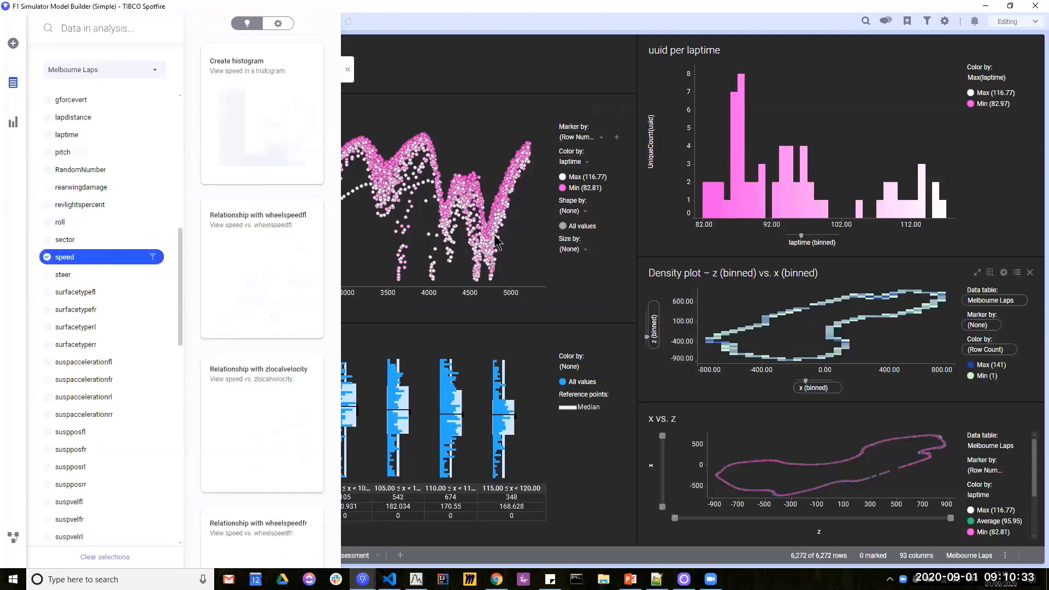
# Leave the column recommendations and remove the density plot from the Analysis page.
pyautogui.click(857, 294)
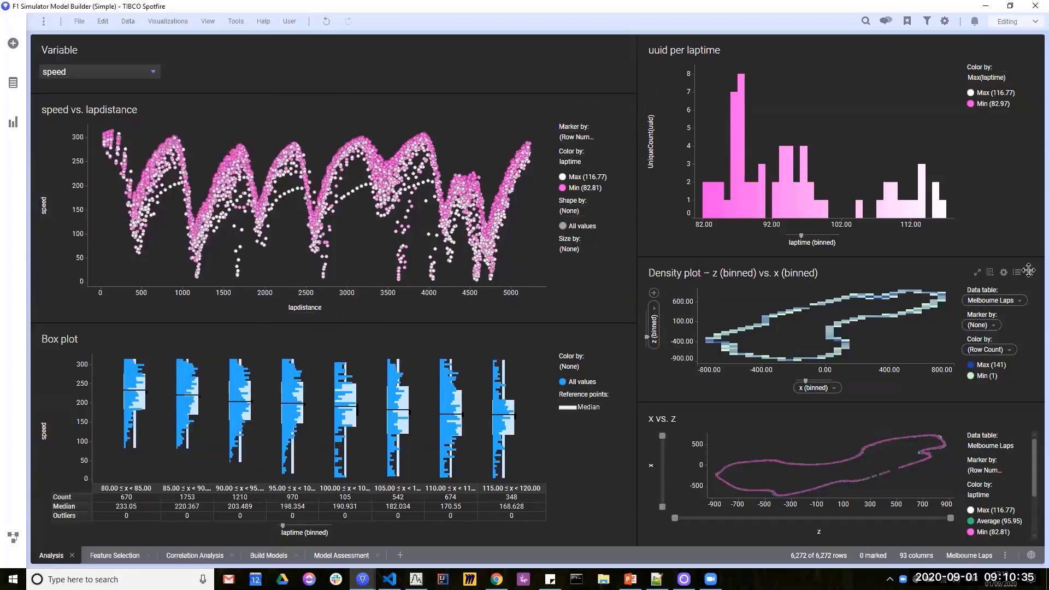
pyautogui.click(1030, 273)
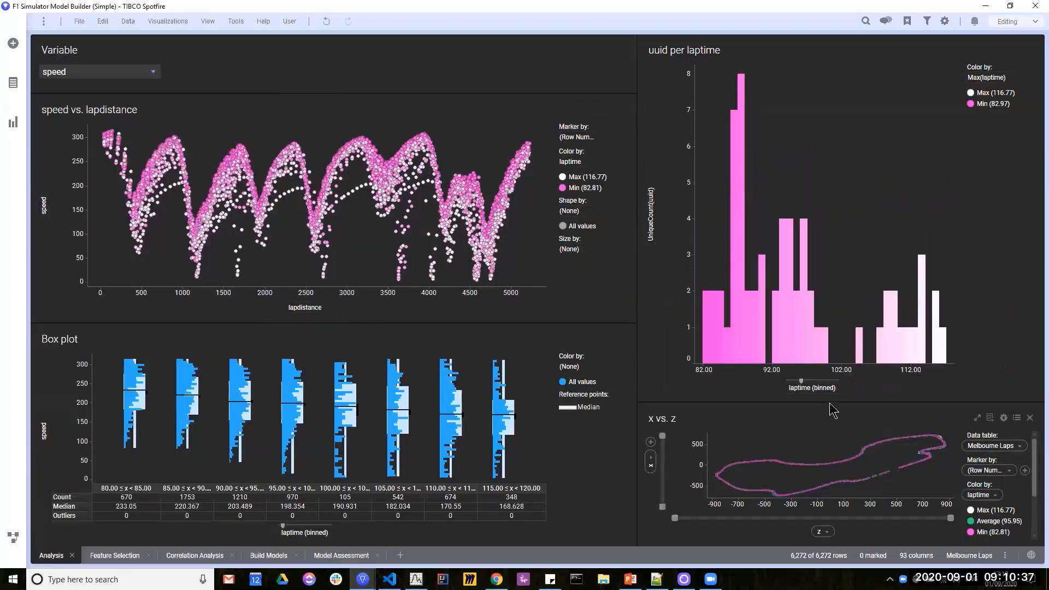
# Plot steer and revlightspercent in turn as the analysed variable on the Analysis page.
pyautogui.click(137, 74)
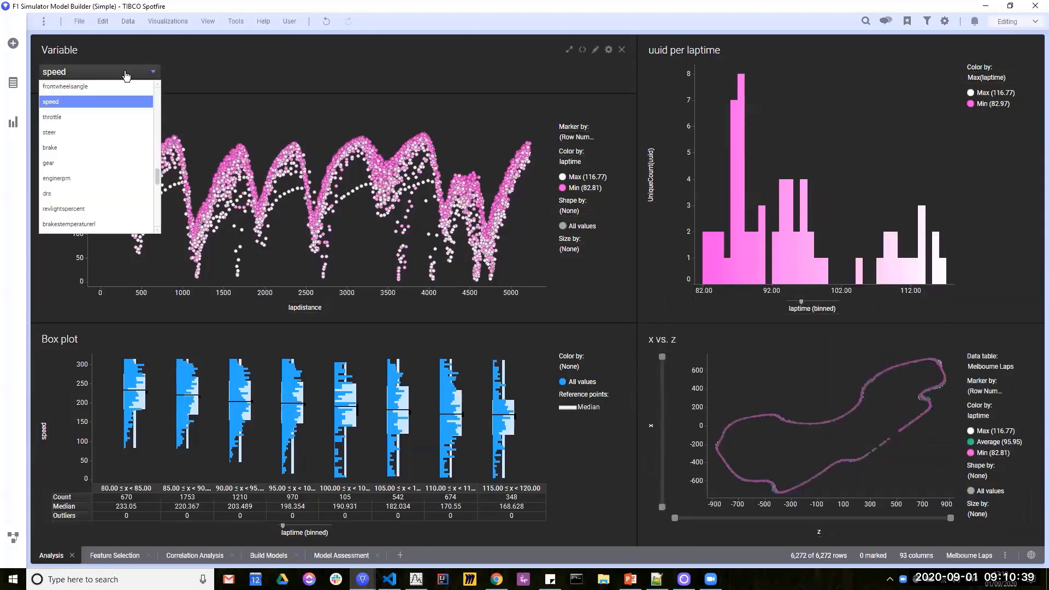
pyautogui.click(82, 133)
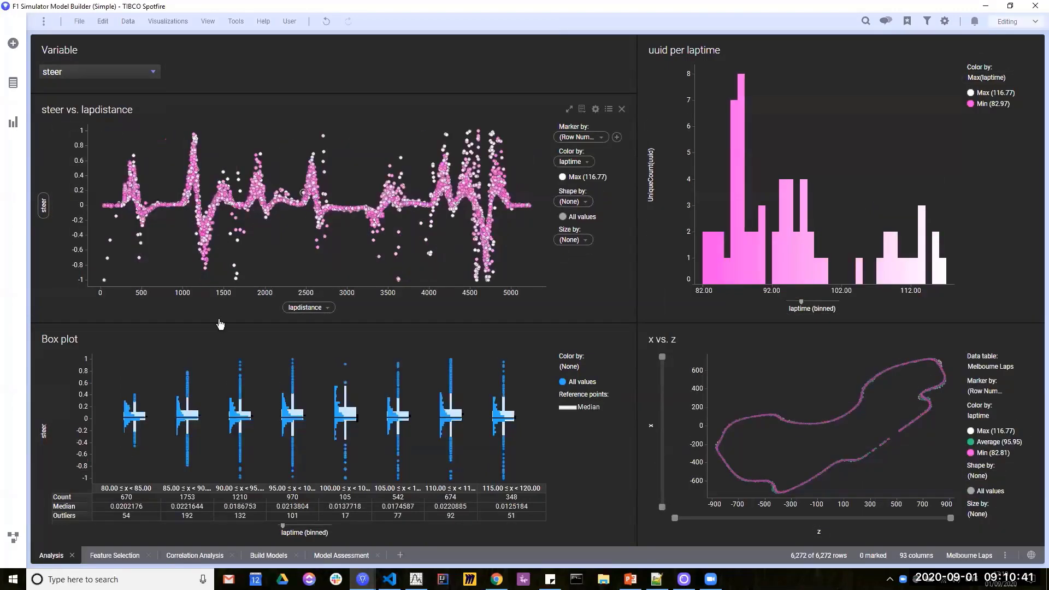
pyautogui.click(108, 73)
pyautogui.click(82, 178)
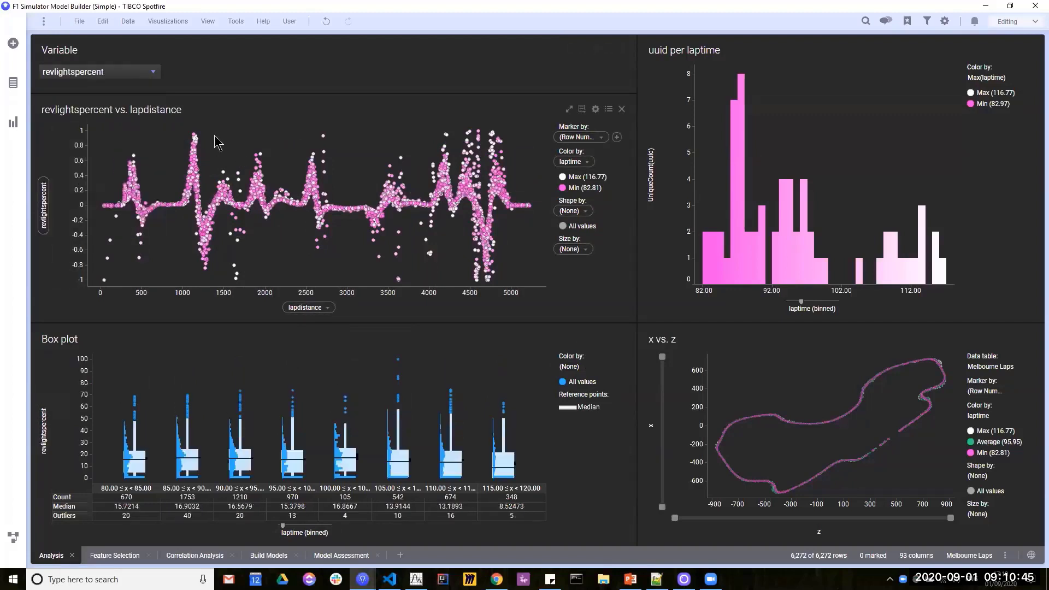
# Set the analysed variable to tyressurfacetemperaturefr and inspect its plot against lapdistance.
pyautogui.click(113, 73)
pyautogui.scroll(-2, 94, 134)
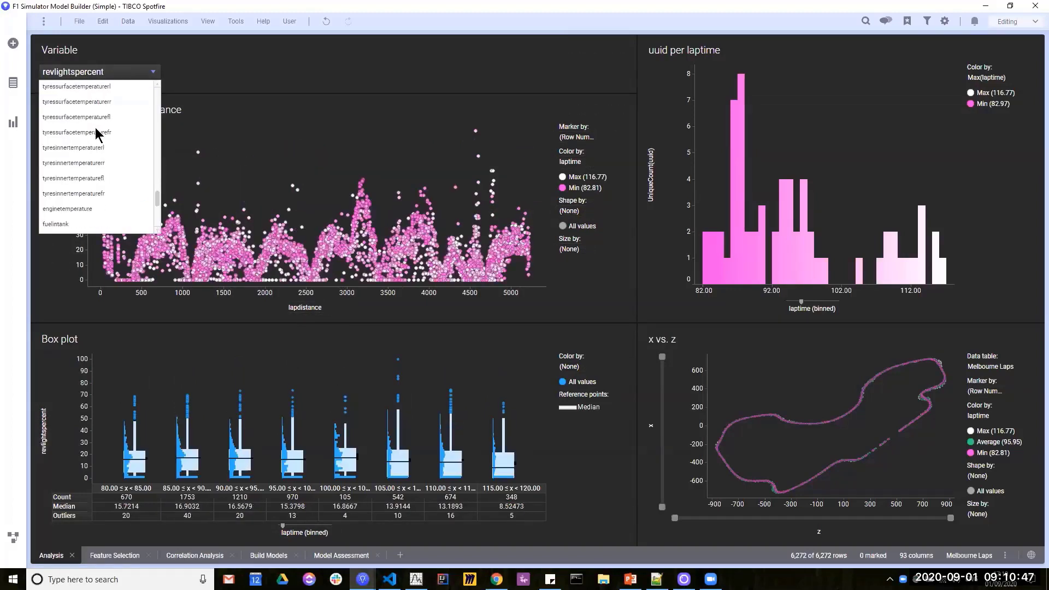
pyautogui.click(90, 139)
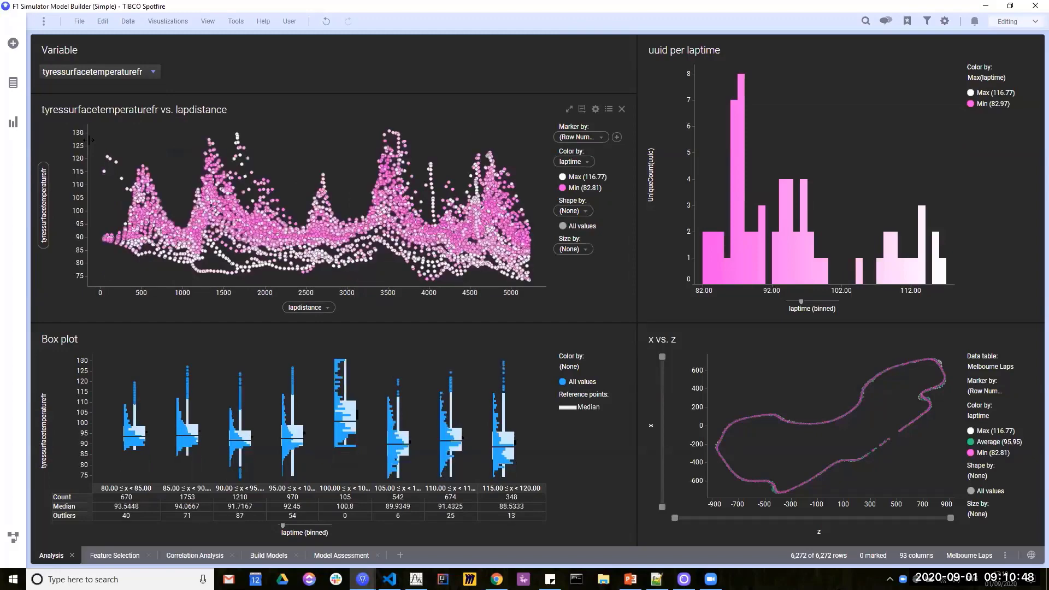
pyautogui.click(97, 74)
pyautogui.click(175, 104)
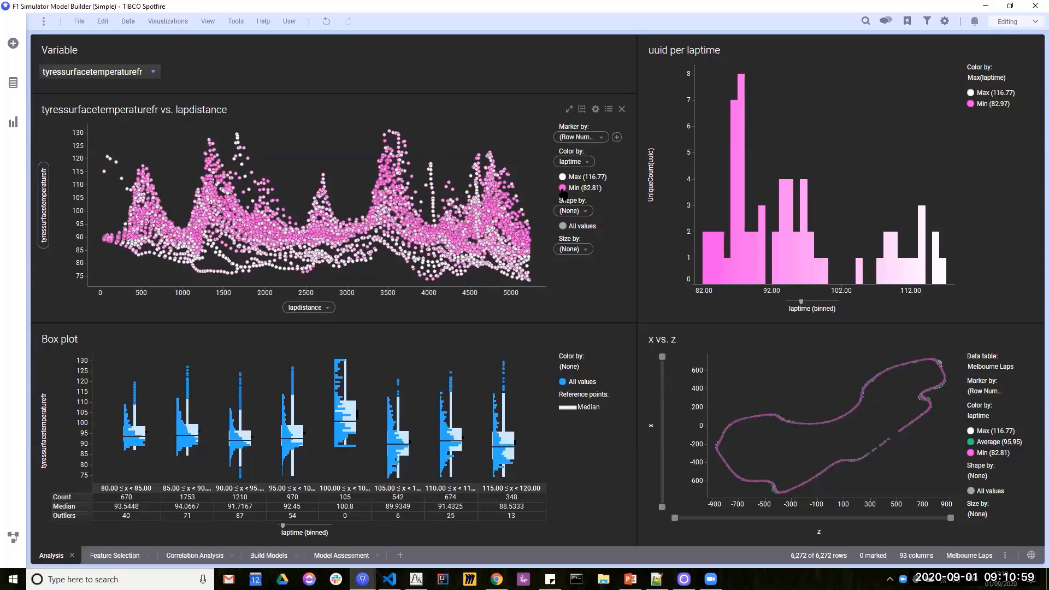
pyautogui.moveTo(473, 261)
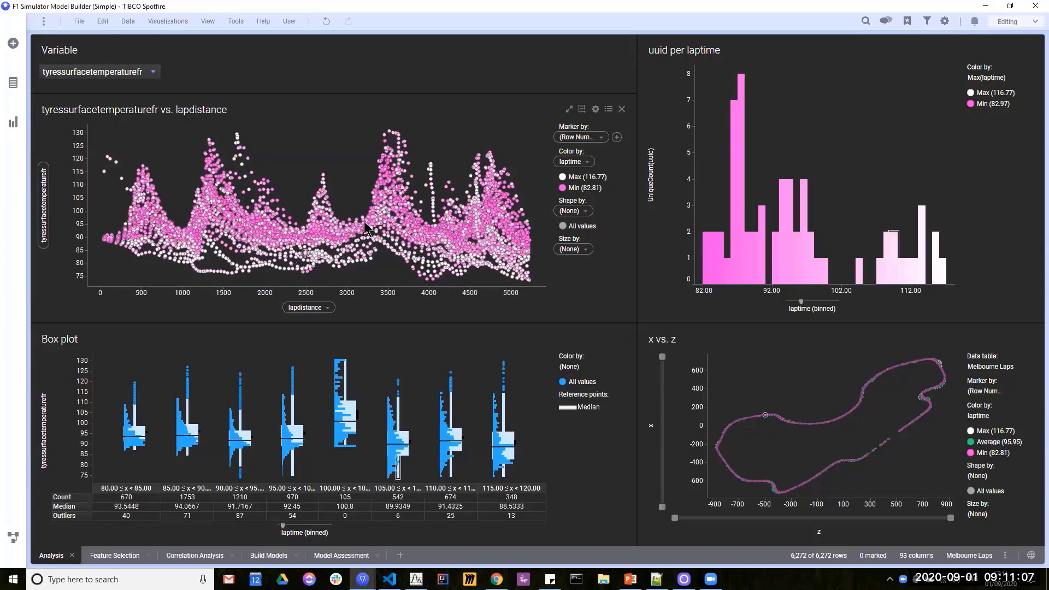
# Plot tyresinnertemperaturefr and frontleftwingdamage in turn as the analysed variable.
pyautogui.click(117, 73)
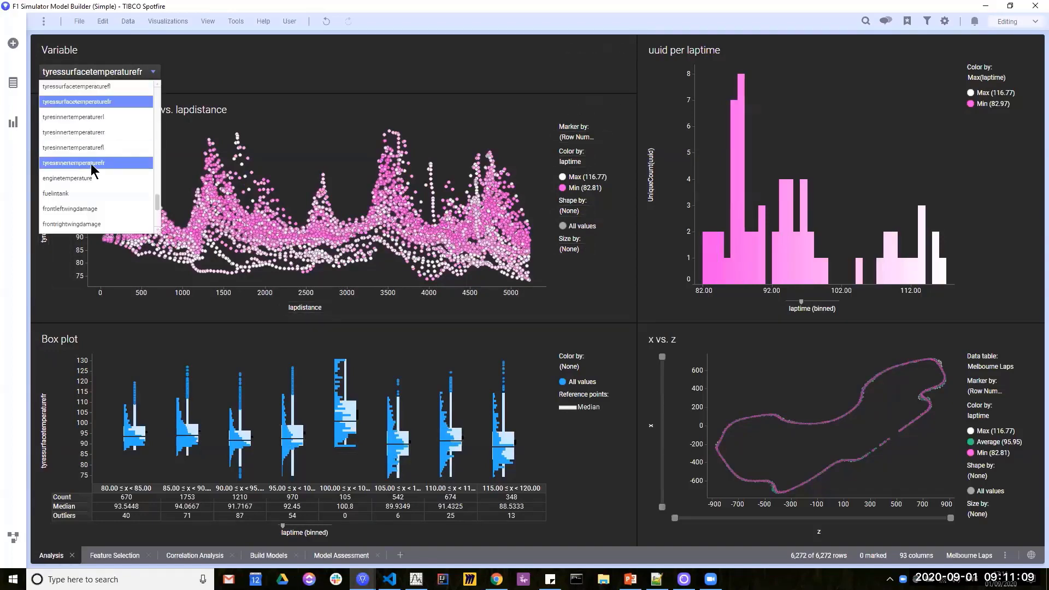
pyautogui.click(94, 171)
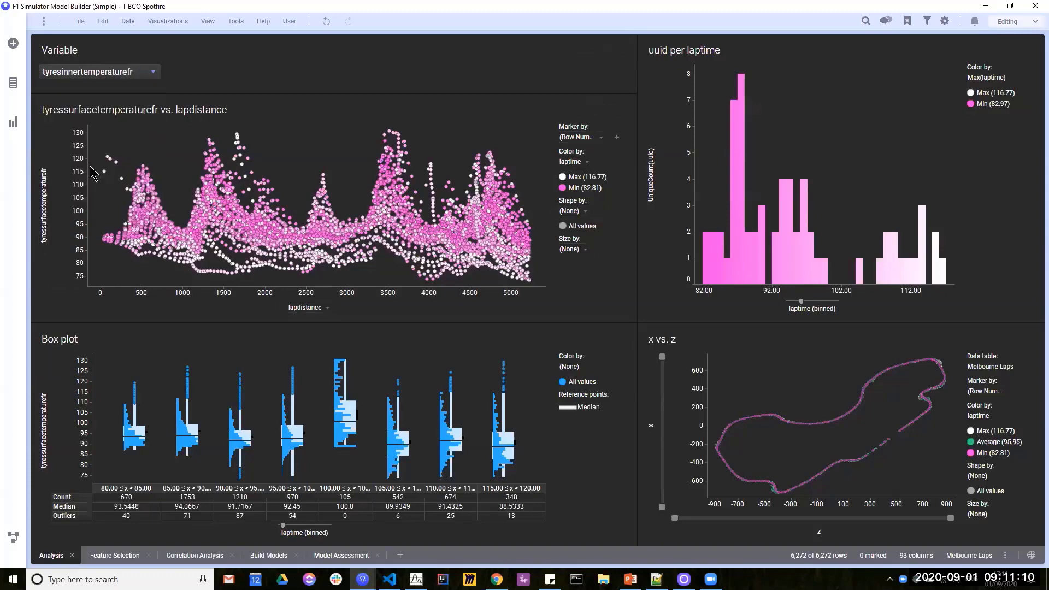
pyautogui.click(125, 78)
pyautogui.click(71, 210)
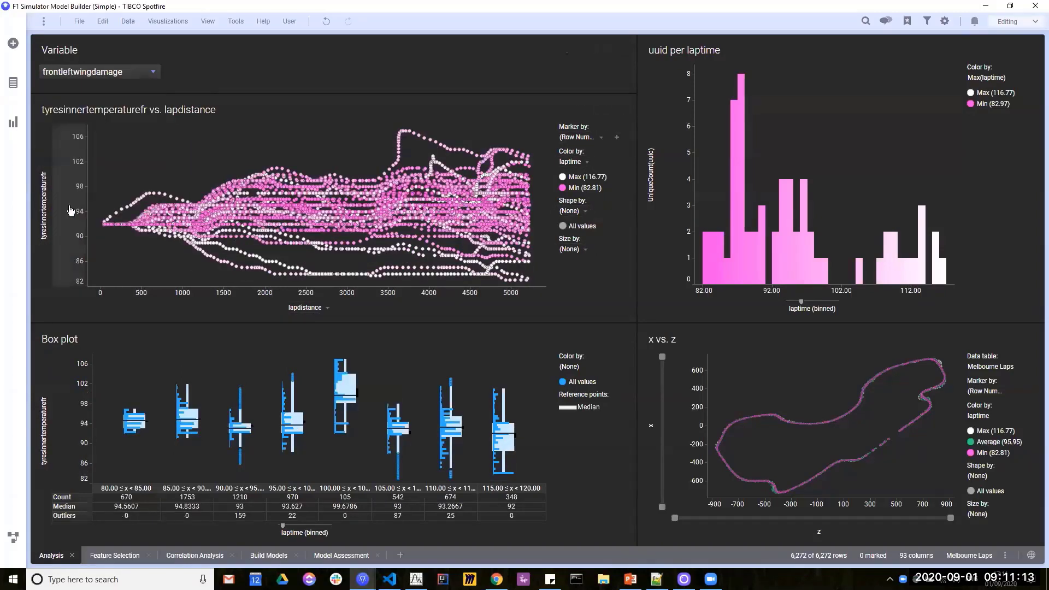
# Set the analysed variable to fuelintank for the scatter plot and box plot.
pyautogui.click(98, 71)
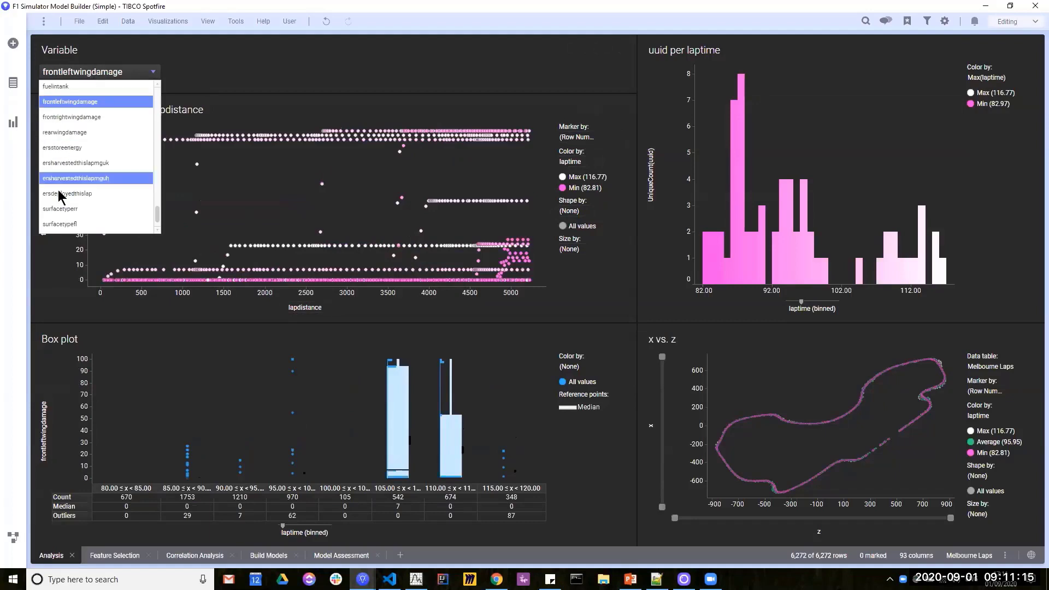
pyautogui.scroll(2, 66, 189)
pyautogui.click(74, 181)
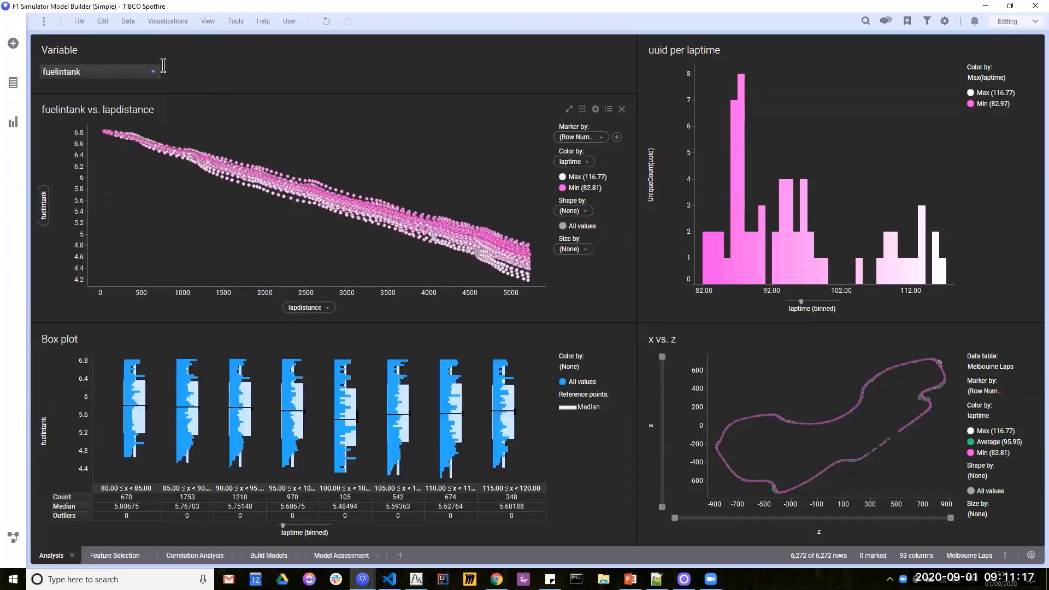
pyautogui.click(105, 71)
pyautogui.click(197, 73)
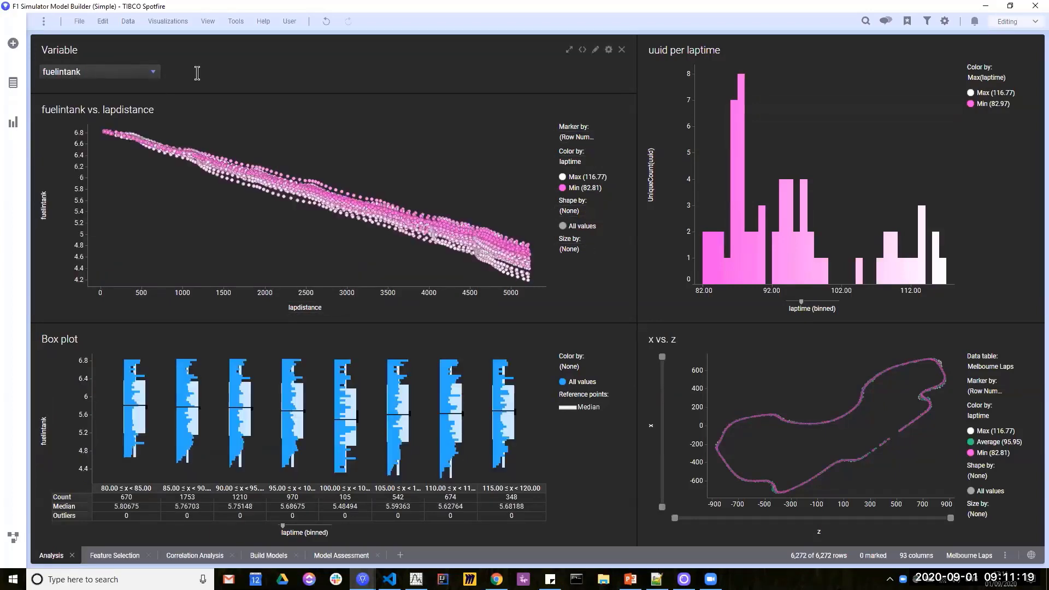
# Open the Variable text area containing the selectedVariable drop-down control for editing.
pyautogui.rightClick(257, 76)
pyautogui.click(295, 83)
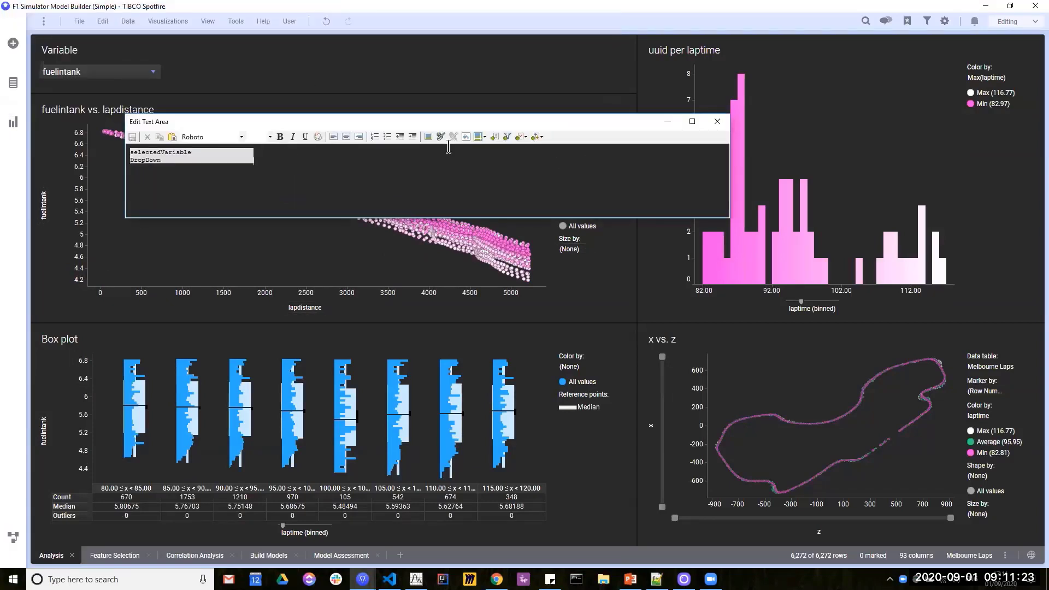
# Check which property control types can be inserted in the Variable text area and close its editor.
pyautogui.click(521, 136)
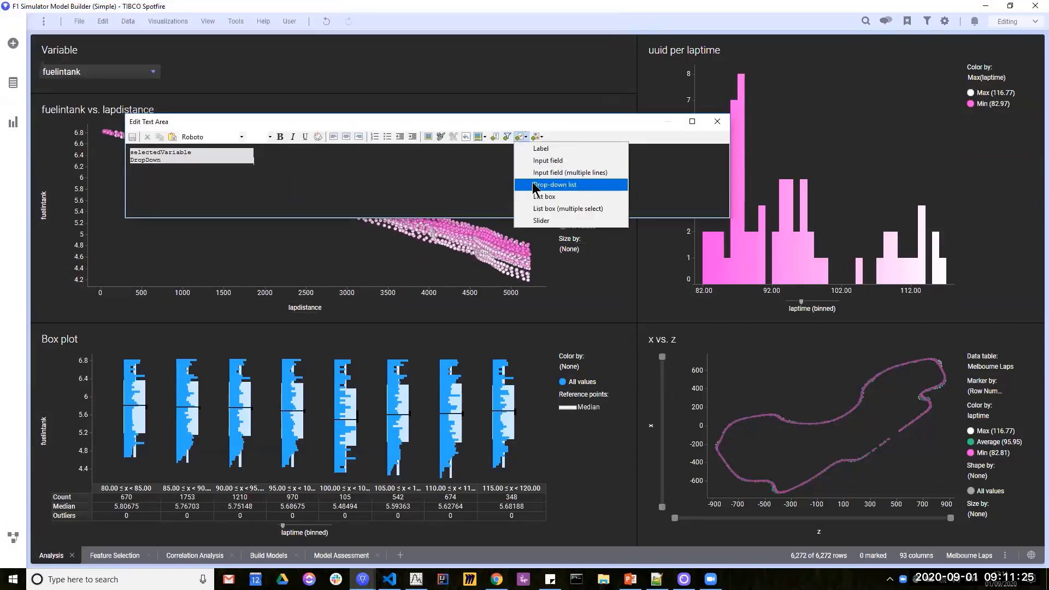
pyautogui.press('Escape')
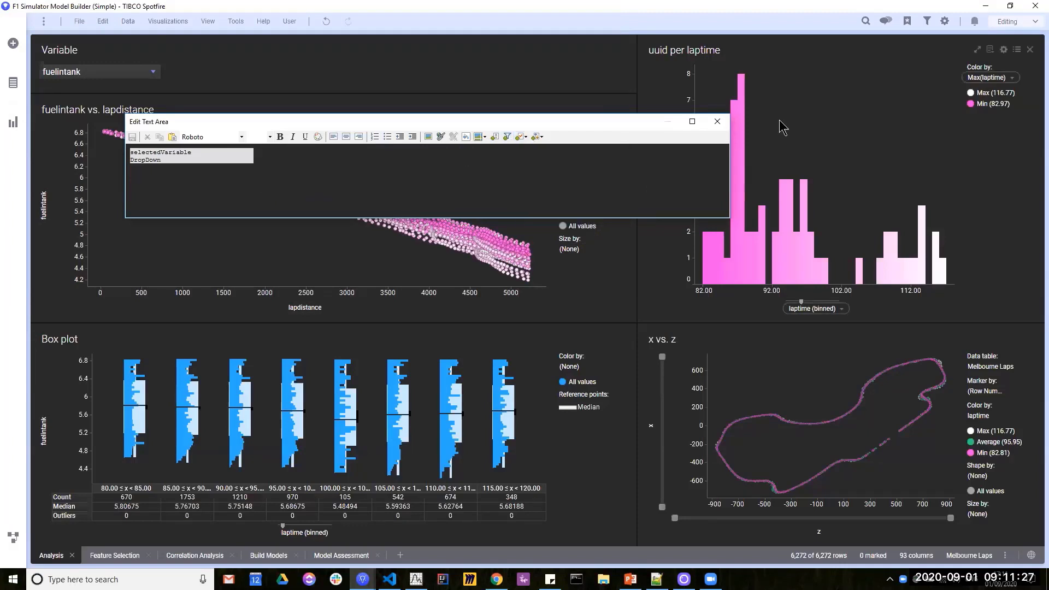
pyautogui.click(717, 121)
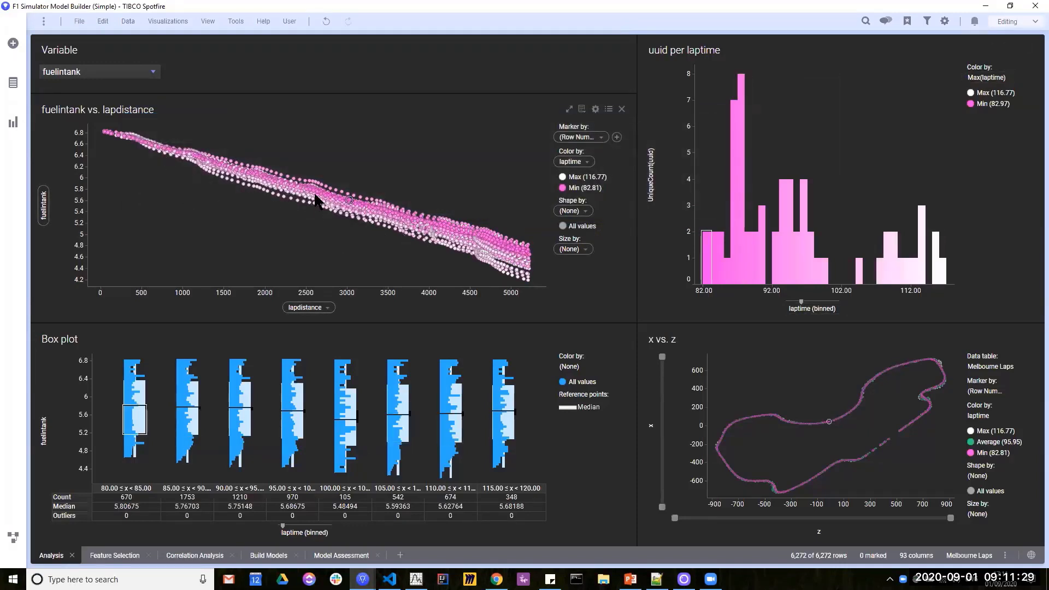
# Set the analysed variable to ersharvestedthislapmguh for the scatter plot and box plot.
pyautogui.click(101, 72)
pyautogui.click(82, 194)
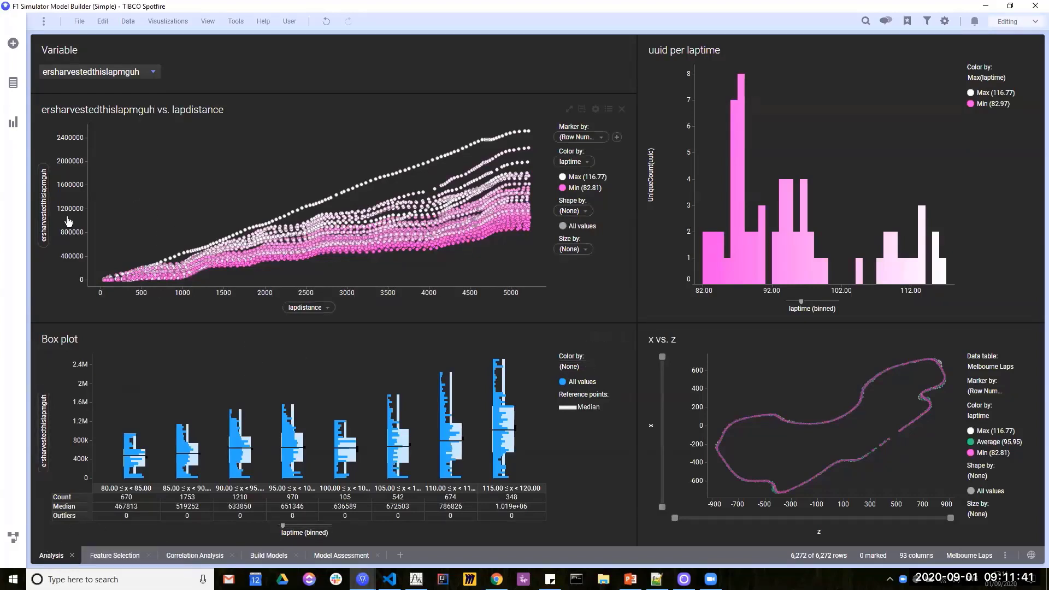
# Open the Feature Selection page and look at the choices for the Target Variable.
pyautogui.click(111, 556)
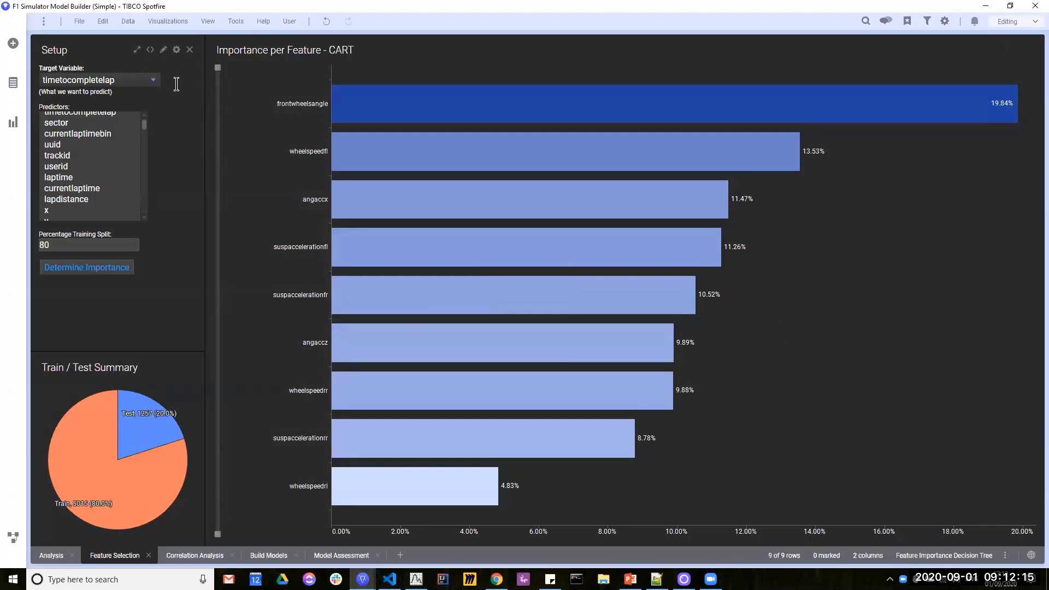
pyautogui.click(153, 81)
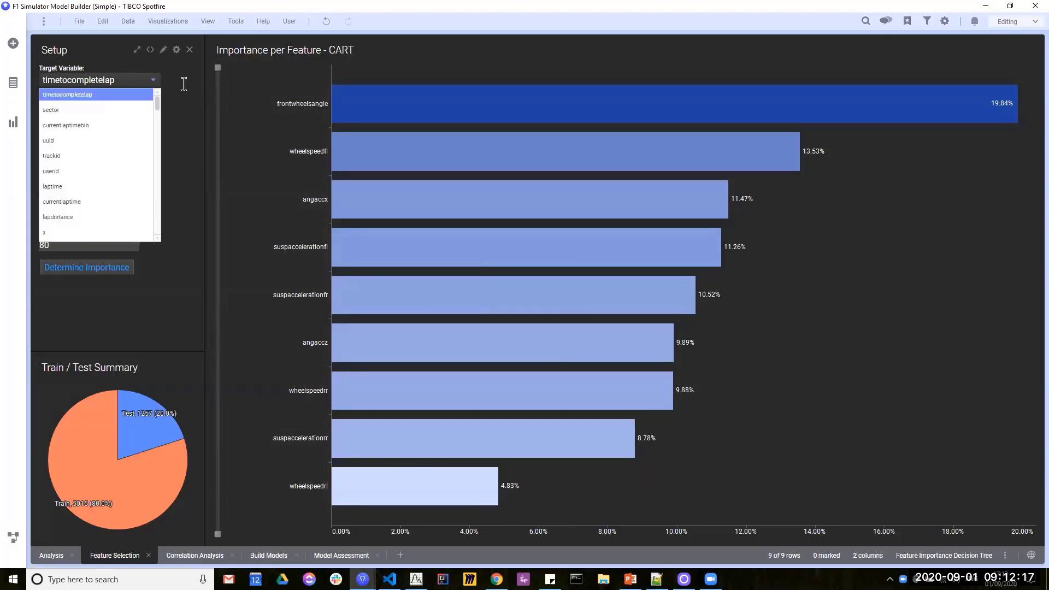
pyautogui.click(180, 85)
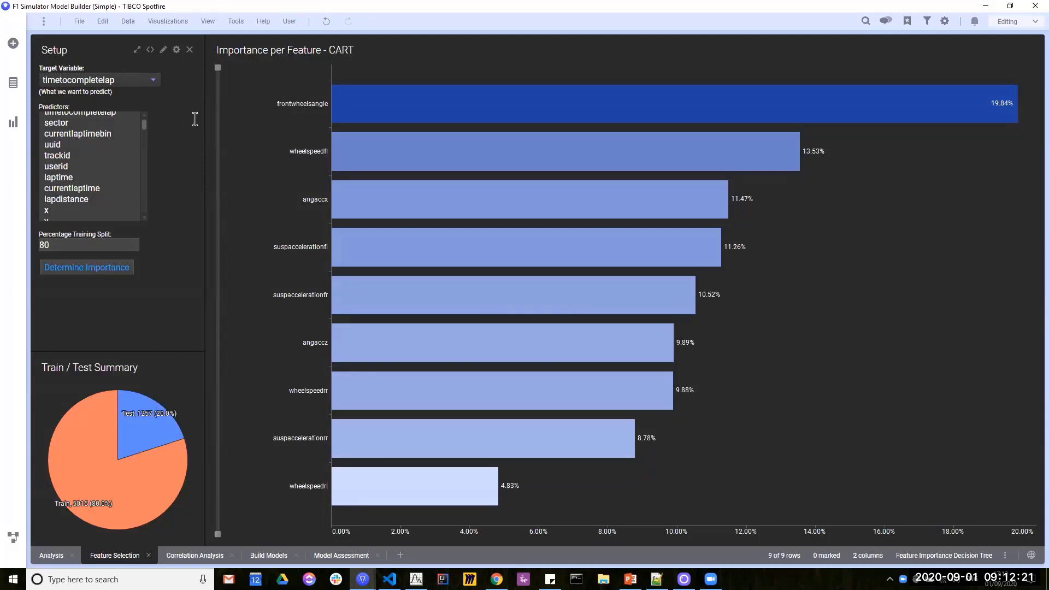
# Add an empty text area between Setup and the CART importance chart, and widen Setup so its controls fit.
pyautogui.click(14, 122)
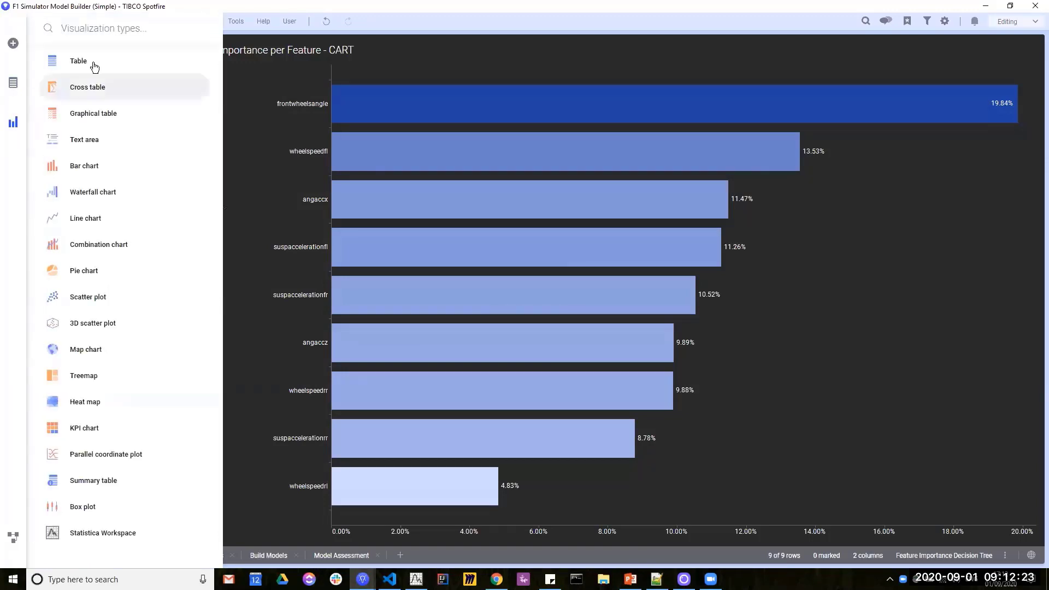
pyautogui.moveTo(87, 139); pyautogui.dragTo(397, 139)
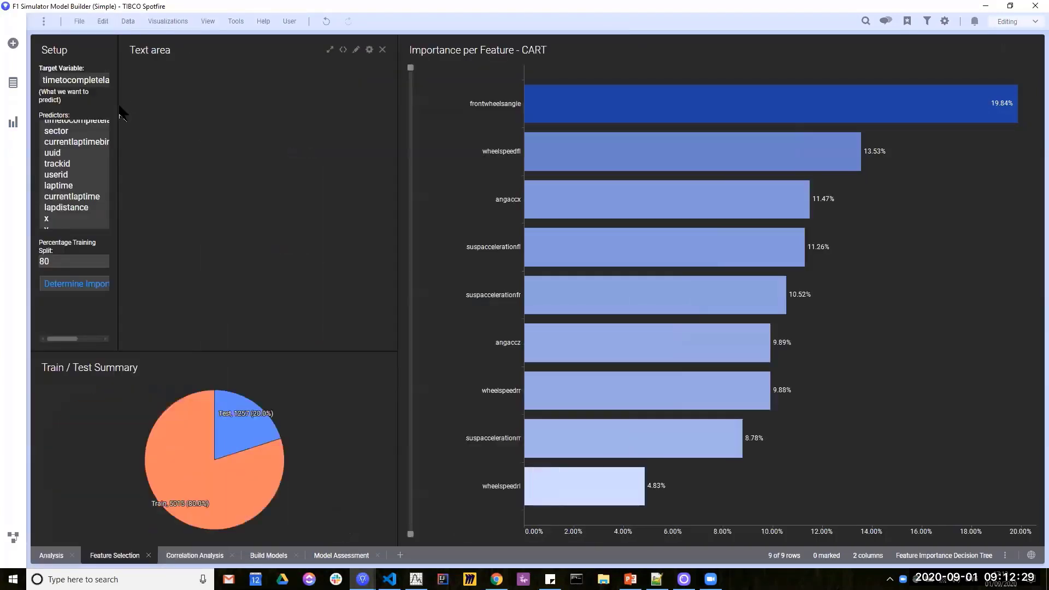
pyautogui.moveTo(118, 110); pyautogui.dragTo(207, 110)
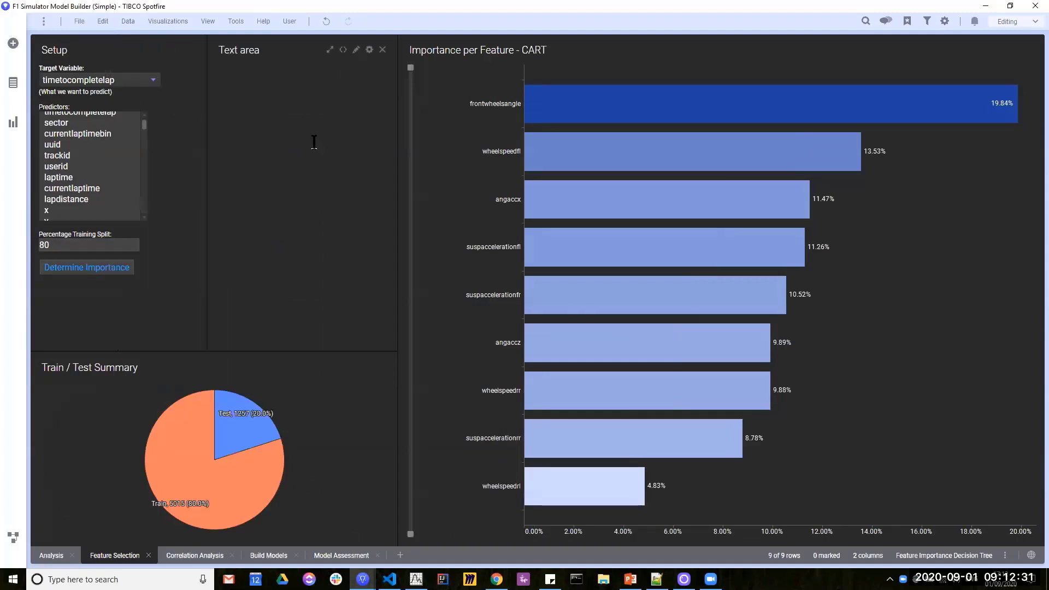
# Browse the columns offered in the Setup area's Target Variable list without changing the selection.
pyautogui.click(153, 81)
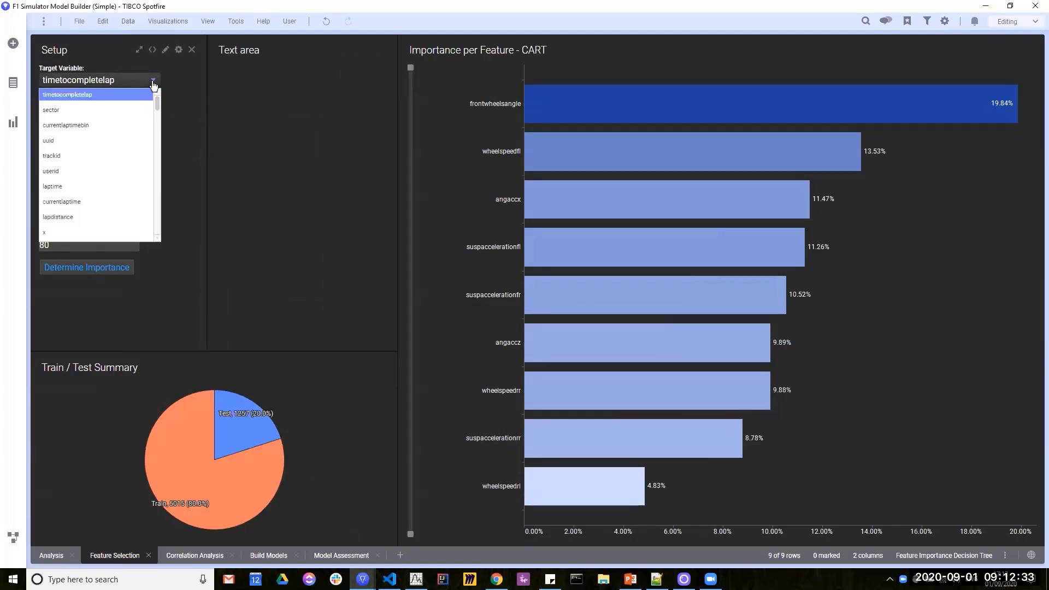
pyautogui.scroll(-5, 164, 135)
pyautogui.scroll(5, 161, 159)
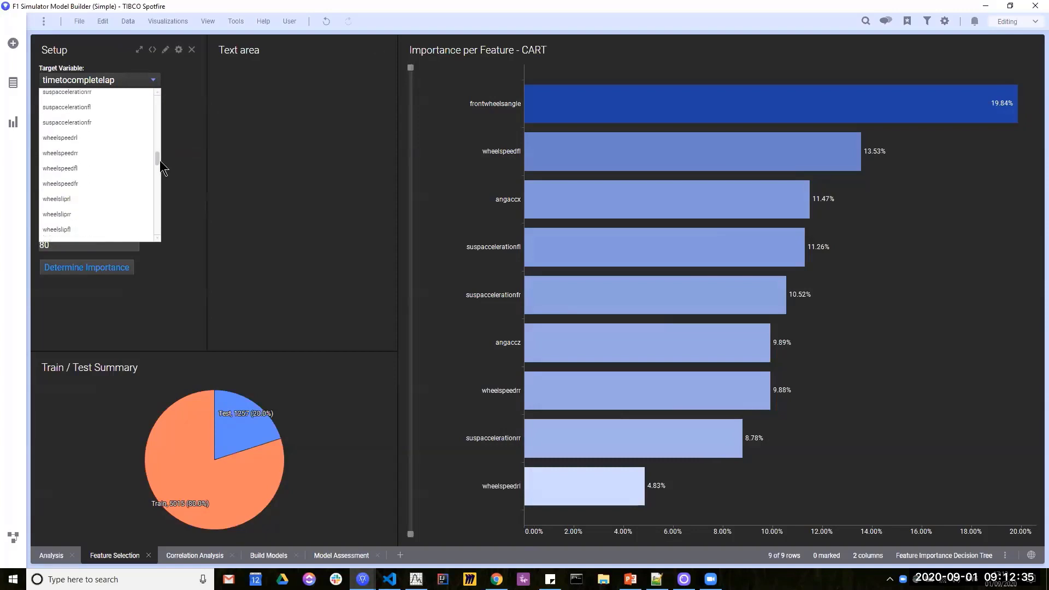
pyautogui.click(173, 77)
pyautogui.click(86, 82)
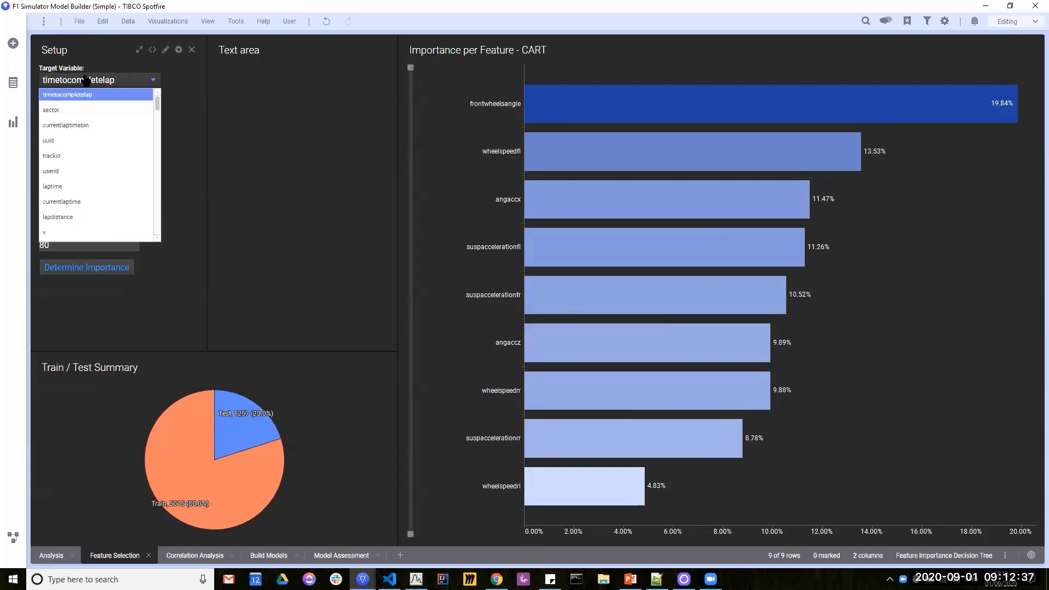
pyautogui.click(234, 82)
# Open the new text area for editing and enter the label "Select target variable:".
pyautogui.rightClick(234, 80)
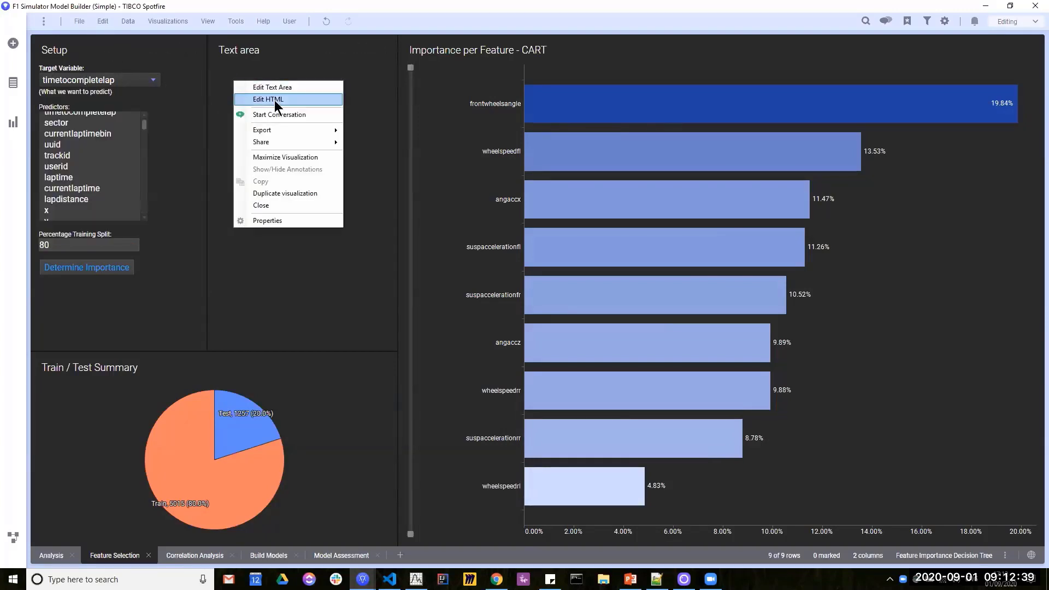
pyautogui.click(275, 85)
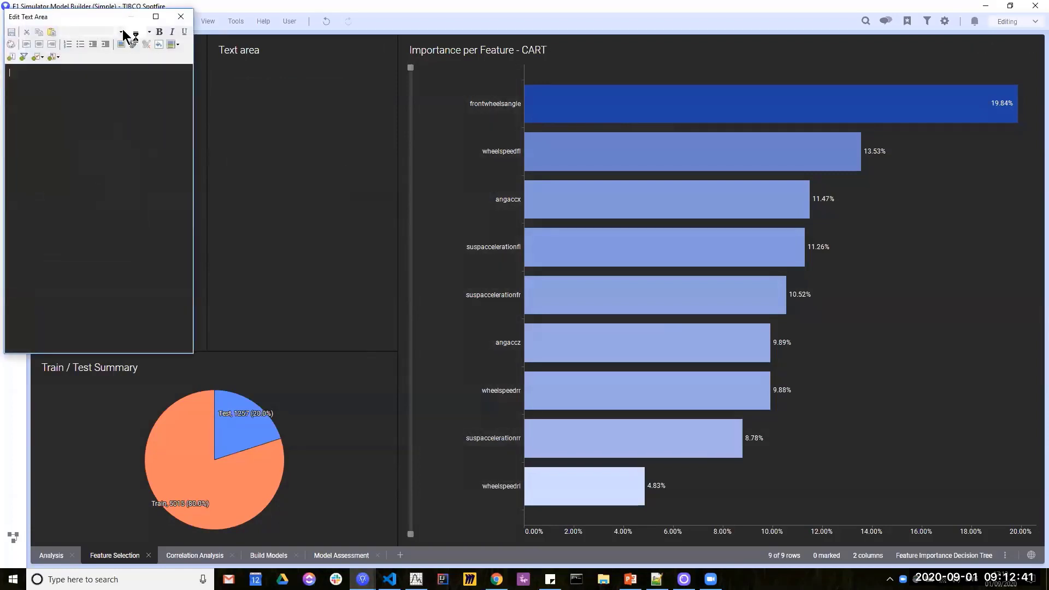
pyautogui.write('S')
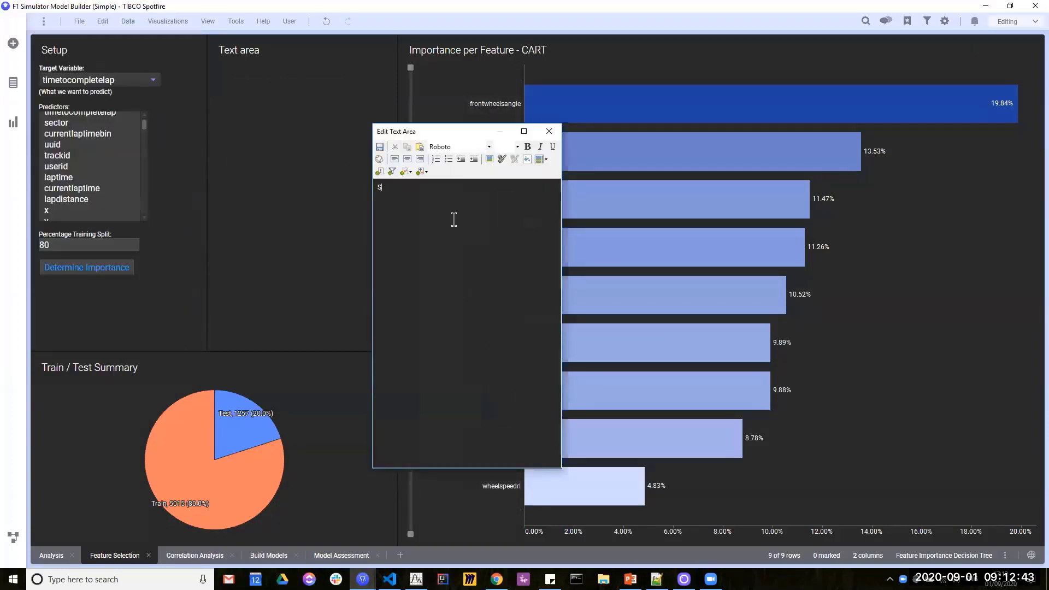
pyautogui.write('elect target variable:')
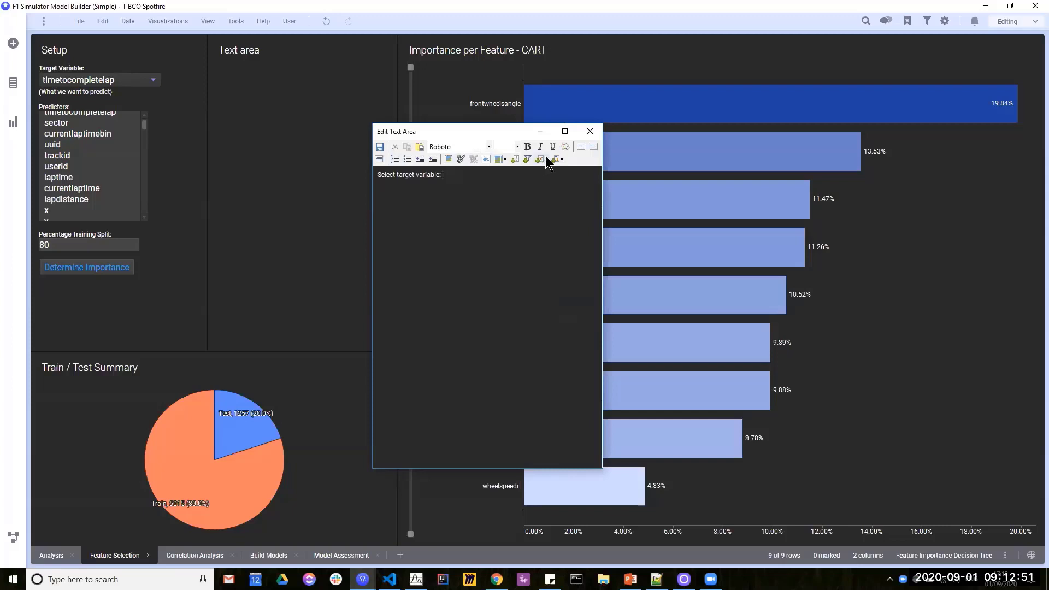
# Insert a drop-down list property control after the label and assign it the selectedTarget document property.
pyautogui.click(547, 159)
pyautogui.click(548, 168)
pyautogui.click(545, 158)
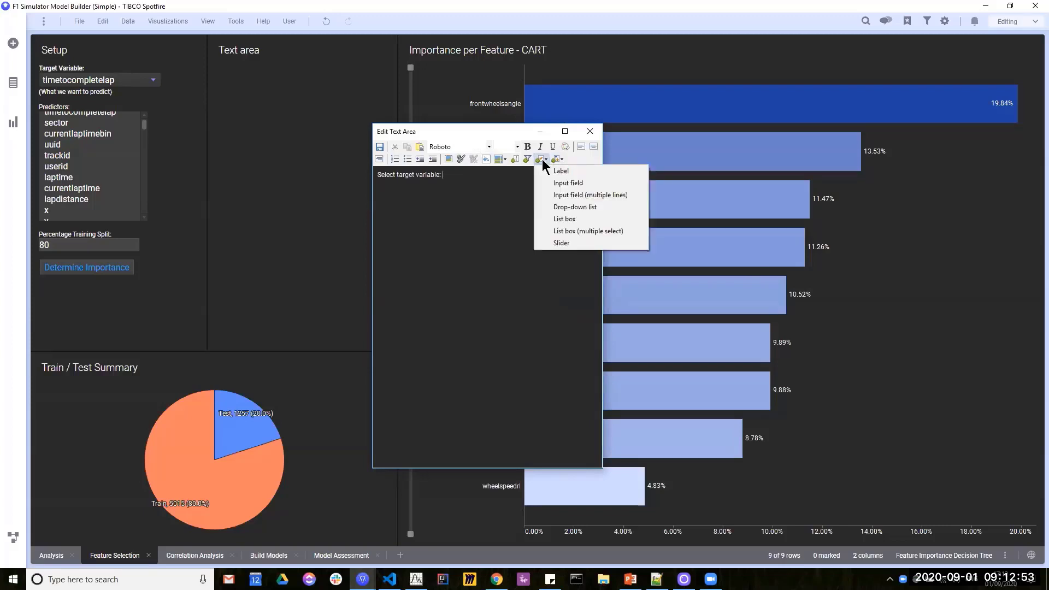
pyautogui.click(568, 207)
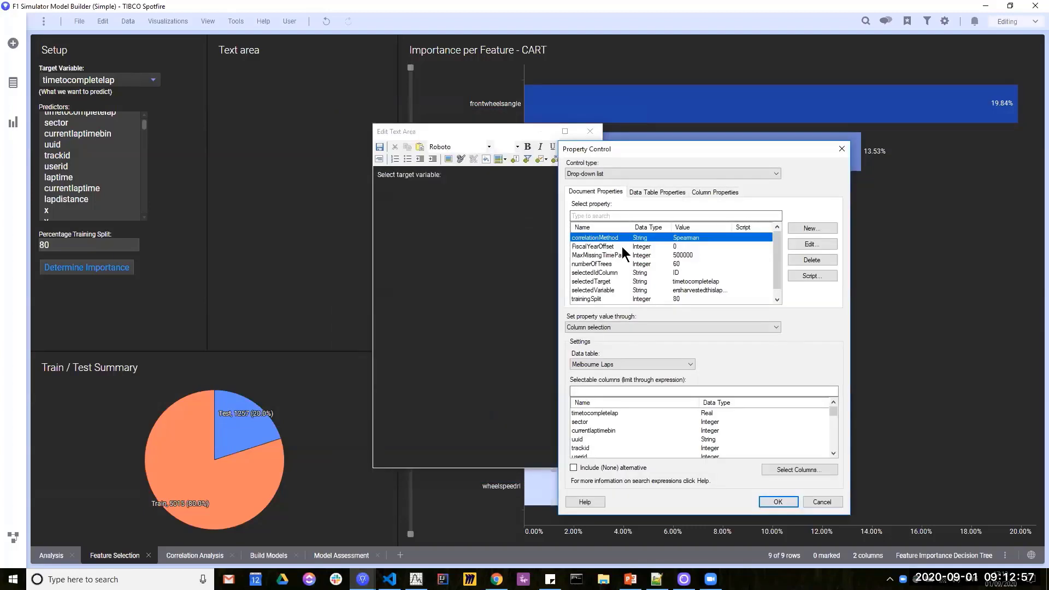
pyautogui.click(811, 228)
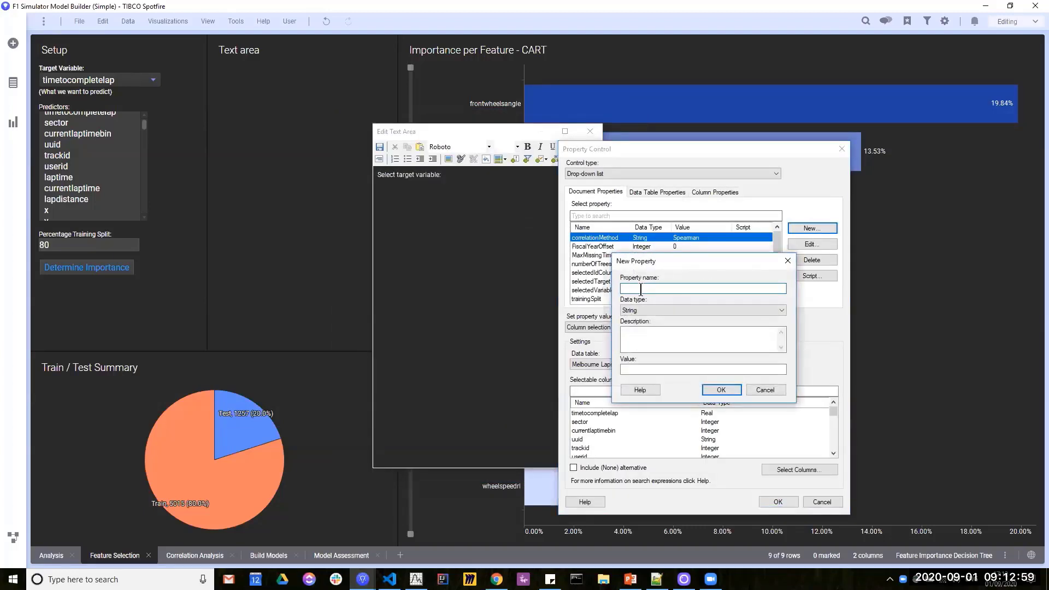
pyautogui.click(770, 391)
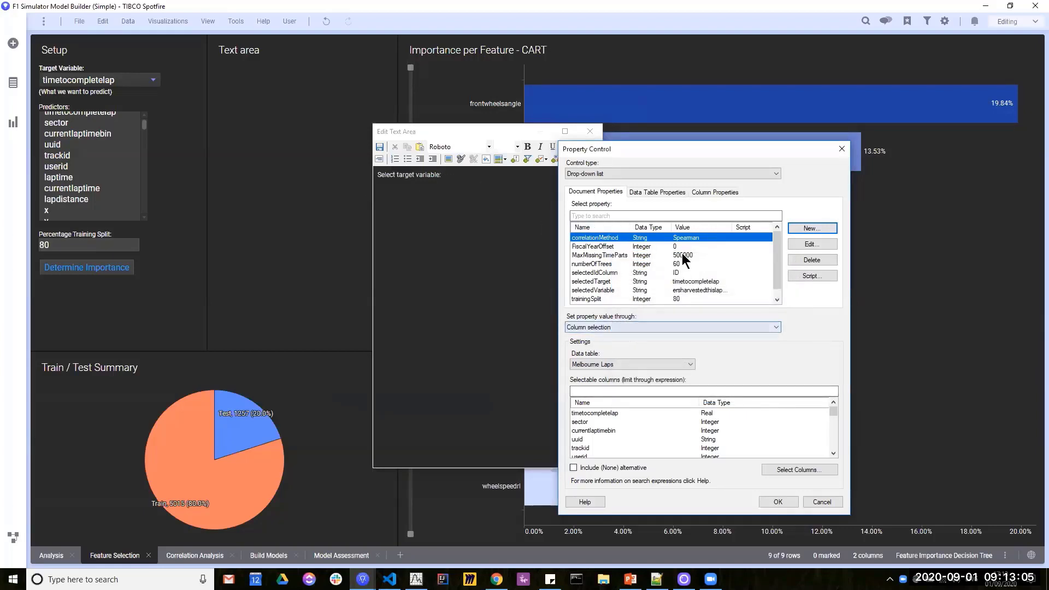
pyautogui.scroll(-1, 682, 255)
pyautogui.click(594, 273)
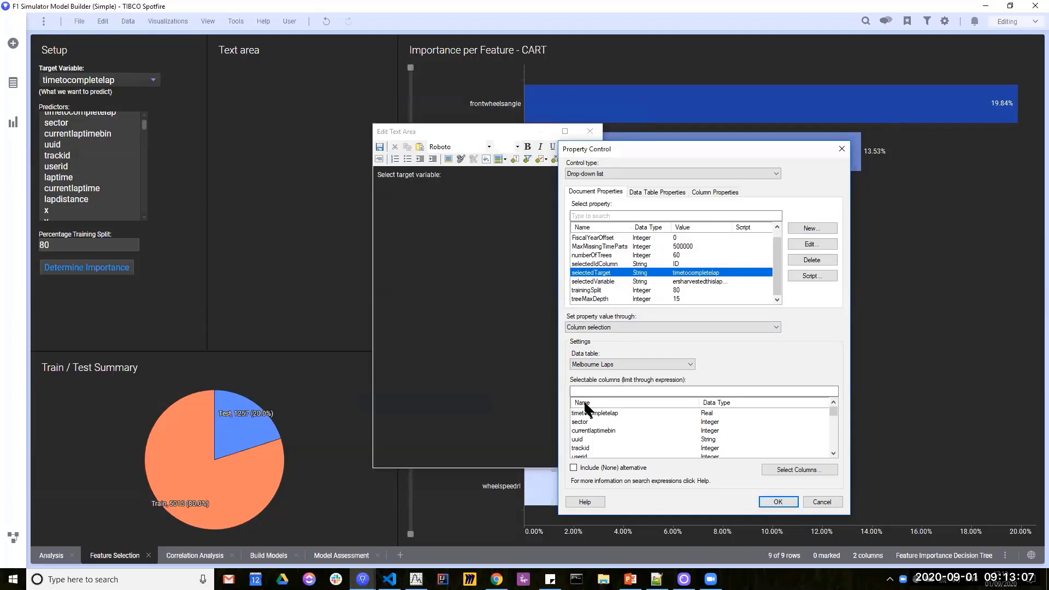
# Review the ways to set the property value and the available data tables, keeping Column selection and Melbourne Laps.
pyautogui.click(634, 329)
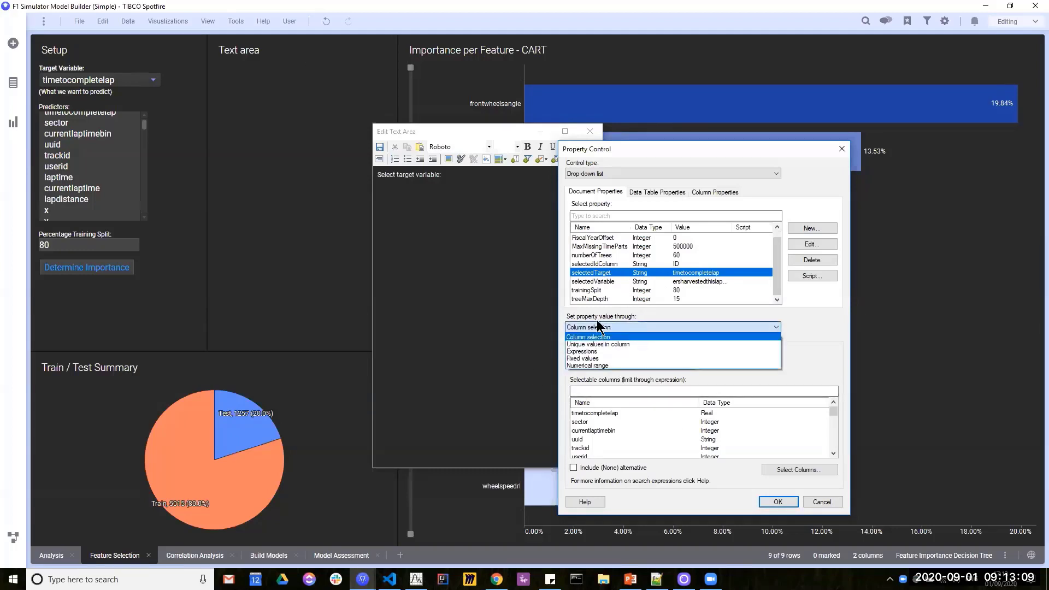
pyautogui.click(605, 327)
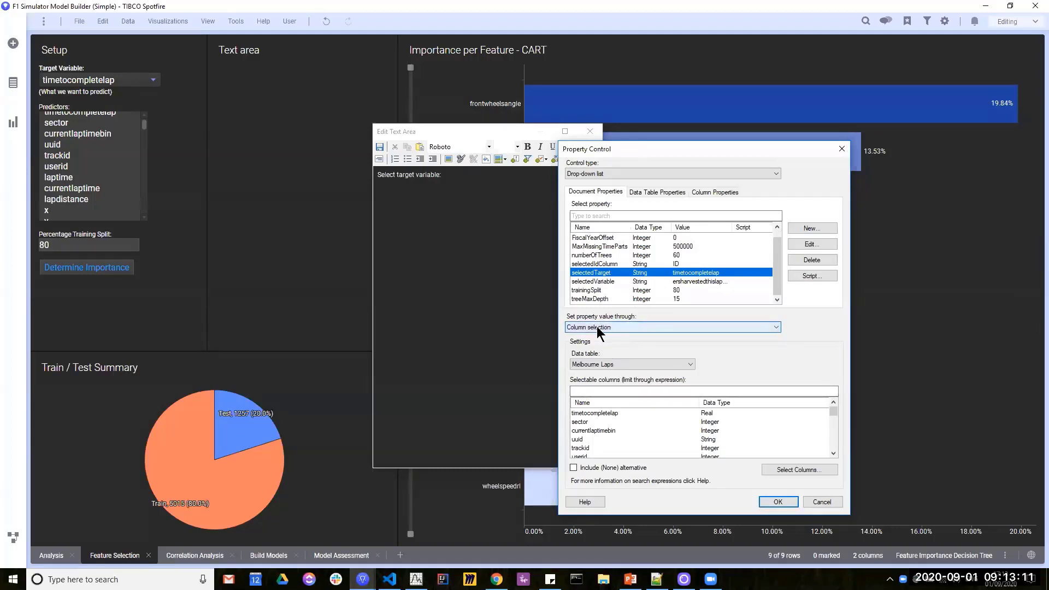
pyautogui.click(614, 365)
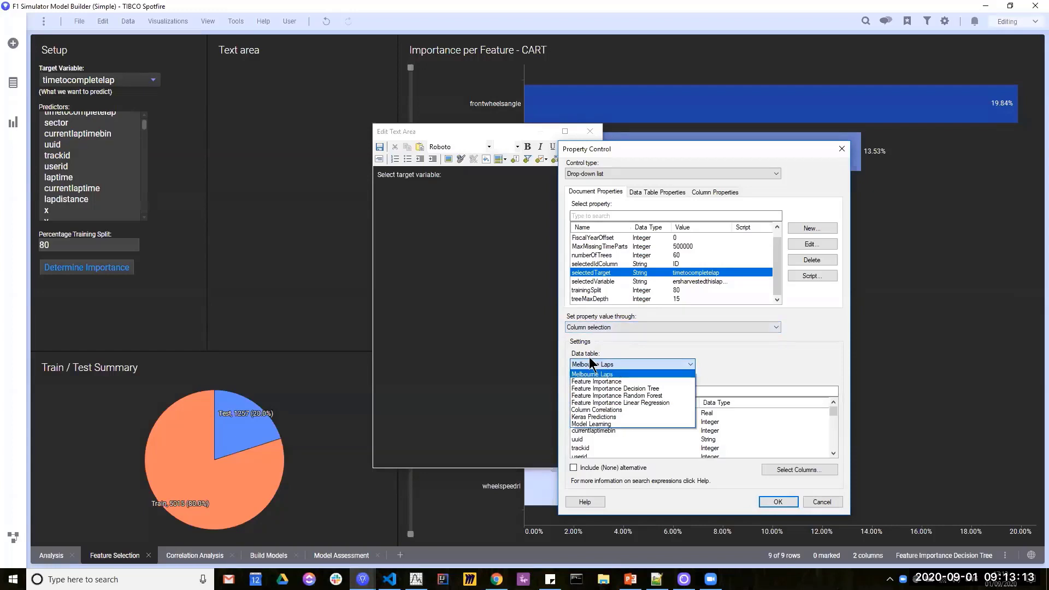
pyautogui.click(592, 365)
# Try limiting the selectable columns with the expression dataType:Int and clear it again.
pyautogui.click(644, 391)
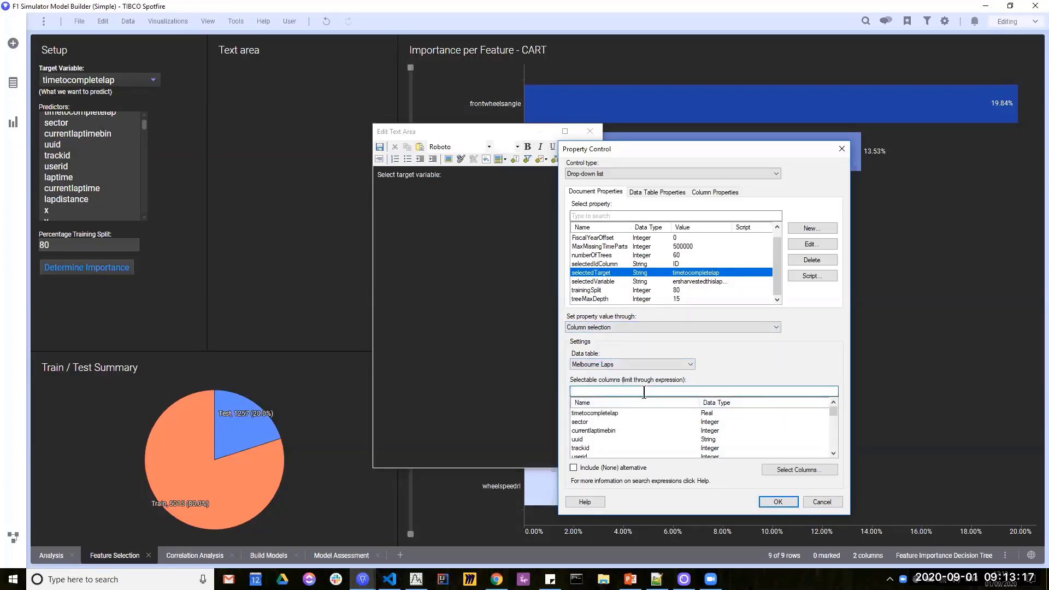
pyautogui.press('BackSpace')
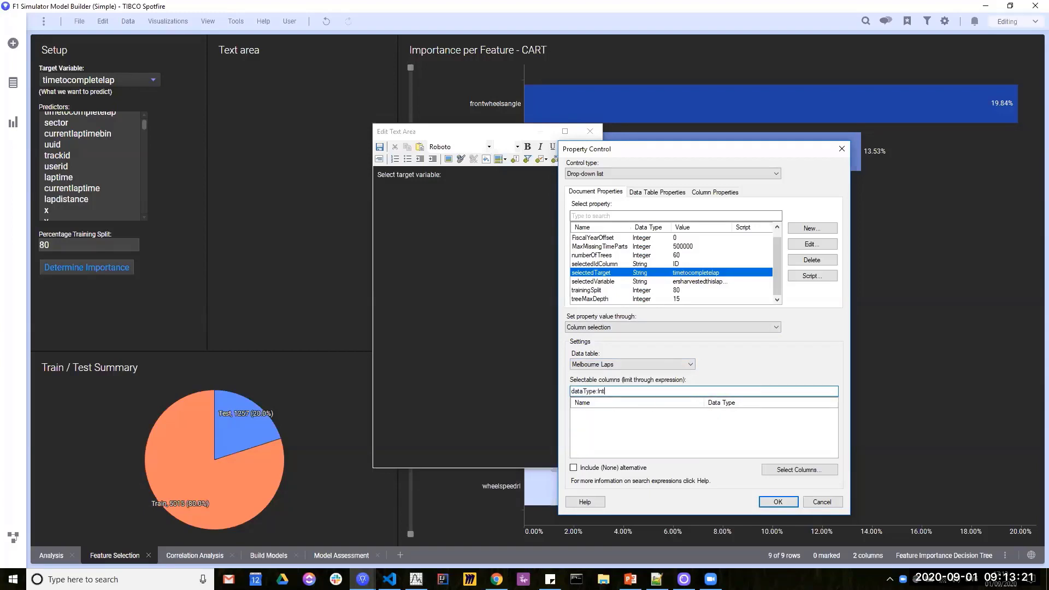
pyautogui.moveTo(645, 392); pyautogui.dragTo(558, 390)
pyautogui.press('BackSpace')
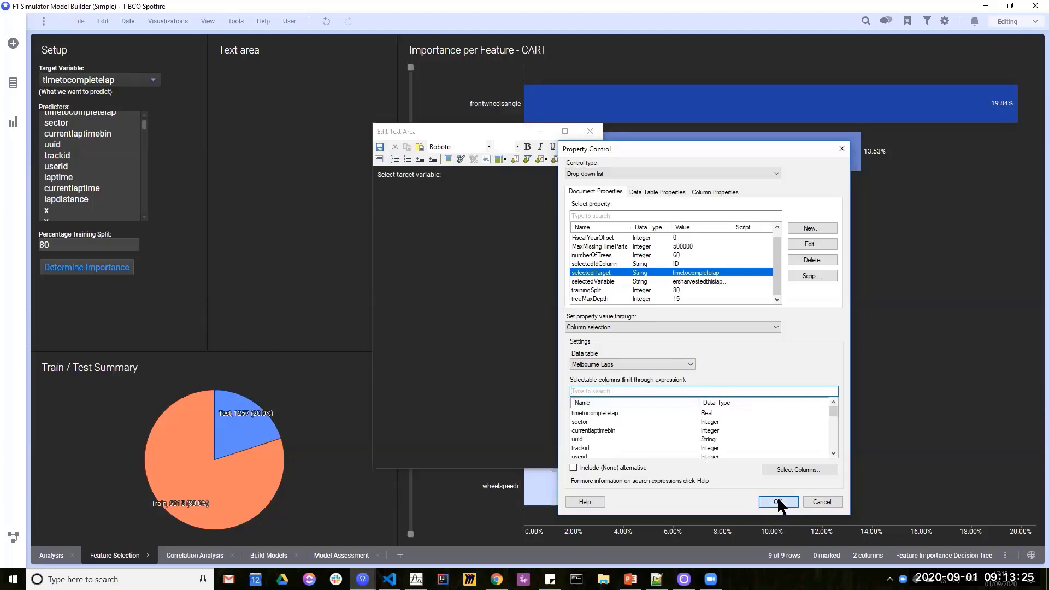
# Confirm the selectedTarget drop-down control and save the text area.
pyautogui.click(778, 501)
pyautogui.click(379, 147)
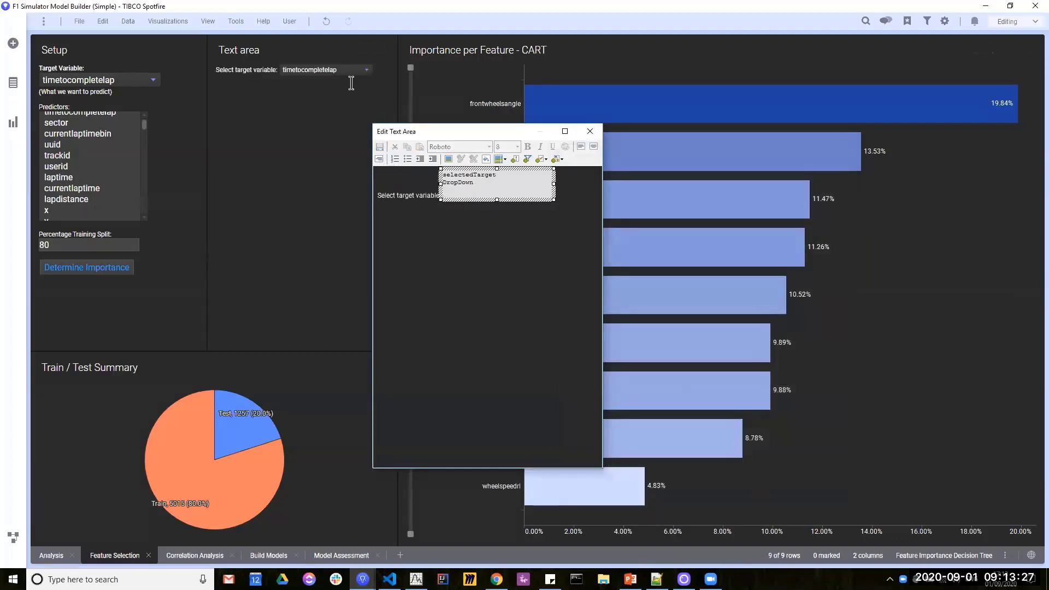
# Test the new drop-down by choosing currentlaptimebin, userid and finally timetocompletelap as the target variable.
pyautogui.click(338, 70)
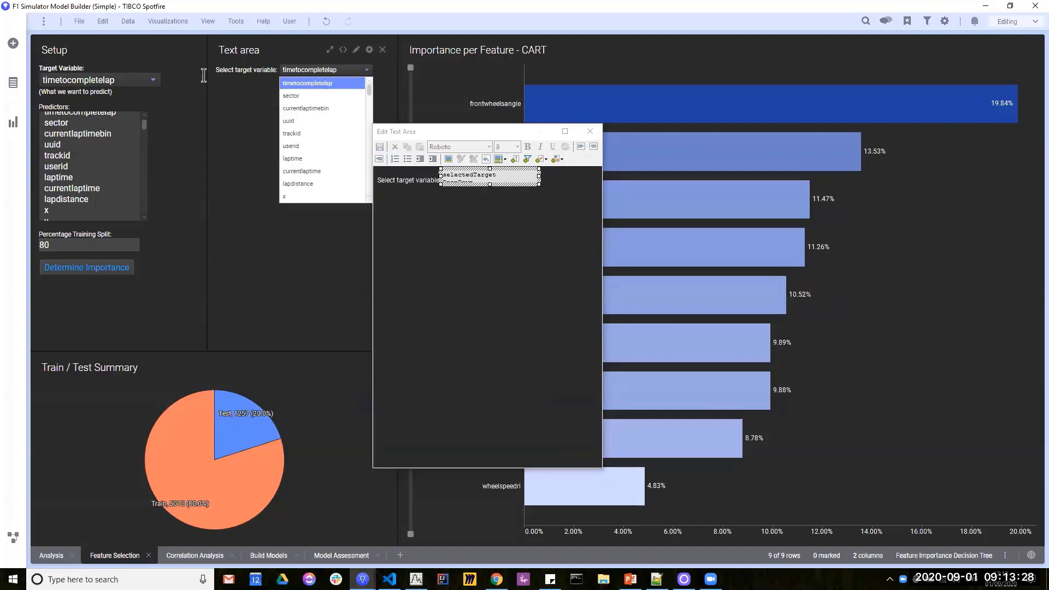
pyautogui.click(304, 108)
pyautogui.click(322, 72)
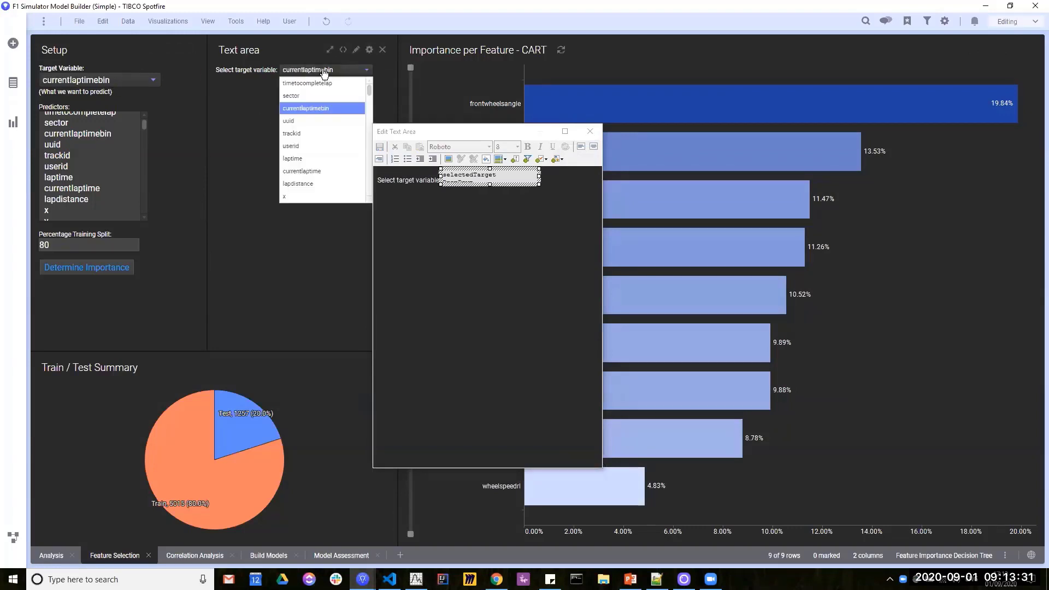
pyautogui.click(310, 141)
pyautogui.click(313, 76)
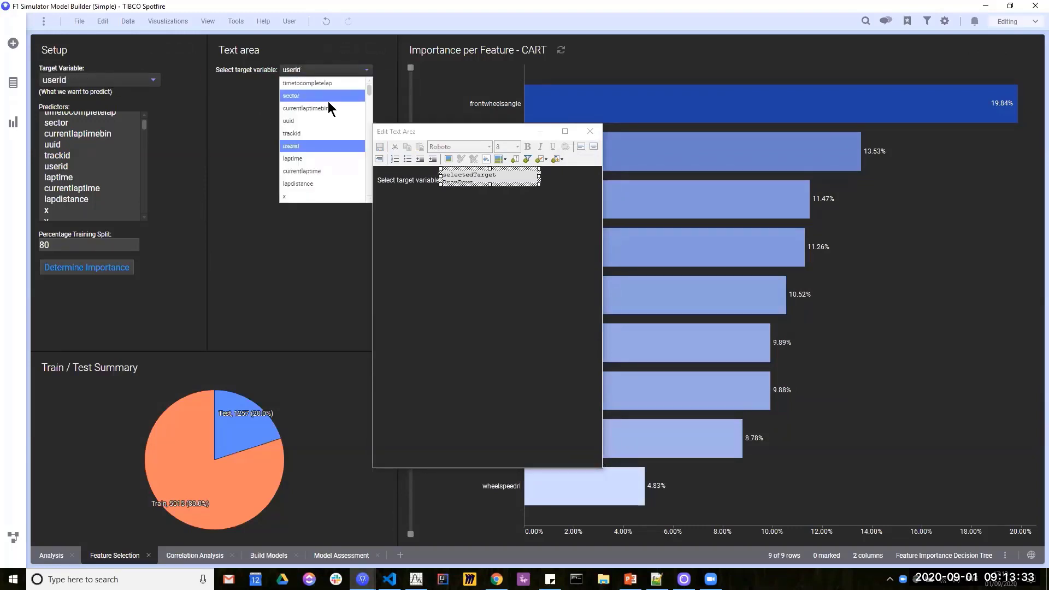
pyautogui.click(305, 80)
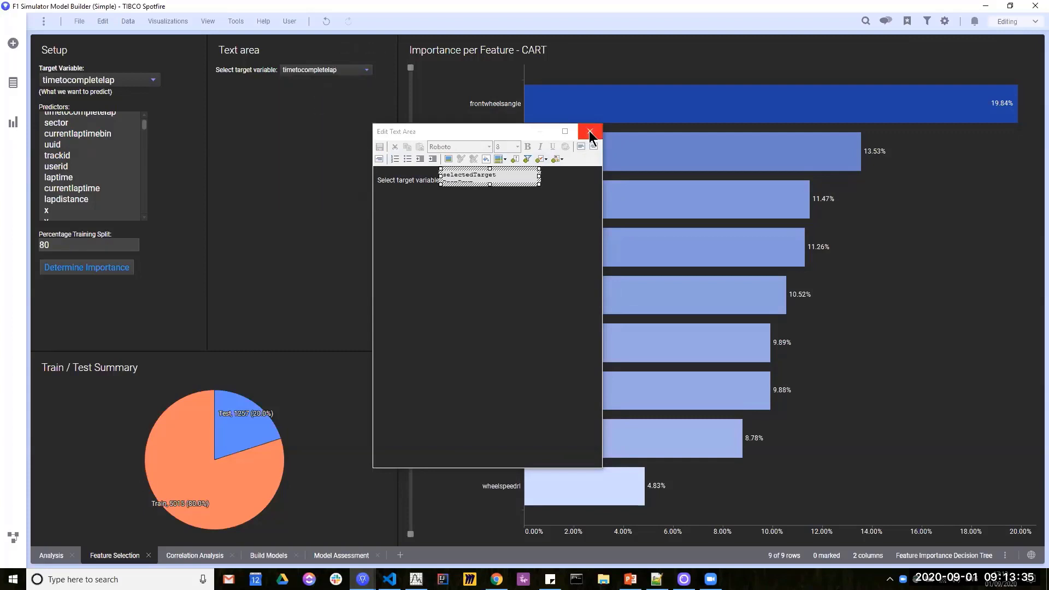
# Set up a multiple-select list box below the target variable drop-down for selectedPredictors, using column selection from the Melbourne Laps table.
pyautogui.click(553, 182)
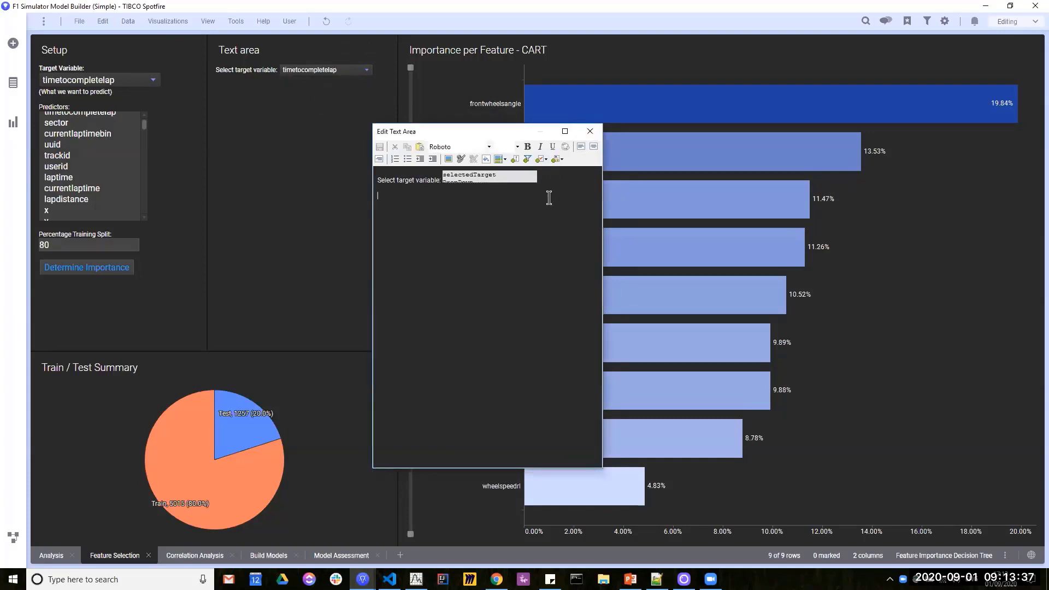
pyautogui.click(543, 158)
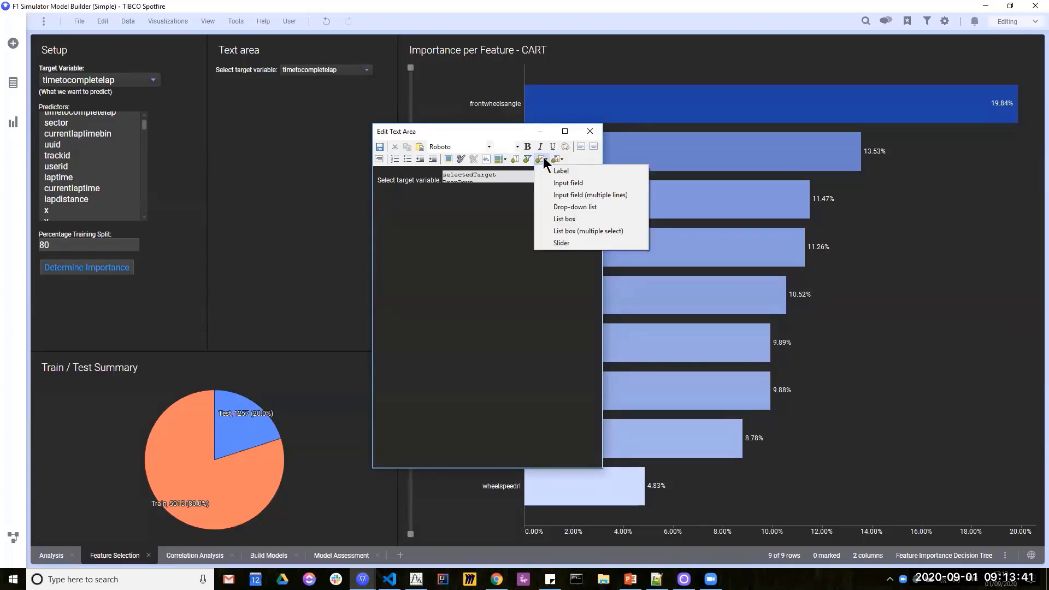
pyautogui.click(573, 231)
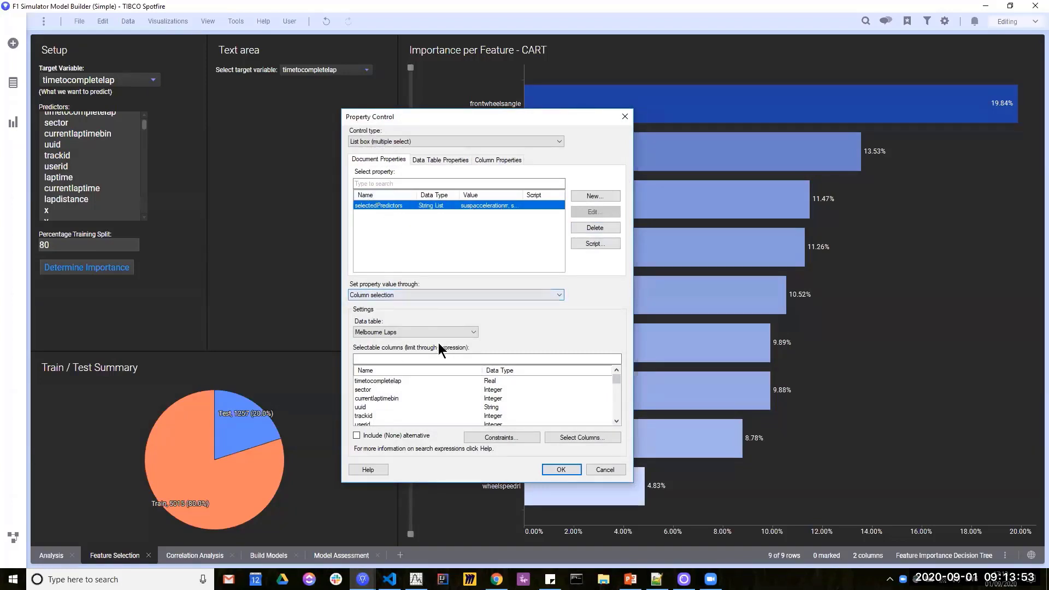
pyautogui.click(402, 295)
pyautogui.click(403, 302)
pyautogui.click(416, 332)
pyautogui.click(421, 330)
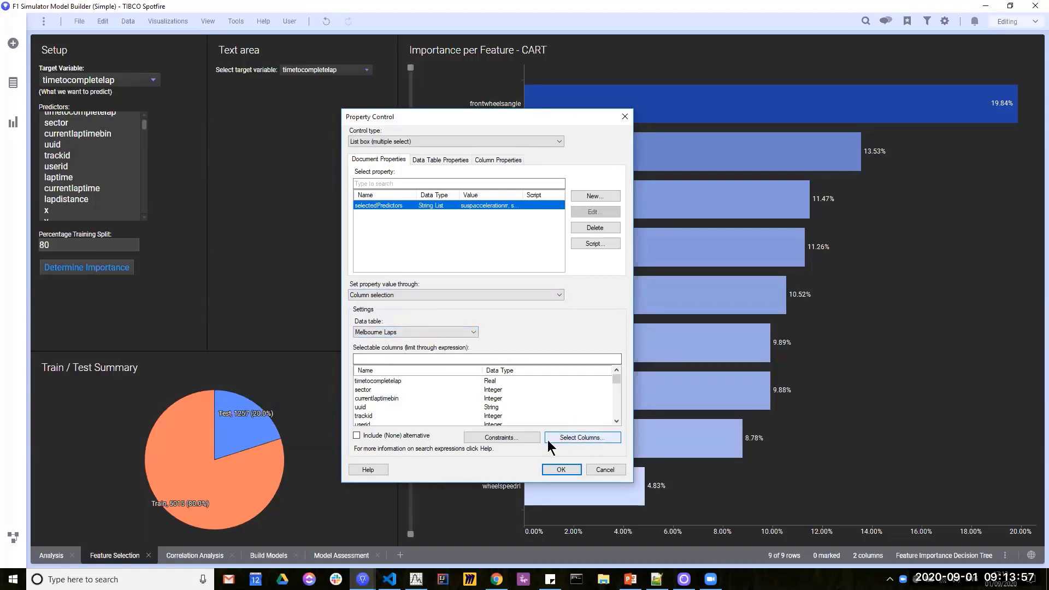
# Review the columns stored in the ValidInsightPredictor column property and leave the selection without changes.
pyautogui.click(581, 438)
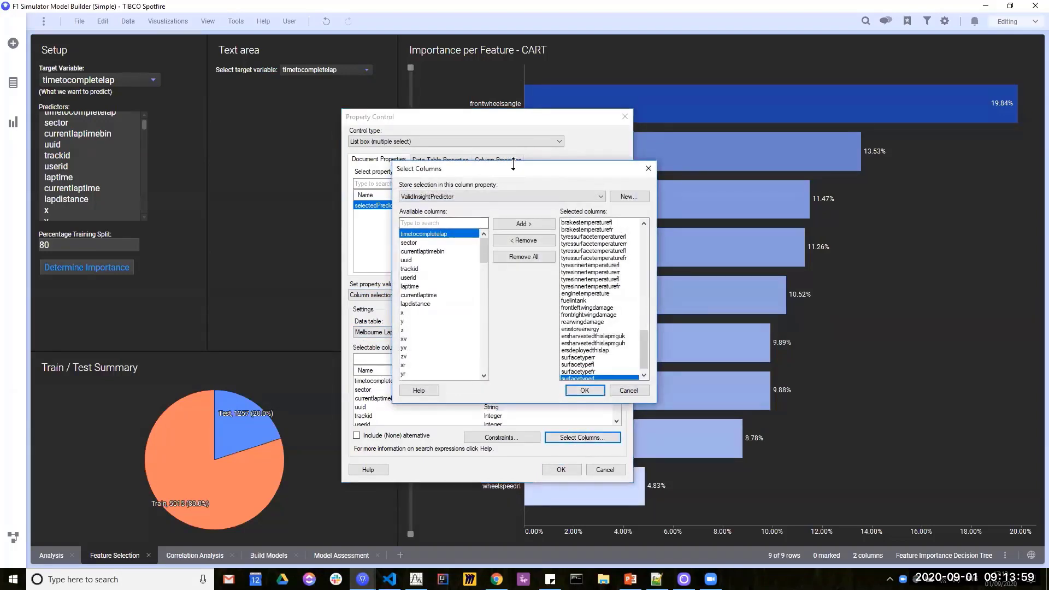
pyautogui.moveTo(580, 172); pyautogui.dragTo(733, 152)
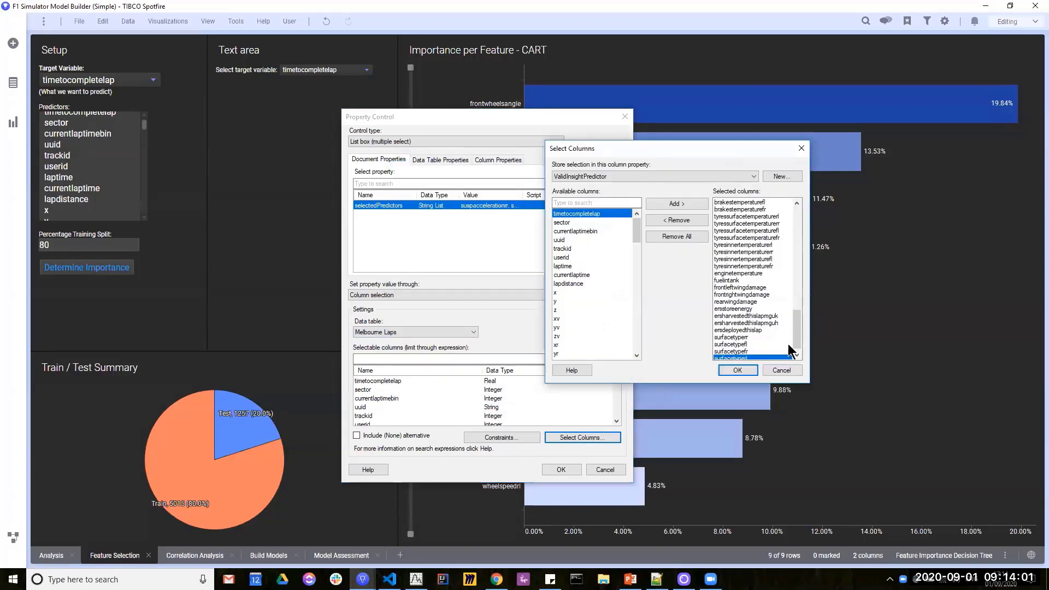
pyautogui.moveTo(796, 345)
pyautogui.mouseDown()
pyautogui.moveTo(801, 218)
pyautogui.moveTo(785, 349)
pyautogui.mouseUp()
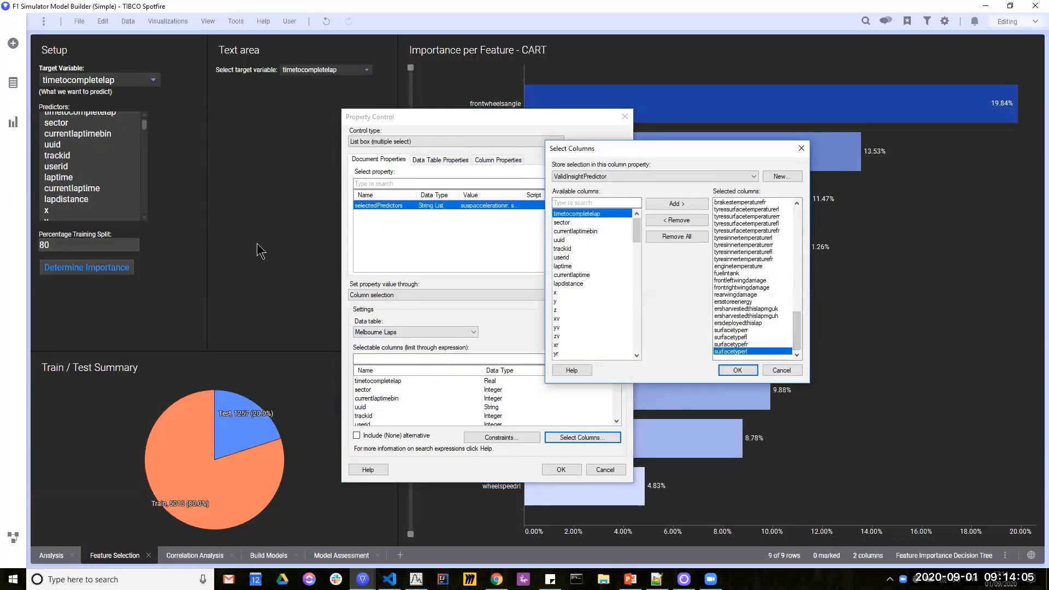
pyautogui.click(781, 369)
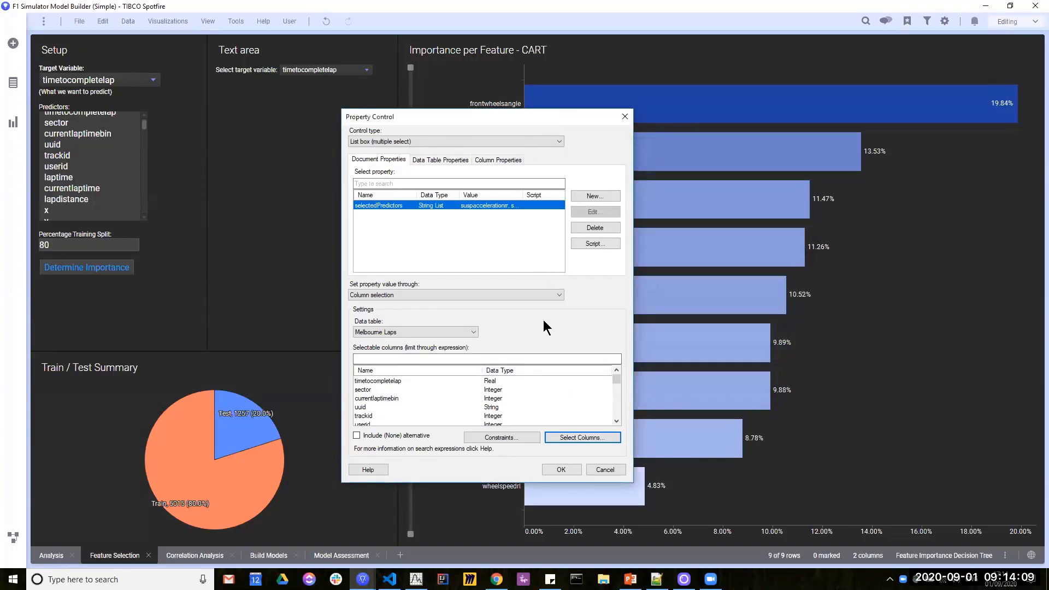
# Insert the selectedPredictors list box into the text area and give it a specific control size of 200 by 200, saving the changes.
pyautogui.click(561, 469)
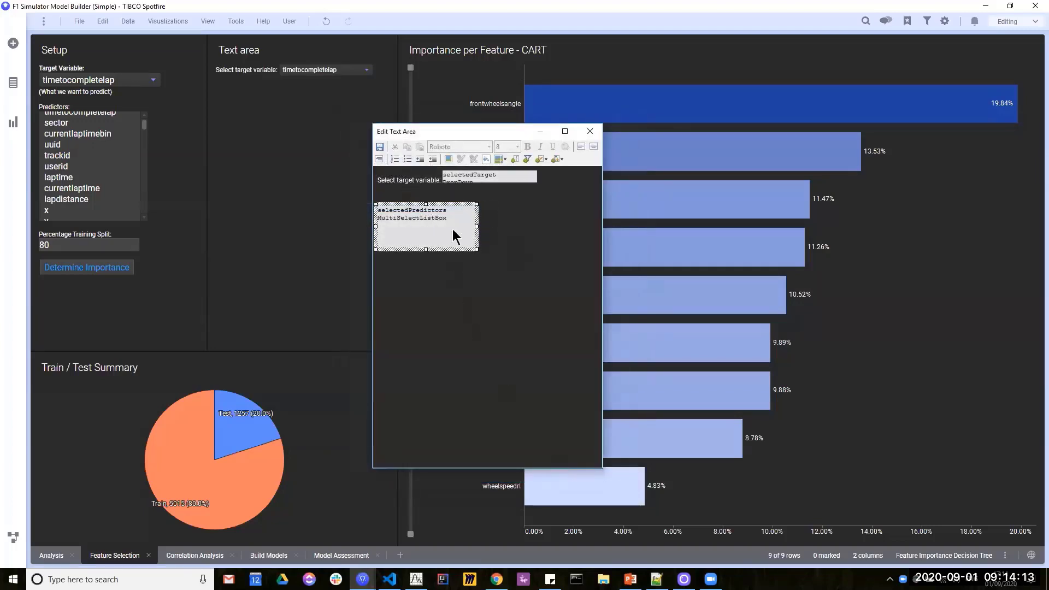
pyautogui.click(380, 146)
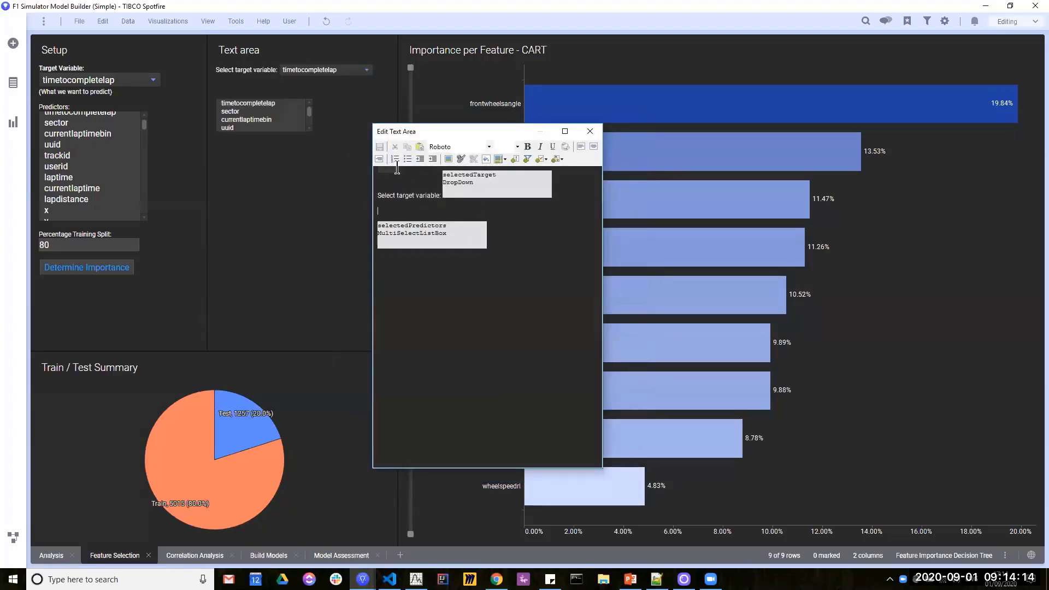
pyautogui.click(405, 219)
pyautogui.rightClick(405, 219)
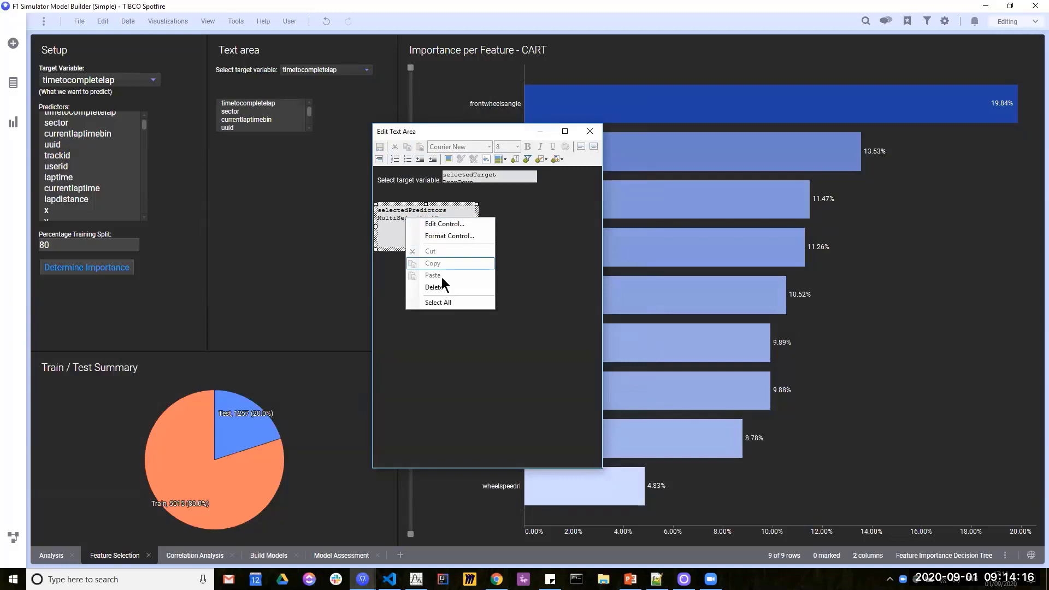
pyautogui.click(455, 235)
pyautogui.click(409, 324)
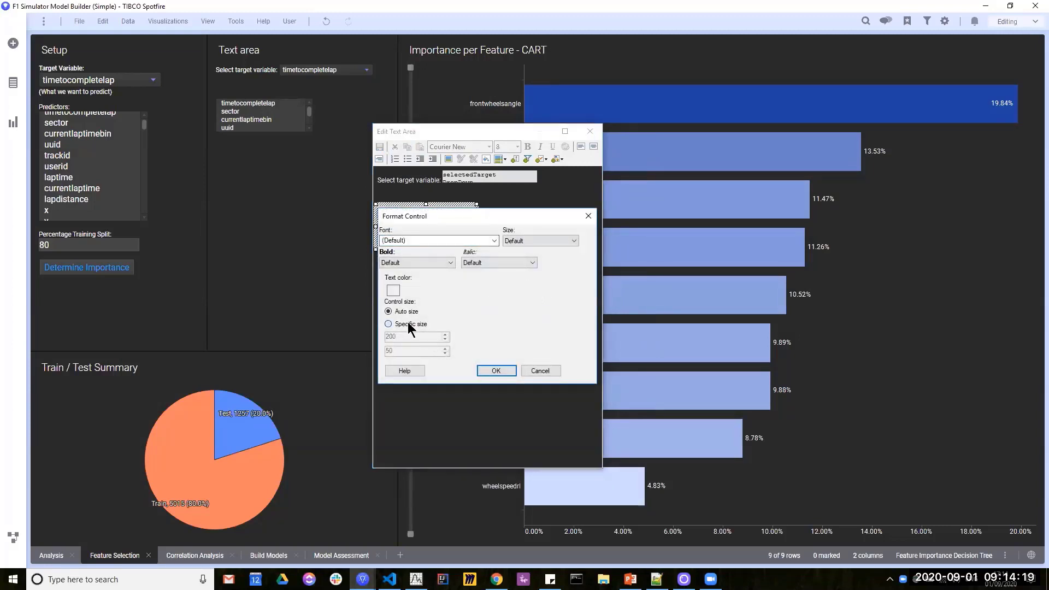
pyautogui.doubleClick(401, 350)
pyautogui.write('200')
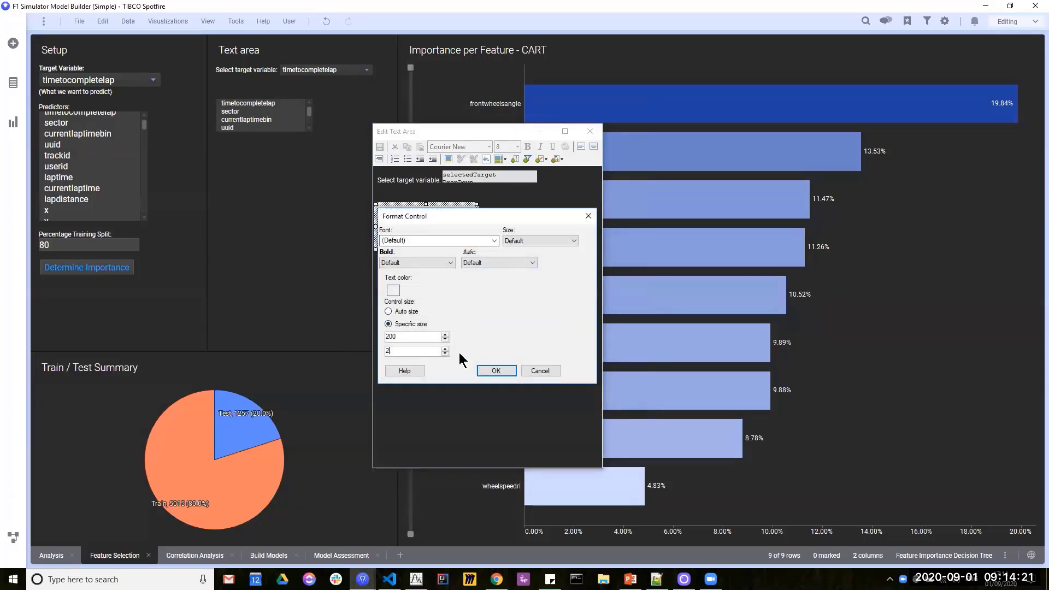
pyautogui.click(506, 371)
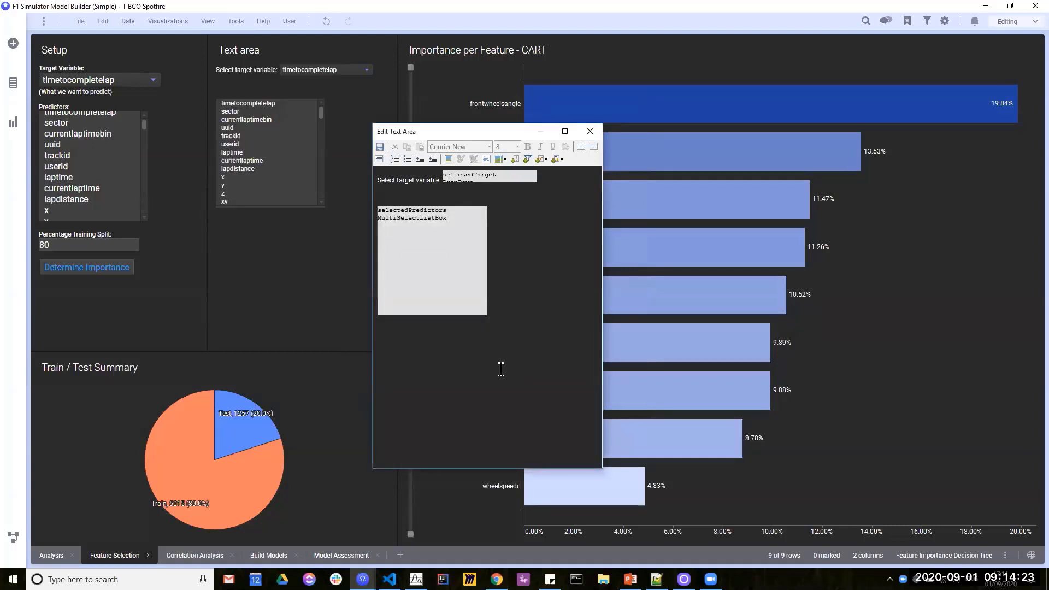
pyautogui.click(592, 131)
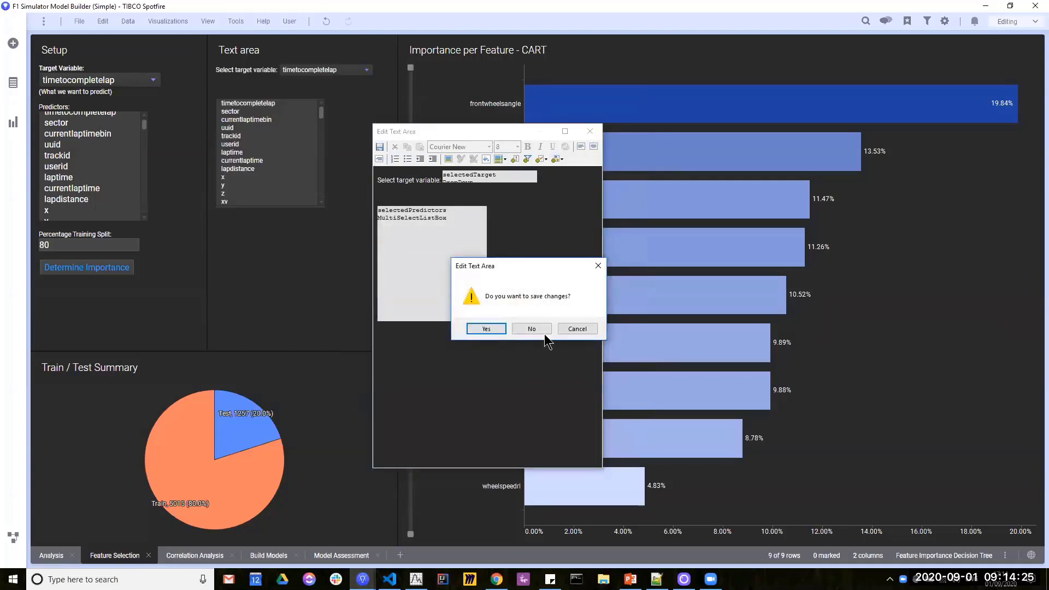
pyautogui.click(491, 333)
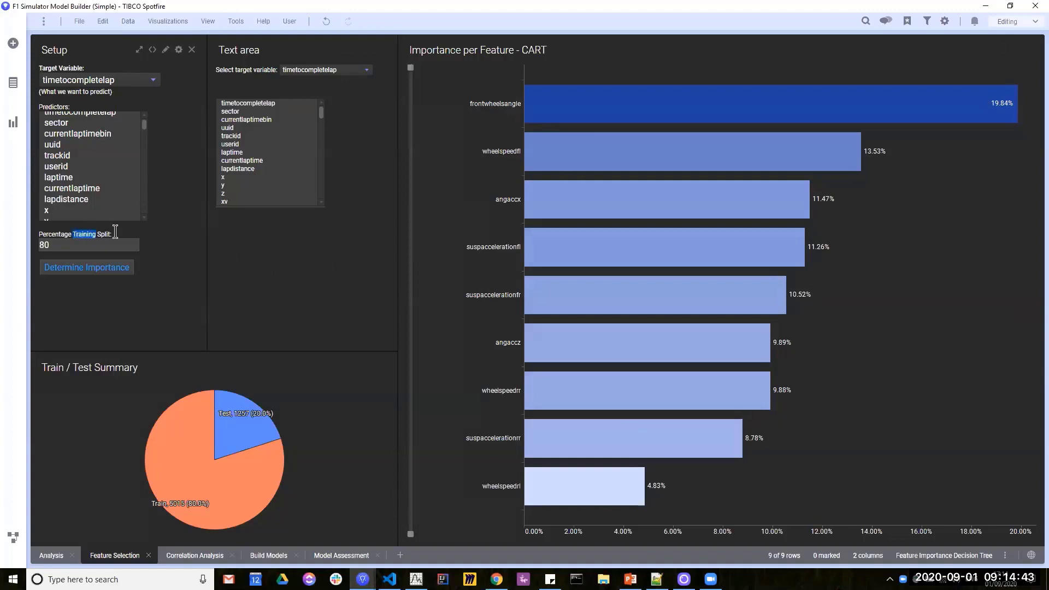
pyautogui.click(151, 235)
pyautogui.moveTo(111, 232); pyautogui.dragTo(37, 230)
pyautogui.click(171, 236)
pyautogui.rightClick(251, 240)
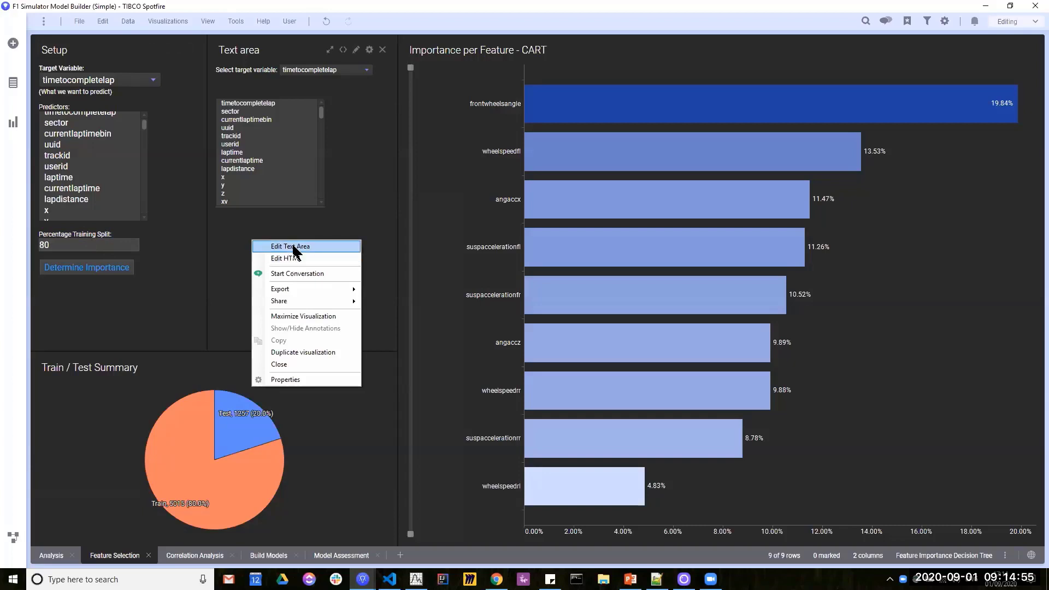
pyautogui.click(152, 247)
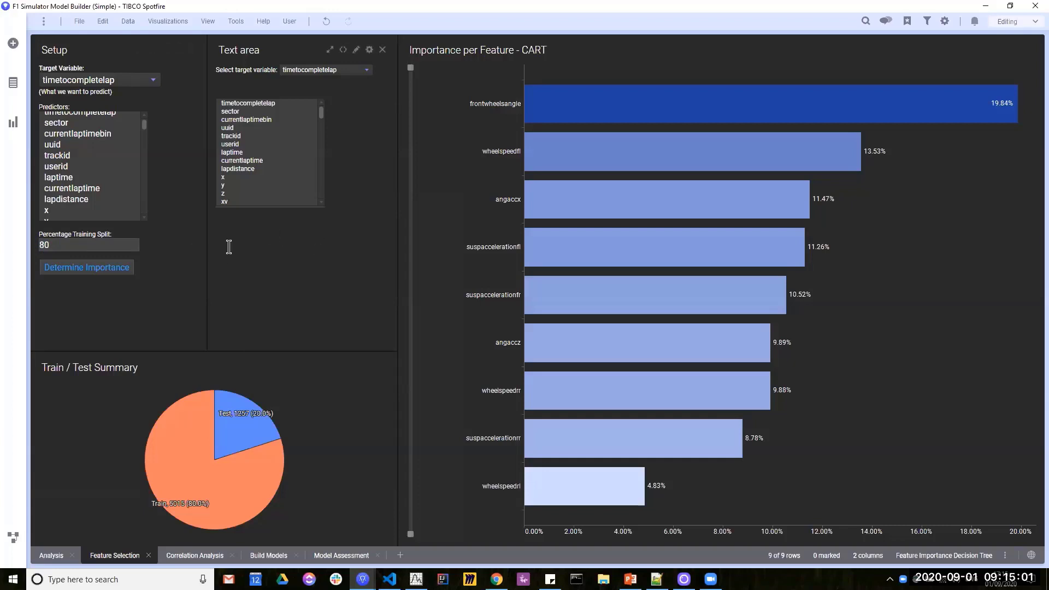
# Reopen the new text area for editing and add the label "Train/Test Split:" below the predictors list box.
pyautogui.rightClick(267, 231)
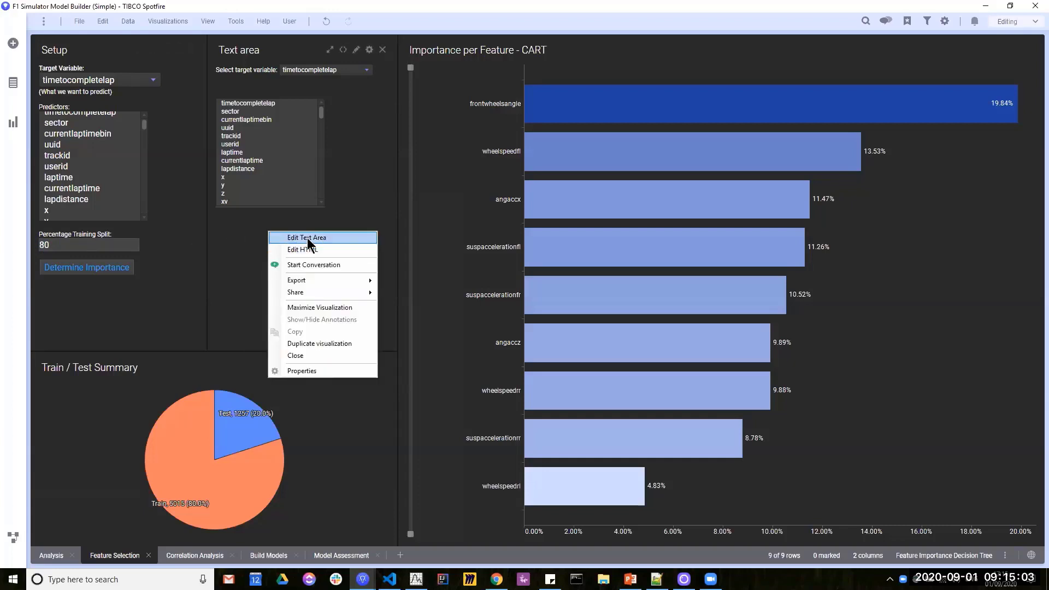
pyautogui.click(307, 237)
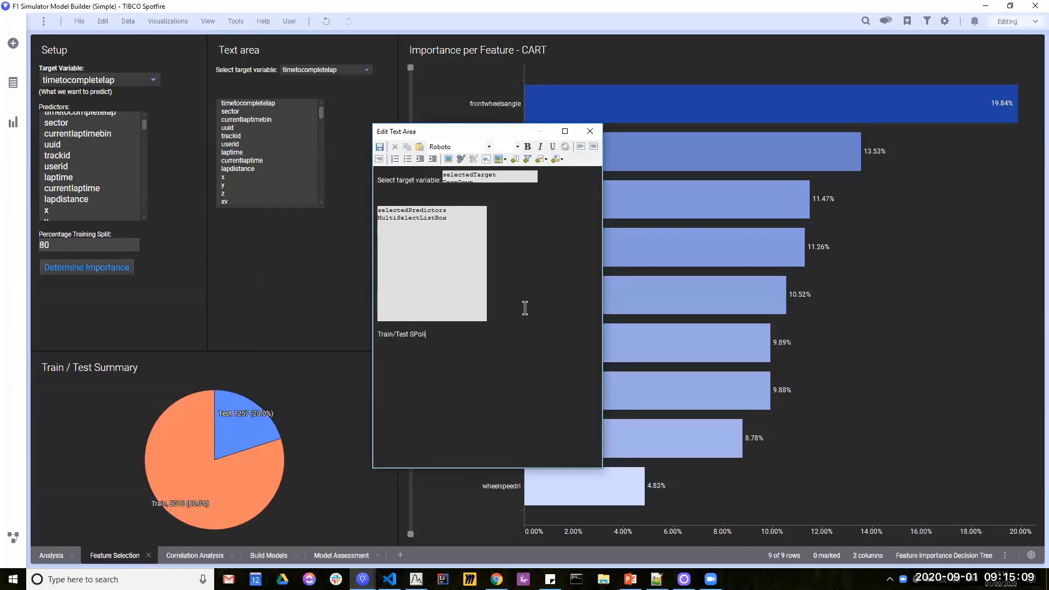
pyautogui.press('BackSpace')
pyautogui.press('BackSpace')
pyautogui.press('BackSpace')
pyautogui.write('plit:')
# Insert an input field for the trainingSplit property after the label, with Number format and (Auto) decimals, and save the text area.
pyautogui.click(544, 159)
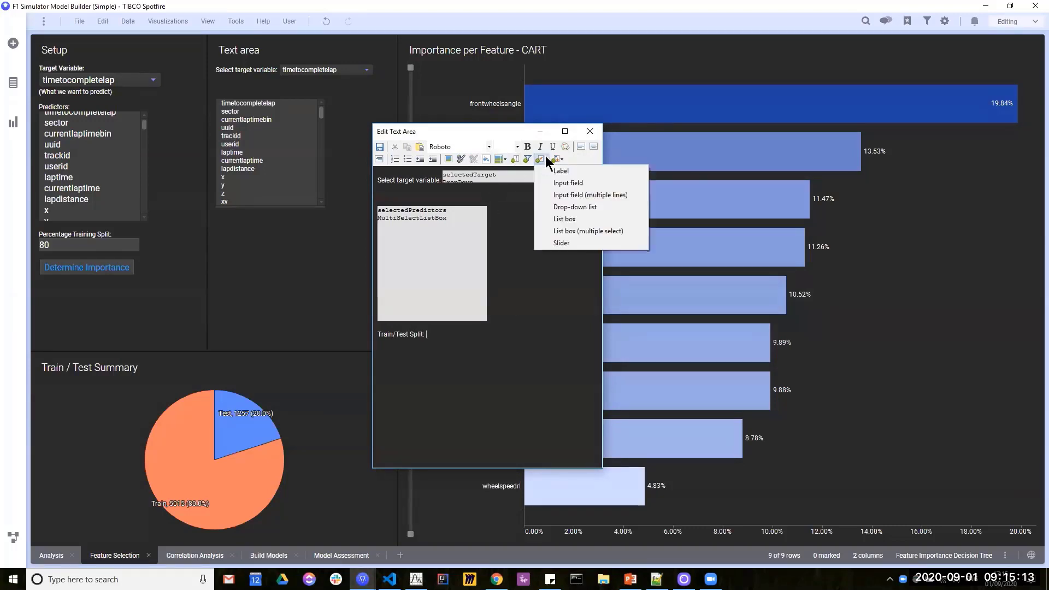
pyautogui.click(557, 184)
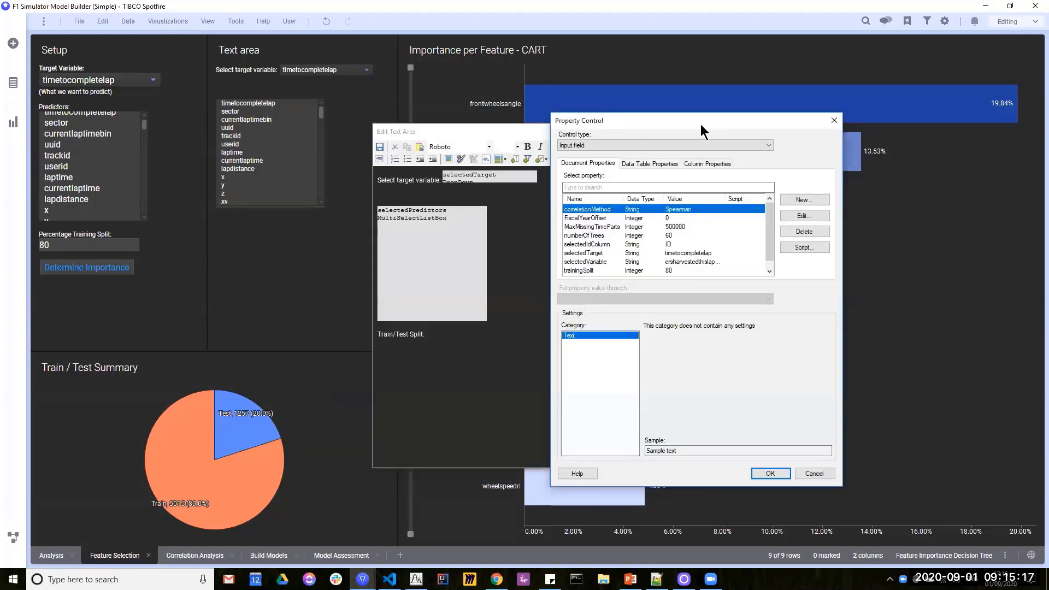
pyautogui.moveTo(701, 131); pyautogui.dragTo(696, 137)
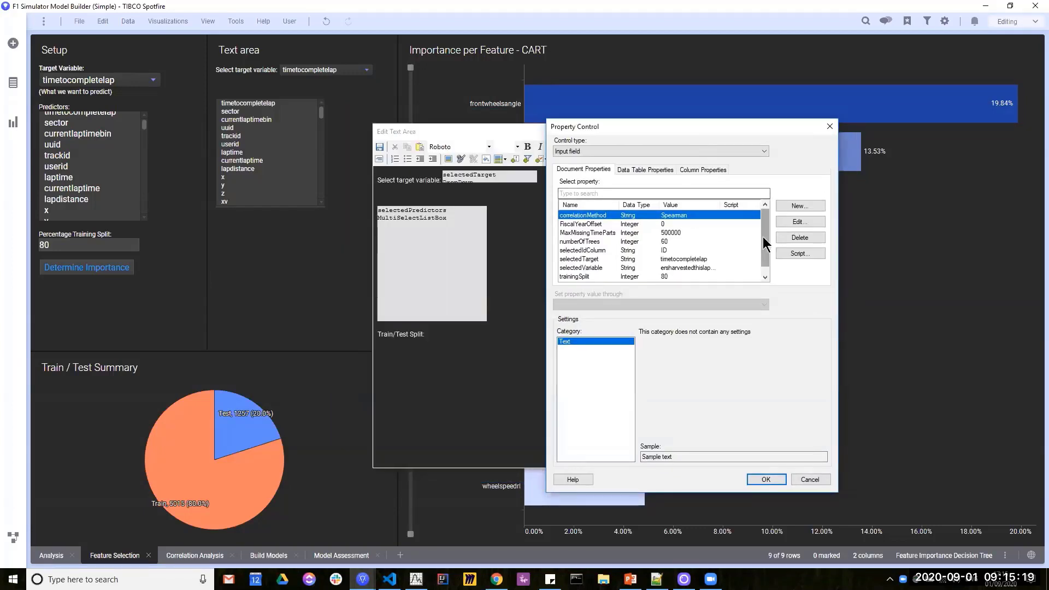
pyautogui.scroll(-1, 763, 239)
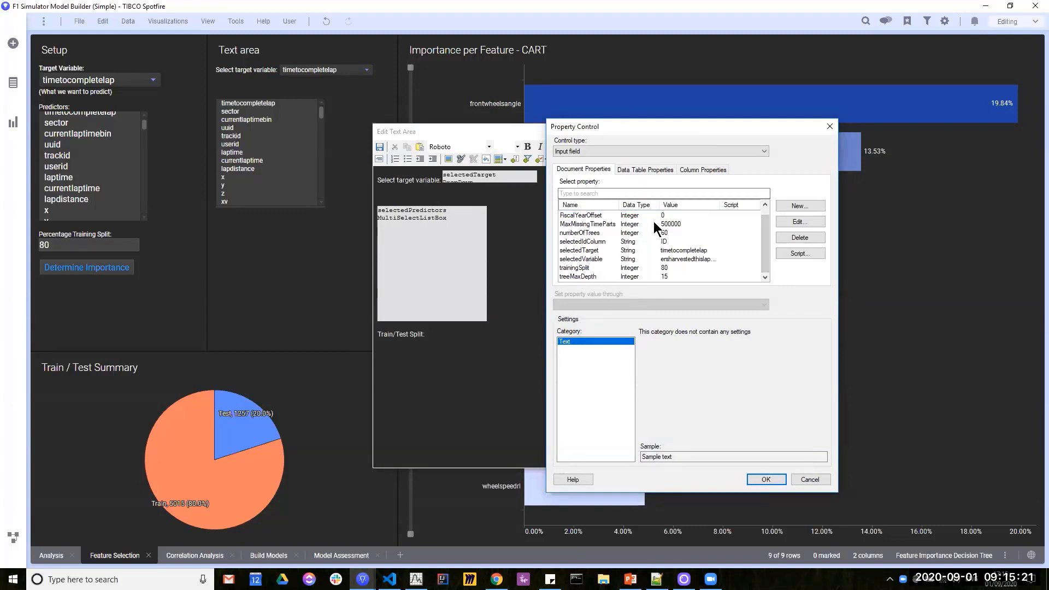
pyautogui.scroll(1, 760, 234)
pyautogui.click(584, 276)
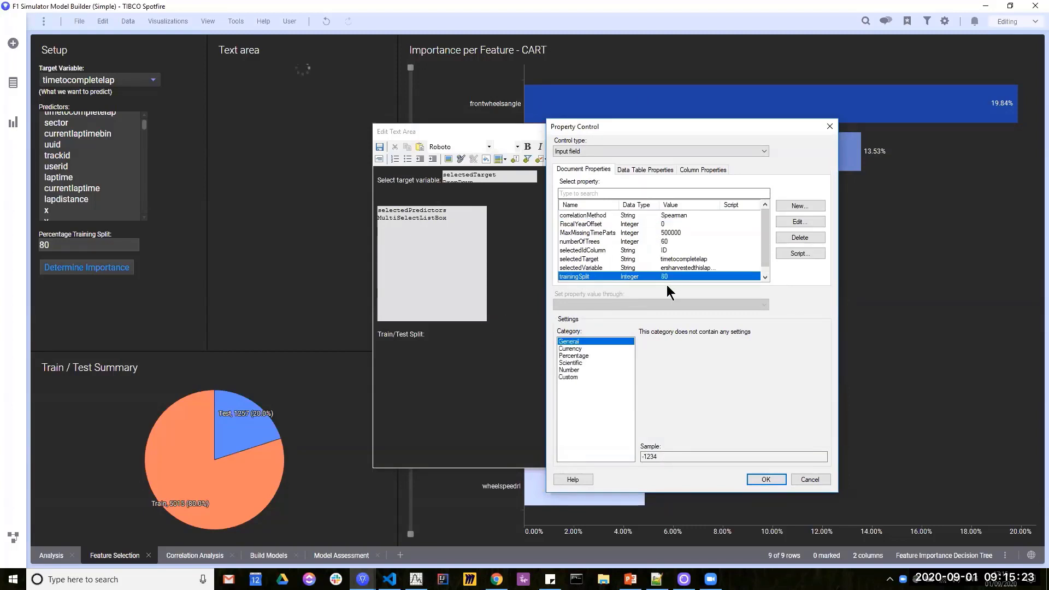
pyautogui.click(570, 370)
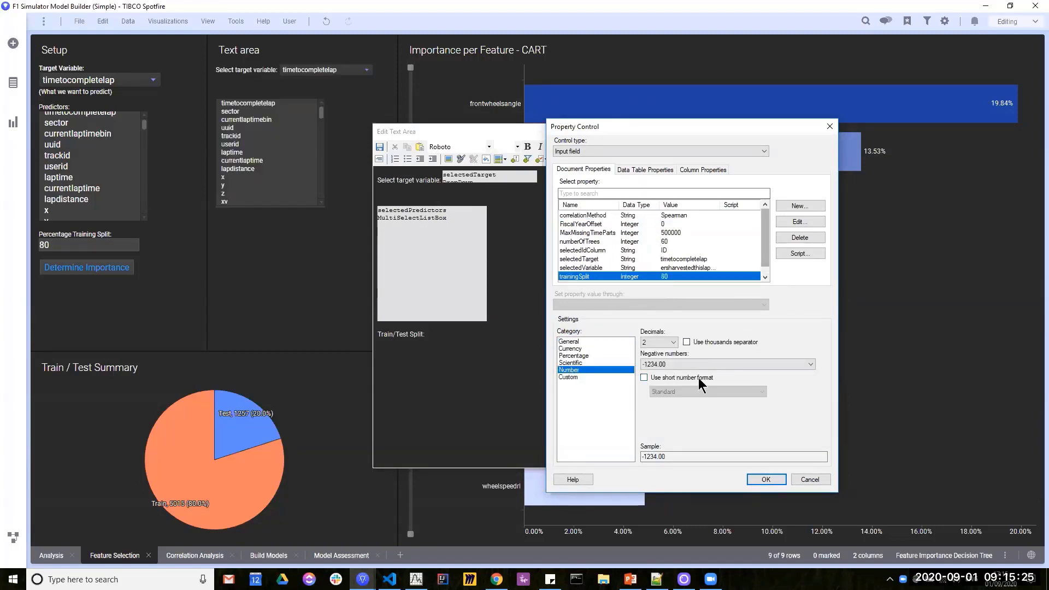
pyautogui.click(663, 341)
pyautogui.click(650, 353)
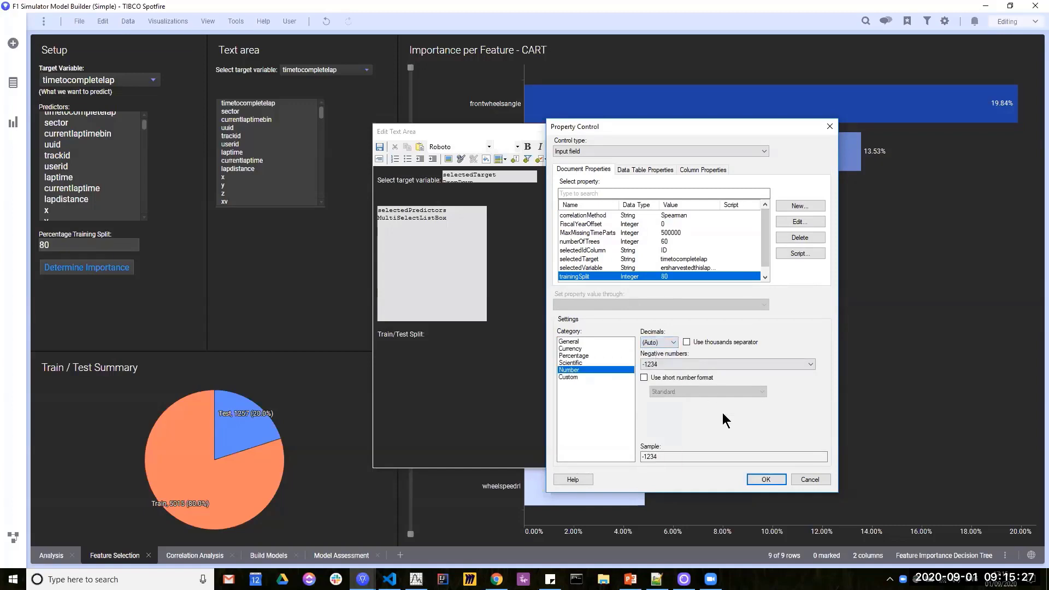
pyautogui.click(766, 480)
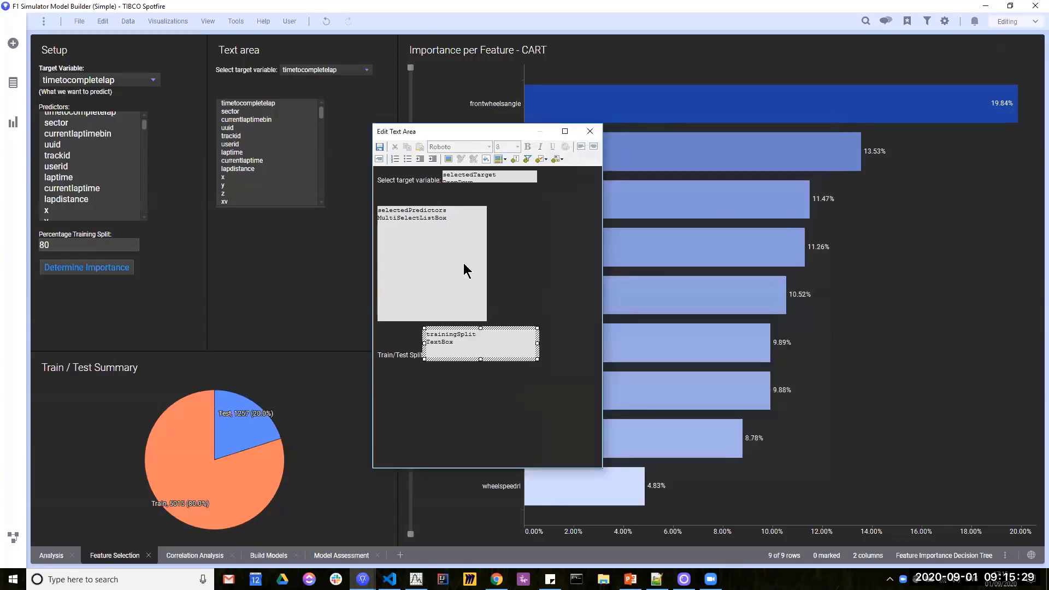
pyautogui.click(316, 223)
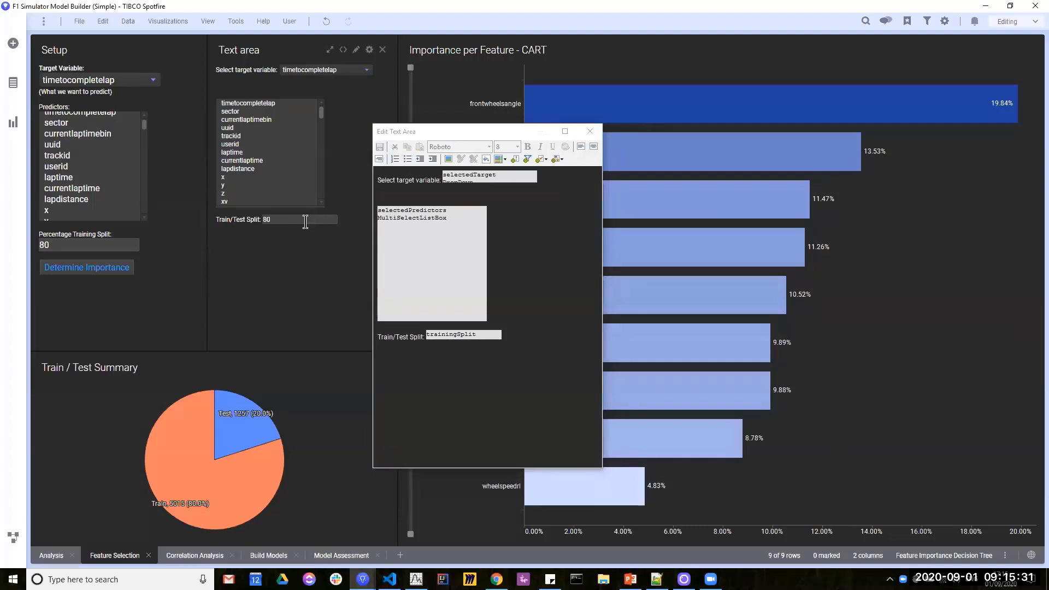
pyautogui.click(597, 127)
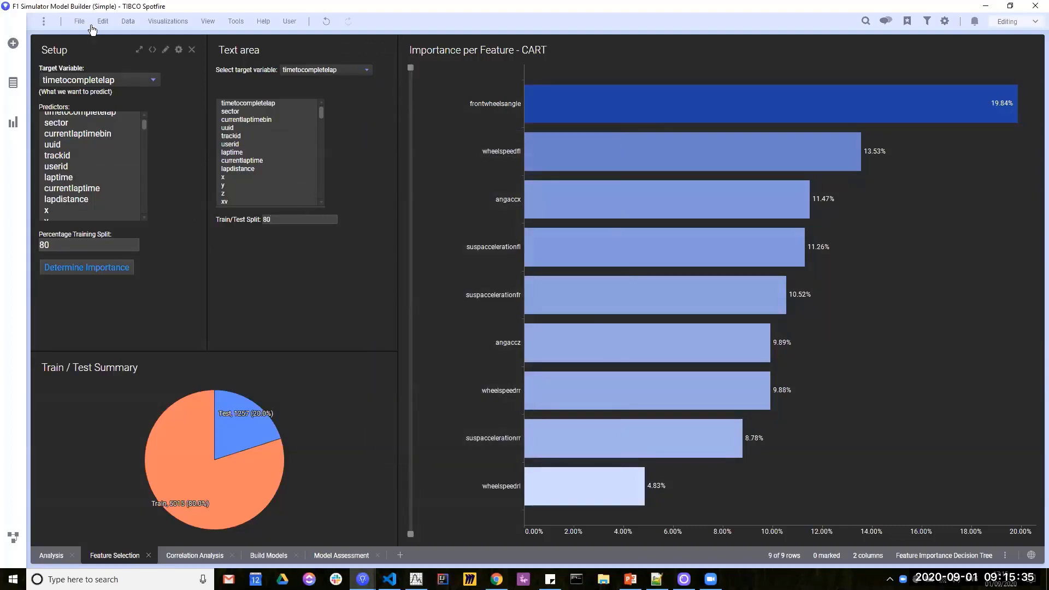
pyautogui.scroll(1, 144, 125)
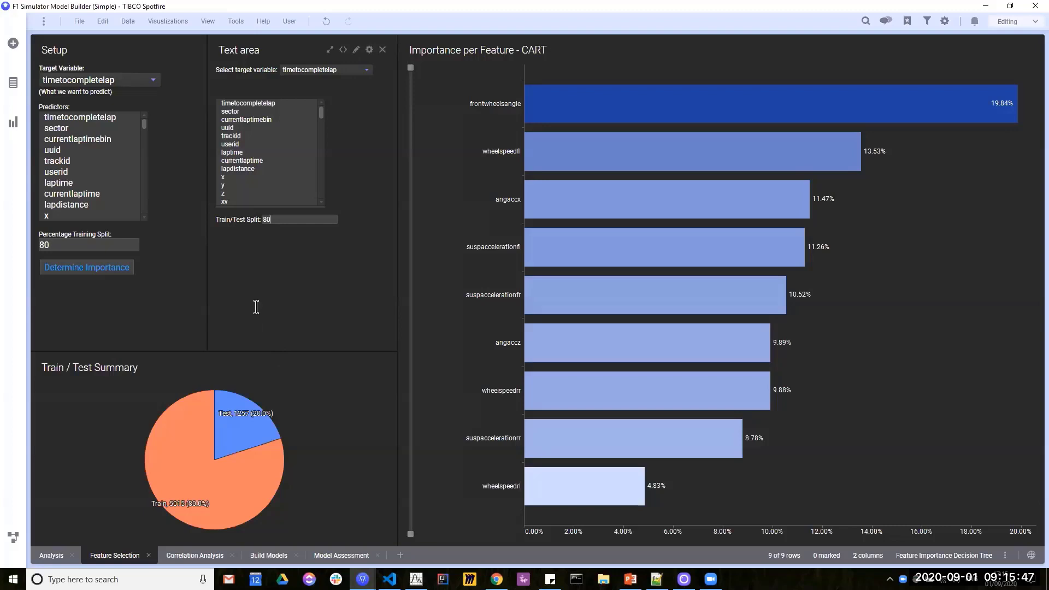
pyautogui.click(128, 21)
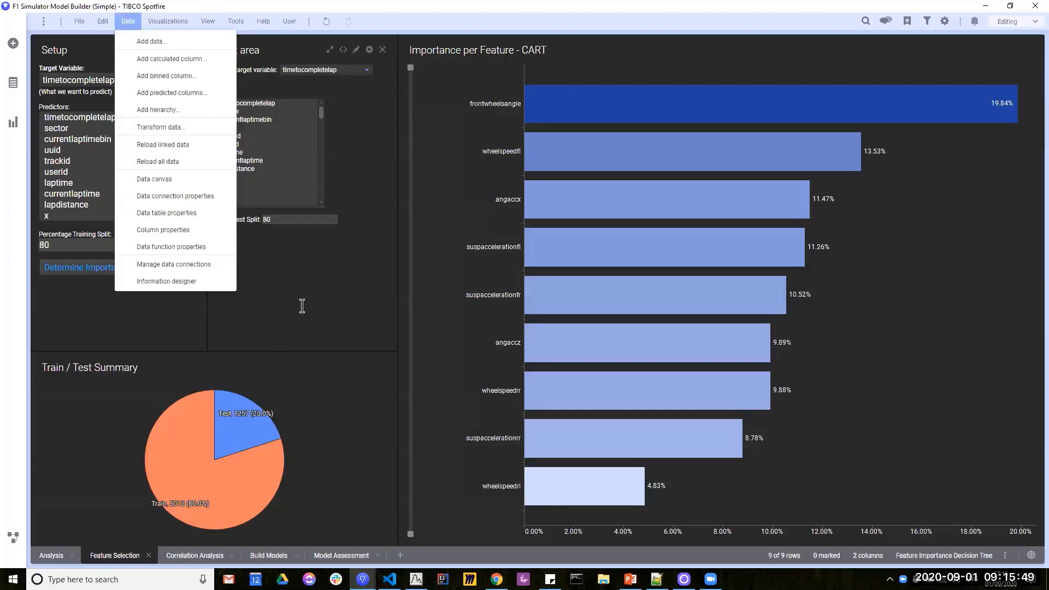
pyautogui.click(302, 306)
pyautogui.doubleClick(44, 244)
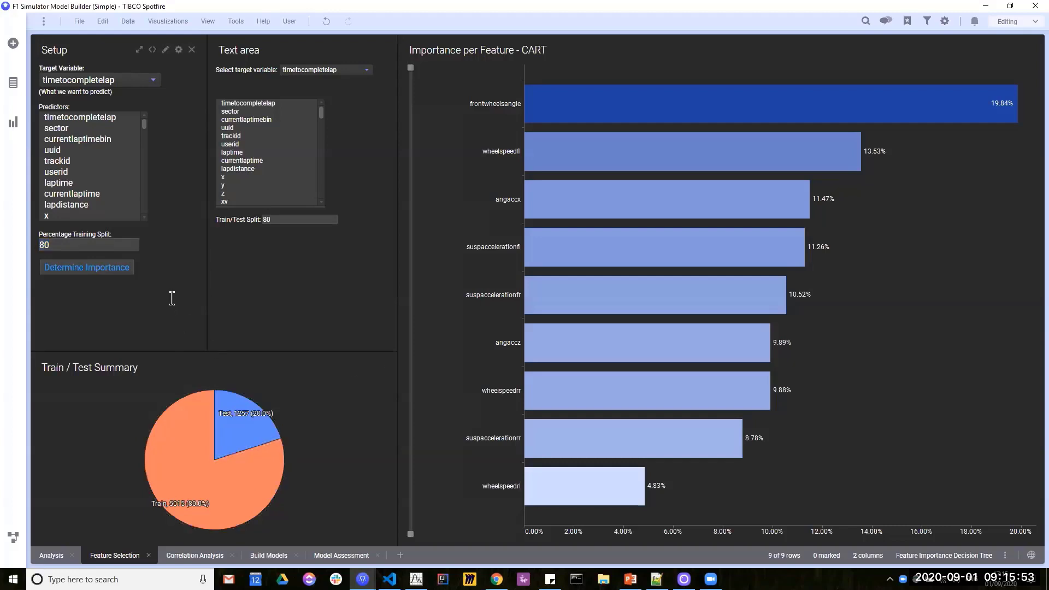
pyautogui.click(210, 284)
# In the column properties of the Melbourne Laps data table, start a calculated column with the expression Rand(1234).
pyautogui.click(128, 23)
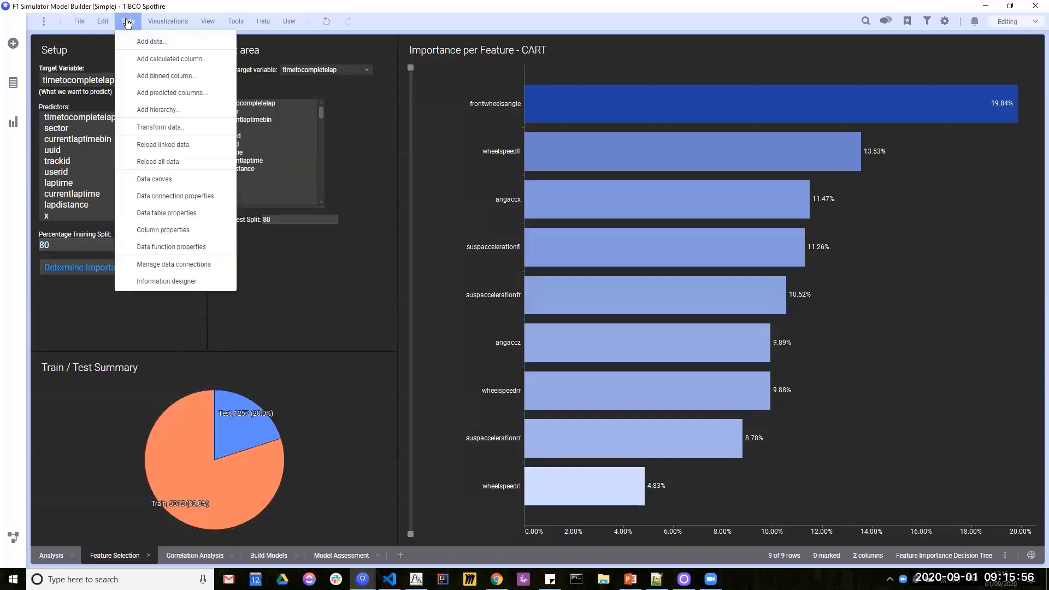
pyautogui.click(172, 234)
pyautogui.click(426, 129)
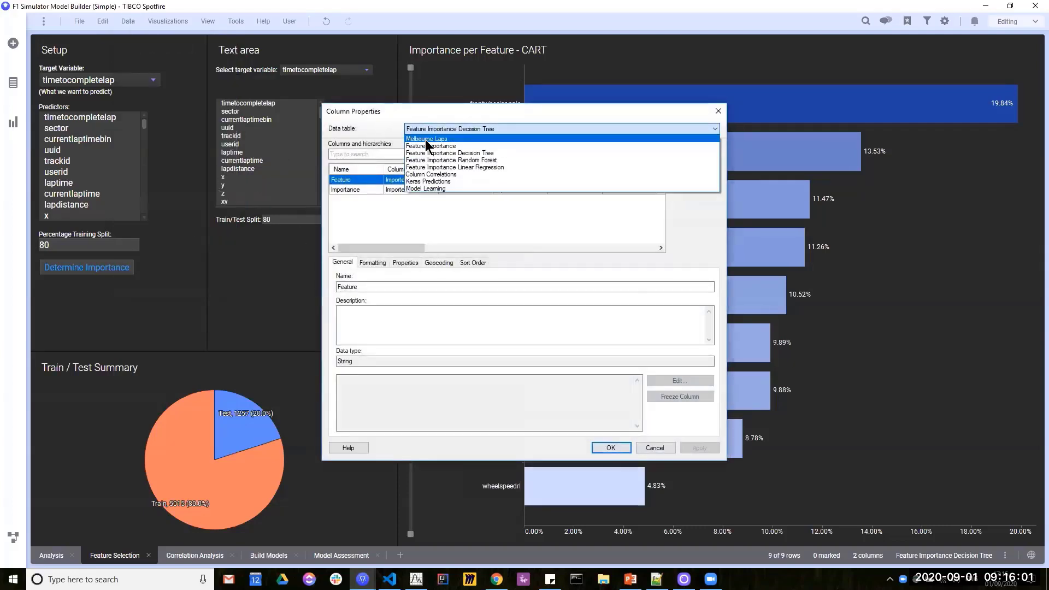
pyautogui.click(425, 140)
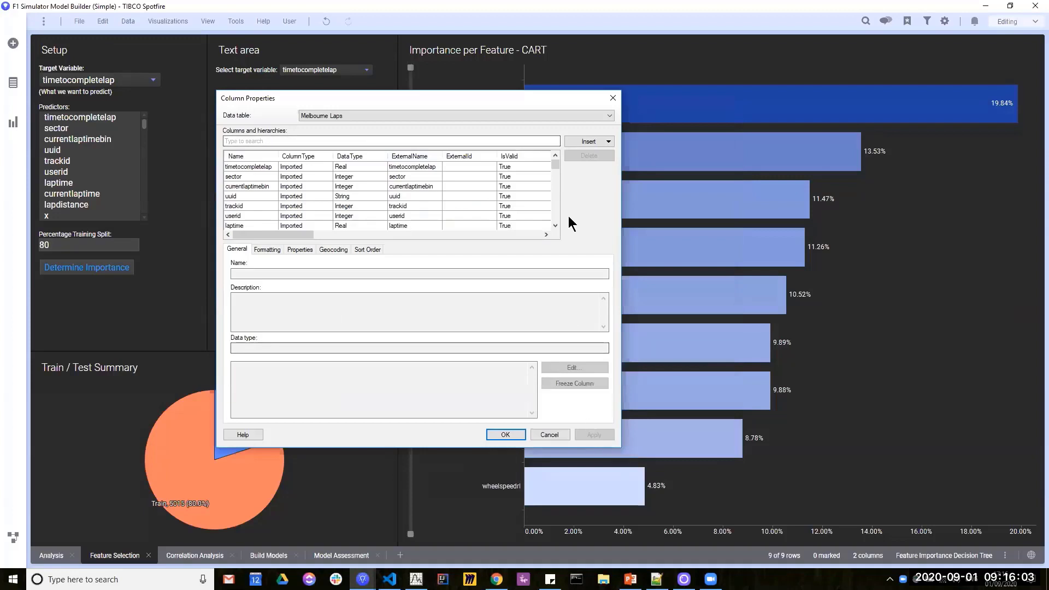
pyautogui.click(602, 141)
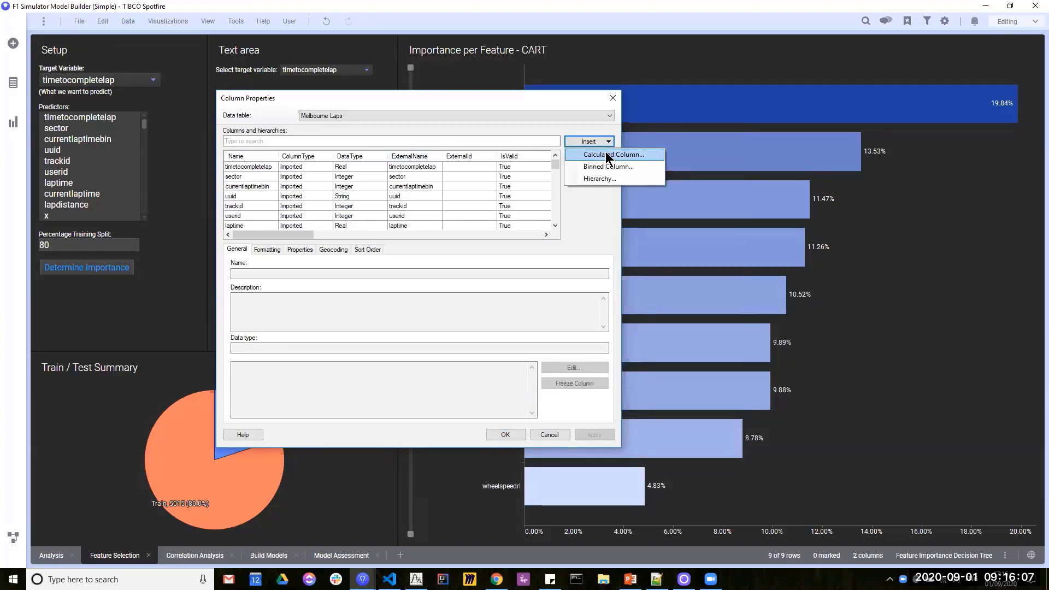
pyautogui.click(607, 155)
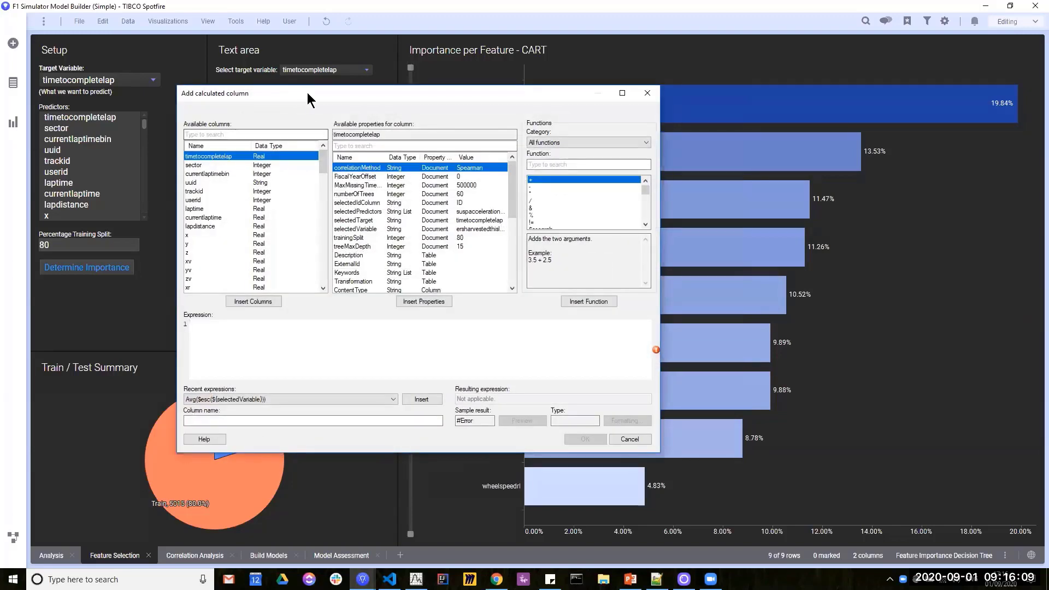
pyautogui.click(414, 347)
pyautogui.write('Rand')
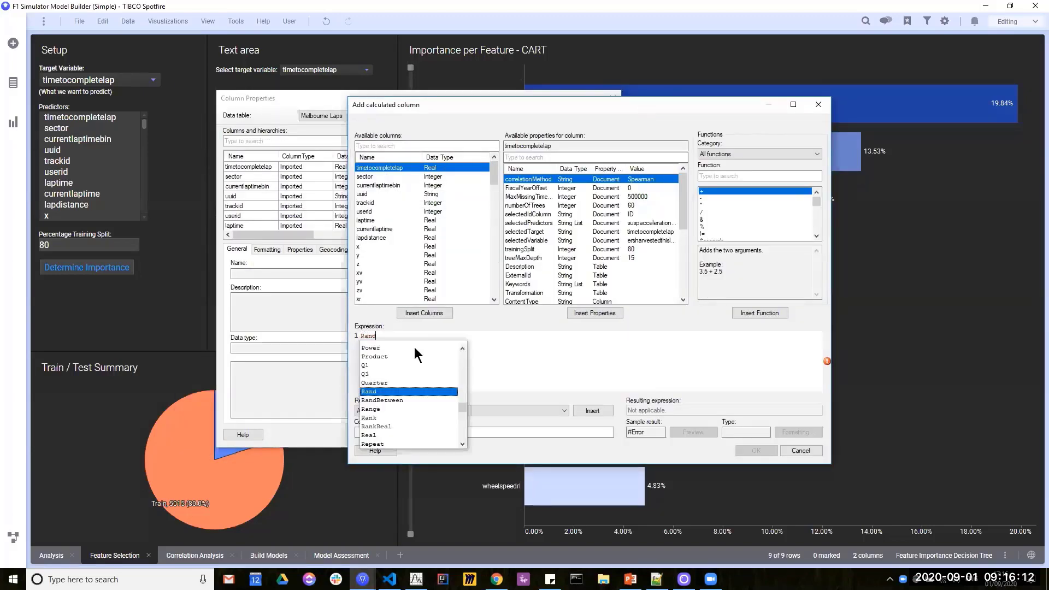
pyautogui.press('Return')
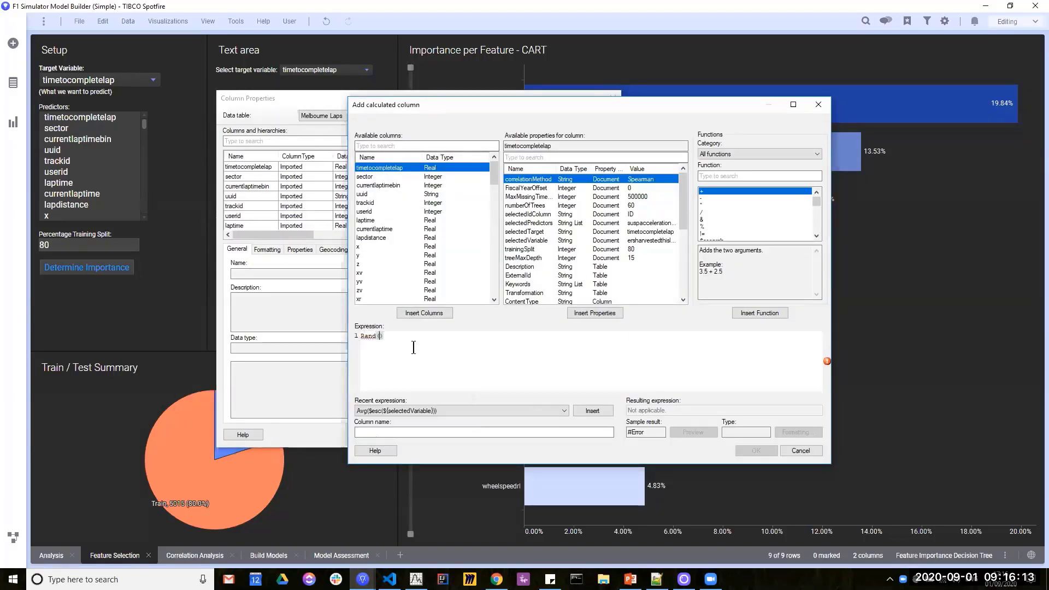
pyautogui.write('1234')
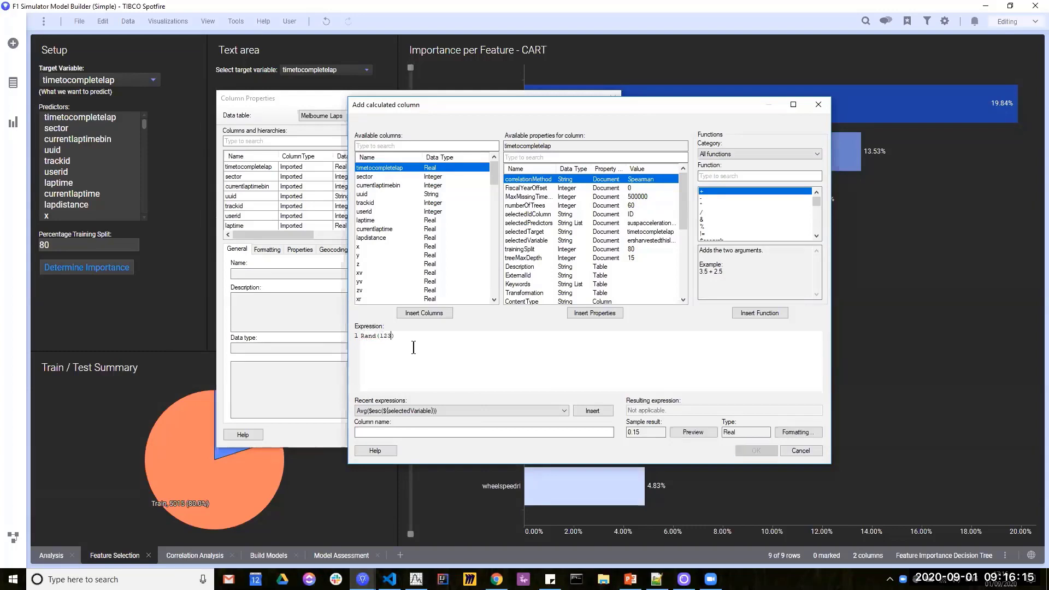
# Name the calculated column RandomNumber0to1, add it, and accept the column properties.
pyautogui.click(378, 432)
pyautogui.write('RandomN')
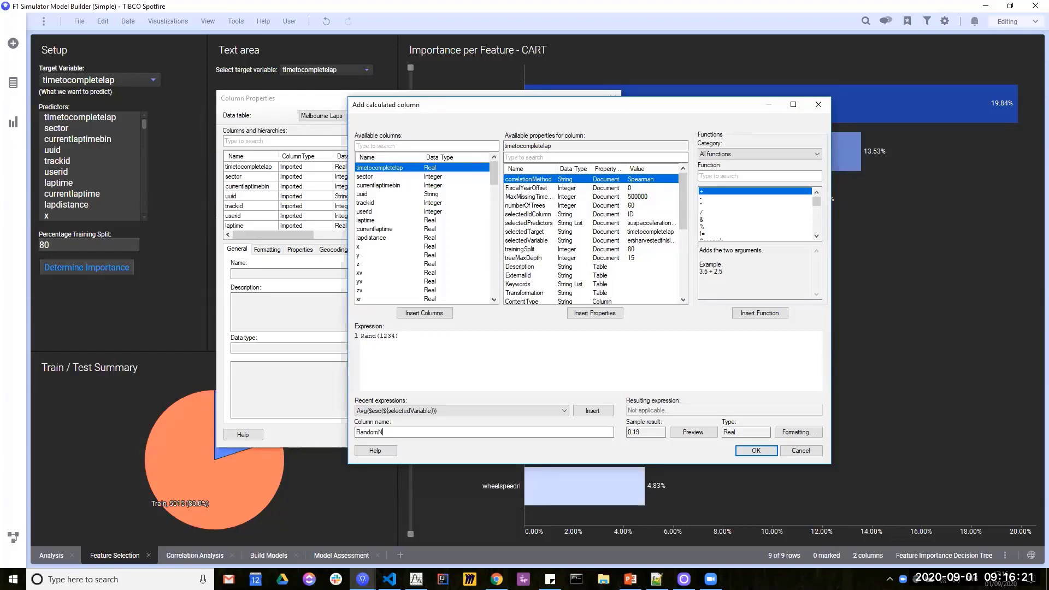
pyautogui.write('umber0to1')
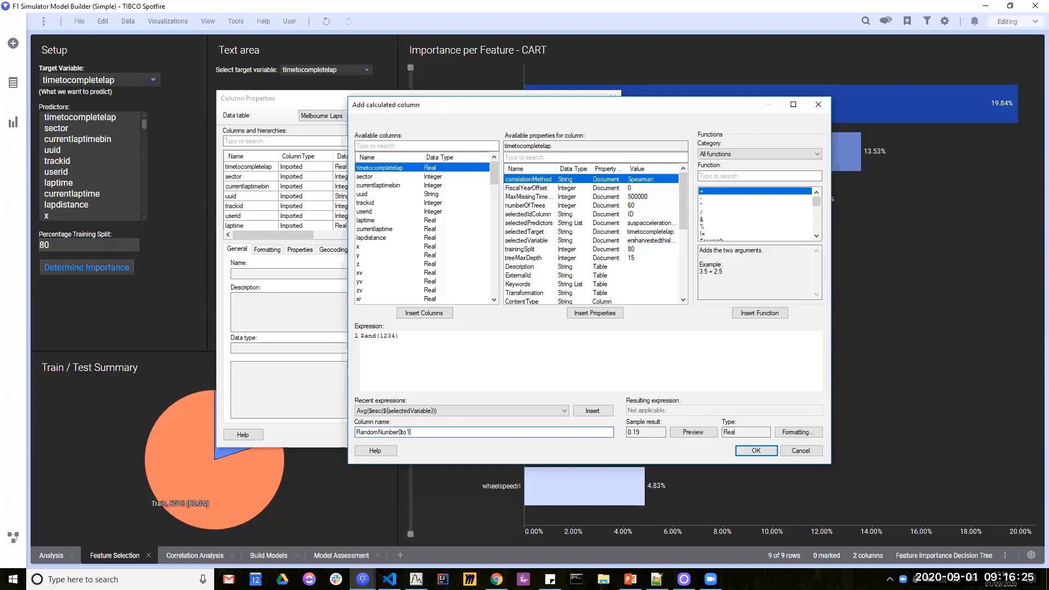
pyautogui.click(754, 450)
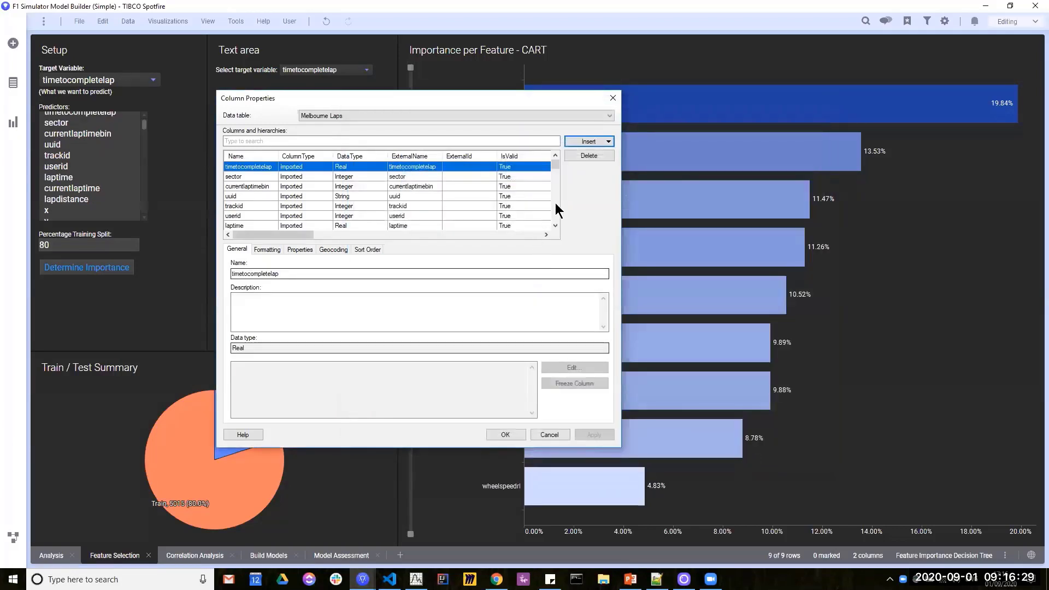
pyautogui.click(505, 434)
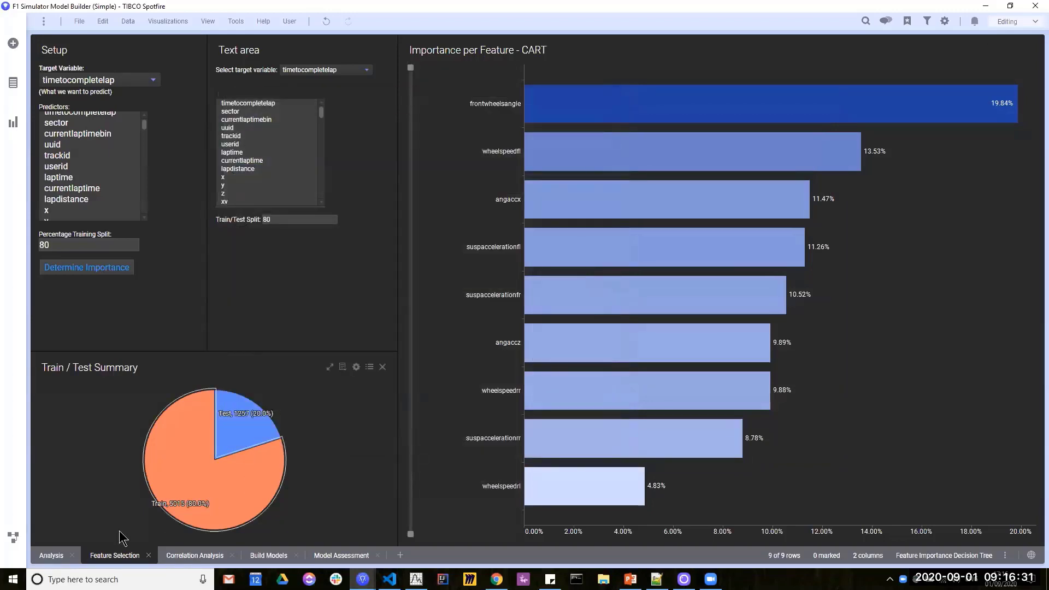
# Inspect the Melbourne Laps table's added calculated columns and their values in the data canvas, and return to the analysis page.
pyautogui.click(14, 538)
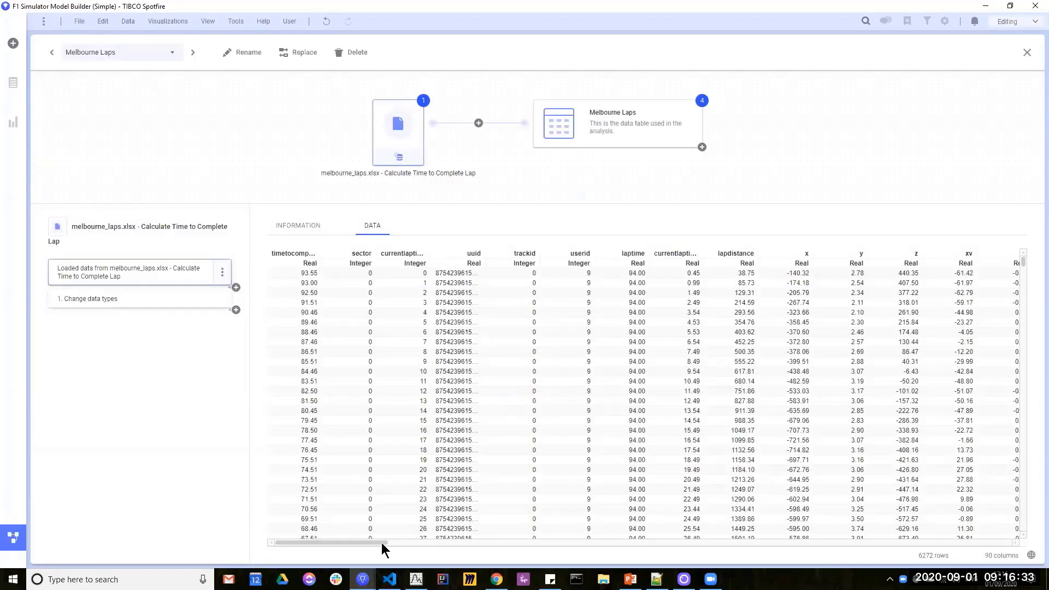
pyautogui.hscroll(10, 647, 543)
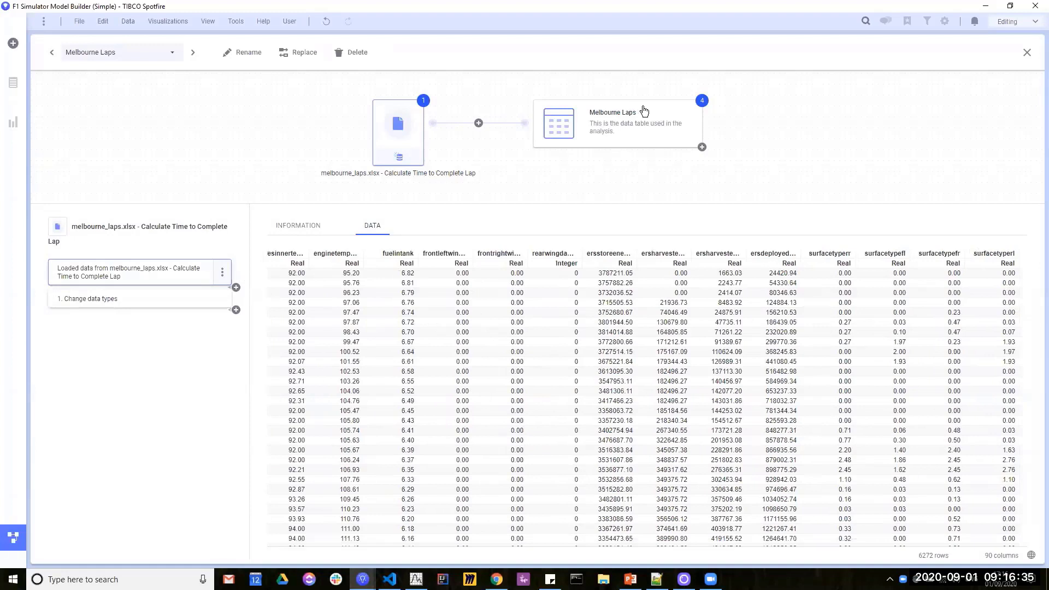
pyautogui.click(637, 111)
pyautogui.hscroll(3, 932, 543)
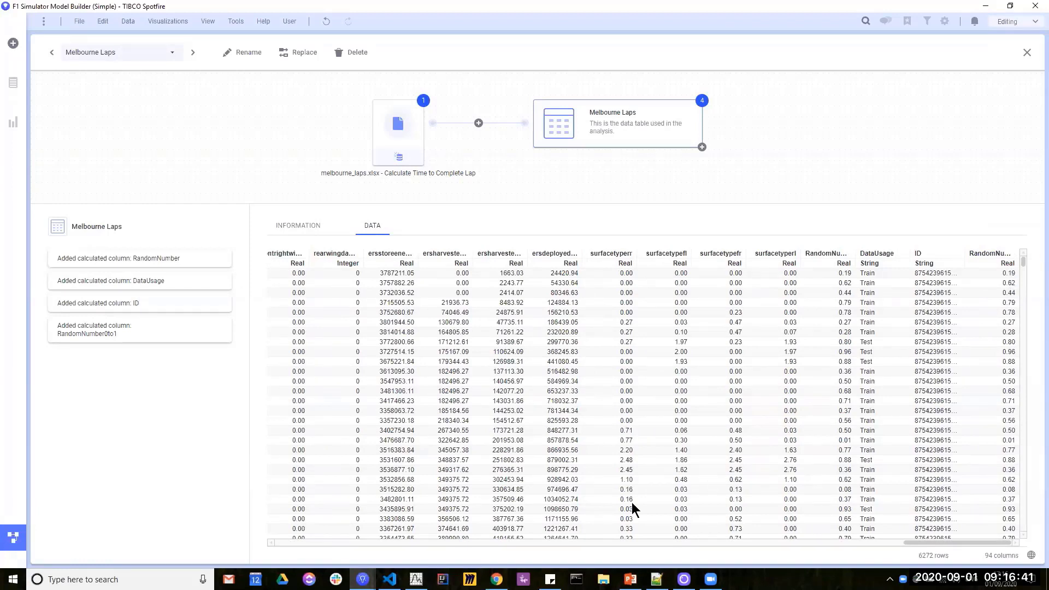
pyautogui.click(13, 537)
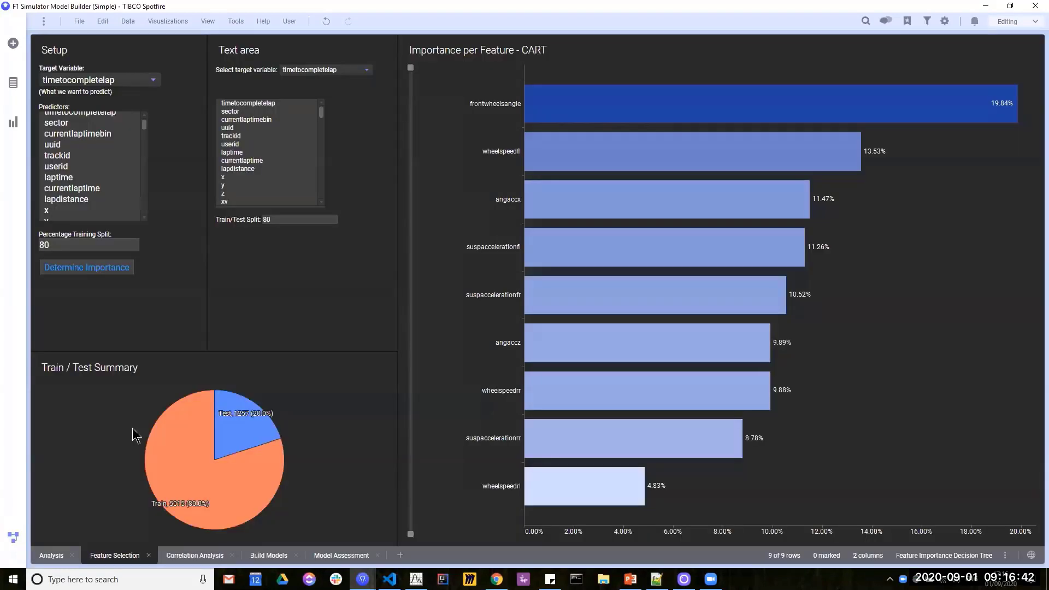
pyautogui.click(78, 245)
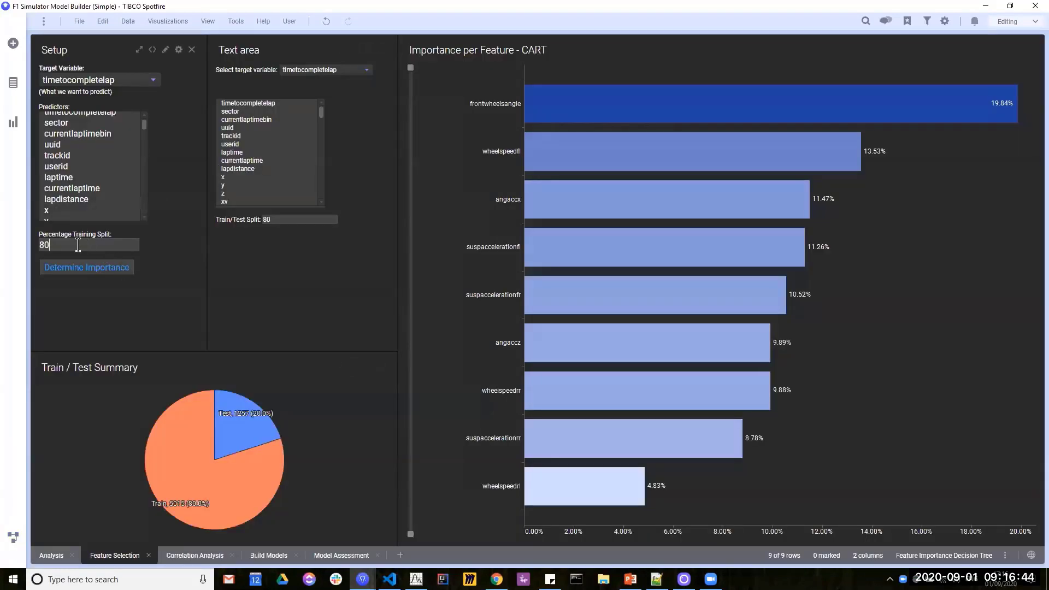
pyautogui.click(127, 21)
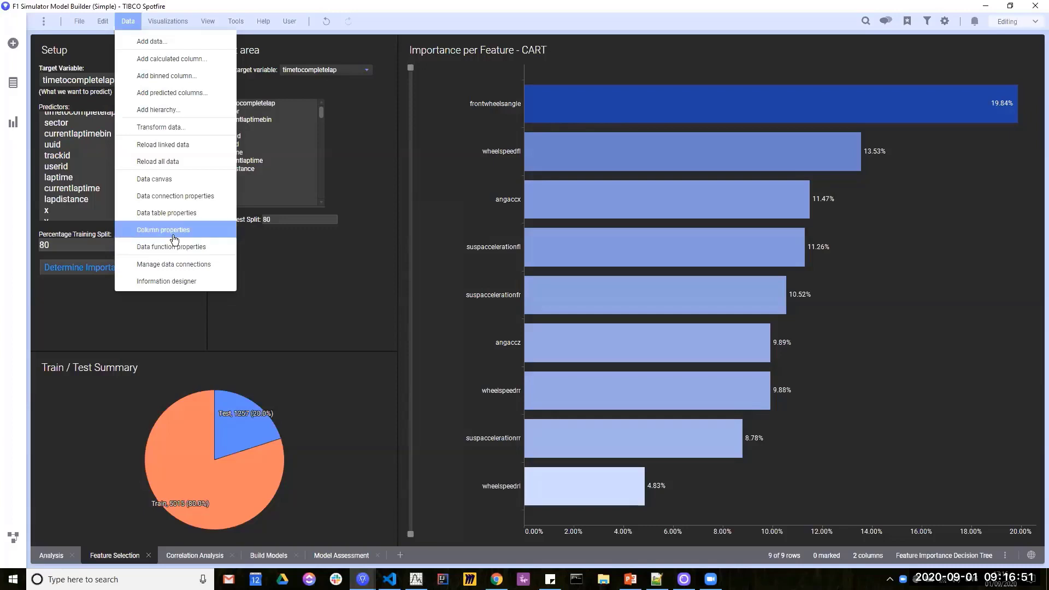
pyautogui.click(272, 285)
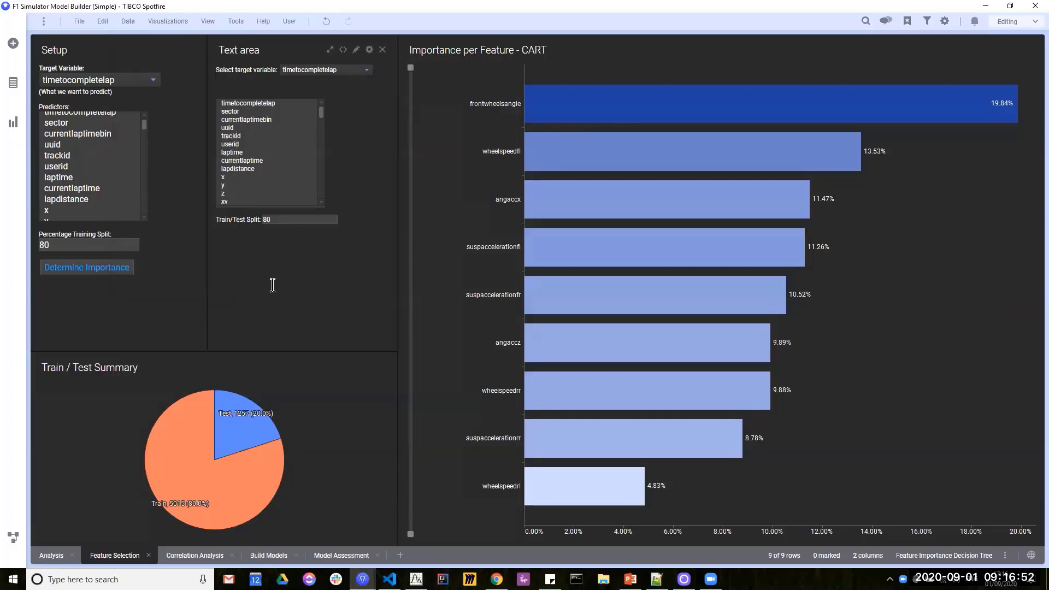
# In the Melbourne Laps column properties, start another calculated column and begin its expression with an If condition on the RandomNumber0to1 column.
pyautogui.click(128, 21)
pyautogui.click(175, 234)
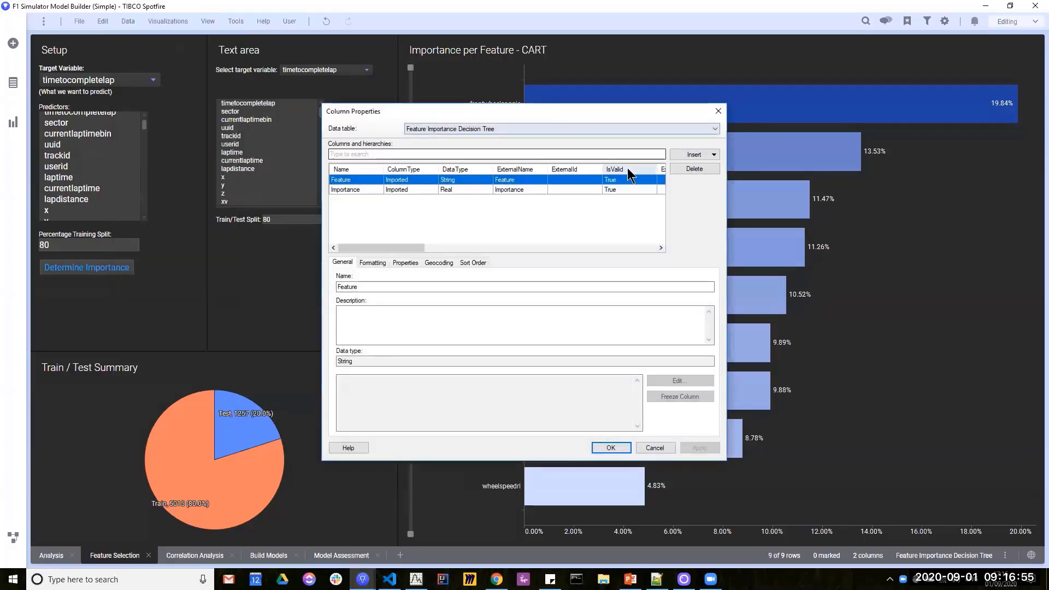
pyautogui.click(480, 129)
pyautogui.click(479, 140)
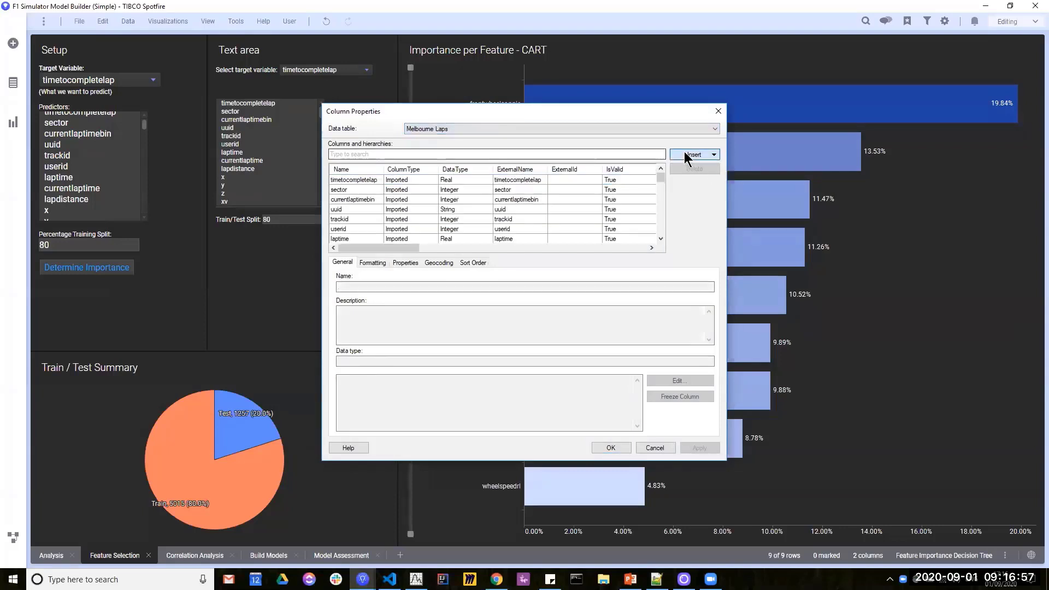
pyautogui.click(702, 154)
pyautogui.click(553, 337)
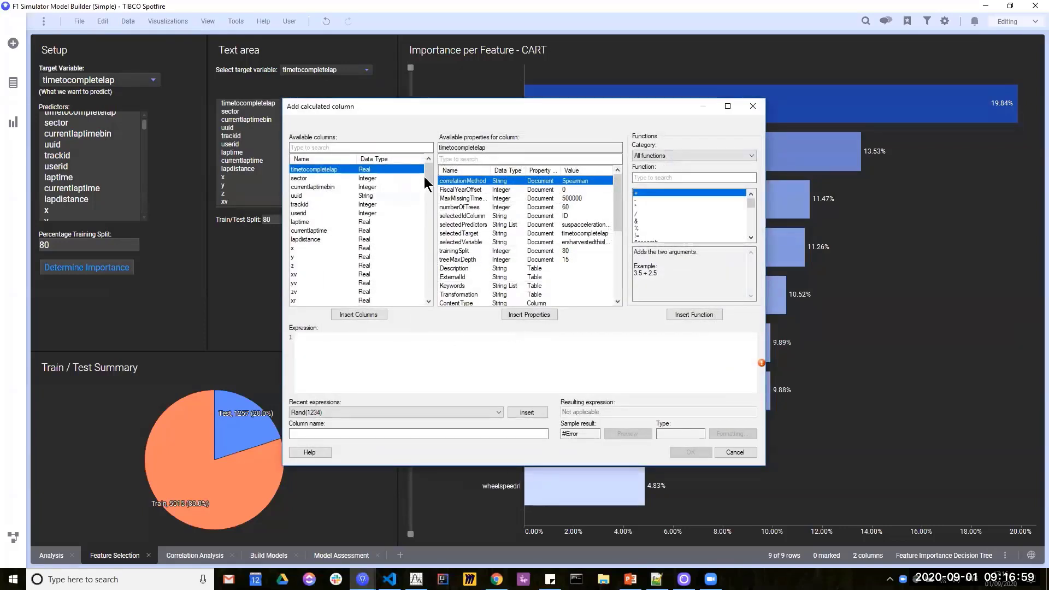
pyautogui.moveTo(424, 176); pyautogui.dragTo(449, 313)
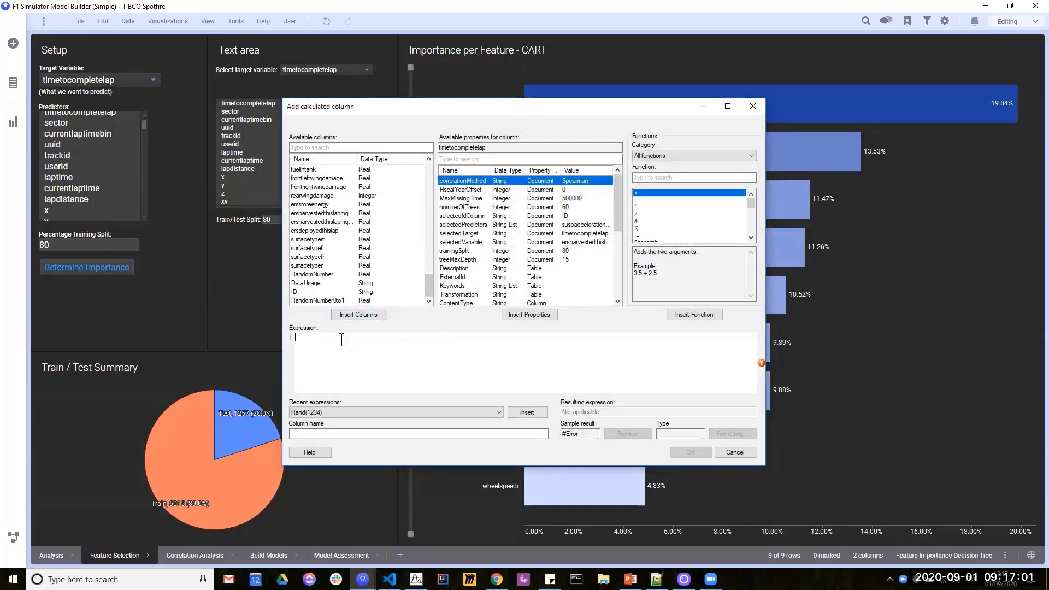
pyautogui.write('f(')
pyautogui.click(336, 301)
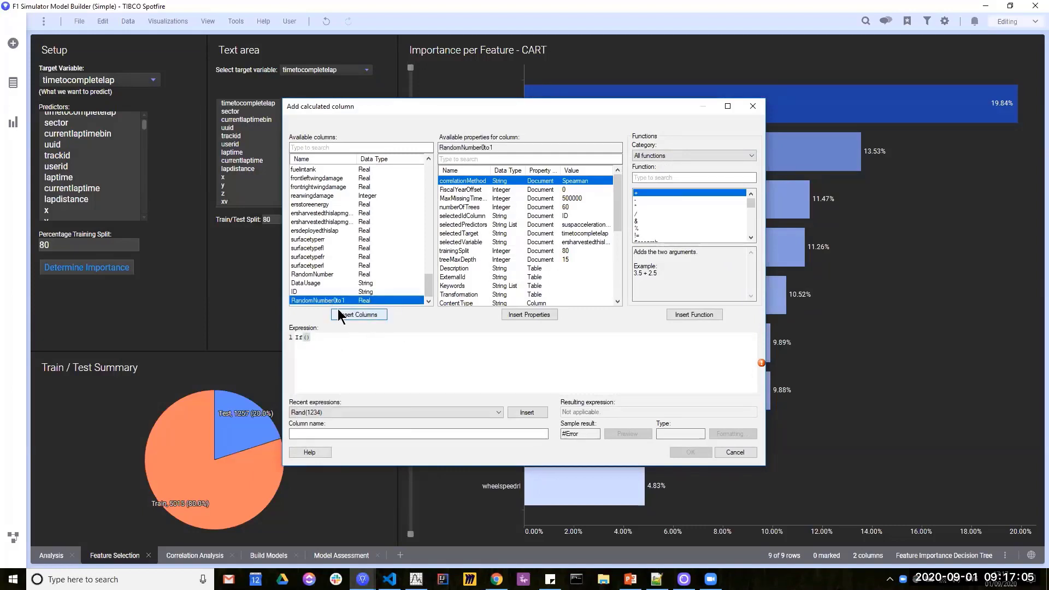
pyautogui.click(353, 313)
# Complete the expression as If([RandomNumber0to1]<=${trainingSplit},"Train", "Test") using the trainingSplit document property.
pyautogui.click(463, 251)
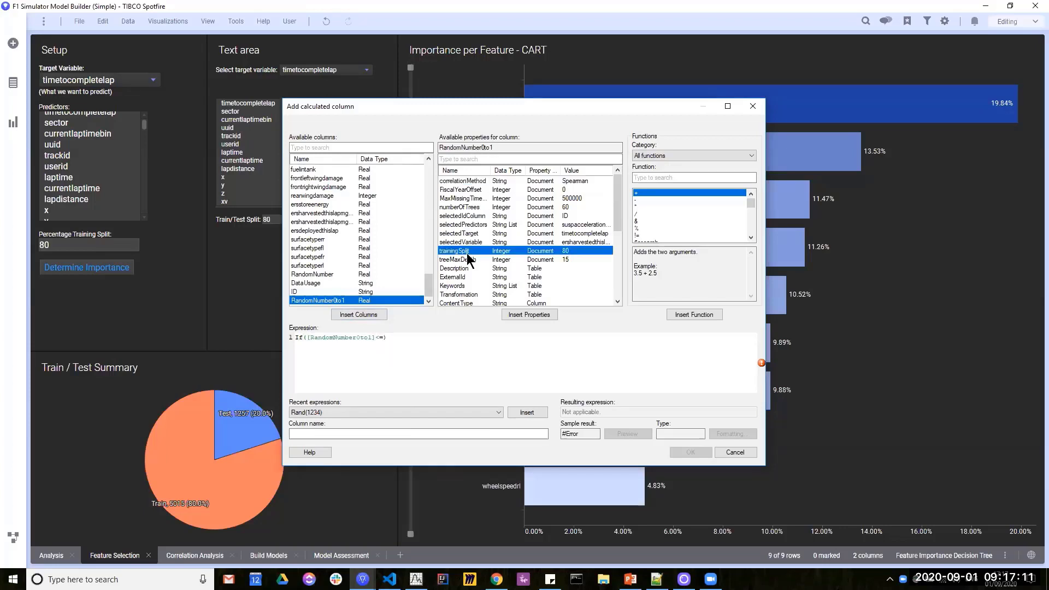
pyautogui.click(528, 313)
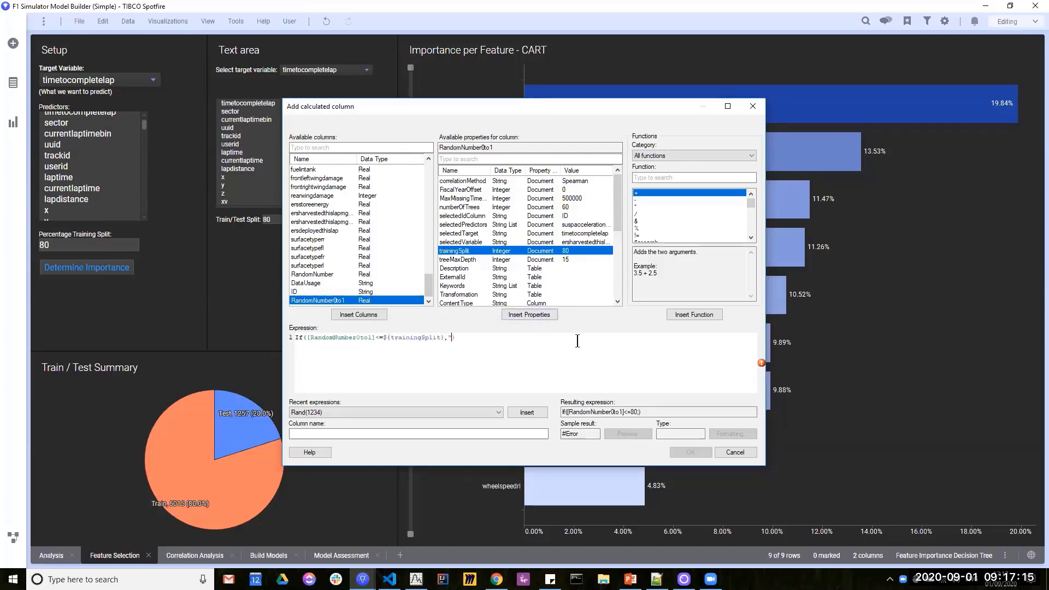
pyautogui.write(',"Train"')
pyautogui.write(', "Test')
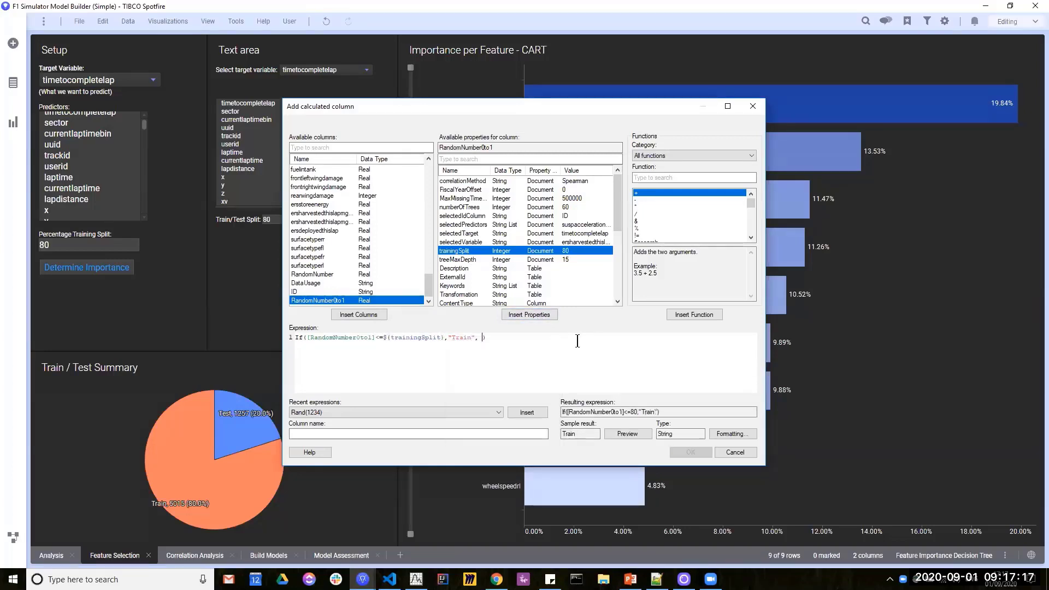
pyautogui.write('")')
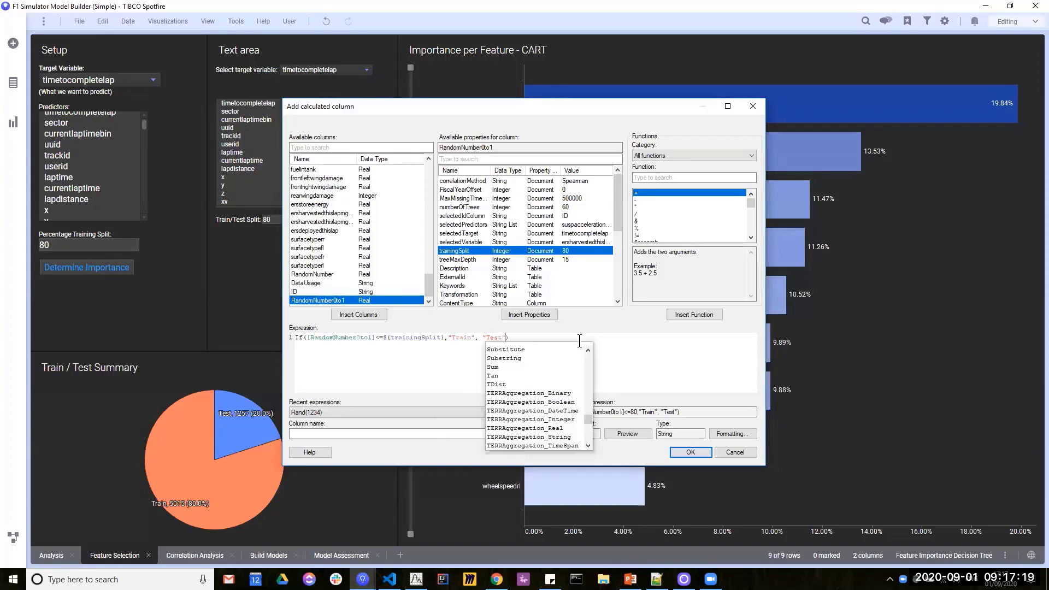
# Name the calculated column "Training Test Split", add it, and accept the column properties.
pyautogui.click(354, 434)
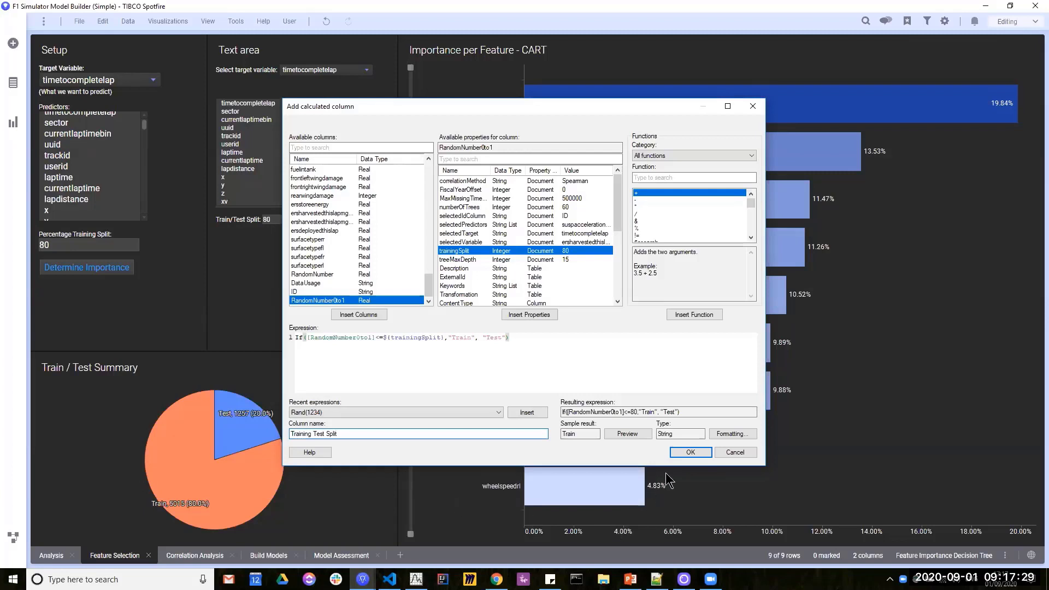
pyautogui.click(689, 451)
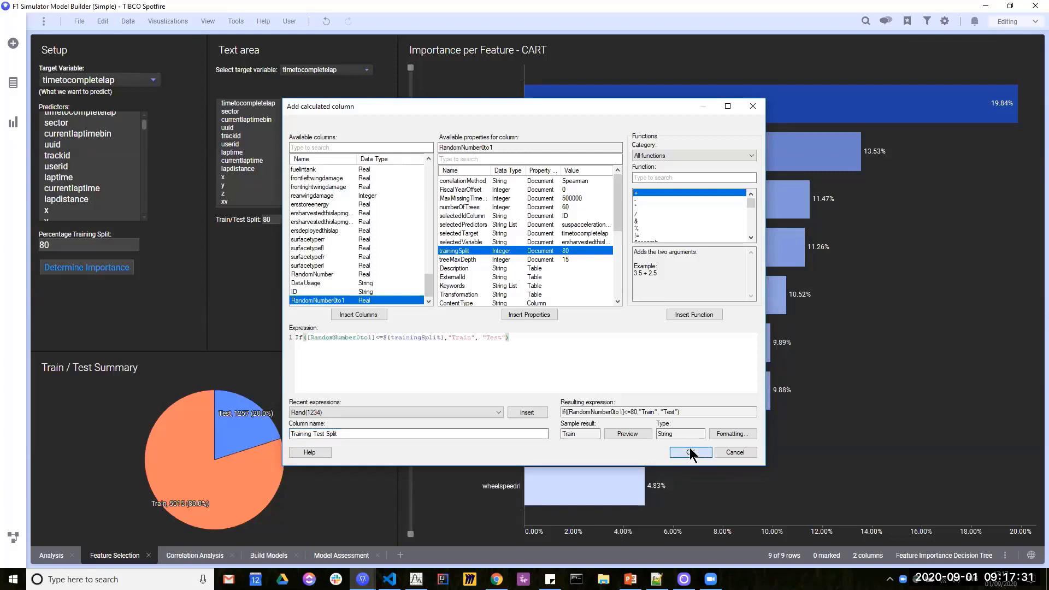
pyautogui.click(619, 447)
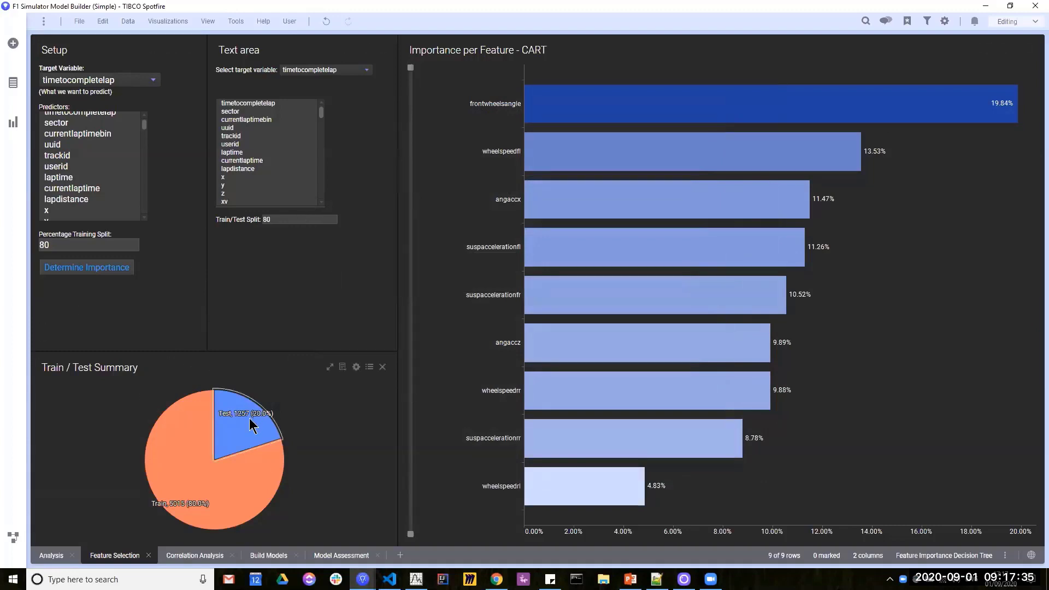
# Set the Percentage Training Split in the Setup text area to 60 to update the Train / Test Summary pie chart.
pyautogui.rightClick(345, 441)
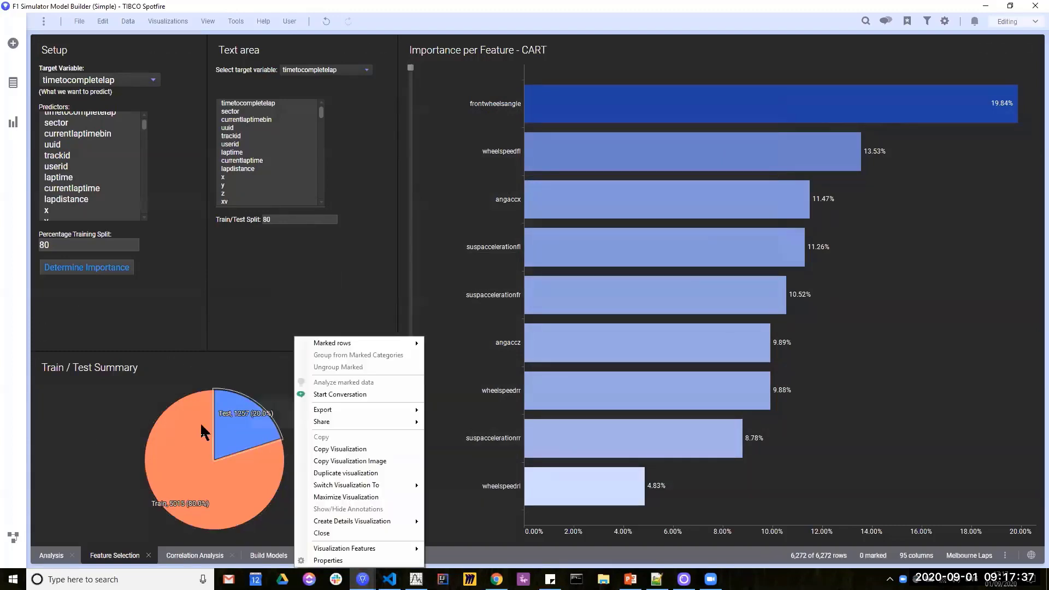
pyautogui.click(113, 428)
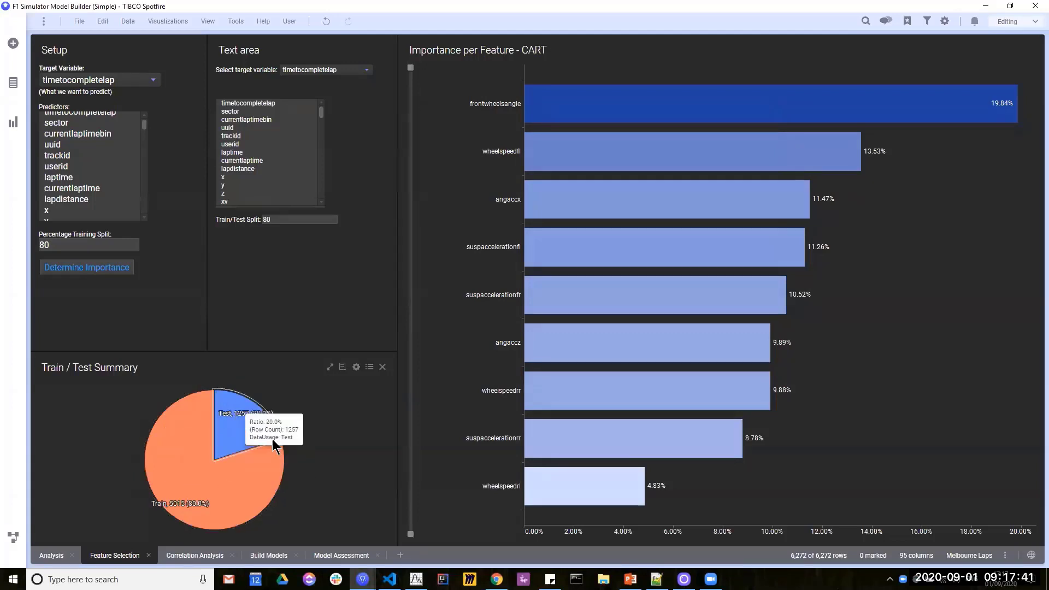
pyautogui.moveTo(80, 246); pyautogui.dragTo(6, 249)
pyautogui.press('BackSpace')
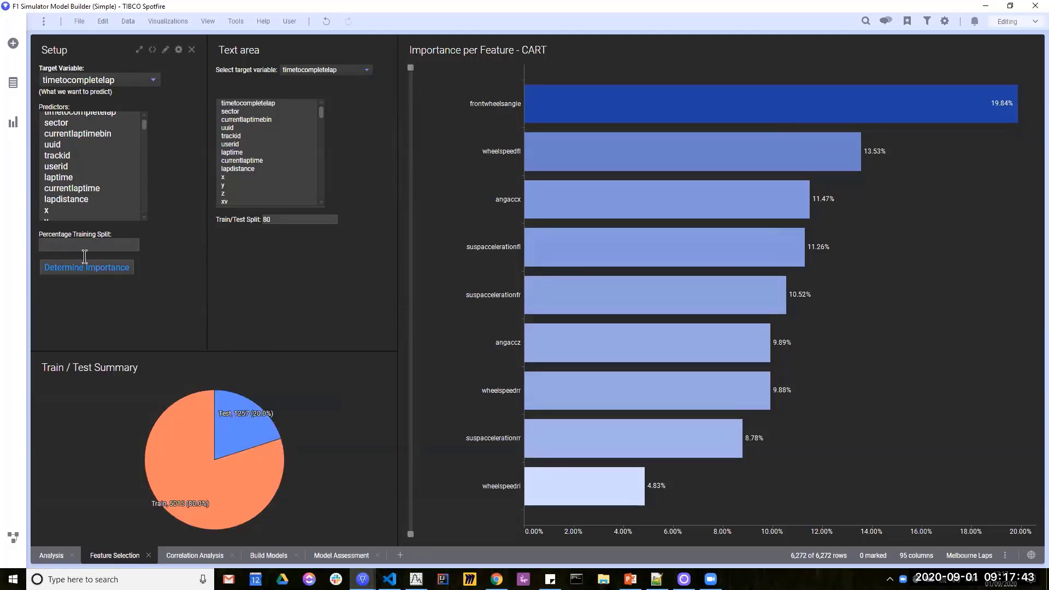
pyautogui.write('60')
pyautogui.press('Return')
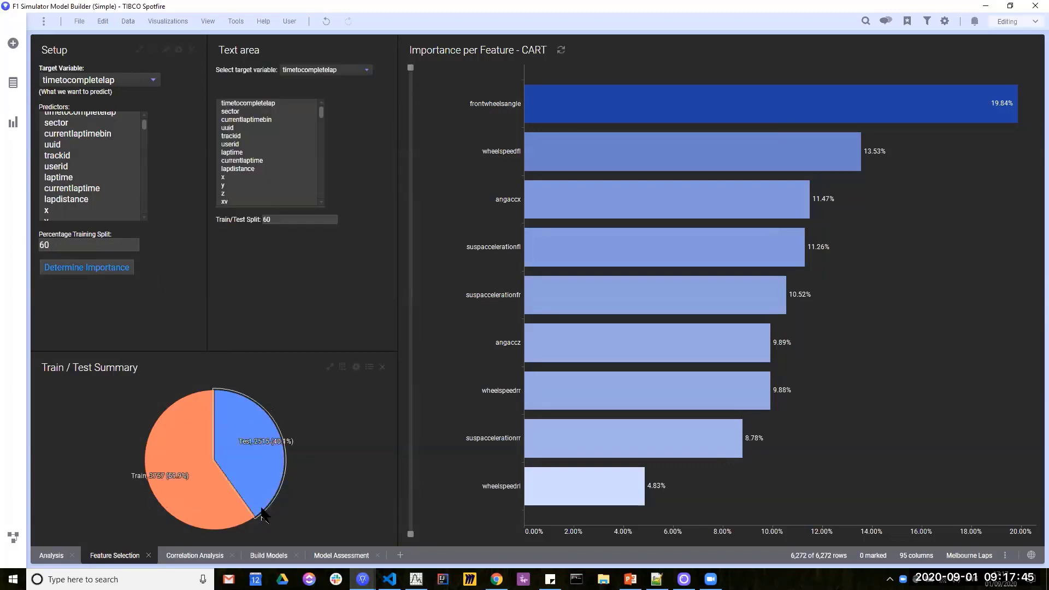
# Inspect the Train and Test slices of the summary pie chart, and set the Percentage Training Split to 80.
pyautogui.moveTo(173, 478)
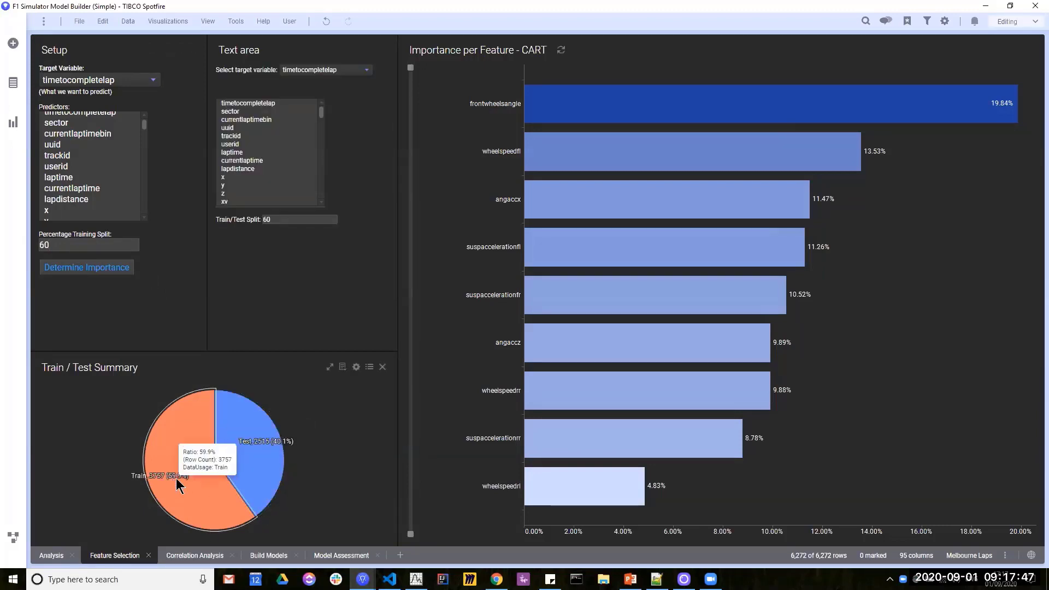
pyautogui.moveTo(259, 444)
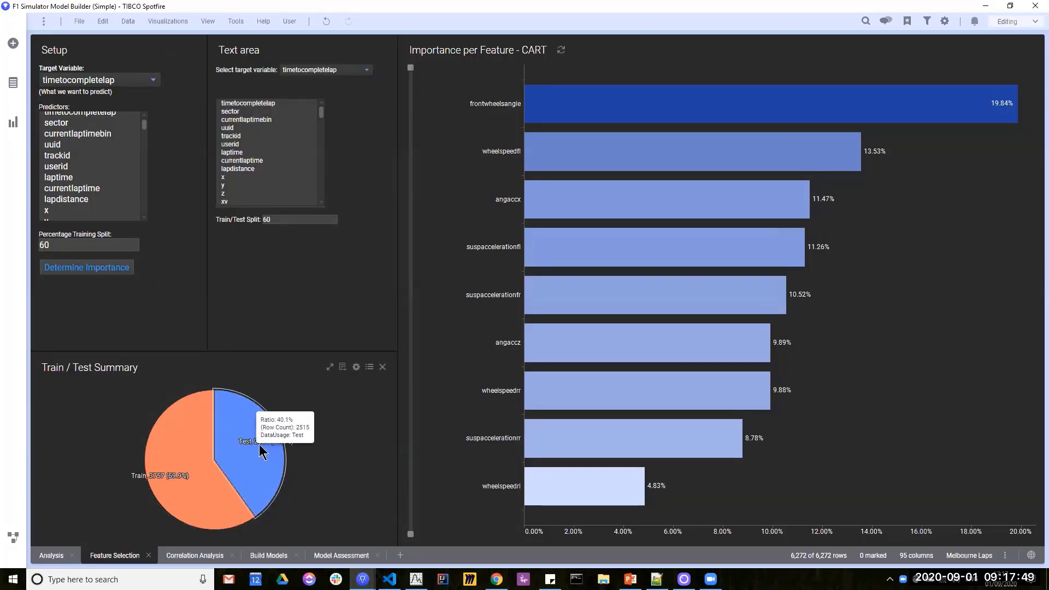
pyautogui.moveTo(69, 245); pyautogui.dragTo(12, 246)
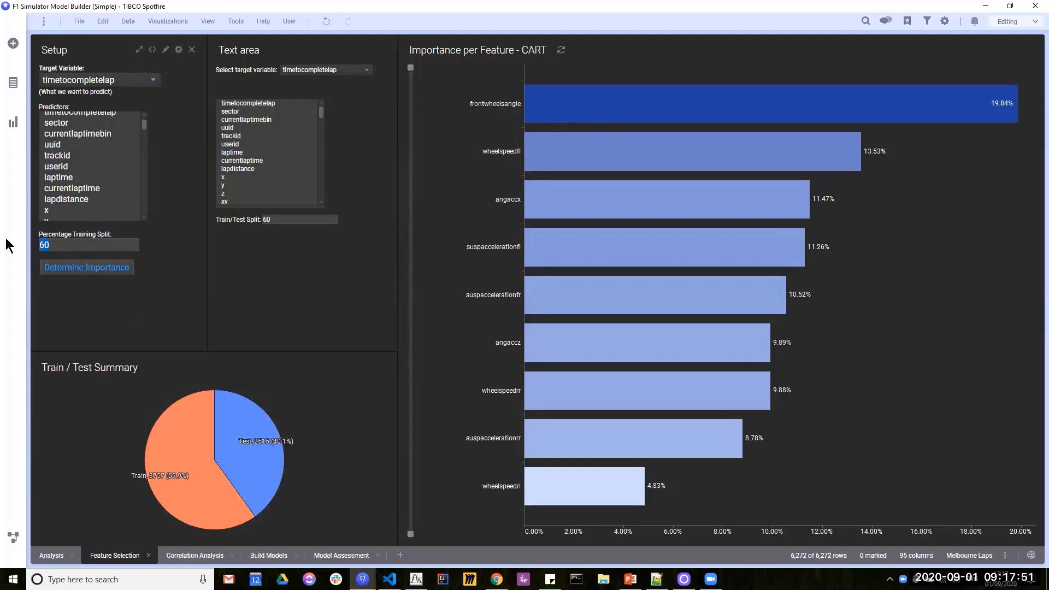
pyautogui.write('80')
pyautogui.press('Return')
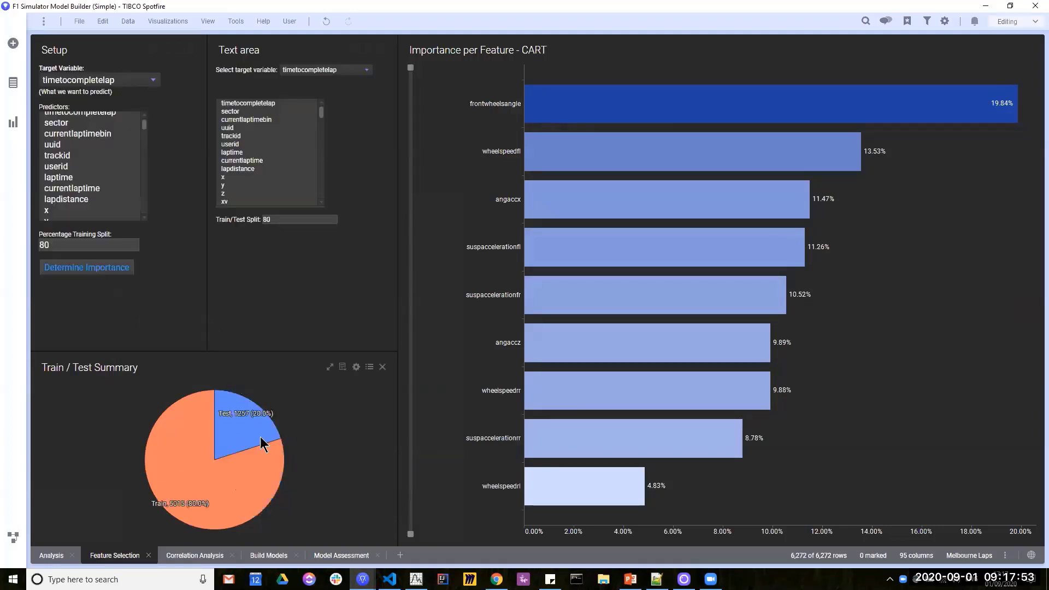
# Review the Training Test Split column's trainingSplit expression in the Melbourne Laps column properties, and leave without changes.
pyautogui.click(127, 21)
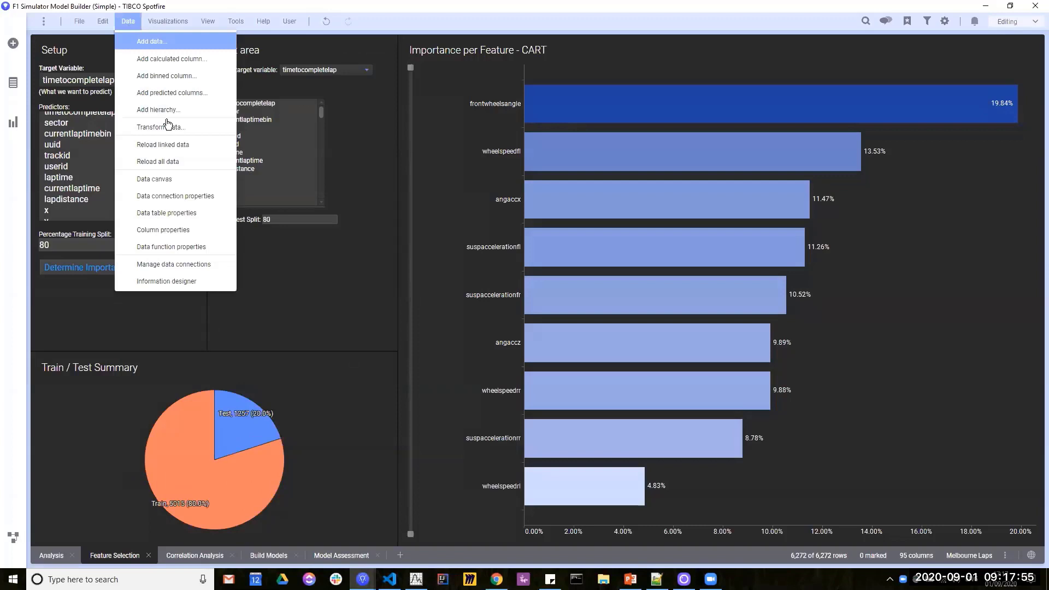
pyautogui.click(164, 229)
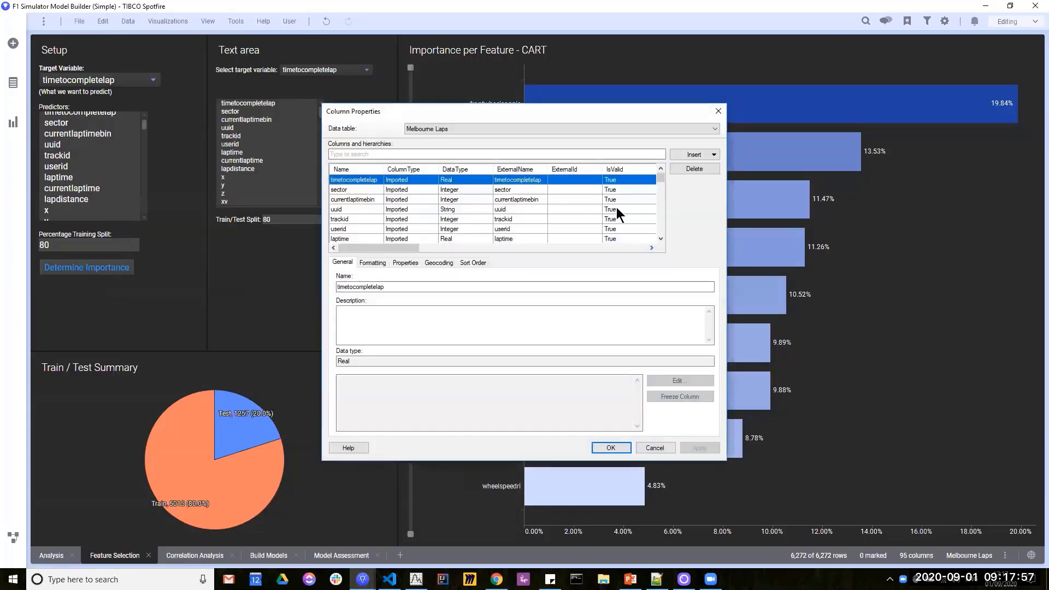
pyautogui.moveTo(660, 178); pyautogui.dragTo(508, 244)
pyautogui.click(505, 229)
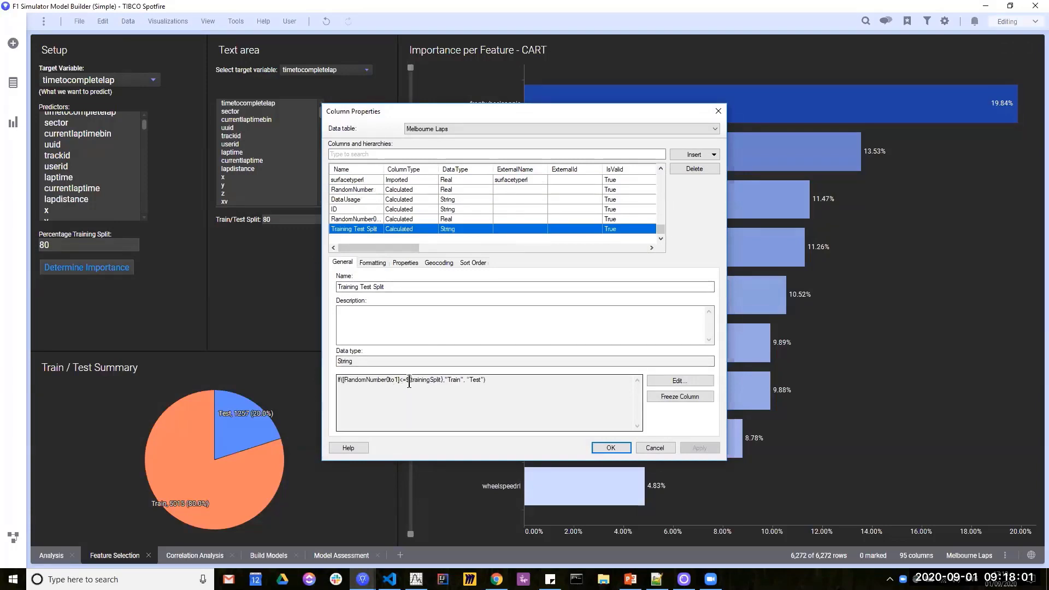
pyautogui.moveTo(405, 380); pyautogui.dragTo(445, 380)
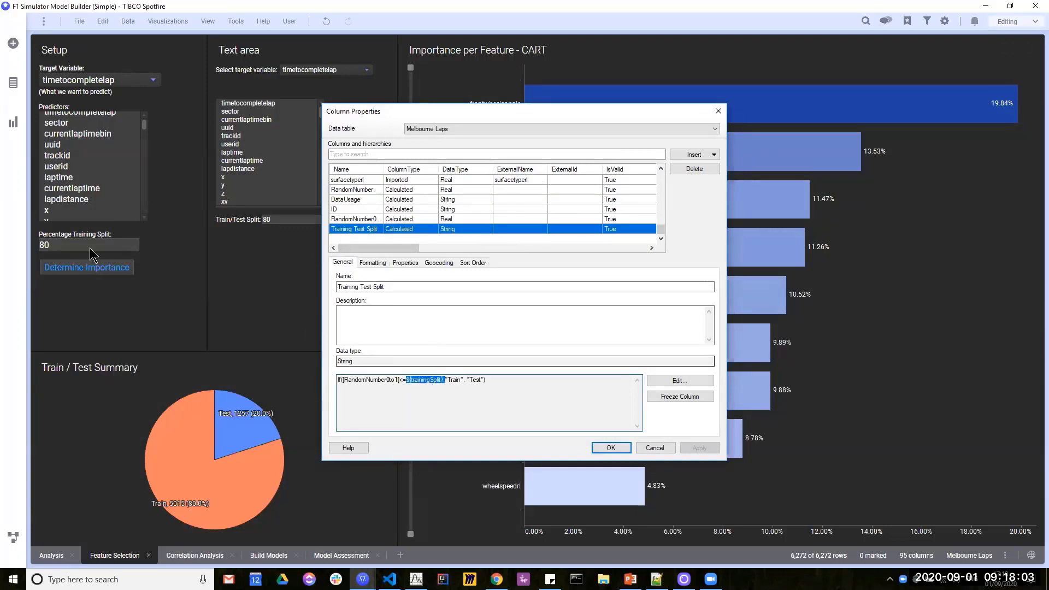
pyautogui.click(654, 448)
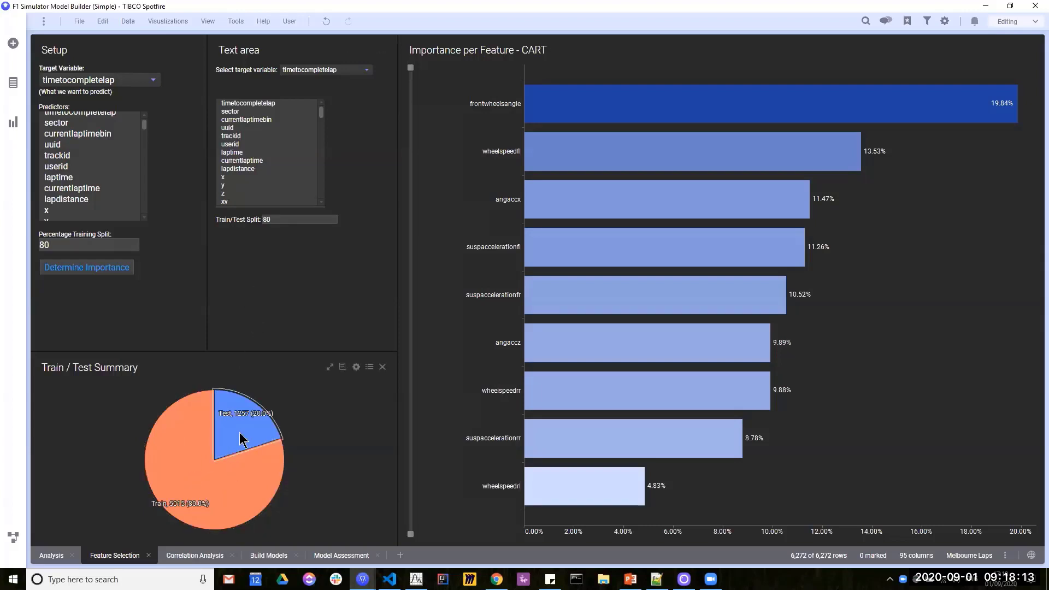
# Try a Percentage Training Split of 50 in the Setup text area and return it to 80.
pyautogui.moveTo(239, 432)
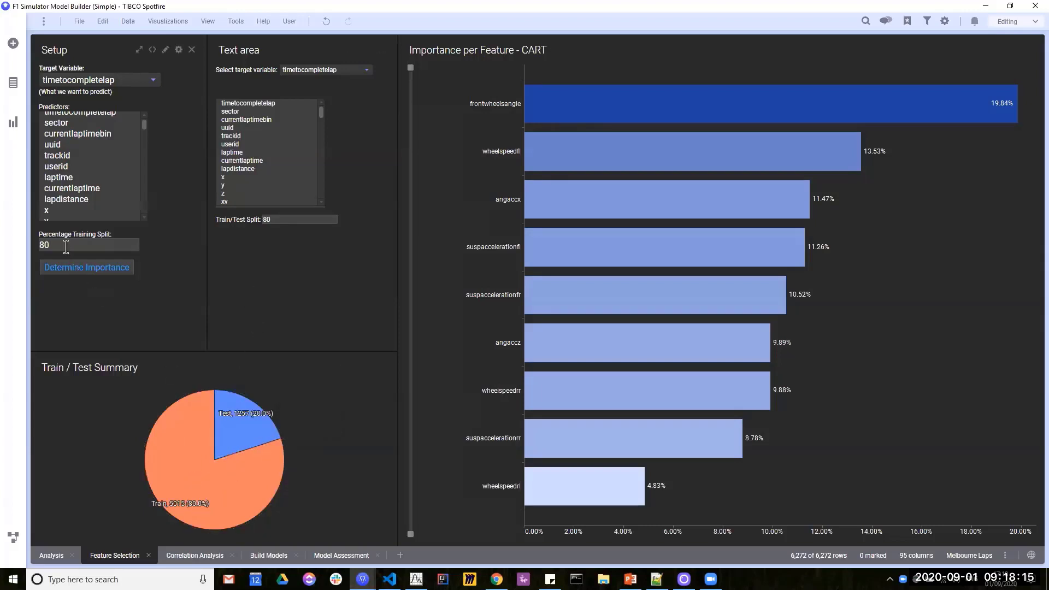
pyautogui.moveTo(66, 246); pyautogui.dragTo(19, 235)
pyautogui.write('50')
pyautogui.click(190, 282)
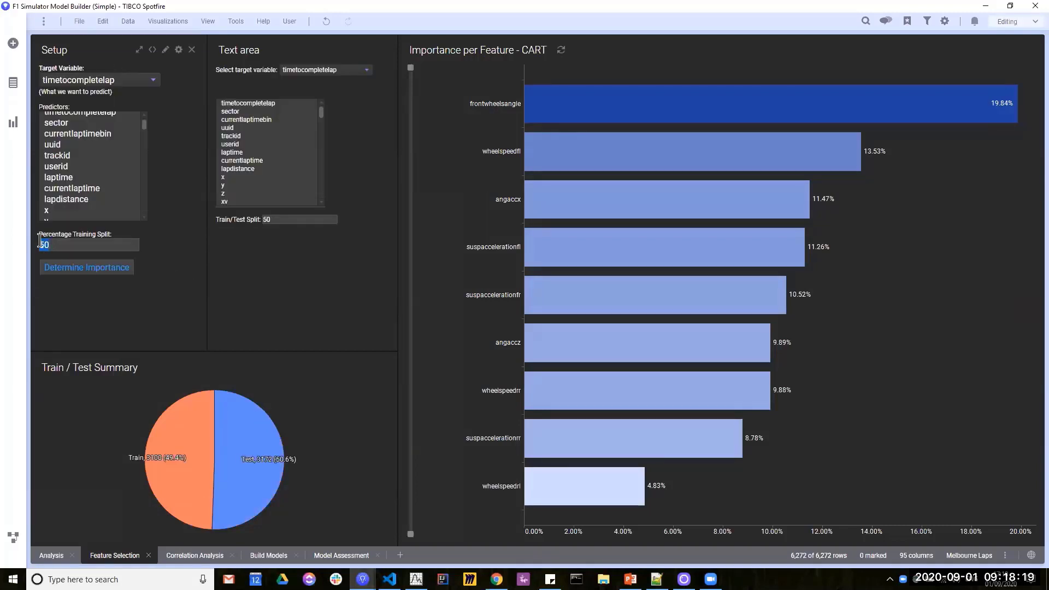
pyautogui.write('80')
pyautogui.click(146, 304)
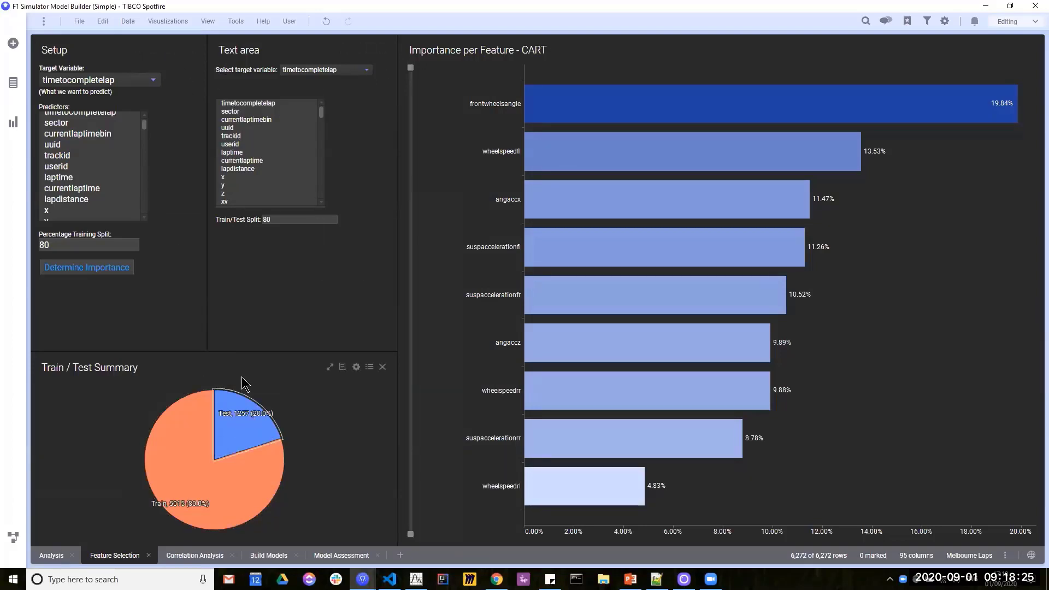
# Bring up the analysis's data function properties and reposition the dialog over the charts.
pyautogui.click(127, 21)
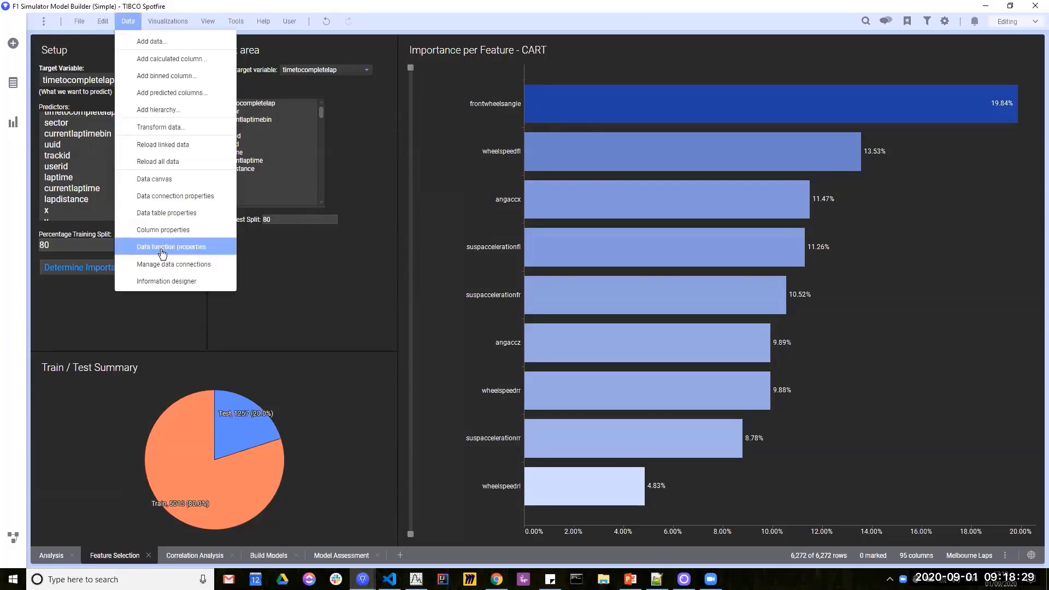
pyautogui.click(195, 249)
pyautogui.moveTo(475, 160); pyautogui.dragTo(385, 140)
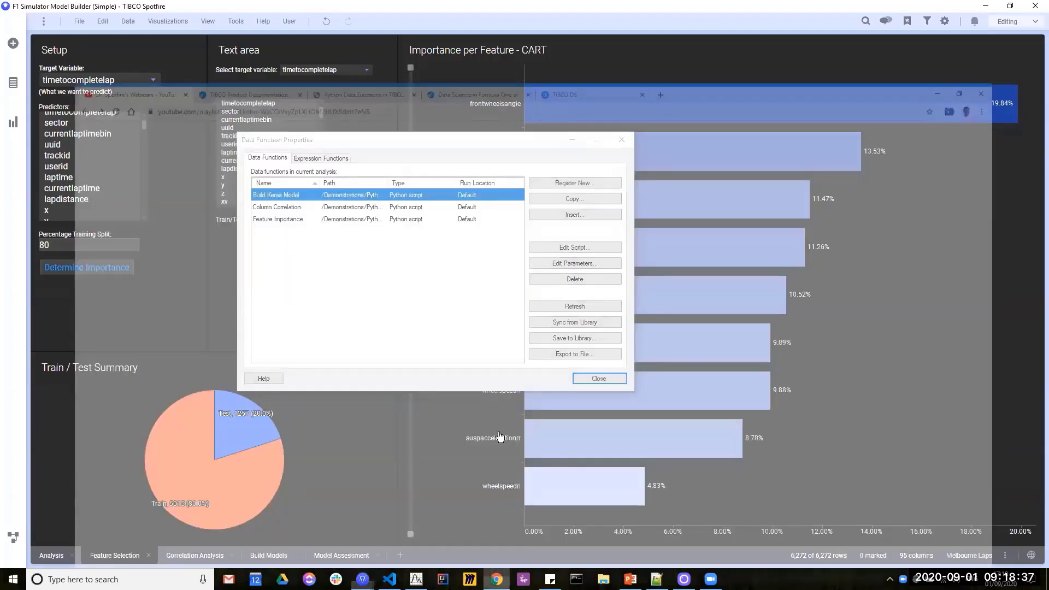
# Switch to Chrome to view the Dr. Spotfire's Webinars playlist on YouTube, and return to Spotfire.
pyautogui.click(497, 538)
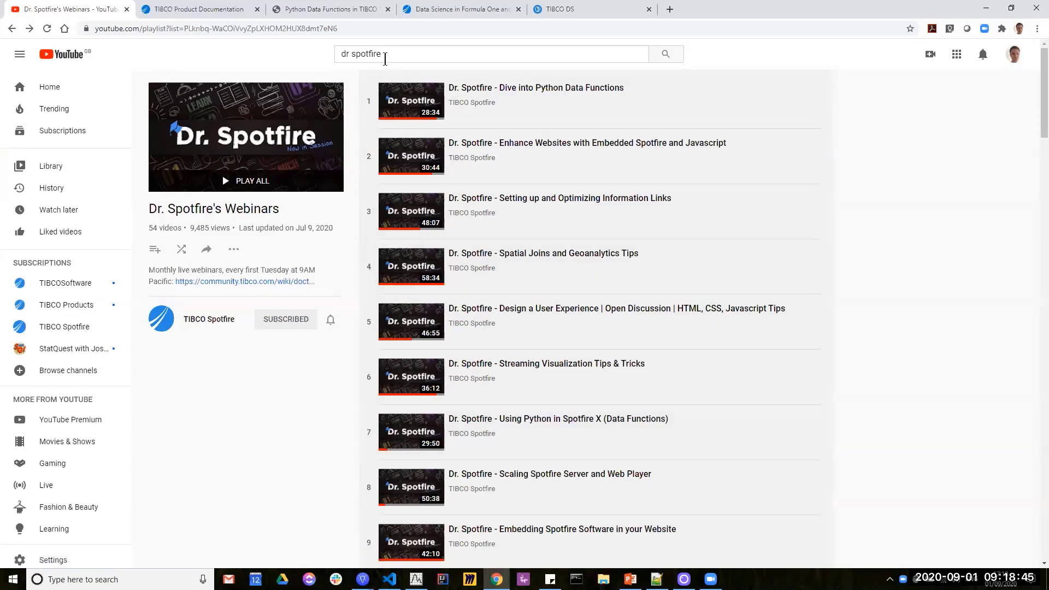
pyautogui.moveTo(382, 53); pyautogui.dragTo(317, 55)
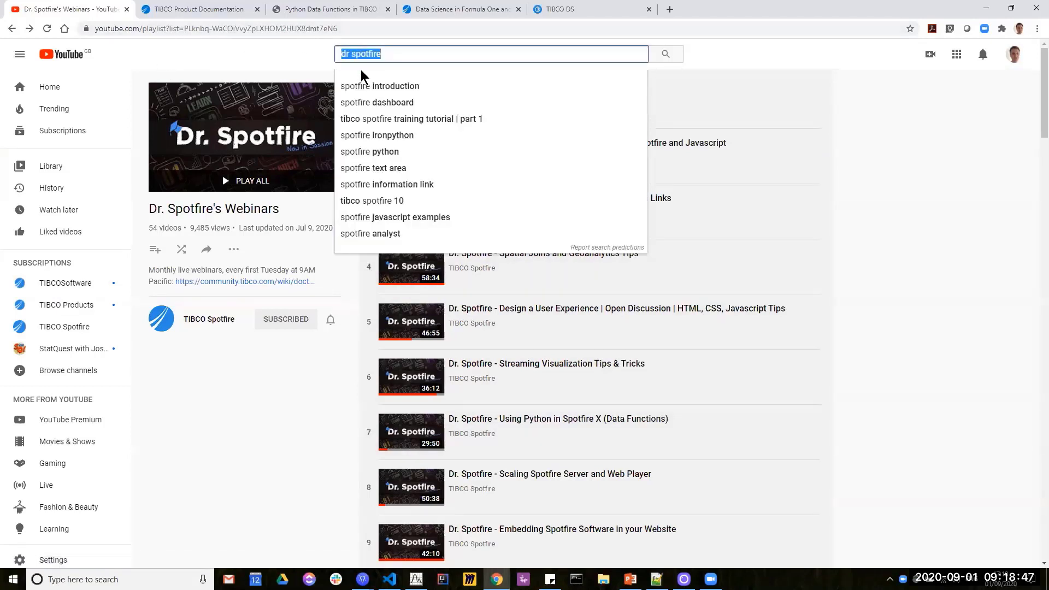
pyautogui.click(812, 346)
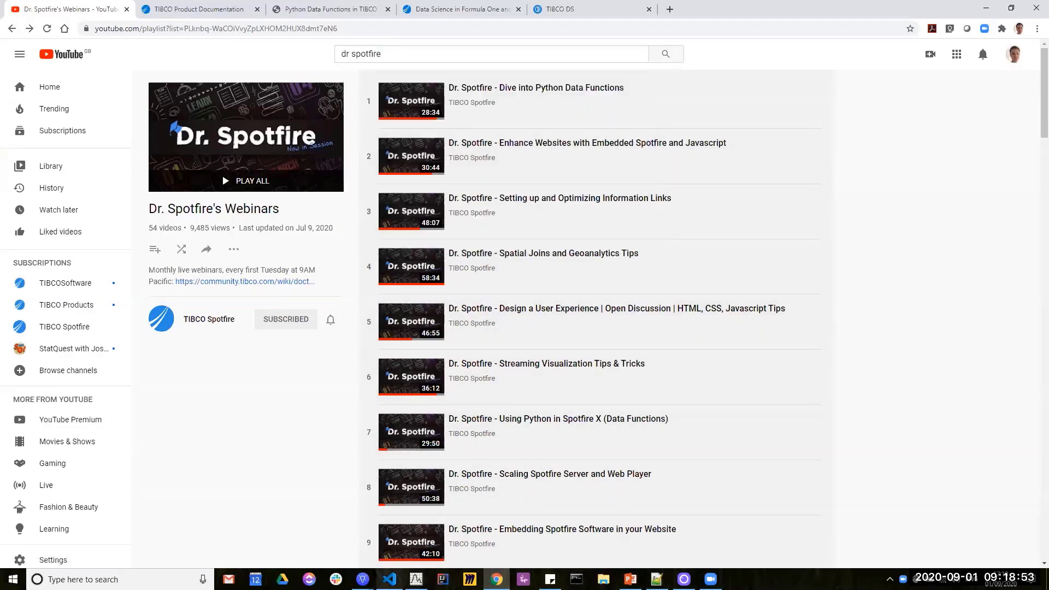
pyautogui.moveTo(363, 579)
pyautogui.click(569, 512)
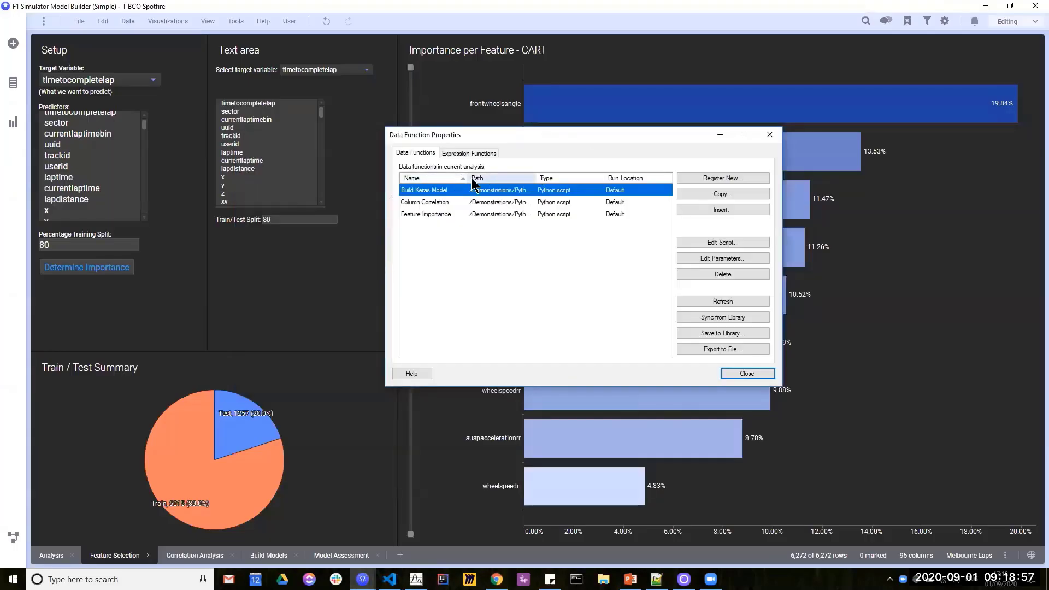
# Open the Feature Importance data function's Python script for editing and enlarge the editor to show the whole script.
pyautogui.moveTo(468, 178); pyautogui.dragTo(492, 178)
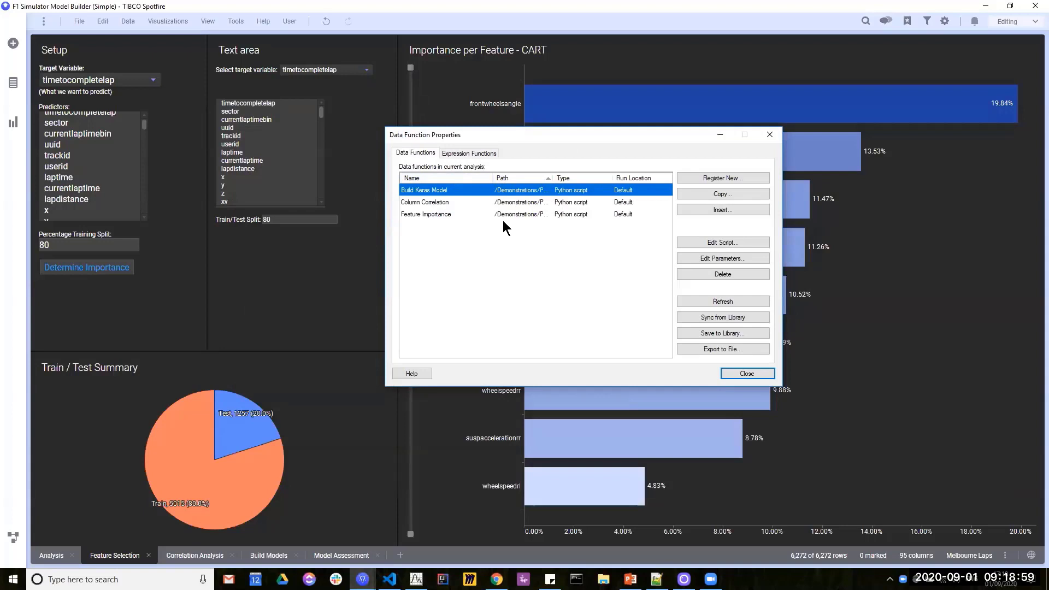
pyautogui.click(435, 216)
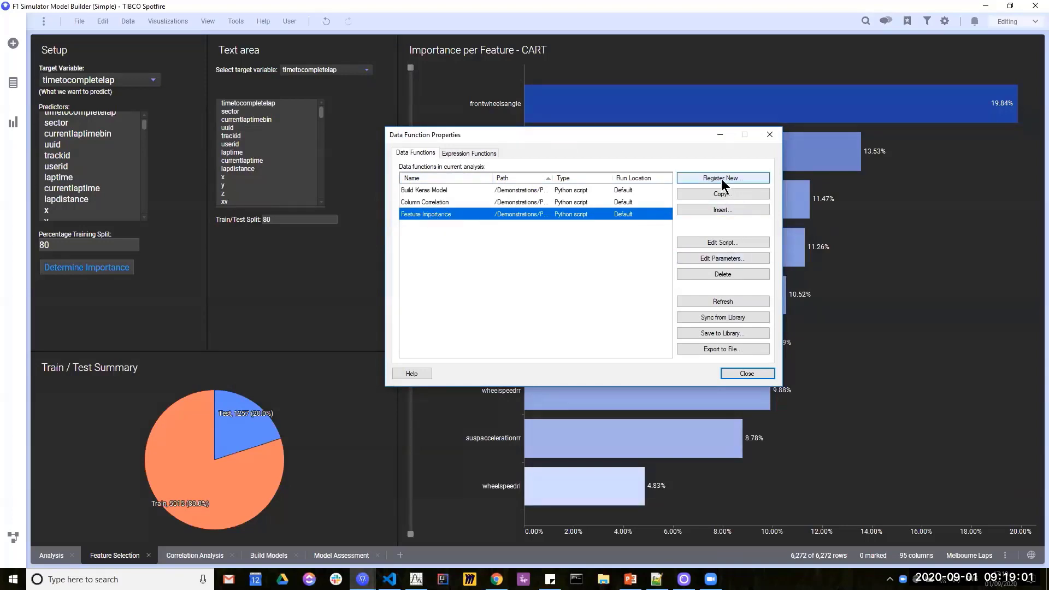
pyautogui.click(724, 242)
pyautogui.moveTo(520, 91); pyautogui.dragTo(275, 45)
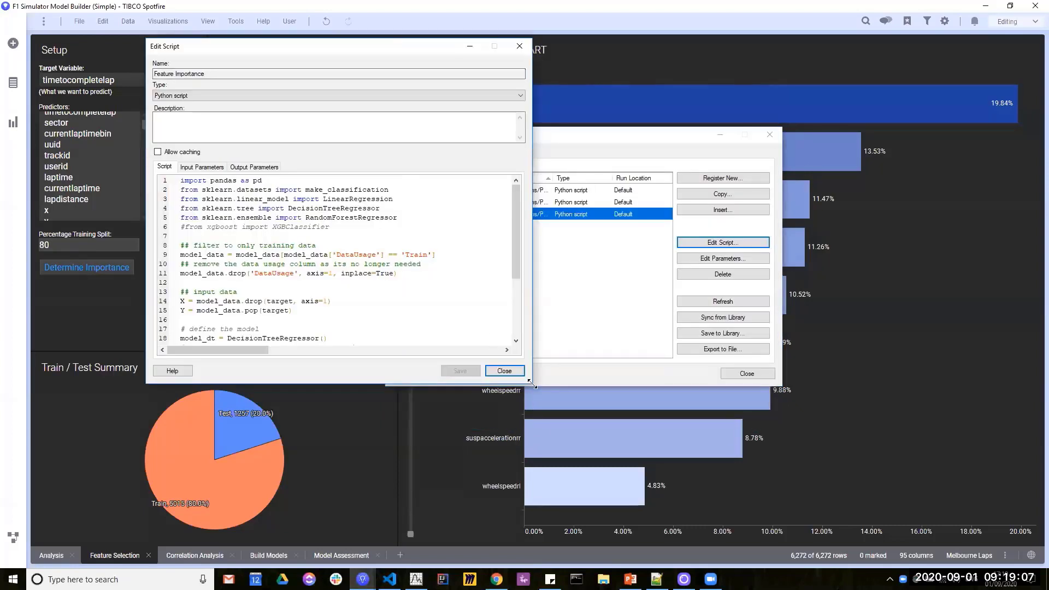
pyautogui.moveTo(529, 382); pyautogui.dragTo(922, 544)
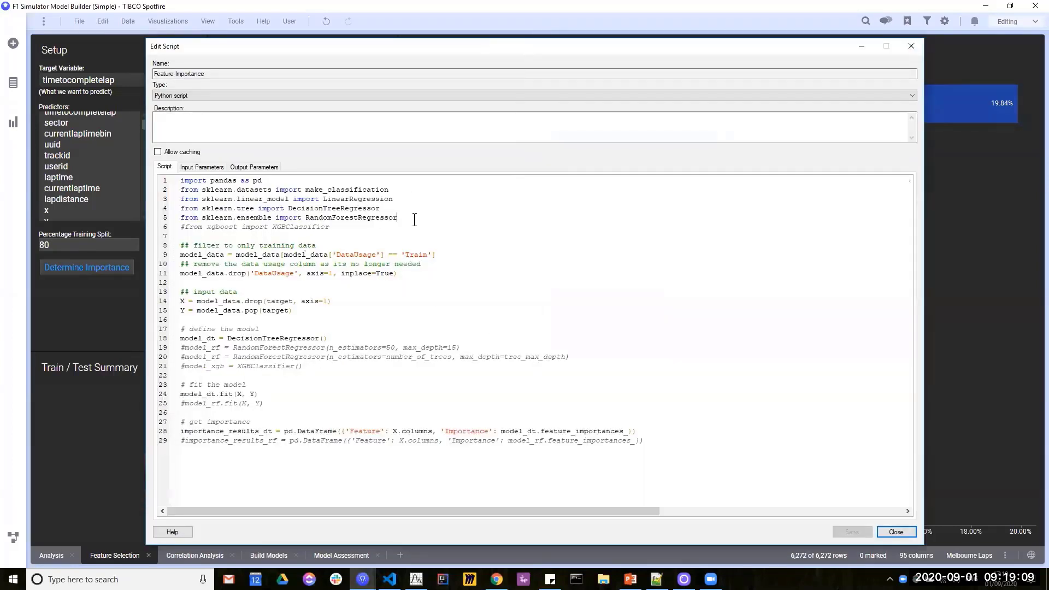
# Examine the library imports and the line that filters model_data to training data in the Feature Importance script.
pyautogui.keyDown('shift'); pyautogui.click(181, 181); pyautogui.keyUp('shift')
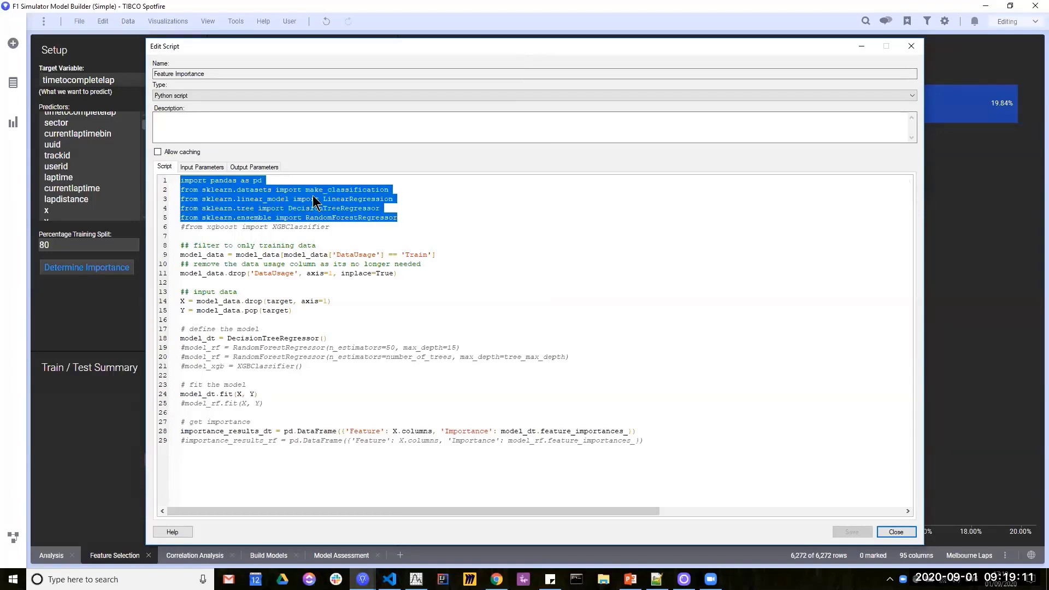
pyautogui.click(362, 217)
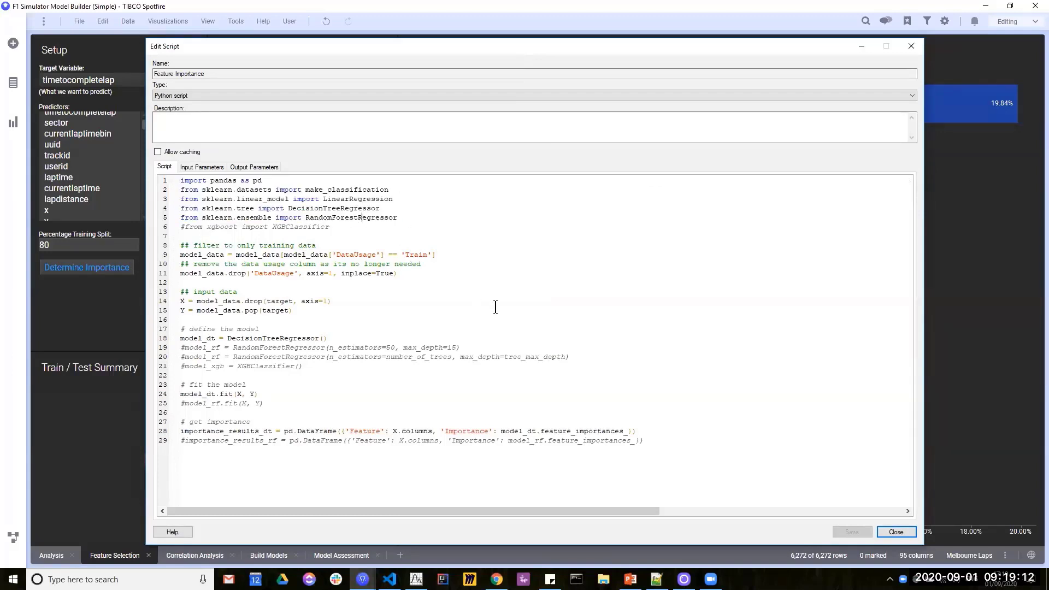
pyautogui.click(448, 251)
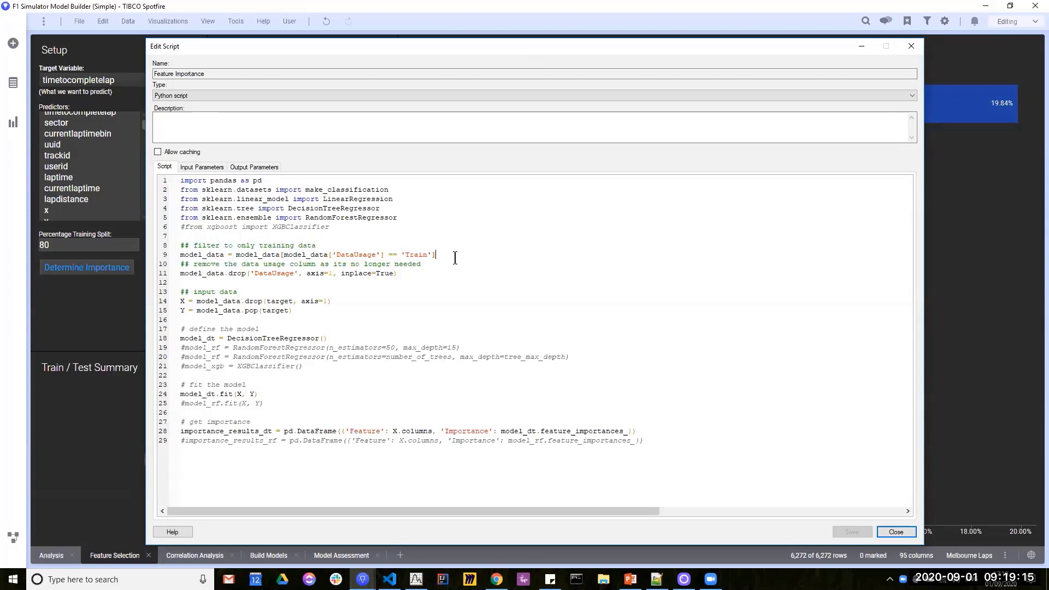
pyautogui.keyDown('shift'); pyautogui.click(155, 256); pyautogui.keyUp('shift')
pyautogui.doubleClick(257, 257)
pyautogui.click(402, 264)
# Examine the DataUsage == 'Train' condition on line 9 against the Percentage Training Split setting.
pyautogui.moveTo(440, 255); pyautogui.dragTo(281, 255)
pyautogui.click(344, 246)
pyautogui.doubleClick(349, 254)
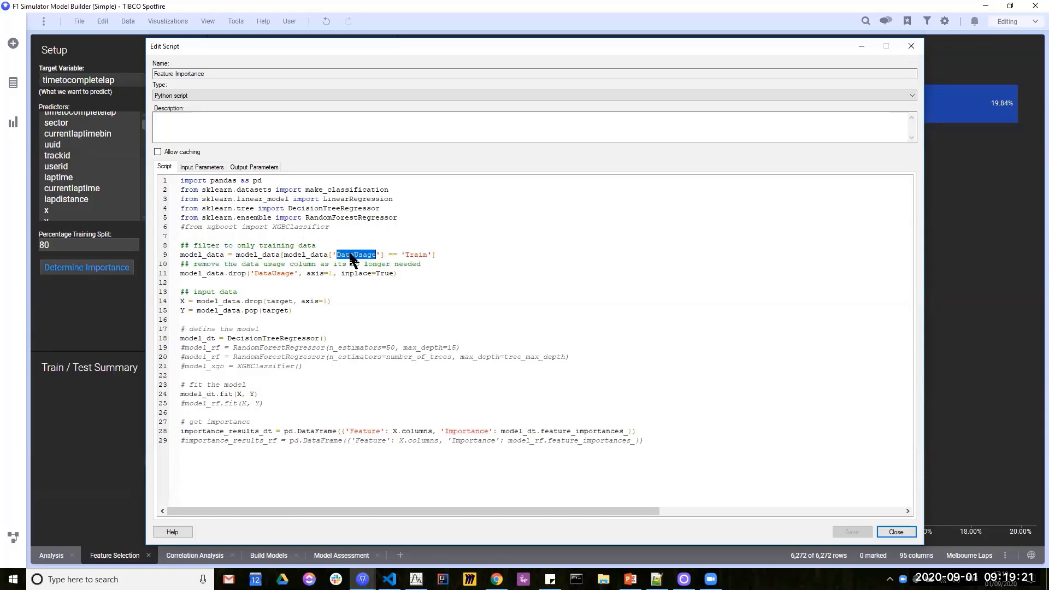
pyautogui.press('Up')
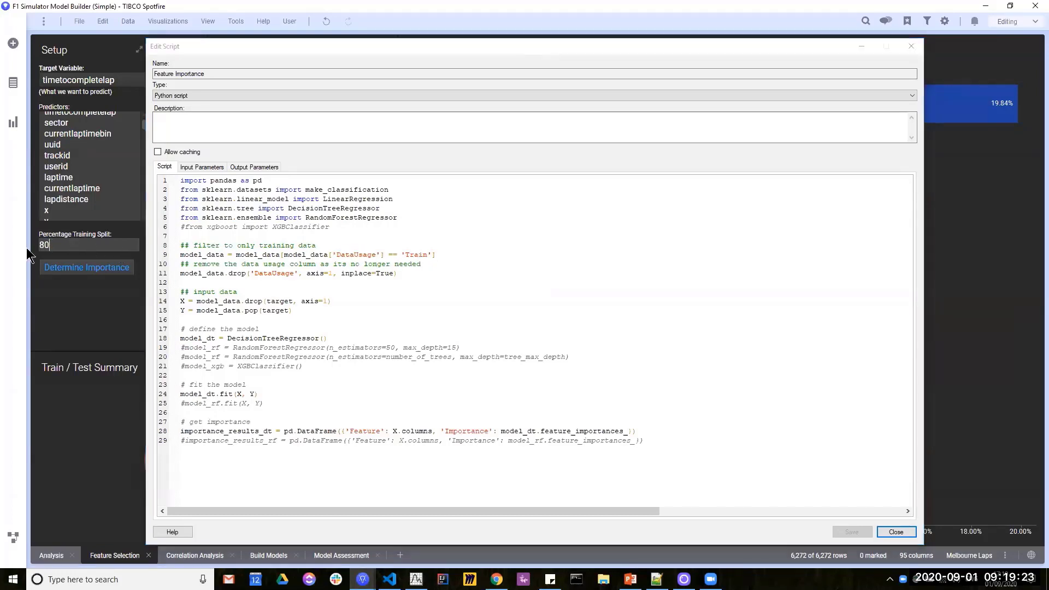
pyautogui.doubleClick(350, 254)
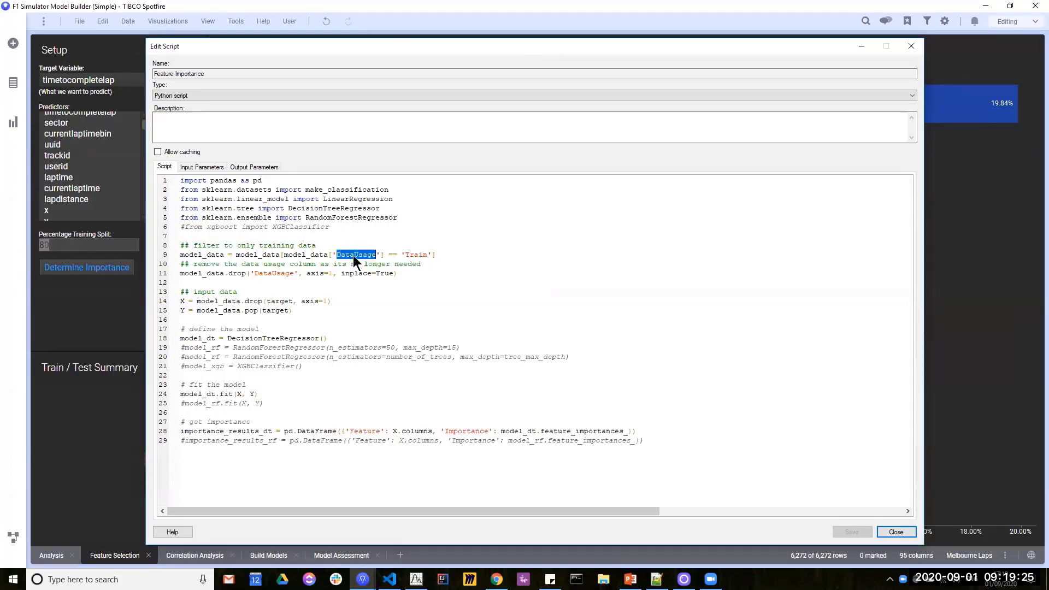
pyautogui.moveTo(437, 256); pyautogui.dragTo(236, 255)
# Examine the line that drops the DataUsage column and the lines that define the X and Y input data.
pyautogui.click(440, 265)
pyautogui.moveTo(392, 273); pyautogui.dragTo(172, 273)
pyautogui.click(347, 290)
pyautogui.moveTo(185, 301); pyautogui.dragTo(179, 301)
pyautogui.moveTo(334, 301); pyautogui.dragTo(152, 311)
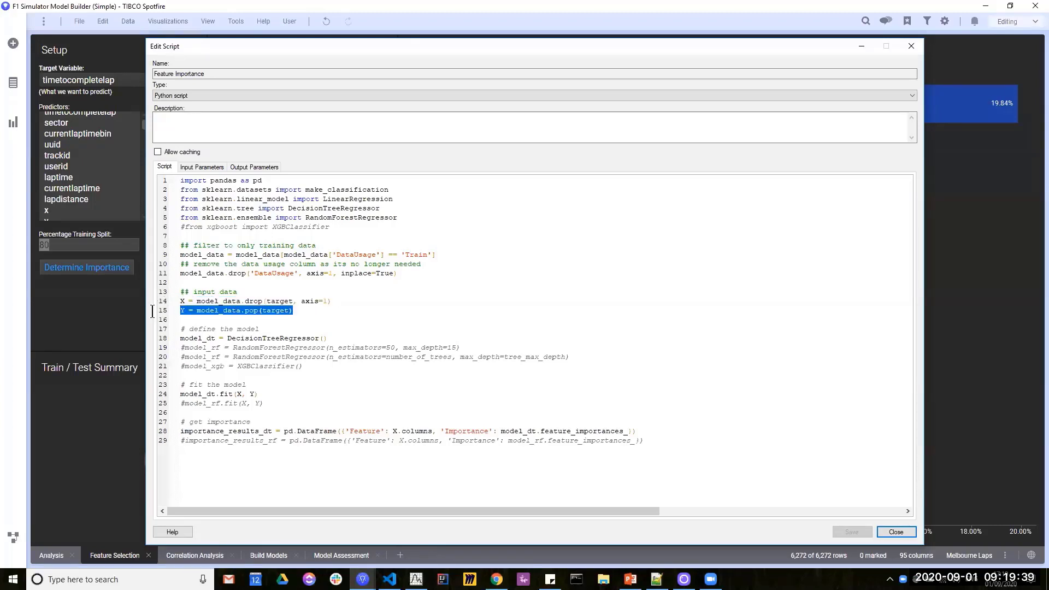
pyautogui.click(330, 319)
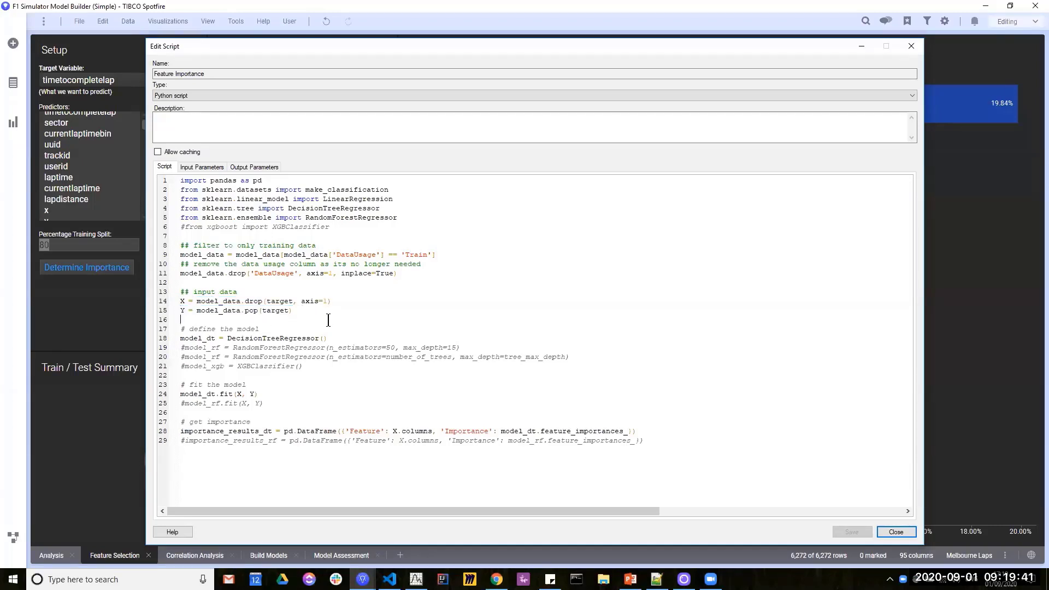
# Trace DecisionTreeRegressor from its sklearn import to the model_dt definition in the script.
pyautogui.moveTo(640, 440); pyautogui.dragTo(148, 171)
pyautogui.click(338, 288)
pyautogui.click(381, 234)
pyautogui.doubleClick(350, 218)
pyautogui.doubleClick(326, 208)
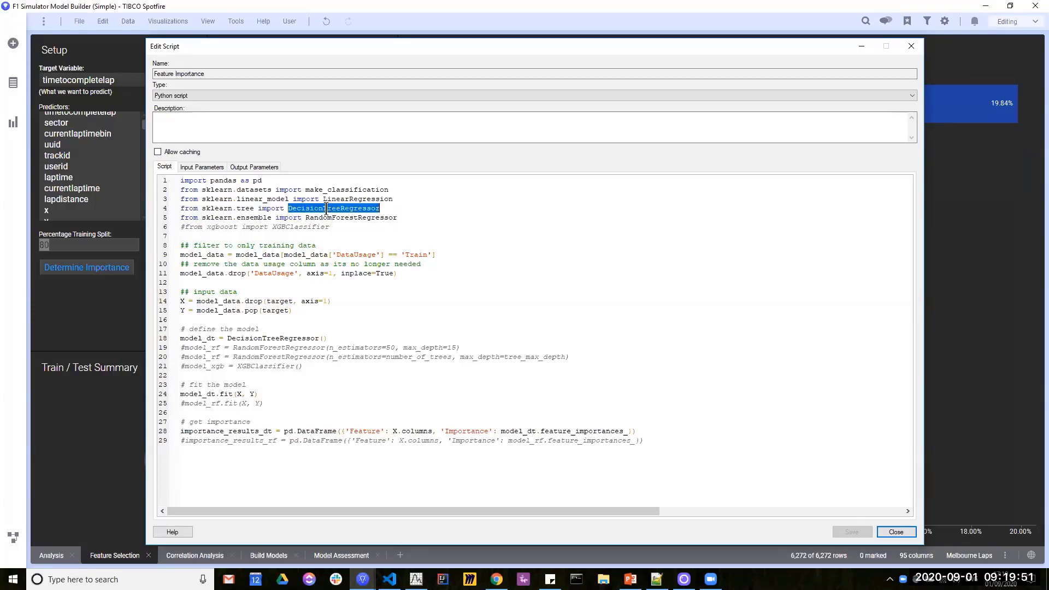
pyautogui.click(453, 224)
pyautogui.doubleClick(262, 339)
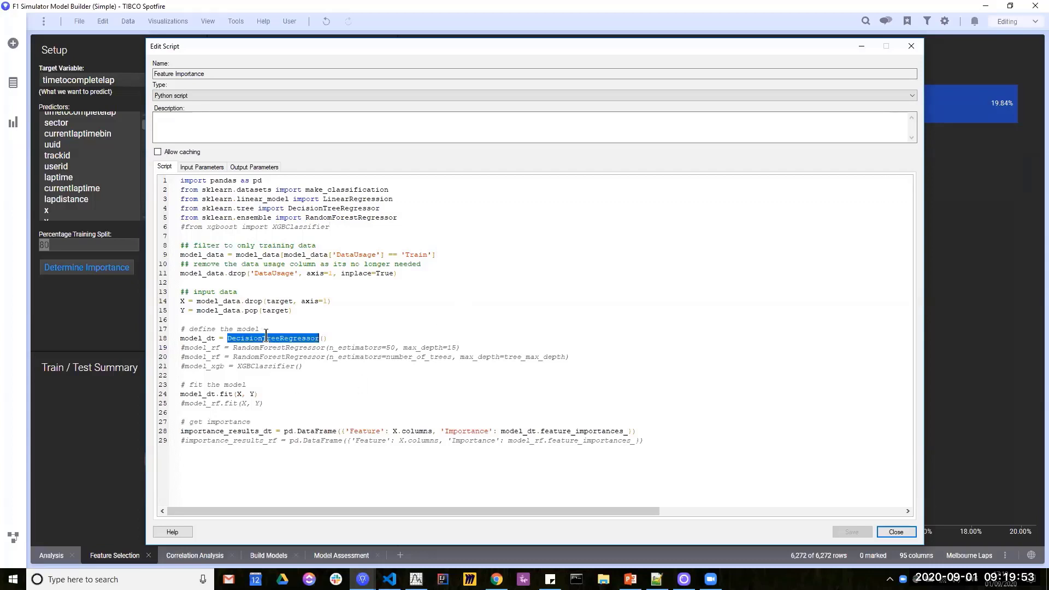
# Examine the model_dt.fit(X, Y) line that fits the decision tree model.
pyautogui.moveTo(266, 393); pyautogui.dragTo(178, 397)
pyautogui.click(257, 394)
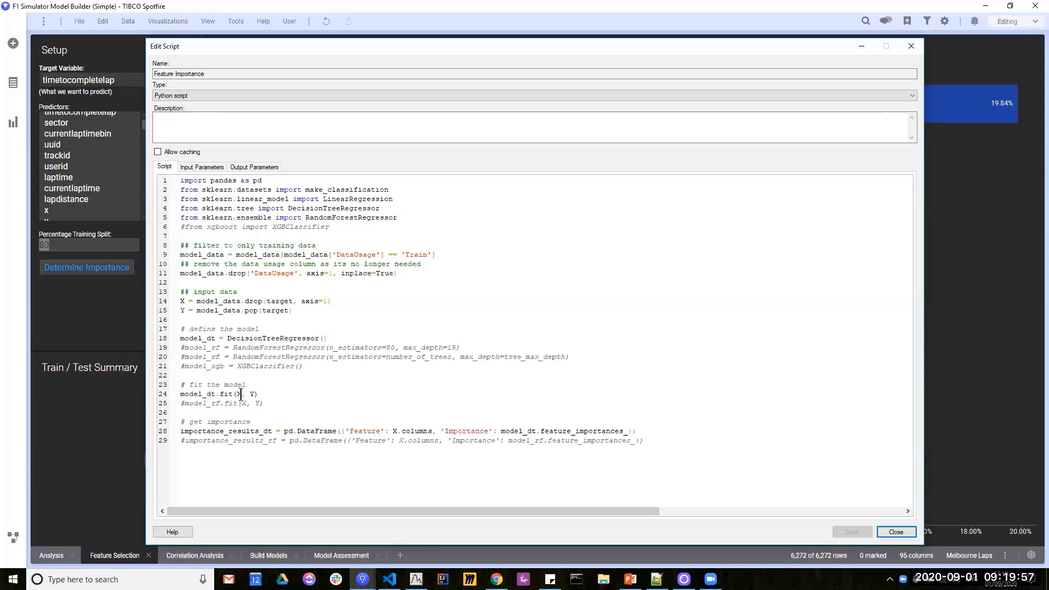
pyautogui.doubleClick(239, 394)
pyautogui.click(256, 393)
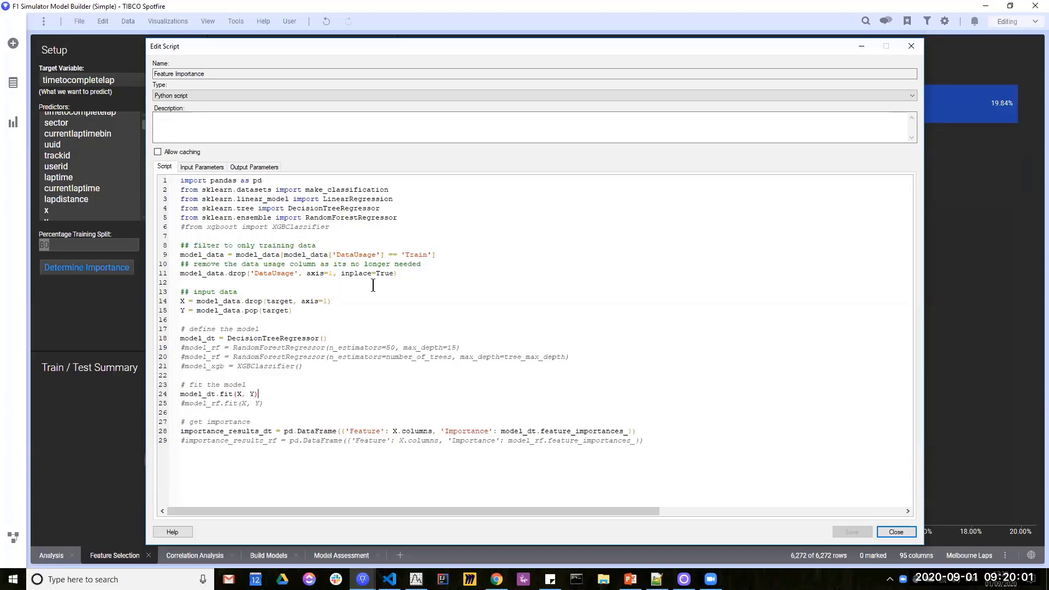
# Examine where the model_data variable is used in the training-data filter line.
pyautogui.click(360, 298)
pyautogui.doubleClick(267, 255)
pyautogui.doubleClick(202, 255)
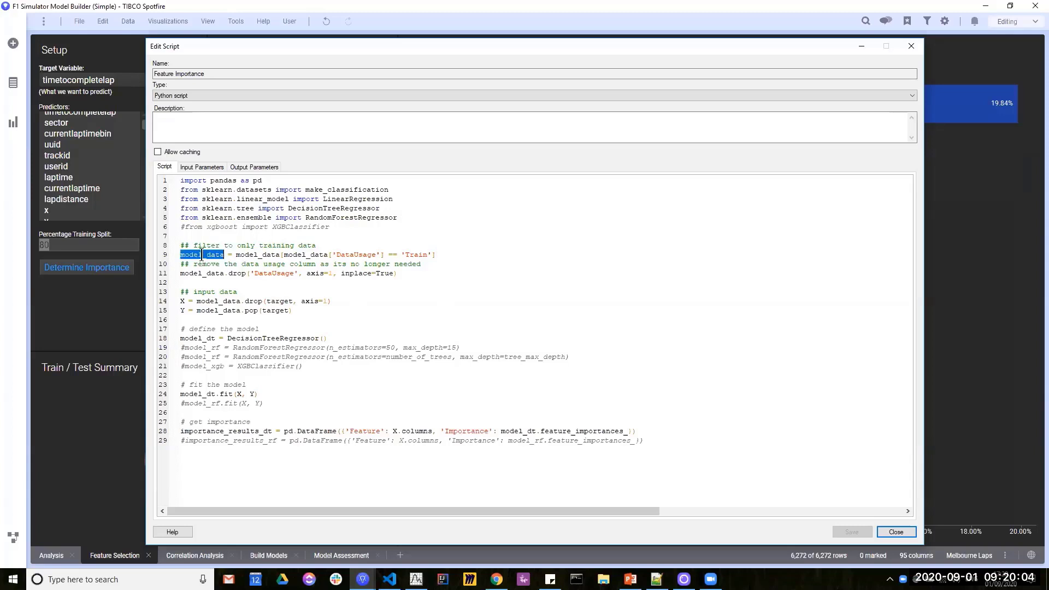
# Examine the name and type of the model_data input parameter's definition, closing it without changes.
pyautogui.doubleClick(264, 255)
pyautogui.click(202, 168)
pyautogui.click(176, 206)
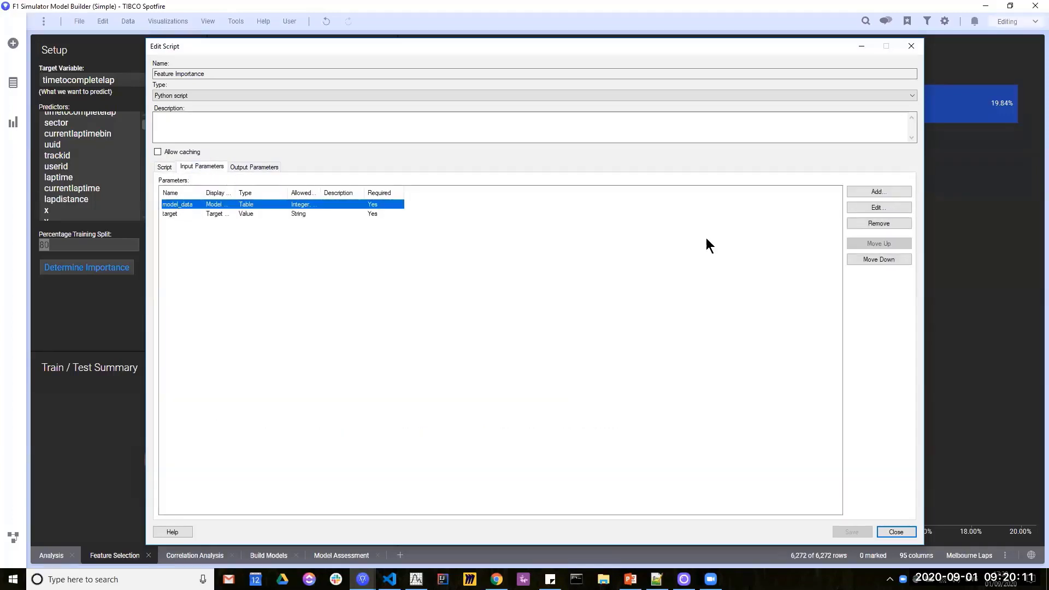
pyautogui.click(874, 207)
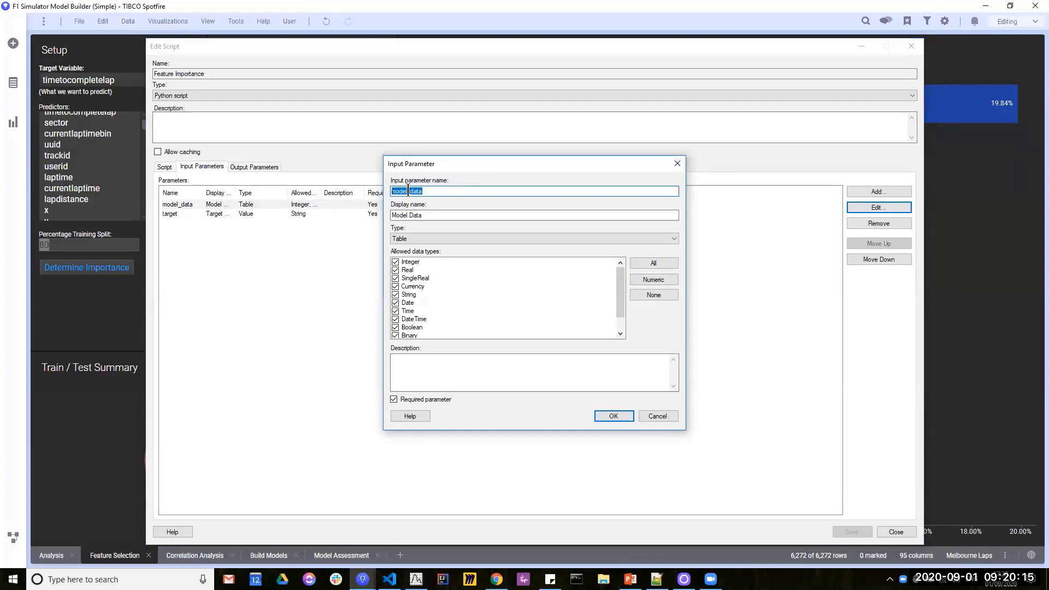
pyautogui.click(416, 238)
pyautogui.click(417, 238)
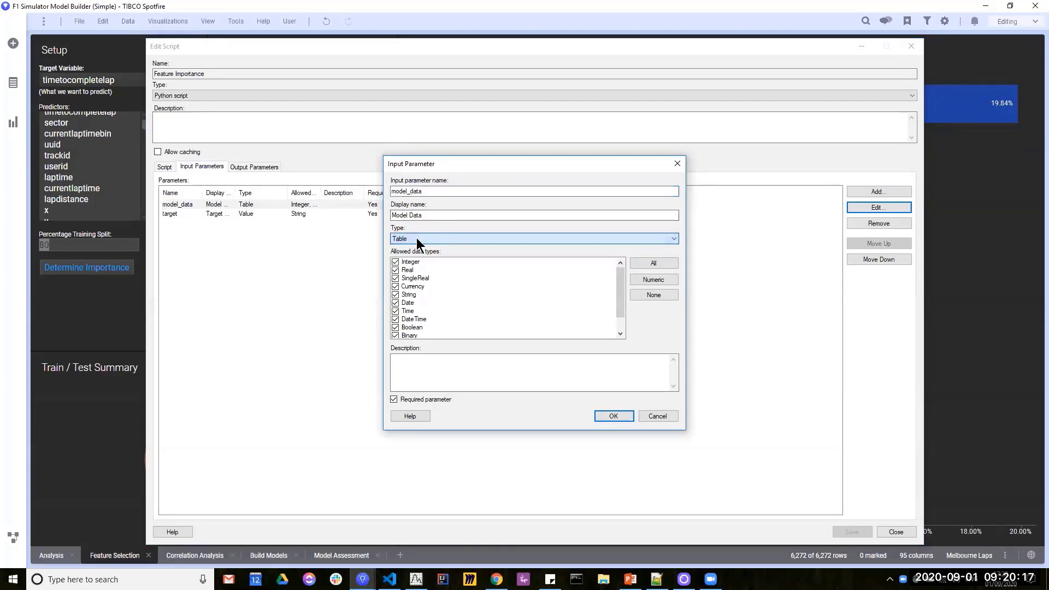
pyautogui.click(651, 420)
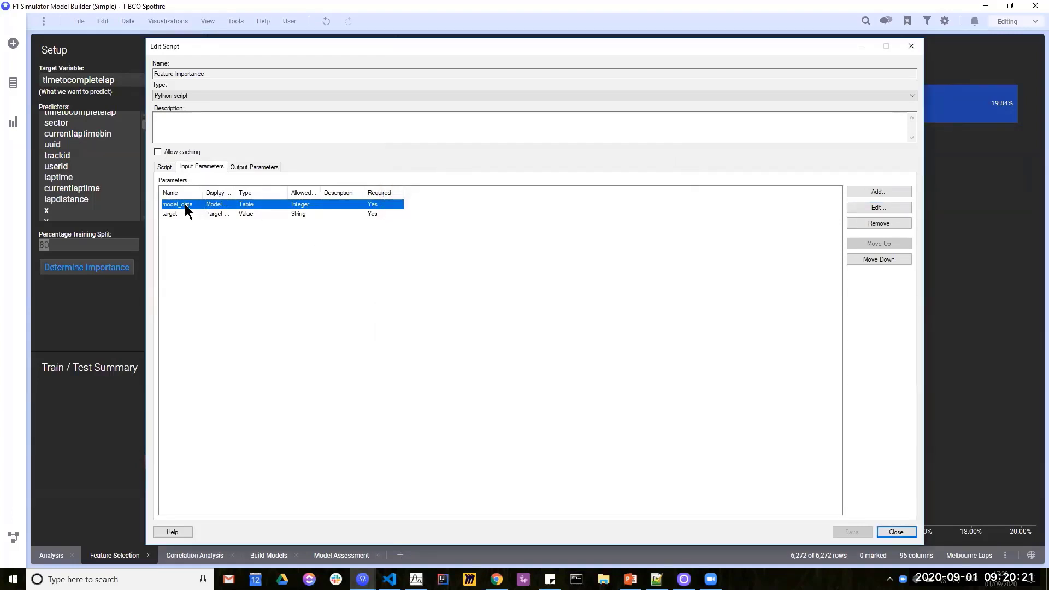
# Examine how model_data is read and reassigned in the script's training-data filter line.
pyautogui.click(165, 166)
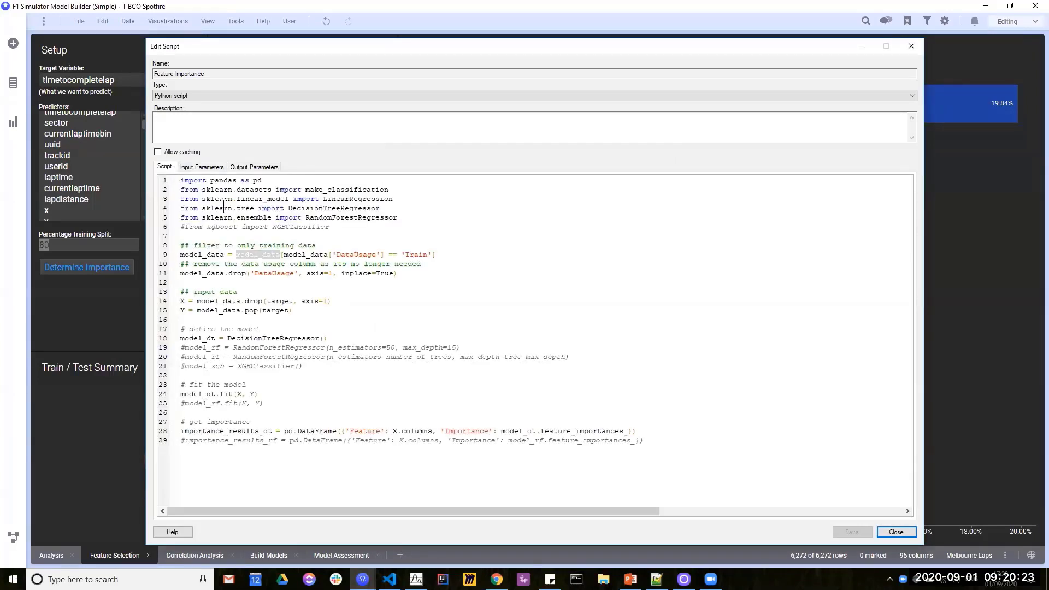
pyautogui.doubleClick(203, 255)
pyautogui.click(260, 254)
pyautogui.doubleClick(199, 254)
pyautogui.click(444, 261)
pyautogui.click(521, 272)
# Widen the Name and Display Name columns of the input parameters and examine the target parameter.
pyautogui.click(201, 166)
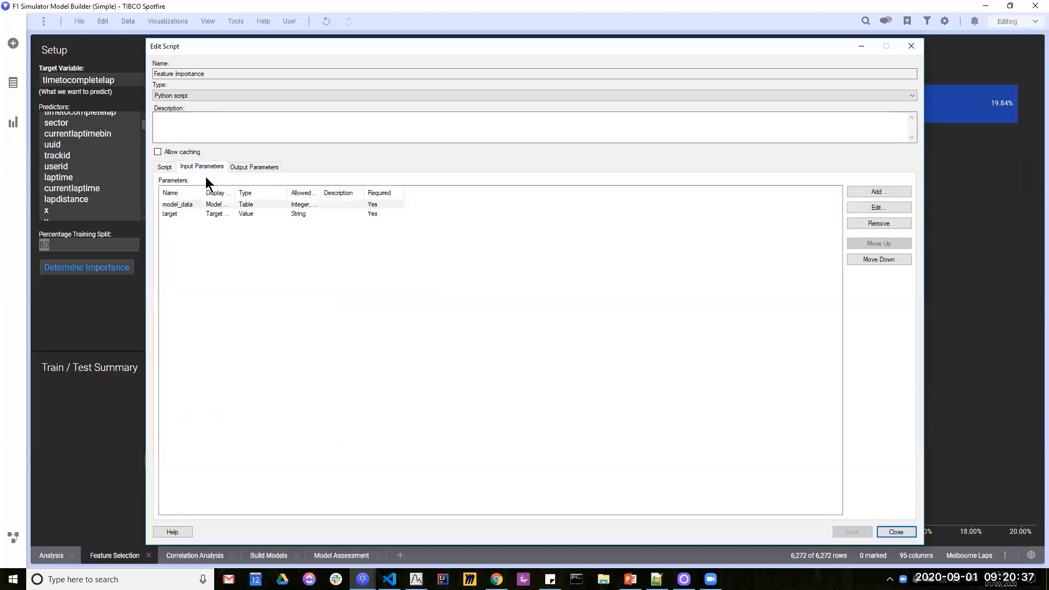
pyautogui.moveTo(206, 191); pyautogui.dragTo(218, 191)
pyautogui.moveTo(247, 191); pyautogui.dragTo(317, 192)
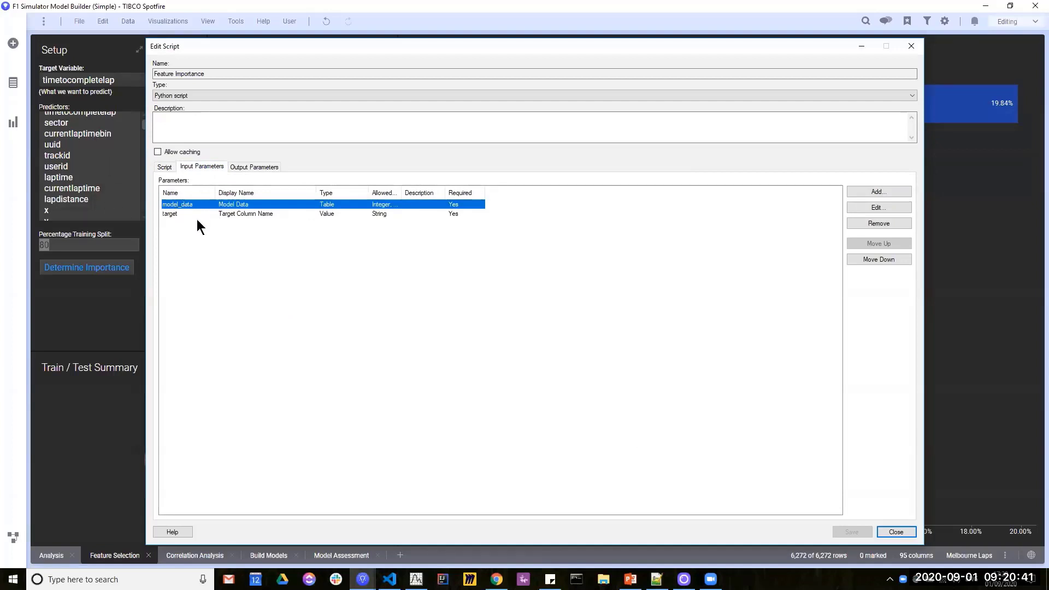
pyautogui.click(235, 212)
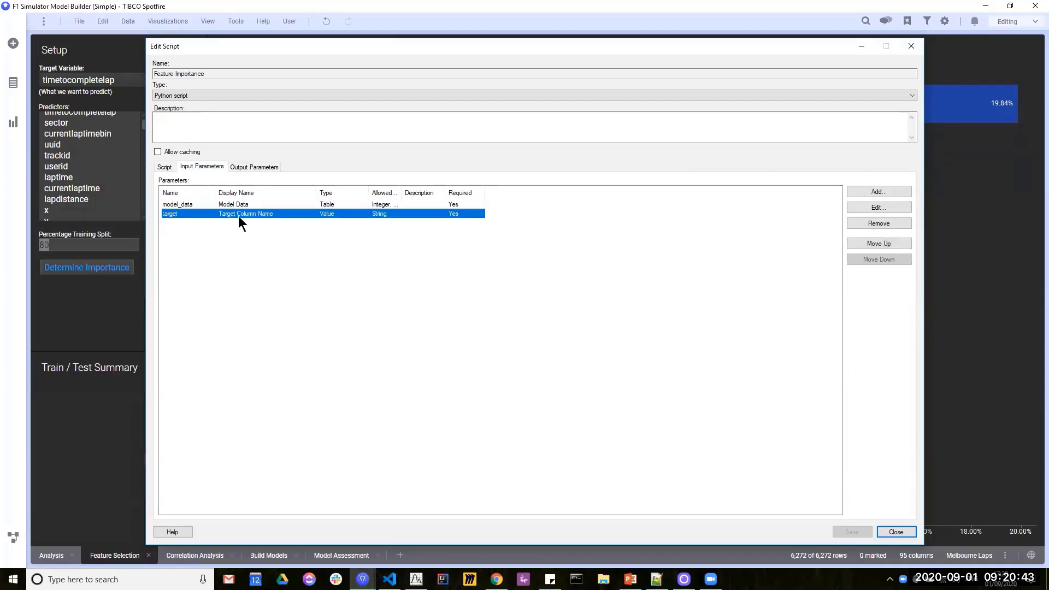
# Examine where target is used in the script's line defining X, and close the script editor.
pyautogui.click(164, 167)
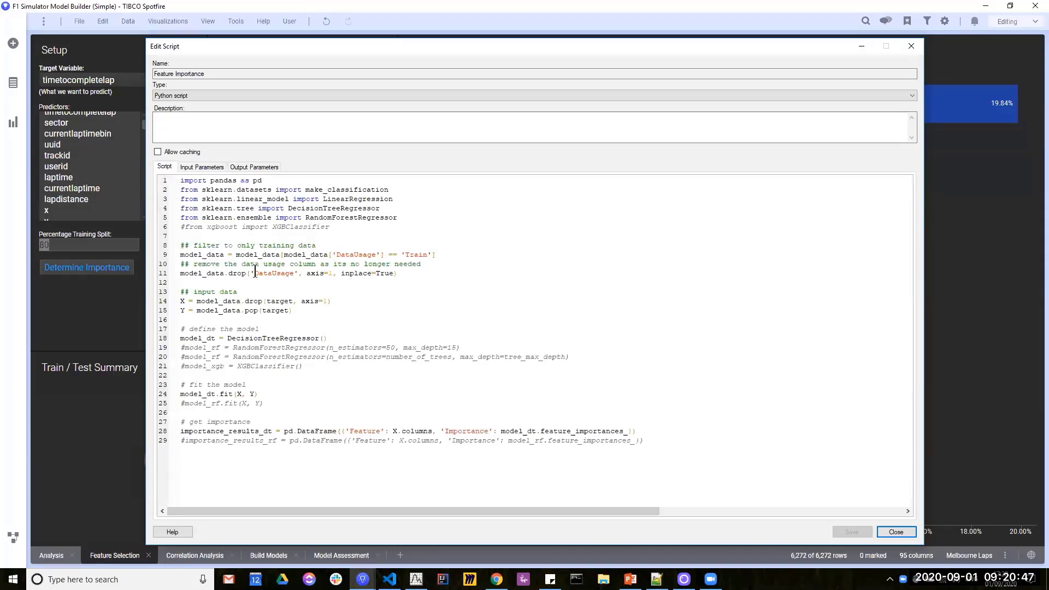
pyautogui.doubleClick(279, 301)
pyautogui.click(364, 307)
pyautogui.doubleClick(282, 301)
pyautogui.click(888, 528)
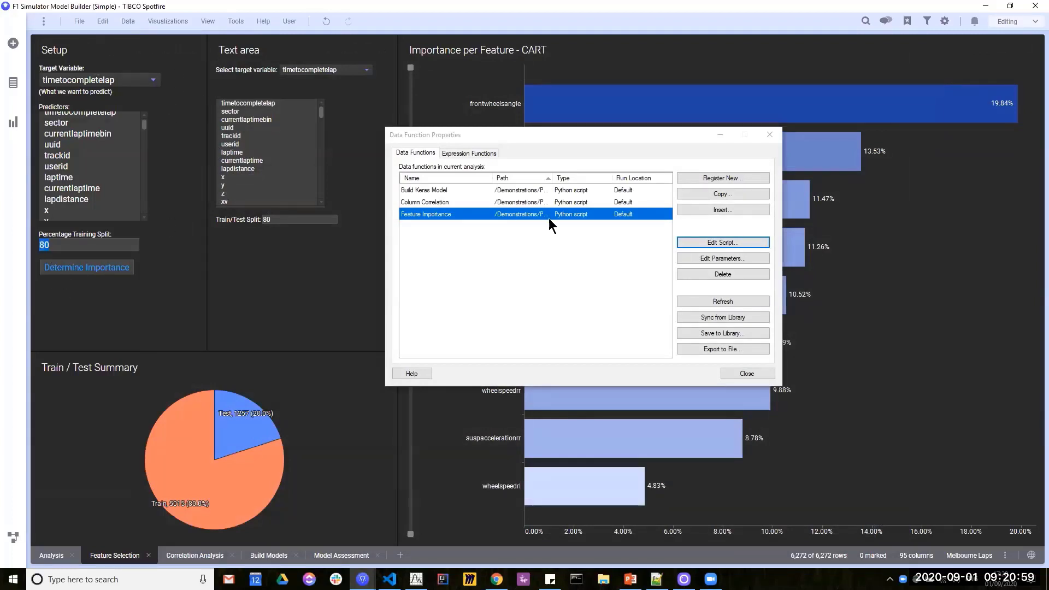
# Reopen the Feature Importance script, look through the code, and close it again.
pyautogui.click(723, 243)
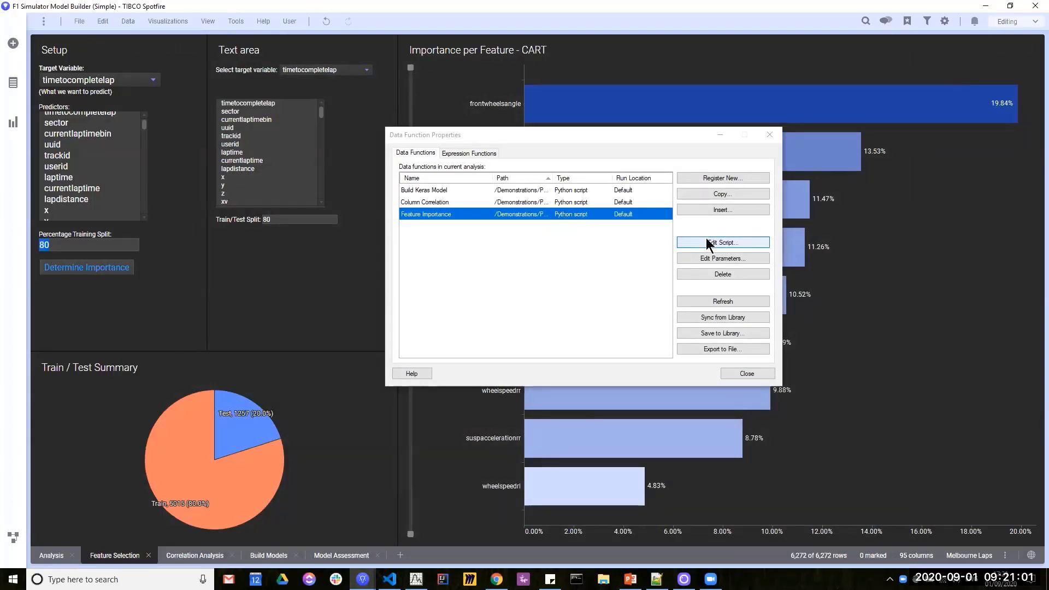
pyautogui.scroll(-4, 580, 290)
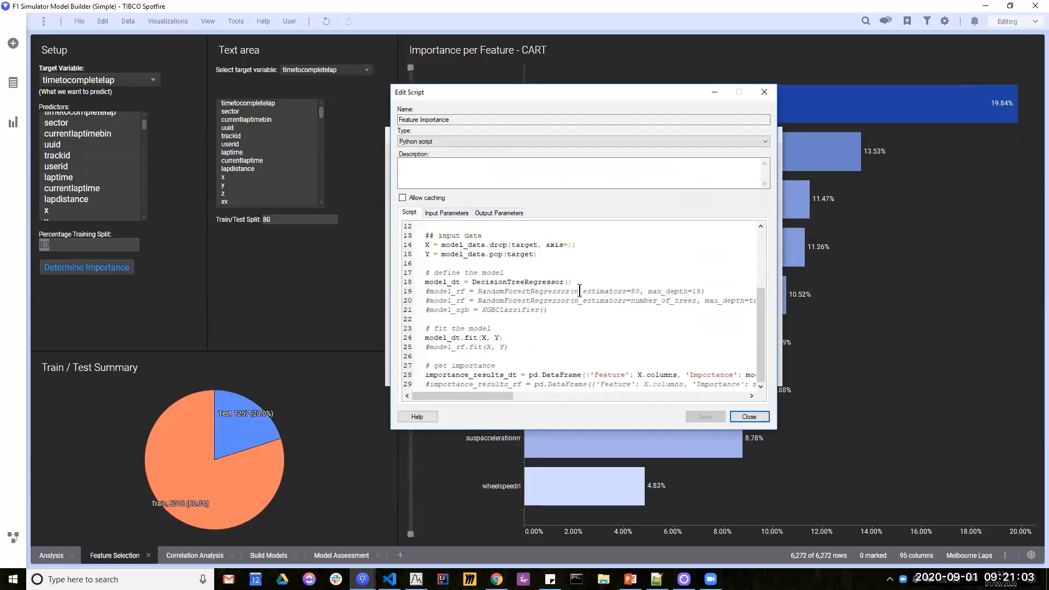
pyautogui.scroll(4, 579, 290)
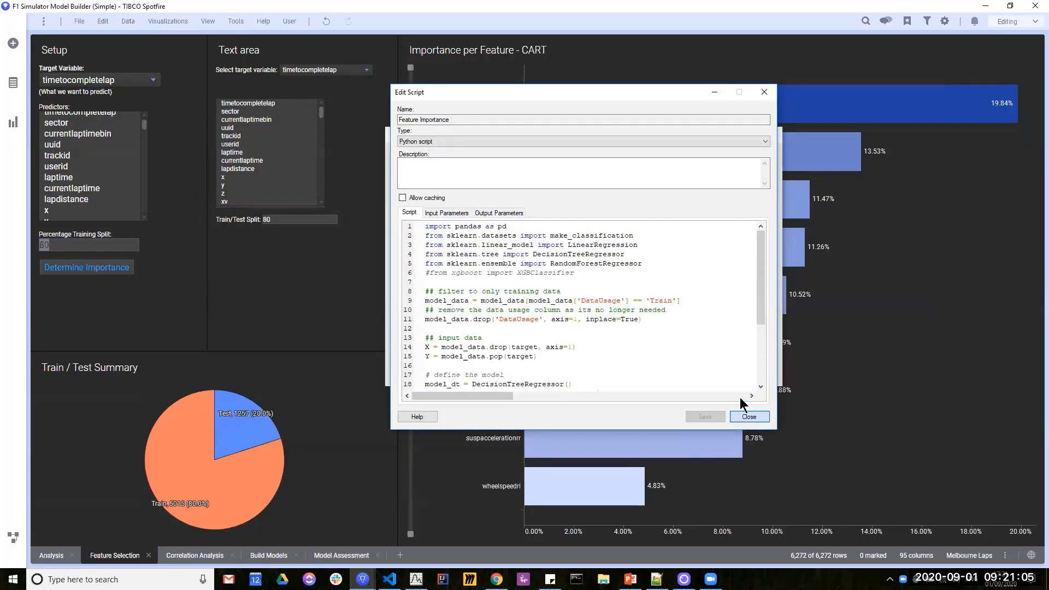
pyautogui.click(746, 416)
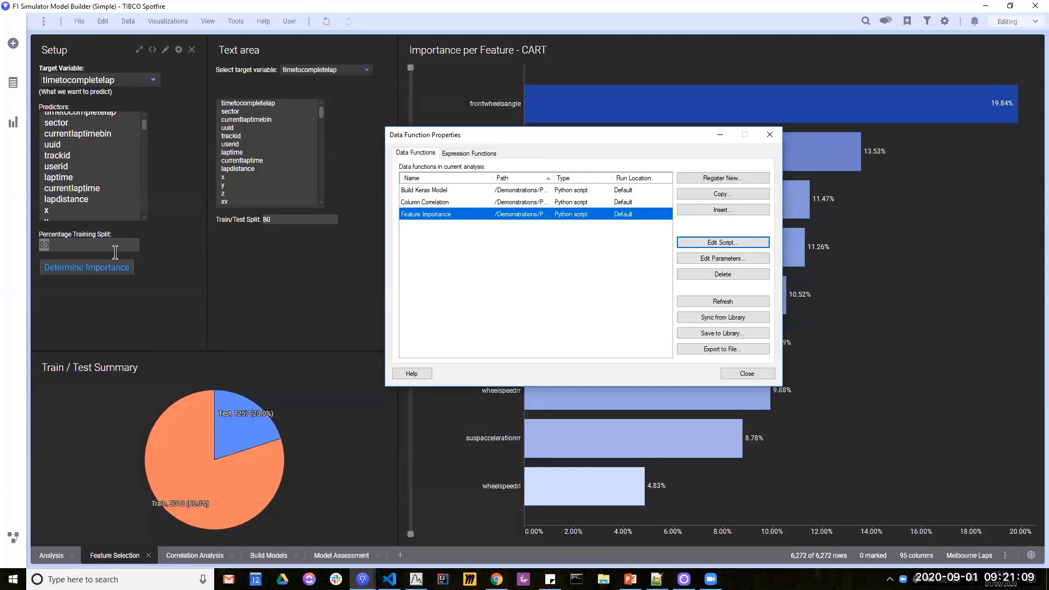
# Open the Feature Importance function's parameter mappings and enlarge the Edit Parameters dialog.
pyautogui.click(509, 138)
pyautogui.moveTo(508, 139); pyautogui.dragTo(472, 155)
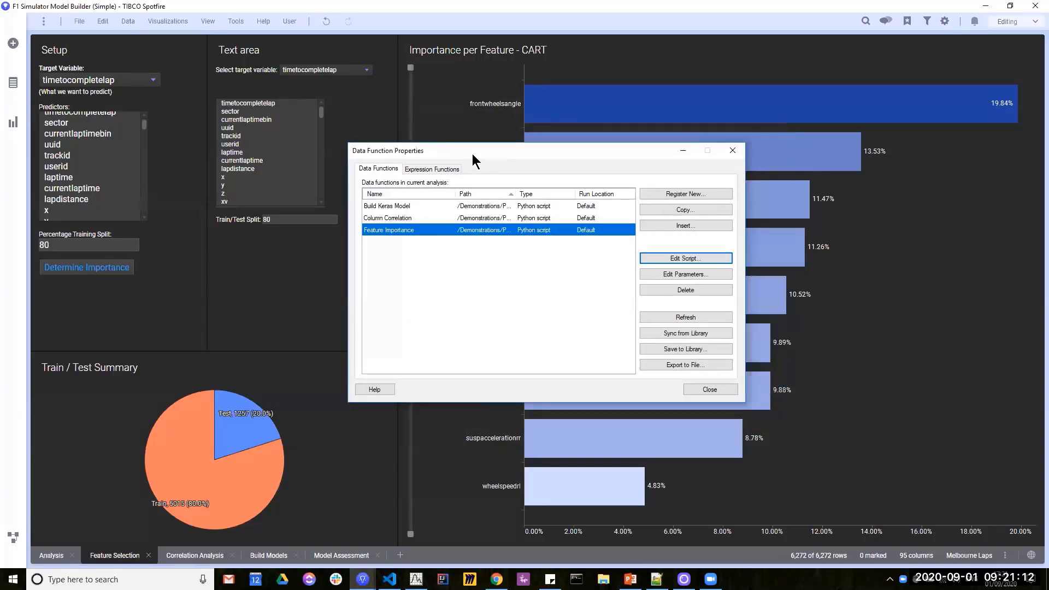
pyautogui.click(686, 274)
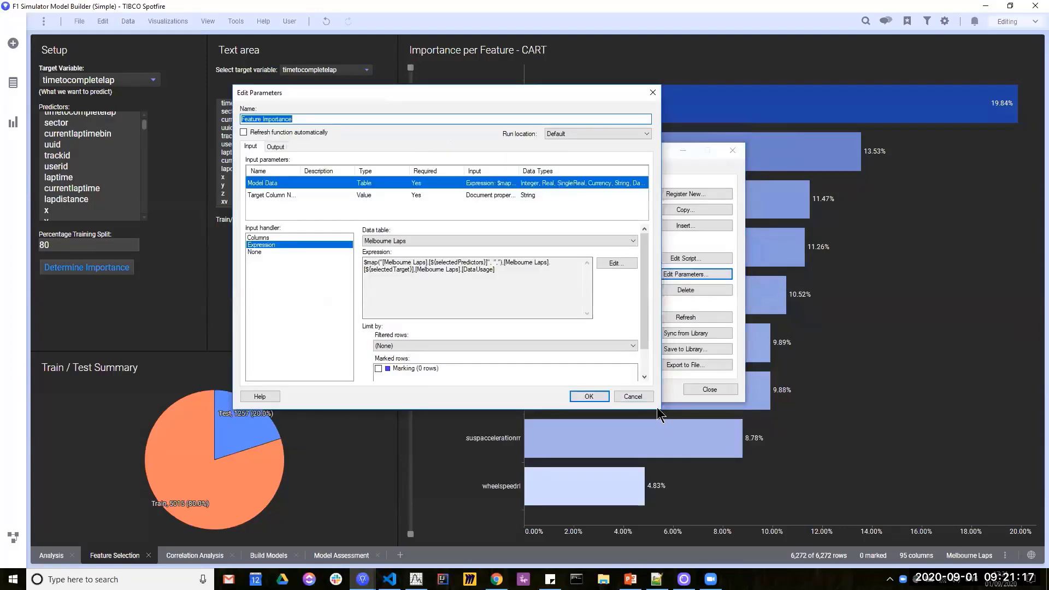
pyautogui.moveTo(660, 408); pyautogui.dragTo(839, 515)
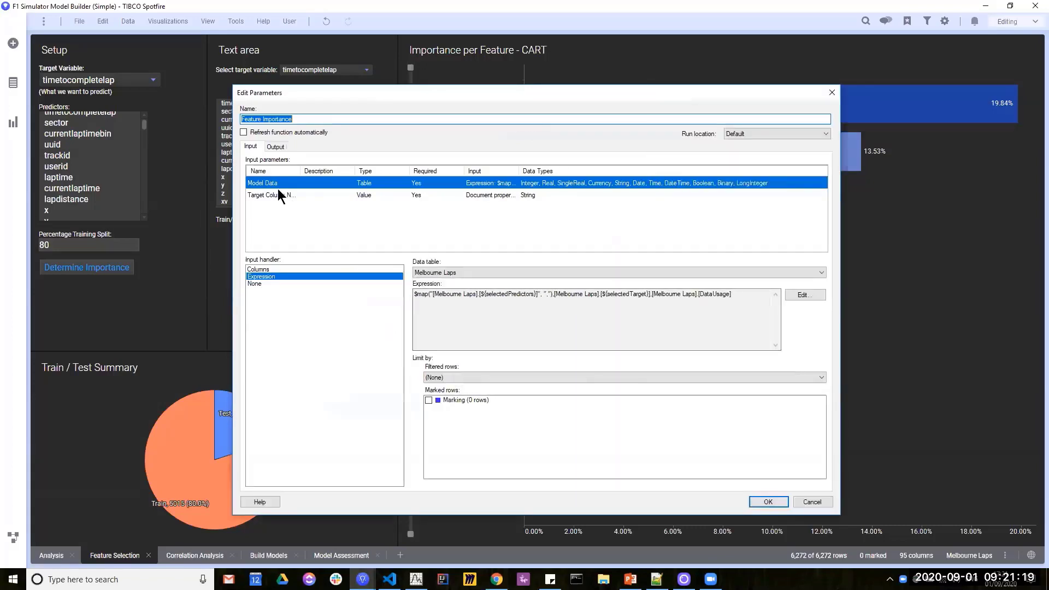
# Switch the Model Data input handler to Columns with the search expression *.
pyautogui.click(265, 181)
pyautogui.click(259, 269)
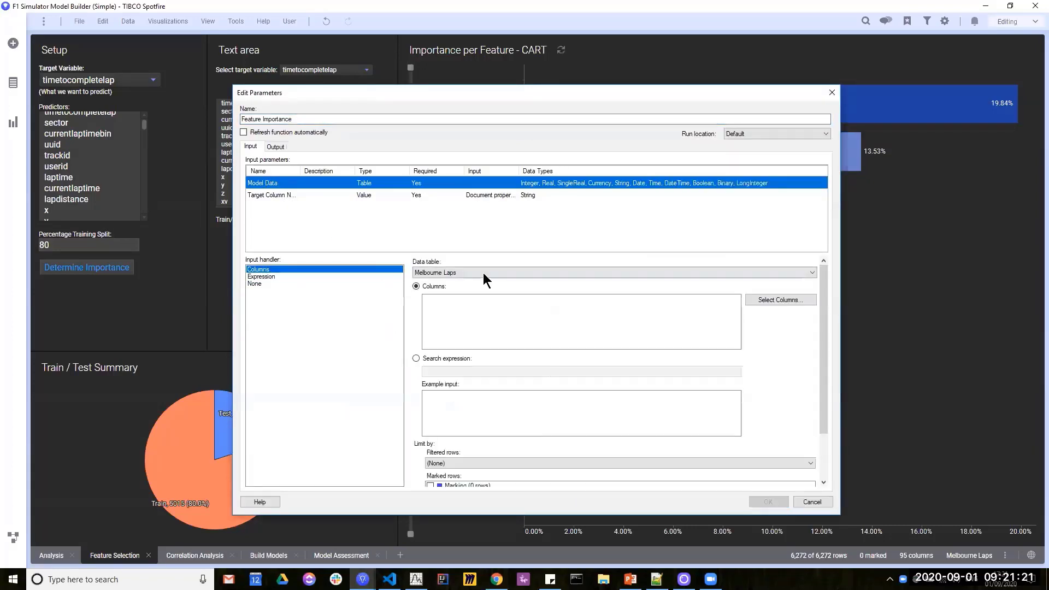
pyautogui.click(440, 355)
pyautogui.click(445, 371)
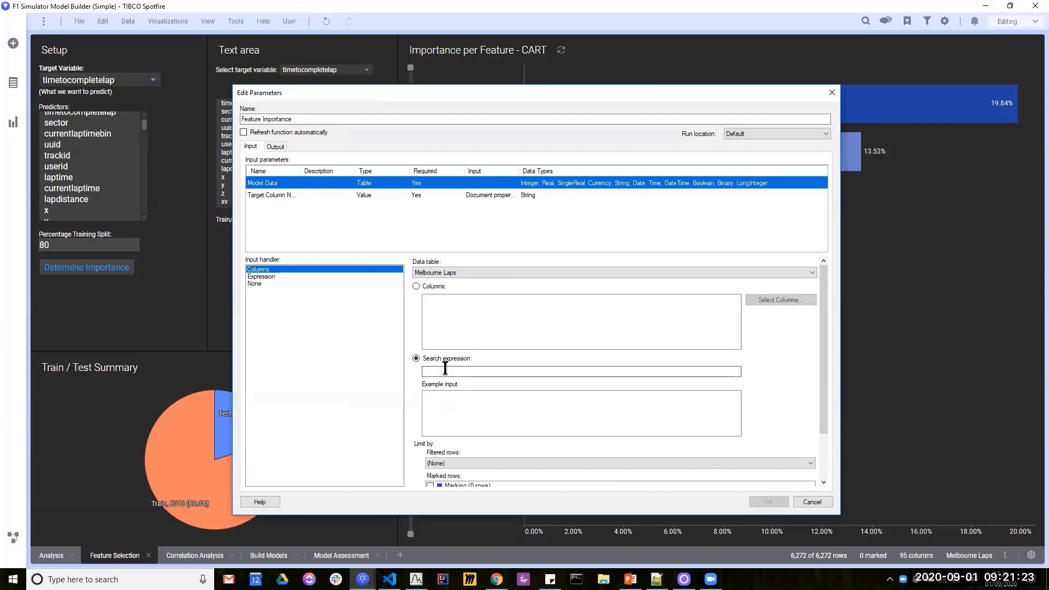
pyautogui.write('*')
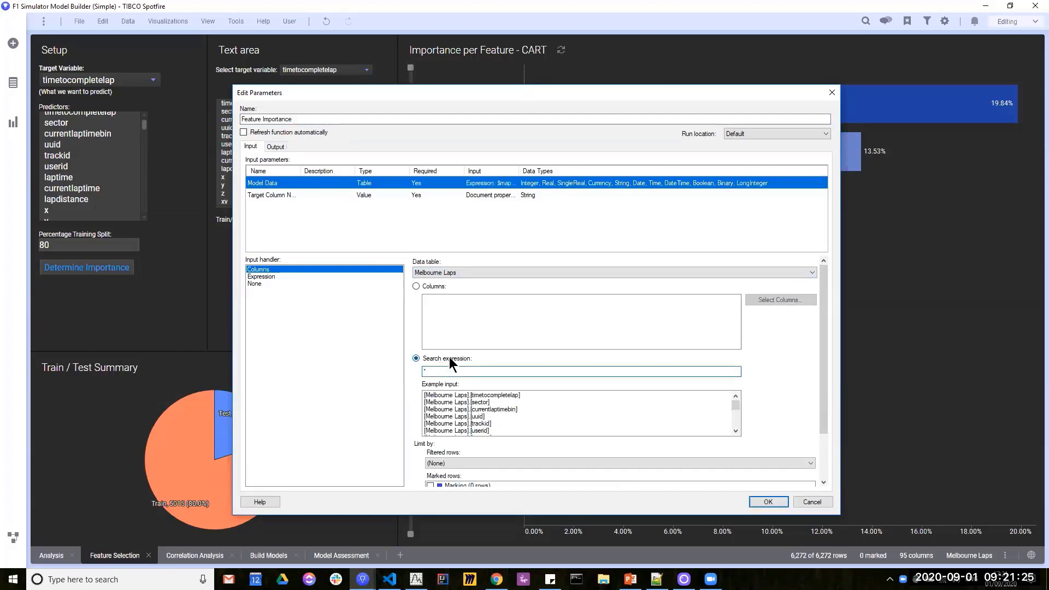
# Look at the manual column selection for Model Data, cancel it, and return to the search expression option.
pyautogui.click(416, 286)
pyautogui.click(791, 303)
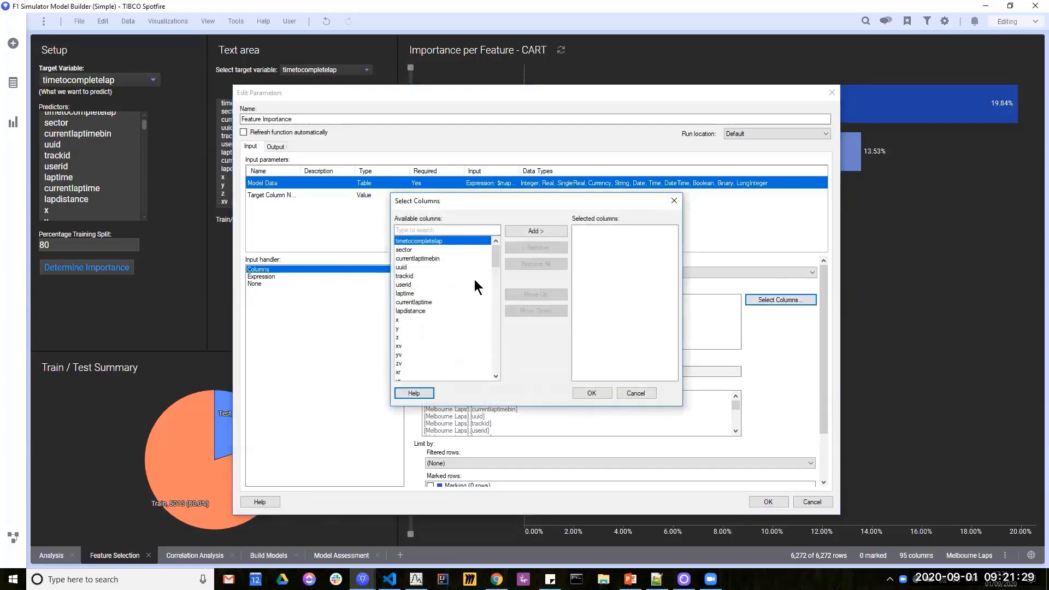
pyautogui.click(633, 394)
pyautogui.click(416, 358)
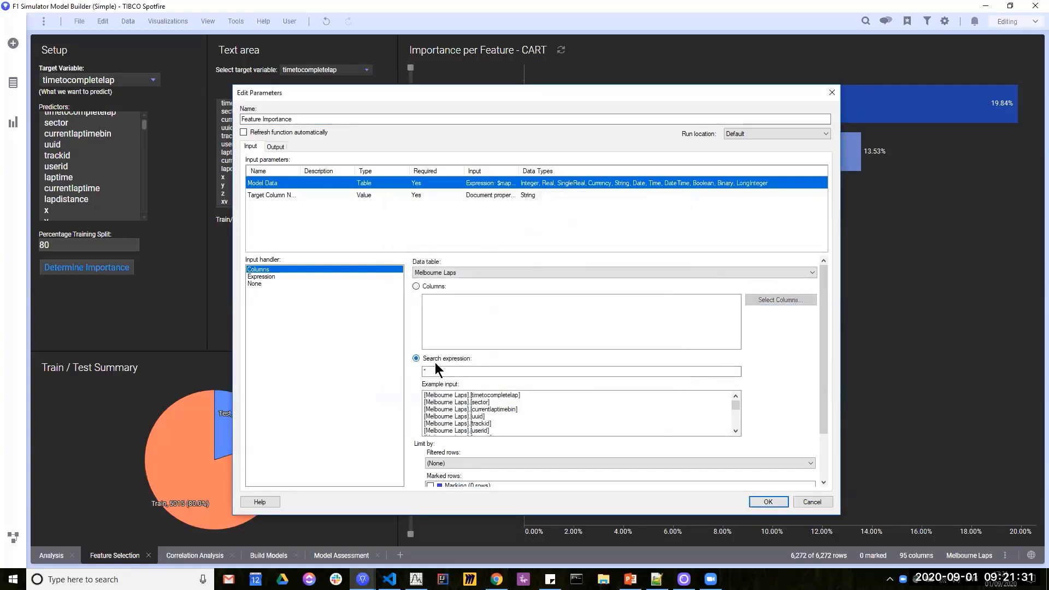
pyautogui.click(430, 371)
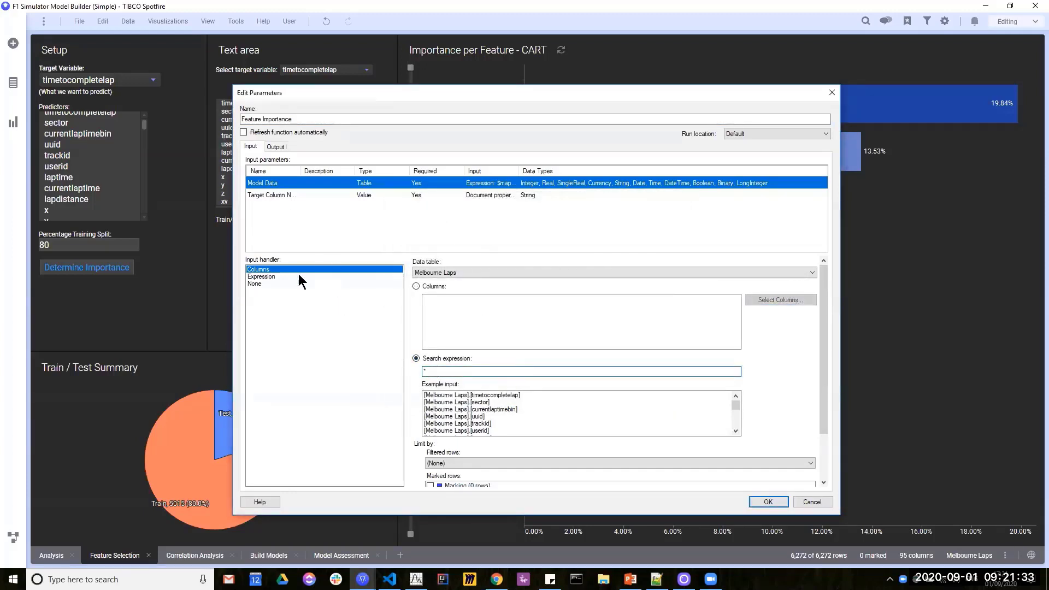
# Switch Model Data back to Expression and cut the selectedTarget and DataUsage part from its expression.
pyautogui.click(267, 277)
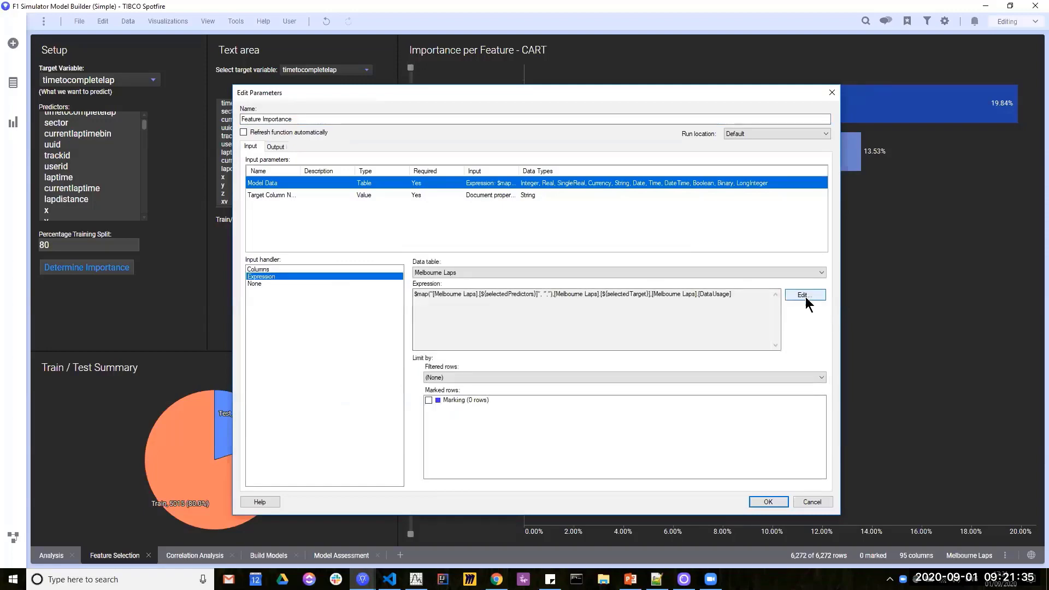
pyautogui.click(805, 296)
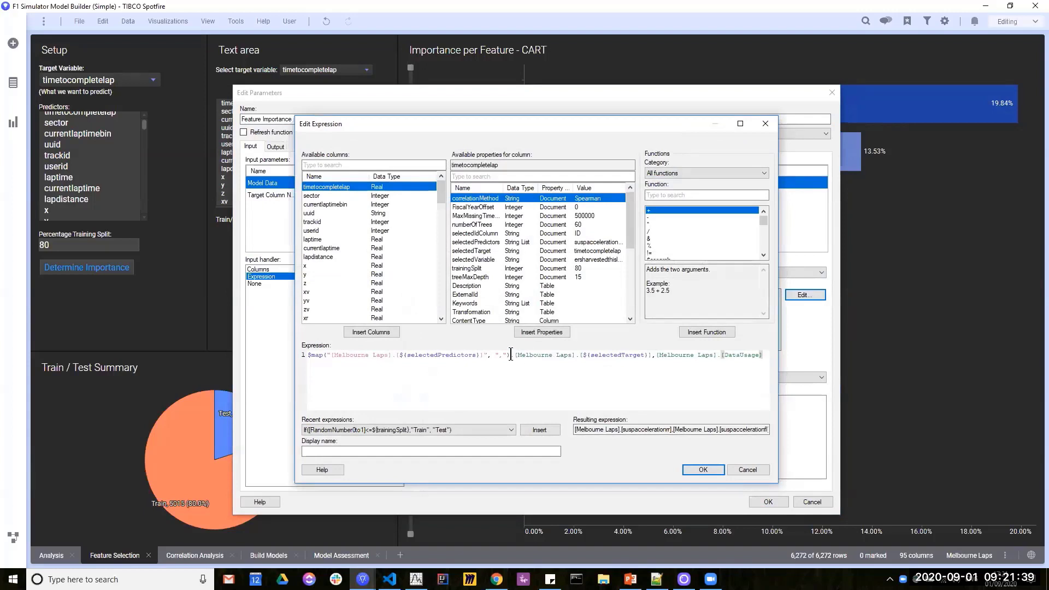
pyautogui.moveTo(510, 355); pyautogui.dragTo(763, 355)
pyautogui.hotkey('ctrl', 'c')
pyautogui.press('Delete')
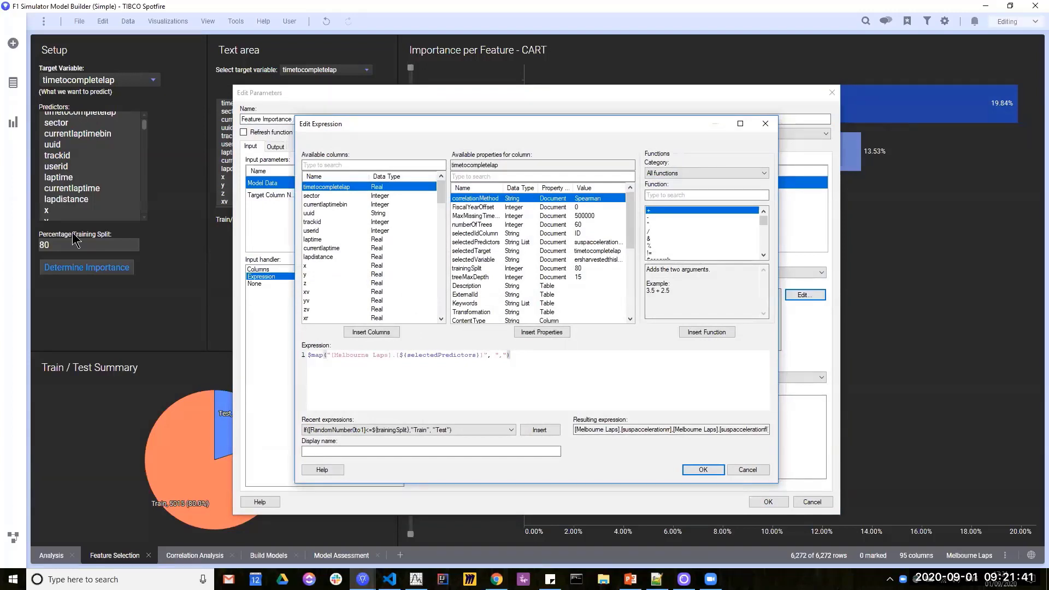
# Insert the selectedPredictors property as the expression and examine the column list in the resulting expression.
pyautogui.click(505, 242)
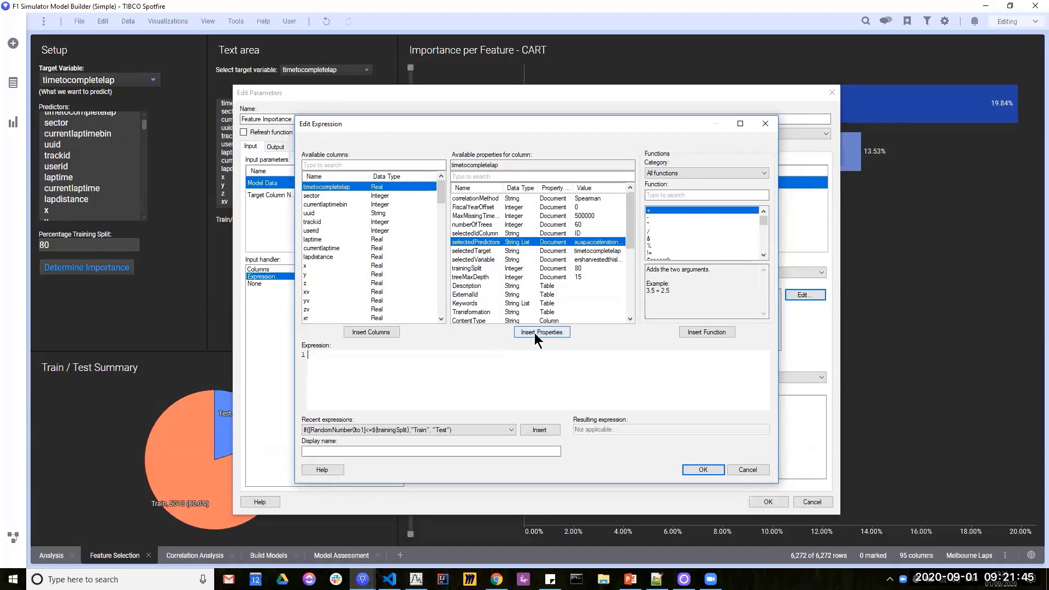
pyautogui.moveTo(538, 352); pyautogui.dragTo(307, 355)
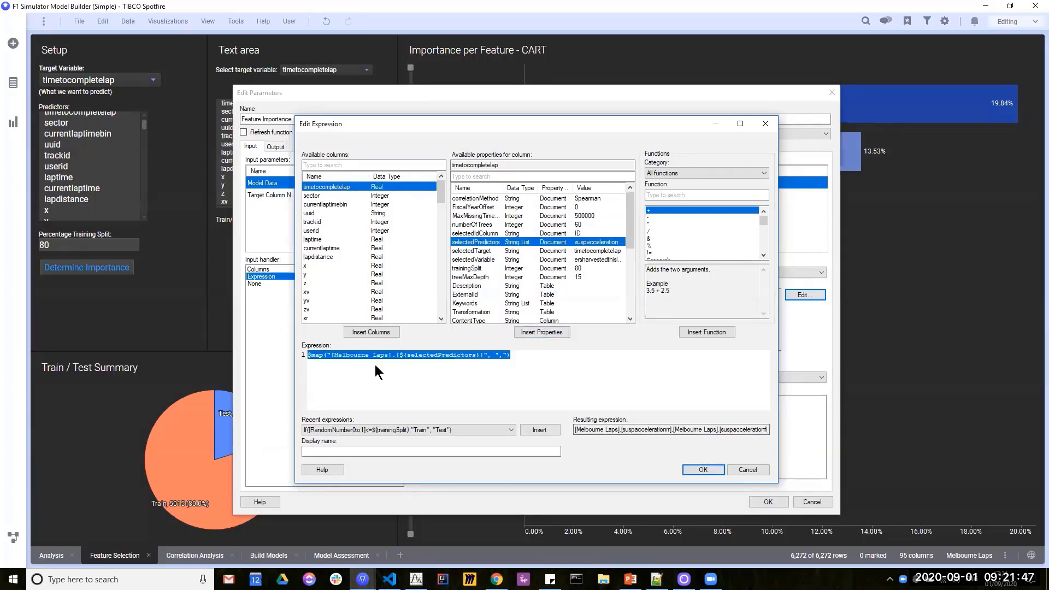
pyautogui.moveTo(586, 429); pyautogui.dragTo(654, 431)
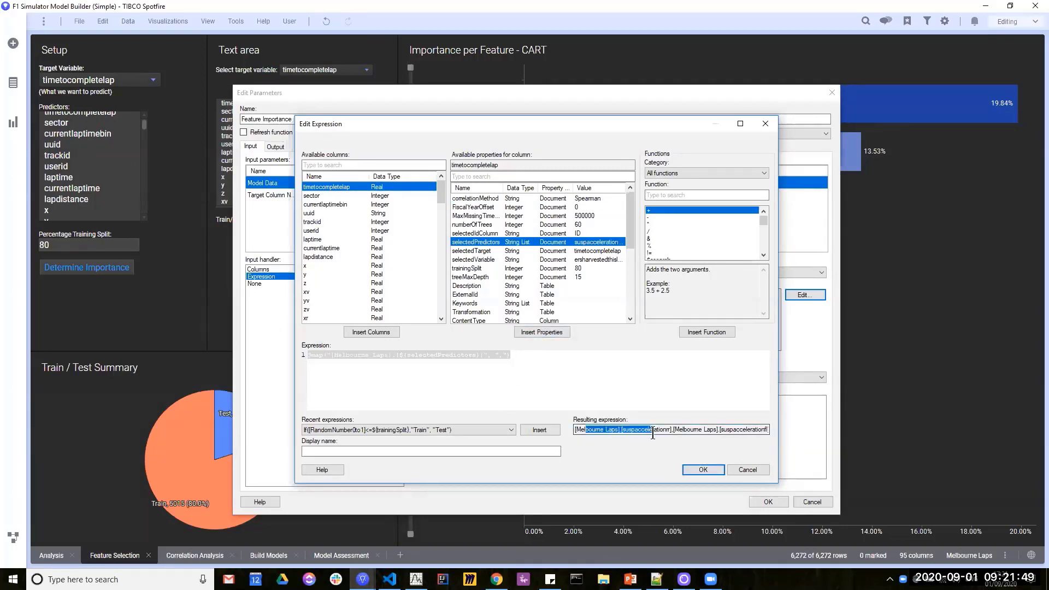
pyautogui.click(663, 431)
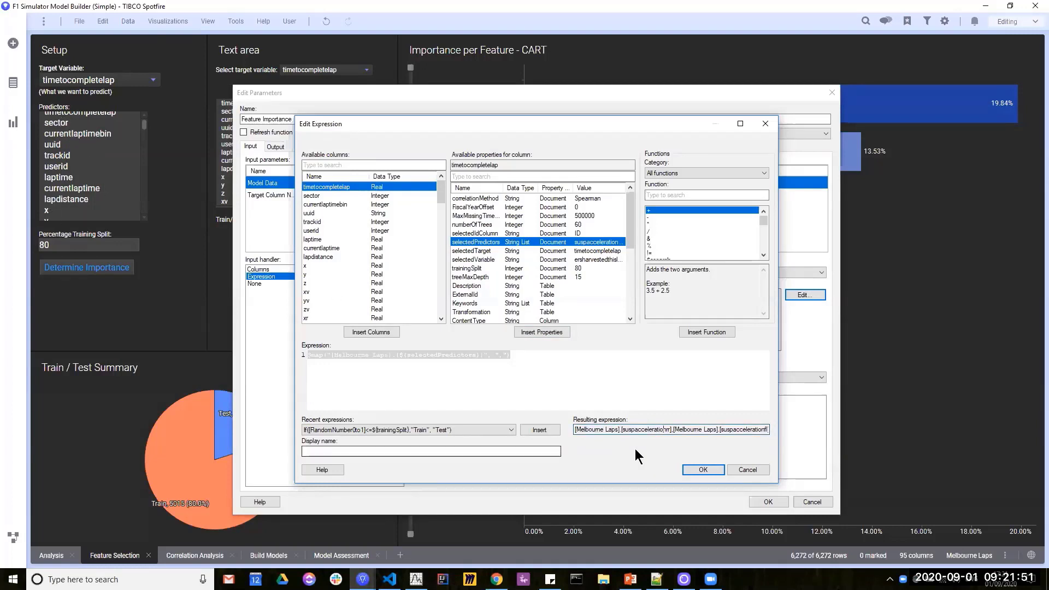
pyautogui.moveTo(684, 429); pyautogui.dragTo(782, 424)
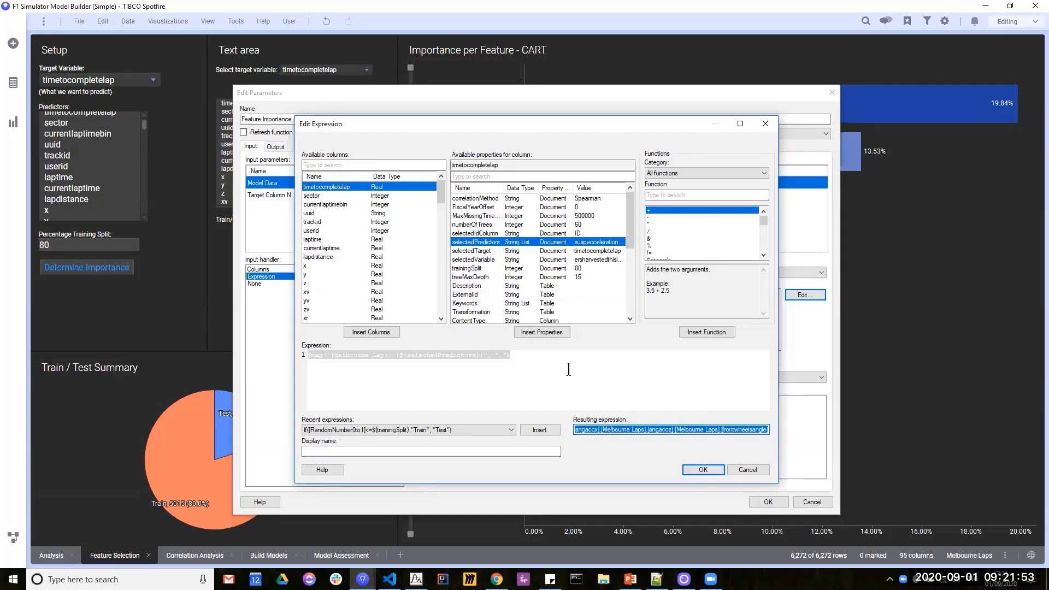
# Paste the selectedTarget and DataUsage columns back into the expression, examine both references, and cancel the expression editor.
pyautogui.click(549, 358)
pyautogui.hotkey('ctrl', 'v')
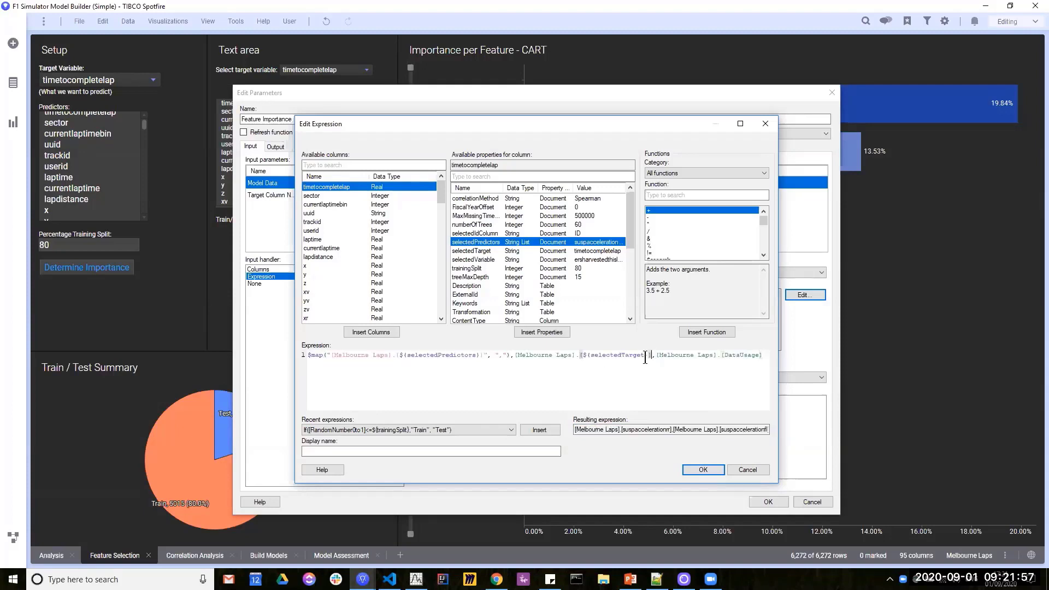
pyautogui.moveTo(652, 354); pyautogui.dragTo(516, 354)
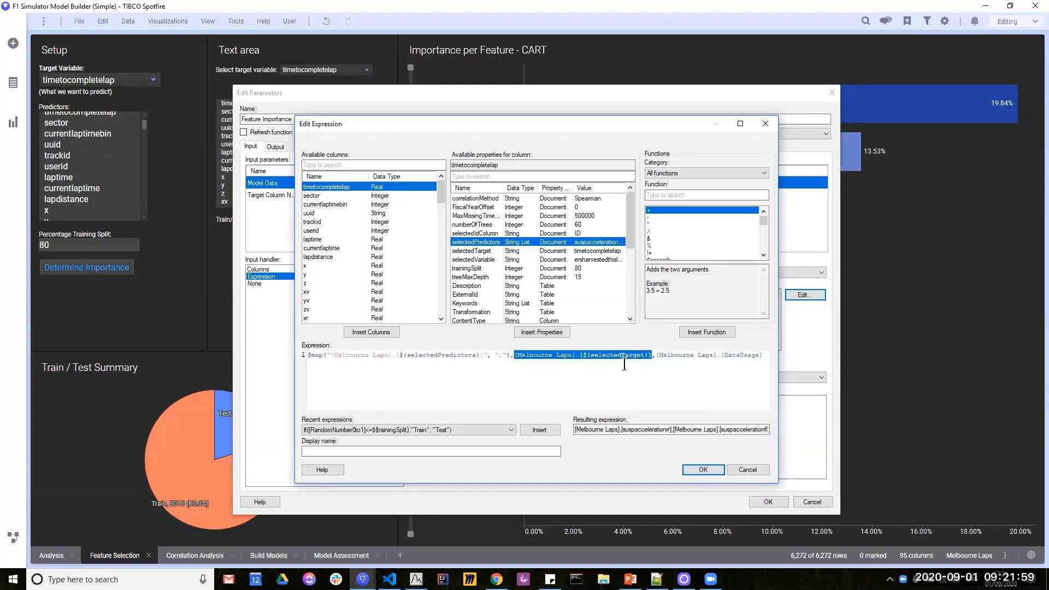
pyautogui.doubleClick(598, 355)
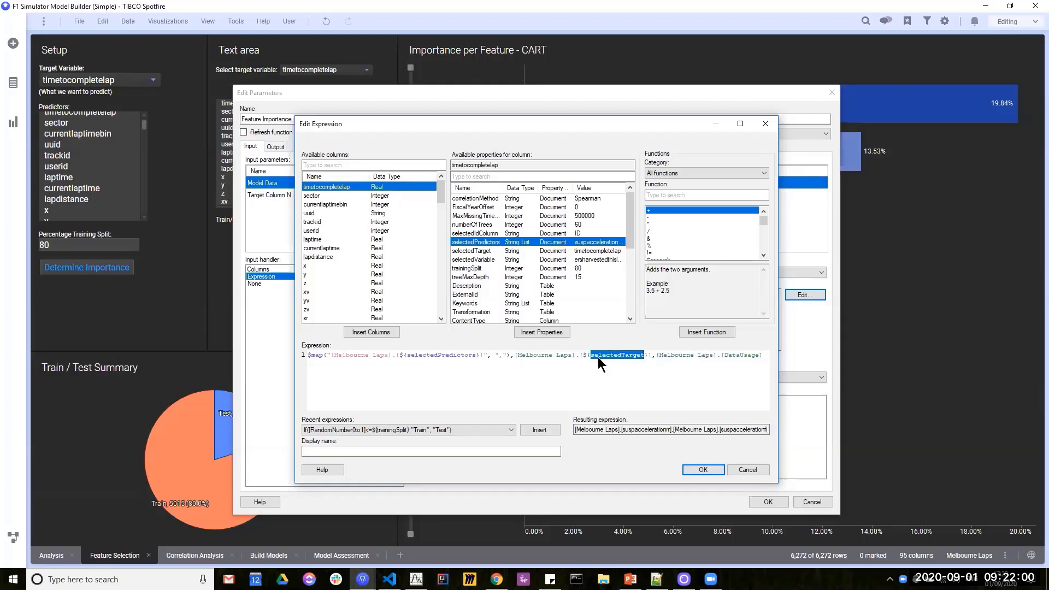
pyautogui.doubleClick(741, 355)
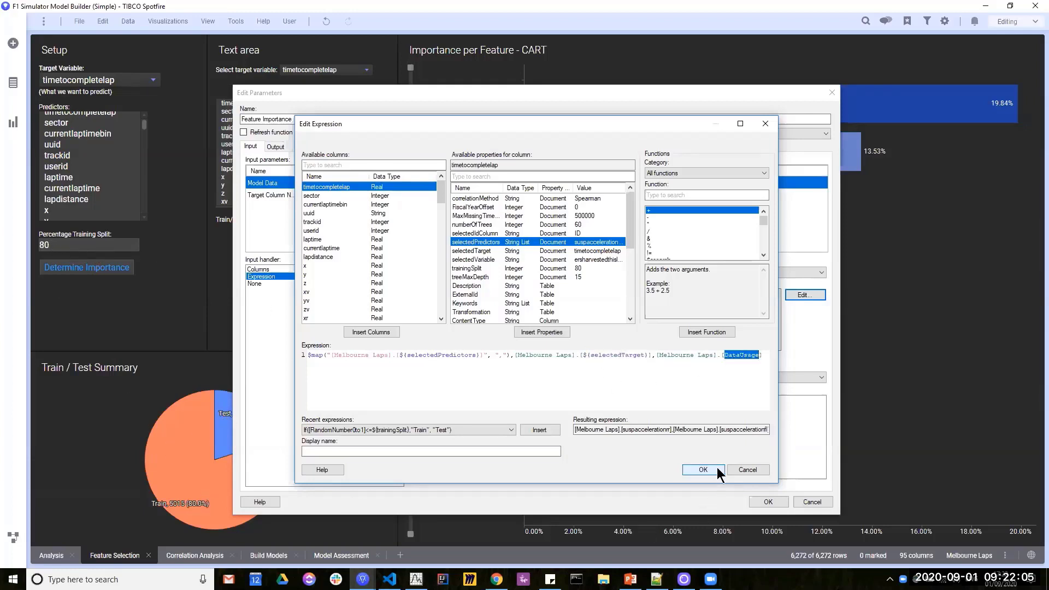
pyautogui.click(741, 468)
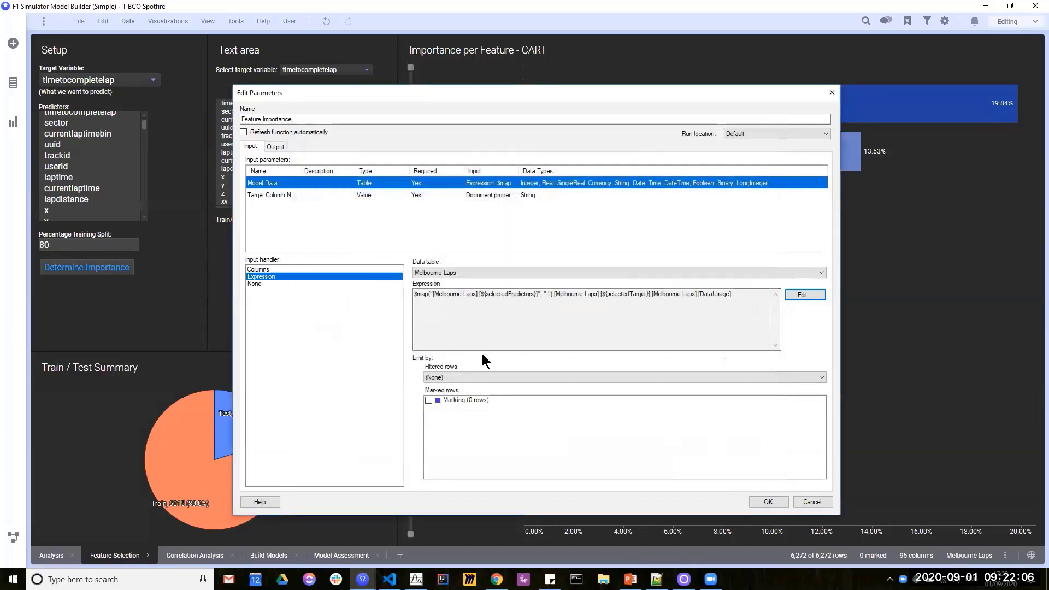
# Examine the Target Column Name input's document property and the output parameter's data table handler, widening both Name columns.
pyautogui.click(265, 195)
pyautogui.moveTo(301, 171); pyautogui.dragTo(326, 171)
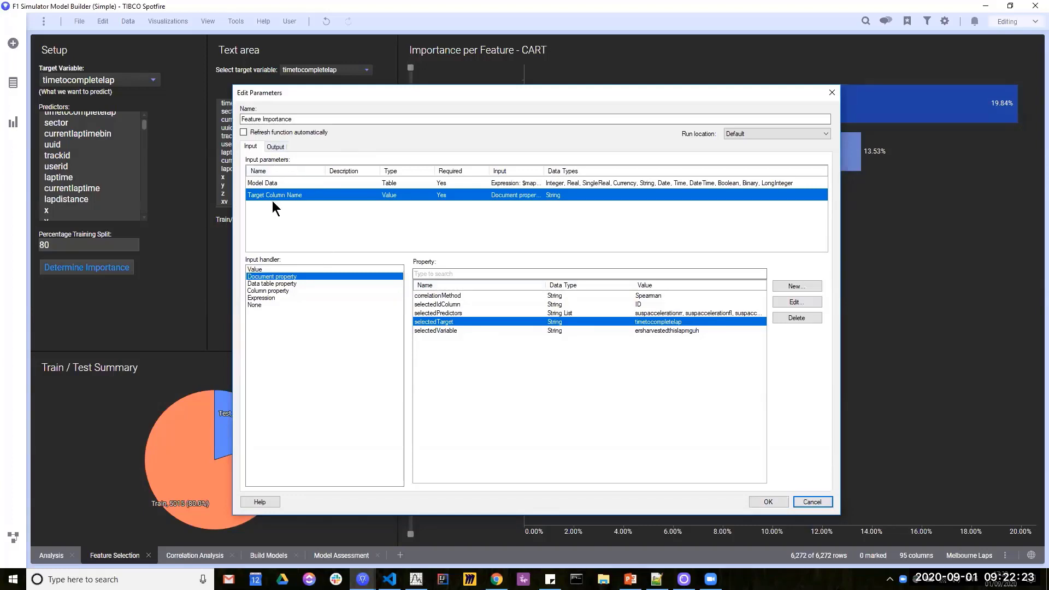
pyautogui.click(272, 145)
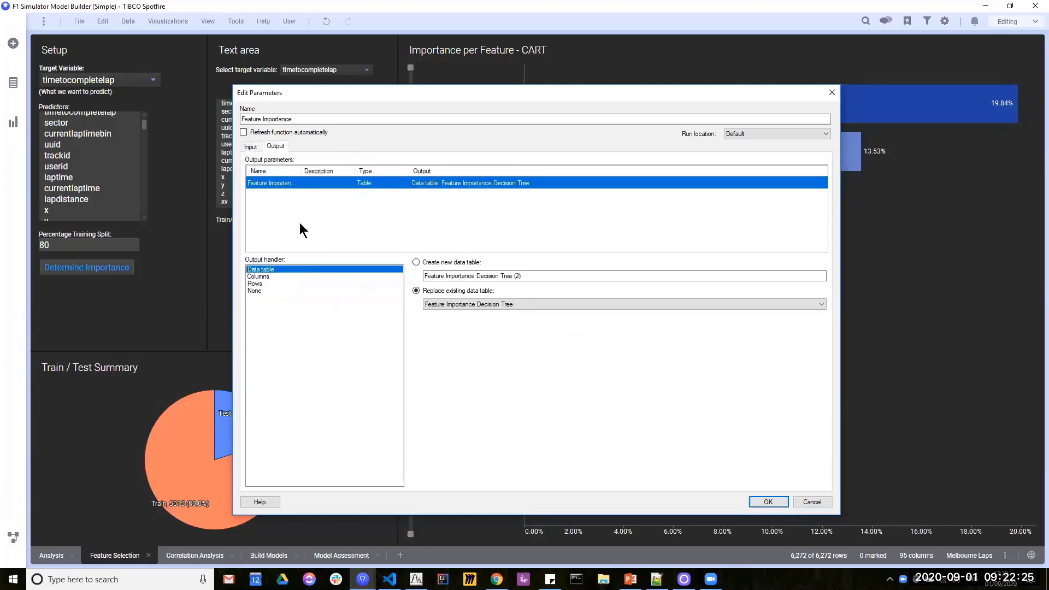
pyautogui.doubleClick(299, 171)
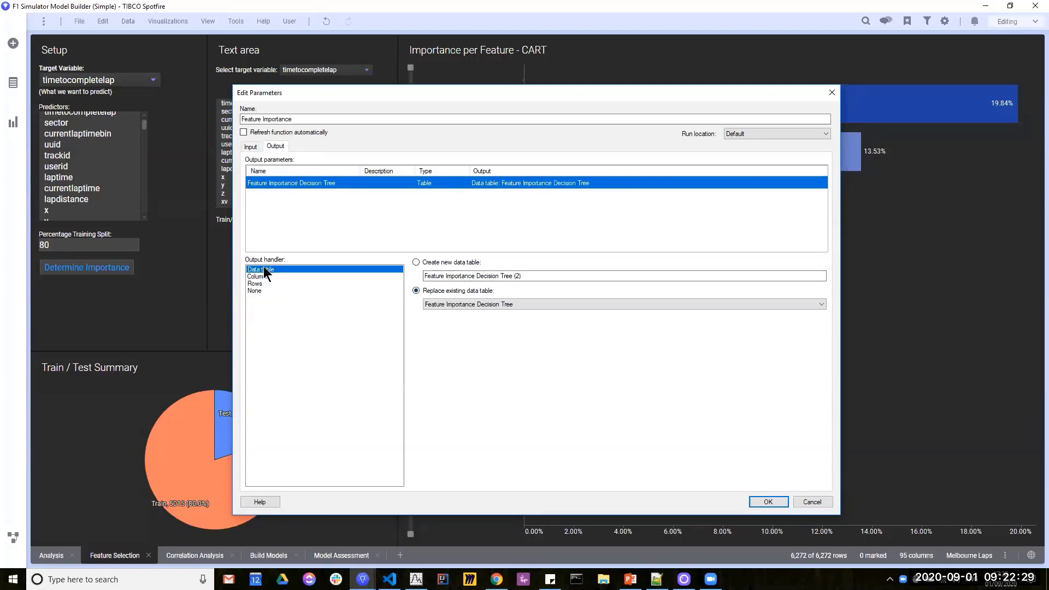
# Close the Feature Importance parameters and data function properties without changes, and run the feature importance calculation.
pyautogui.click(812, 502)
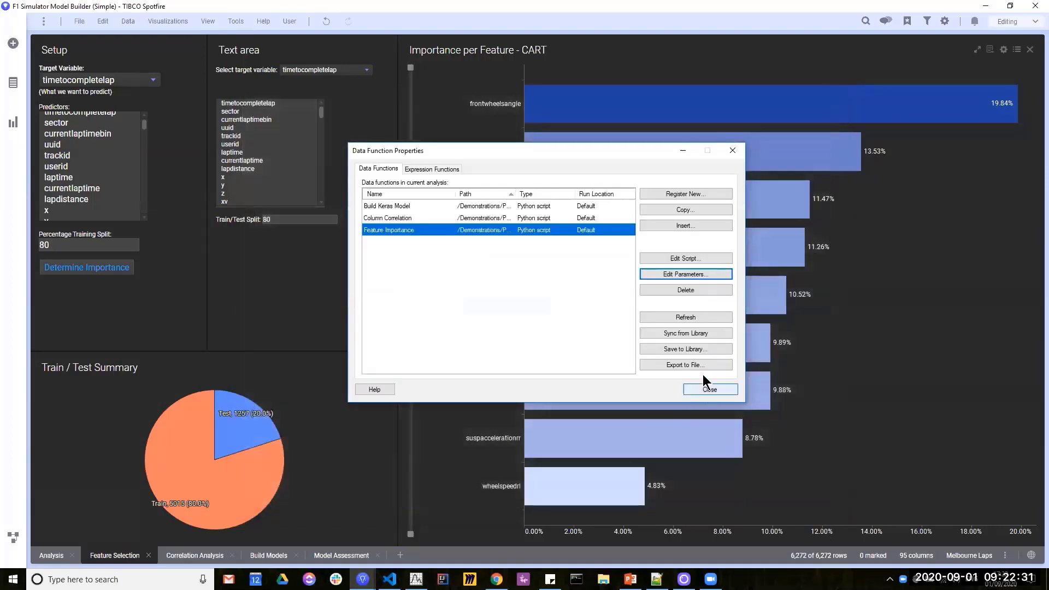
pyautogui.click(698, 391)
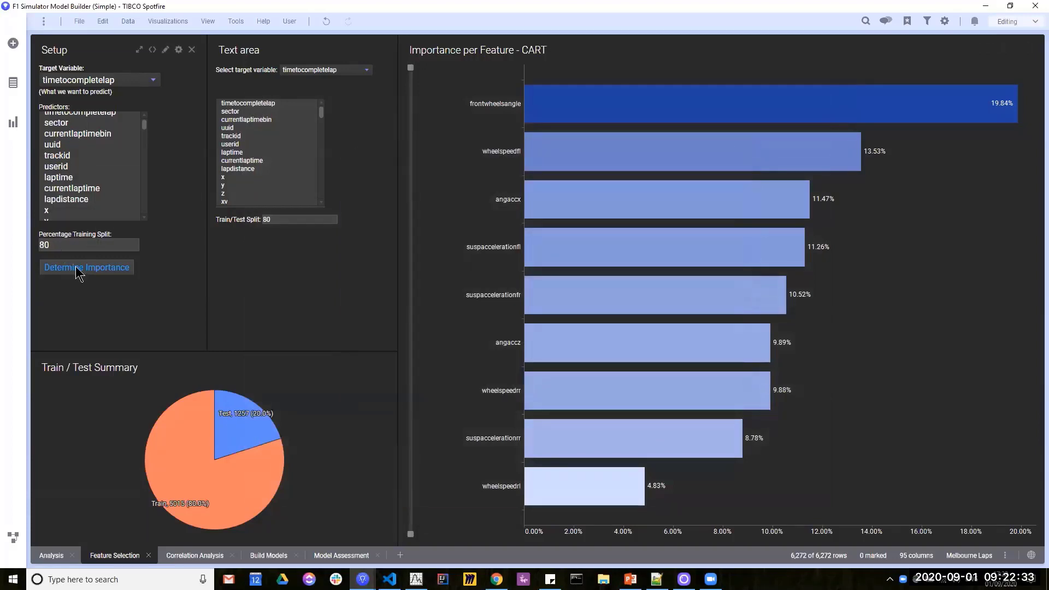
pyautogui.click(80, 270)
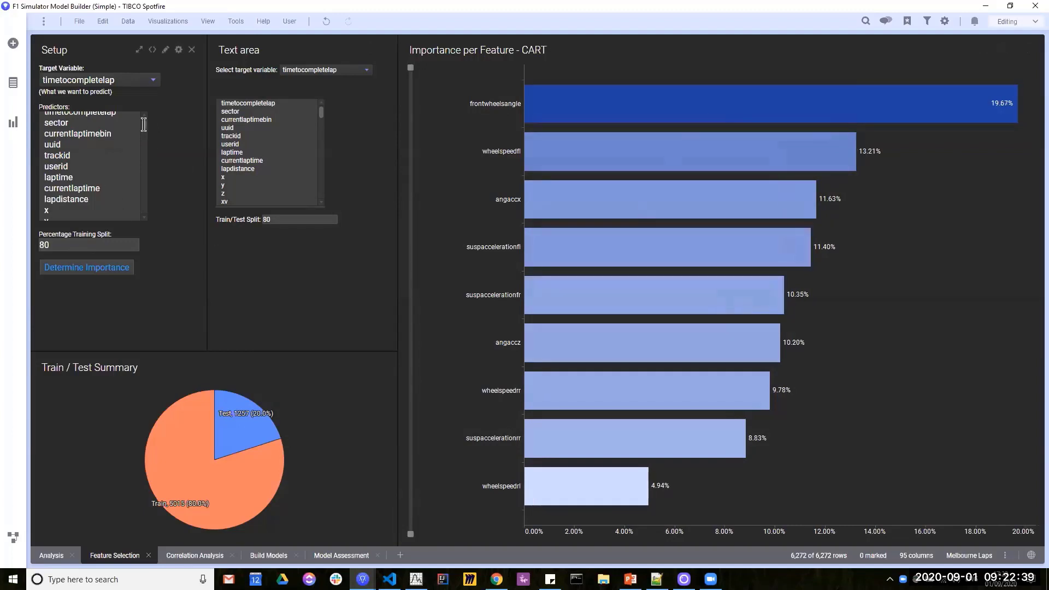
# Remove the duplicate text area and widen the CART importance chart into the freed space.
pyautogui.click(383, 49)
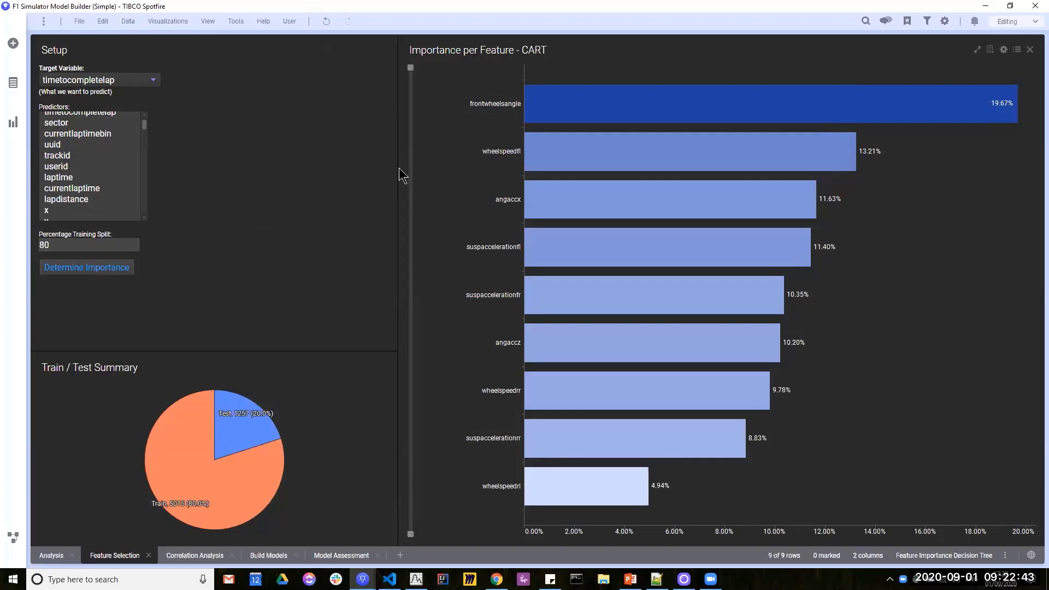
pyautogui.moveTo(399, 168); pyautogui.dragTo(231, 146)
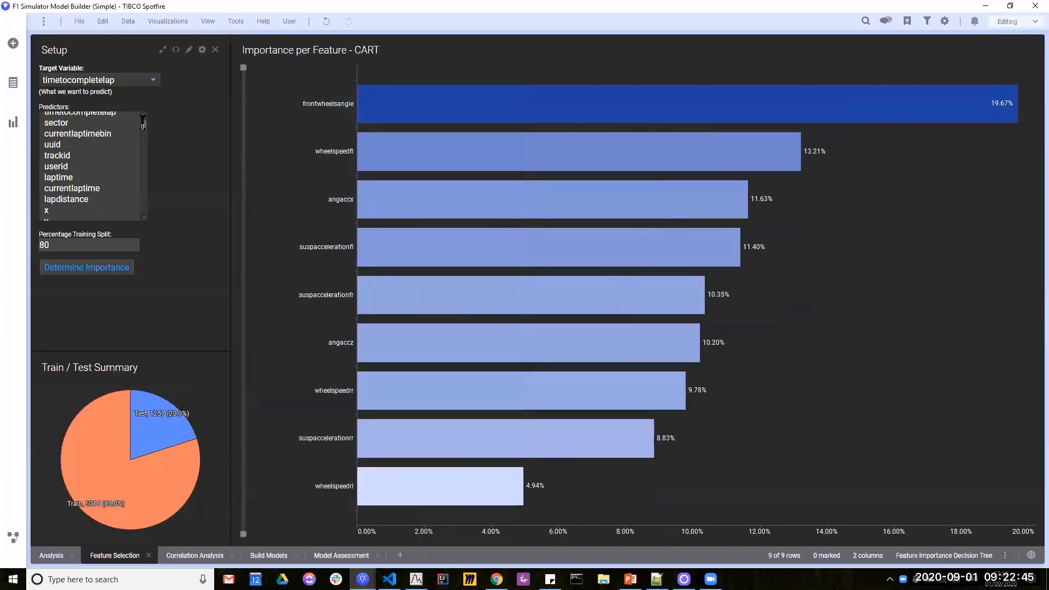
# Select the predictors from the first ersharvestedthislap entry through surfacetyperl.
pyautogui.moveTo(143, 126); pyautogui.dragTo(144, 207)
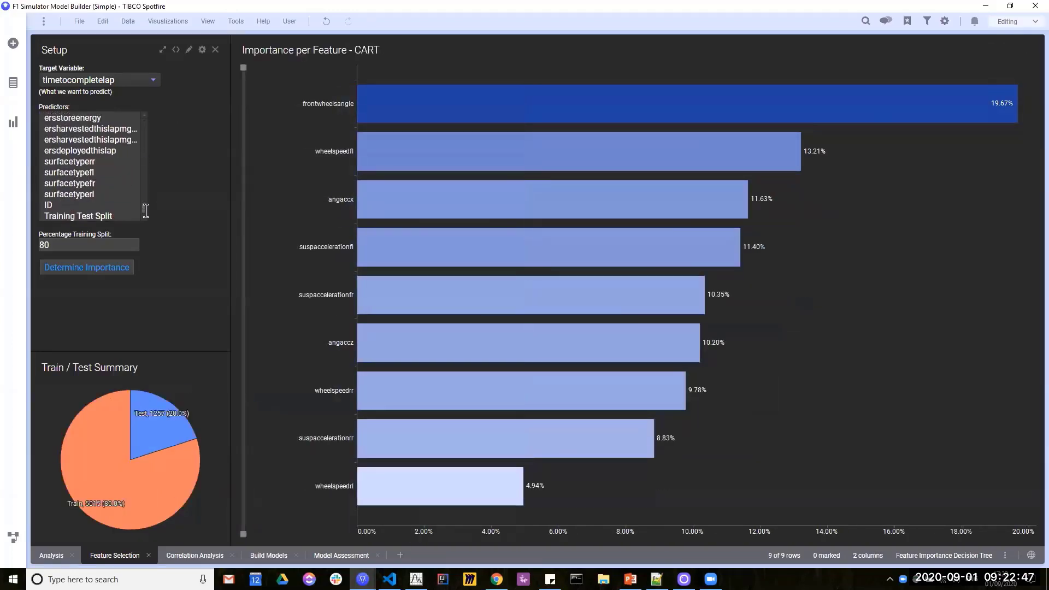
pyautogui.moveTo(94, 183); pyautogui.dragTo(112, 131)
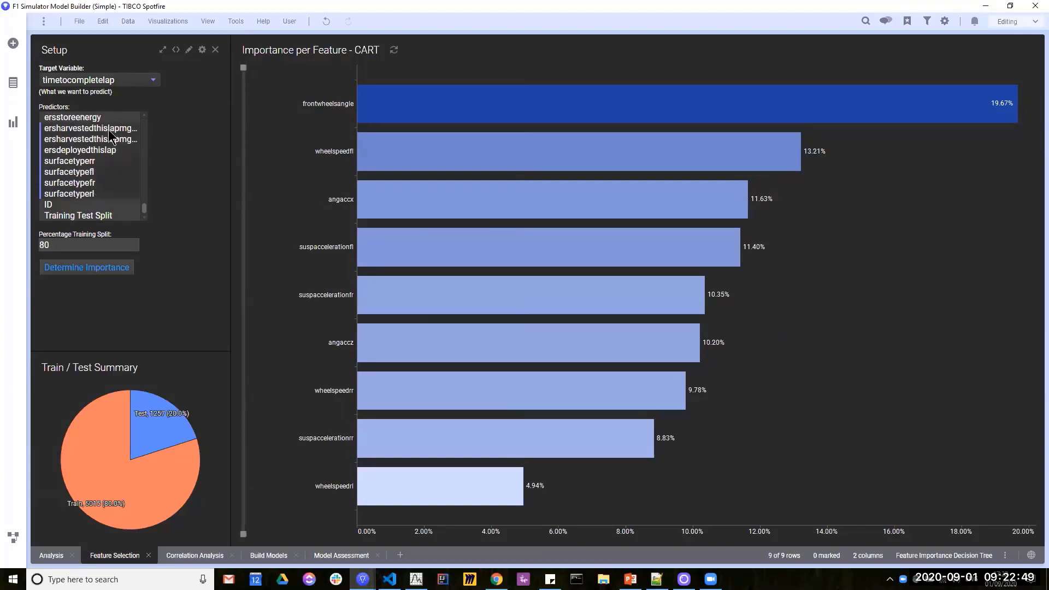
pyautogui.scroll(1, 124, 167)
pyautogui.scroll(3, 125, 173)
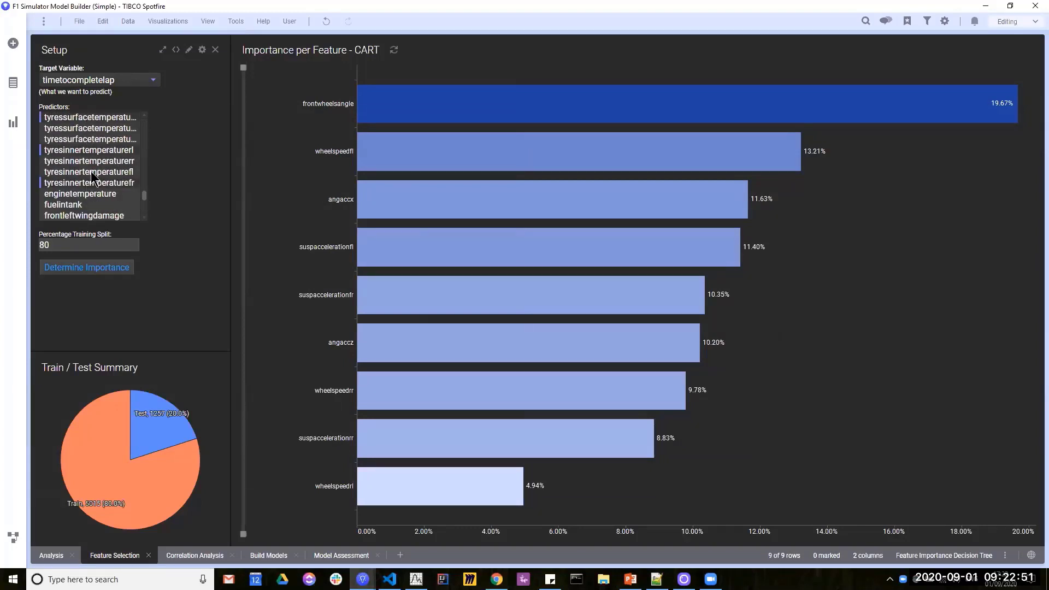
pyautogui.scroll(3, 104, 174)
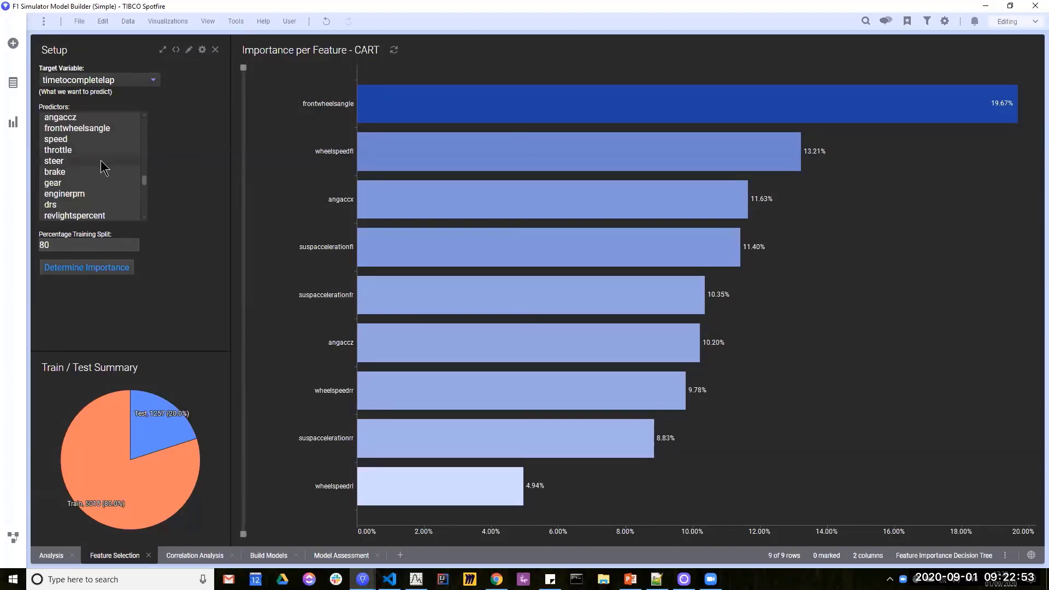
pyautogui.scroll(-3, 105, 165)
pyautogui.scroll(-3, 105, 165)
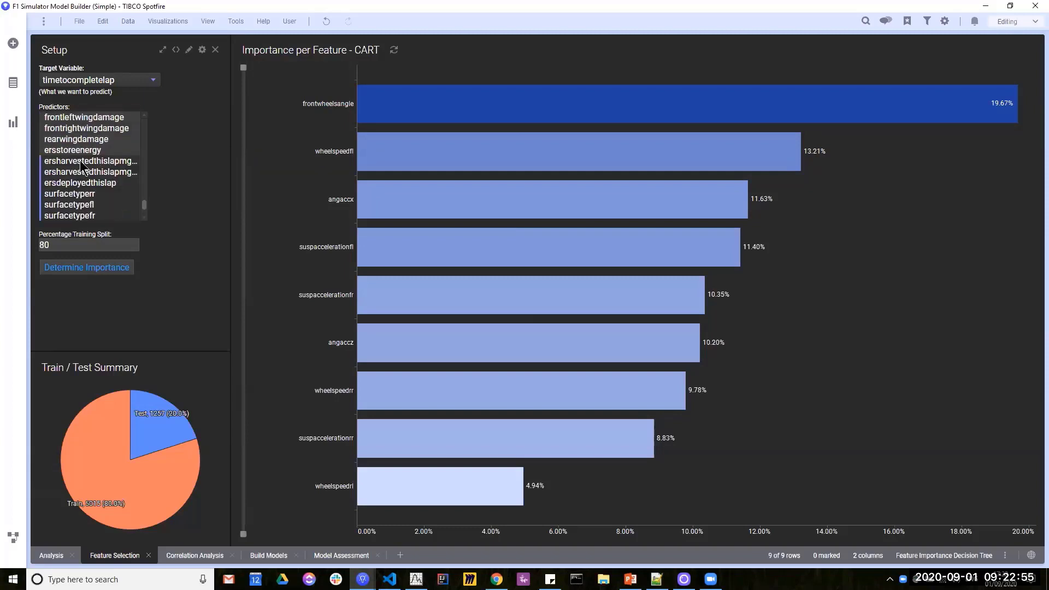
pyautogui.scroll(-1, 98, 187)
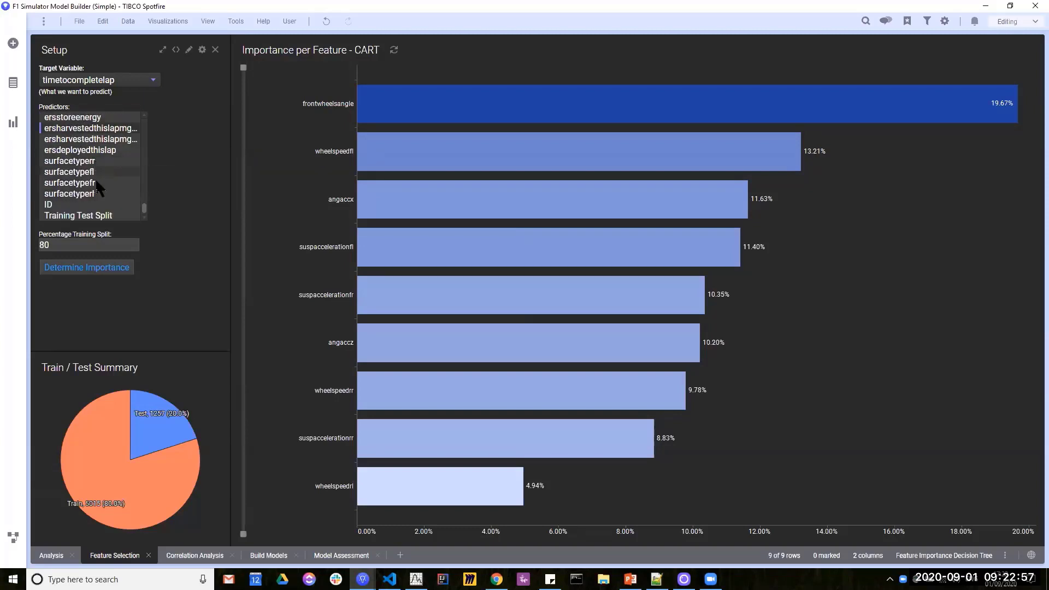
# Add steer, brake, gear, speed and enginerpm to the selected predictors and recalculate the feature importance.
pyautogui.scroll(5, 106, 178)
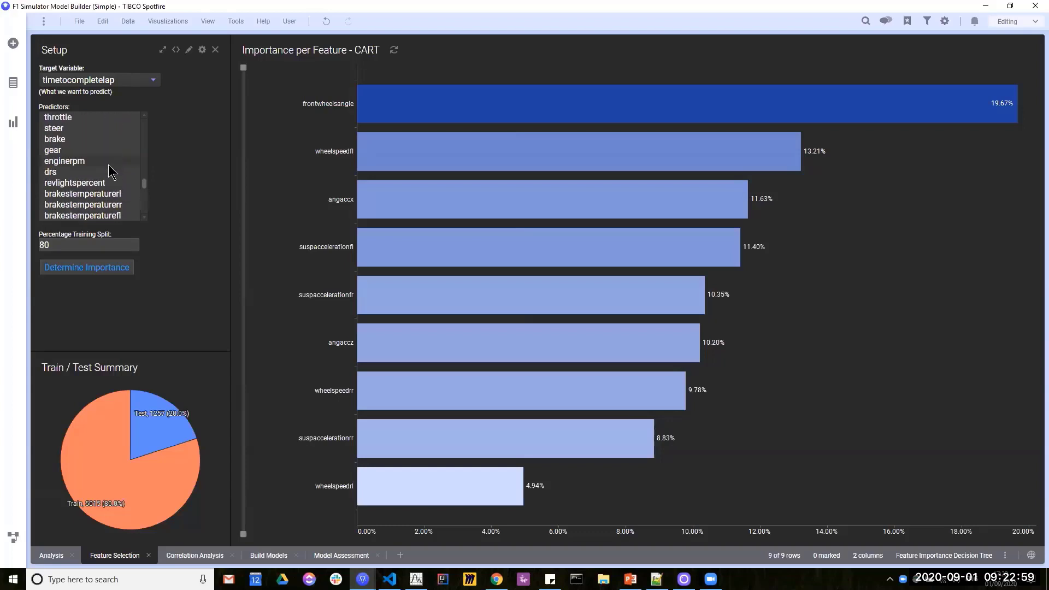
pyautogui.scroll(1, 109, 172)
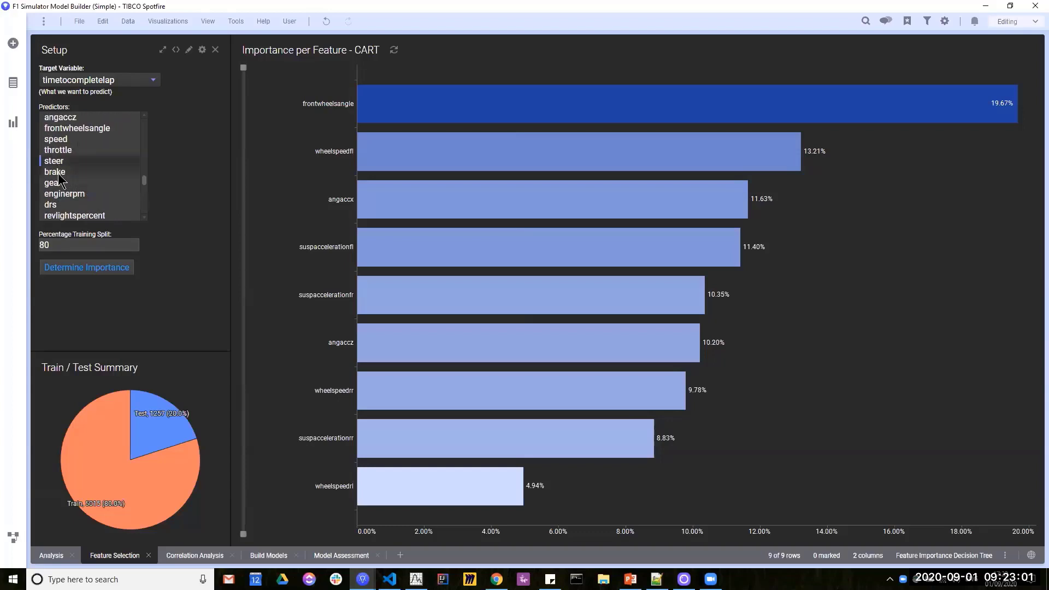
pyautogui.keyDown('shift'); pyautogui.click(58, 182); pyautogui.keyUp('shift')
pyautogui.keyDown('ctrl'); pyautogui.click(65, 139); pyautogui.keyUp('ctrl')
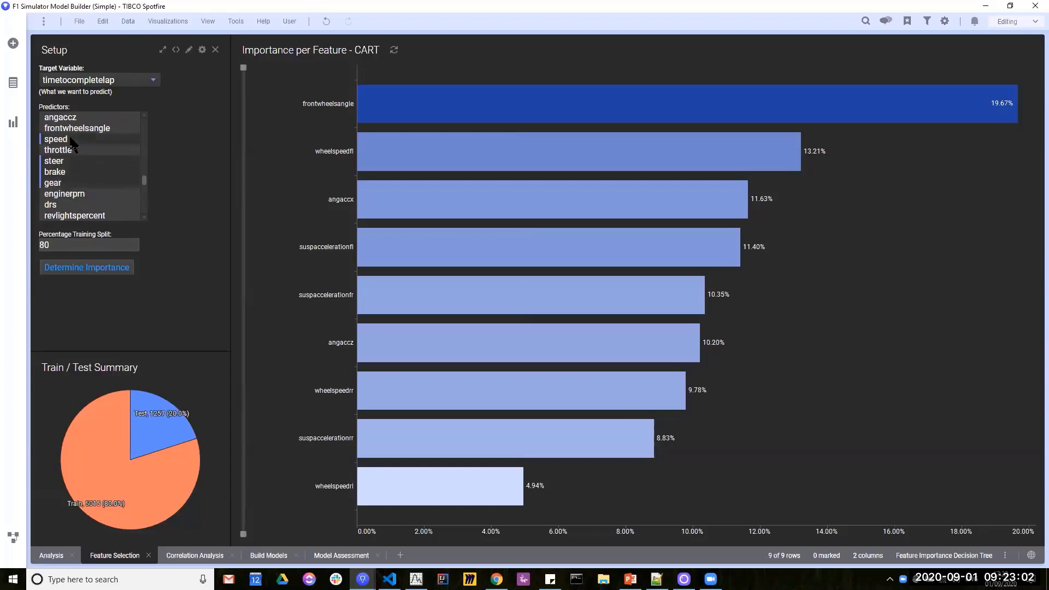
pyautogui.keyDown('ctrl'); pyautogui.click(65, 193); pyautogui.keyUp('ctrl')
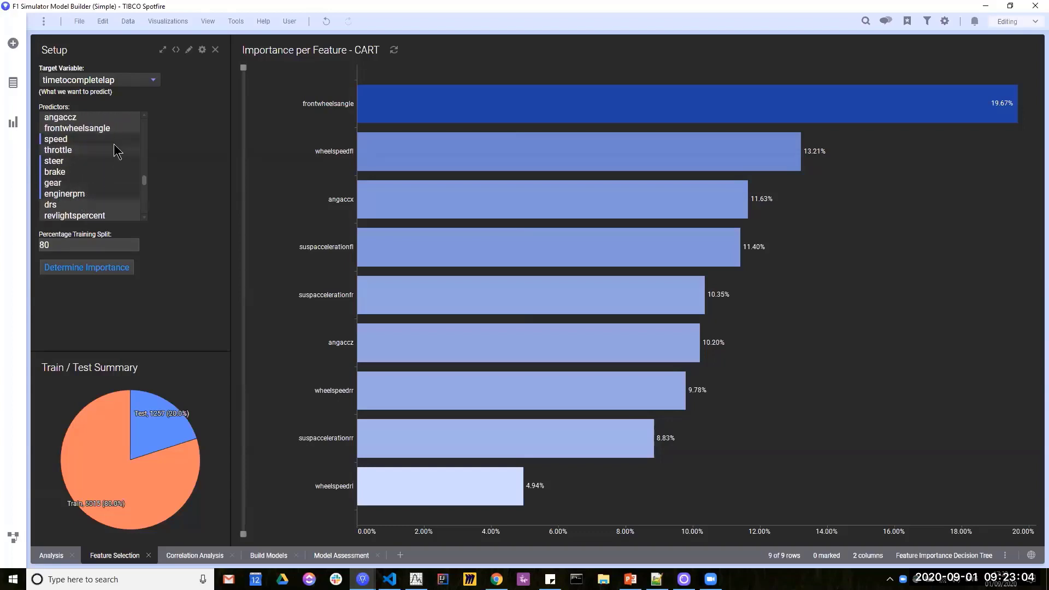
pyautogui.click(75, 271)
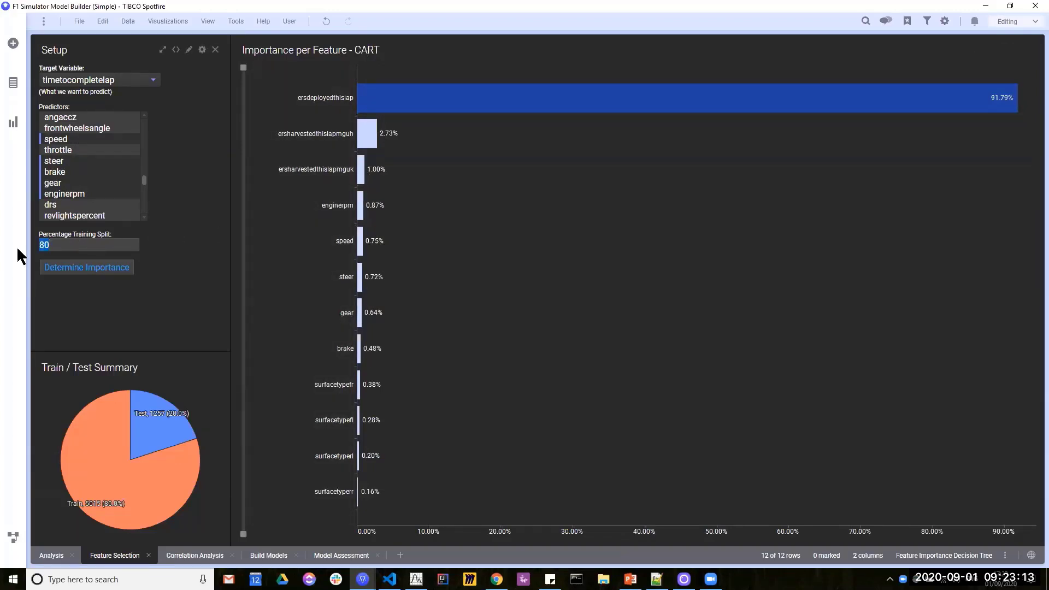
# Try a percentage training split of 70, restore it to 80 and recalculate the feature importance.
pyautogui.click(194, 250)
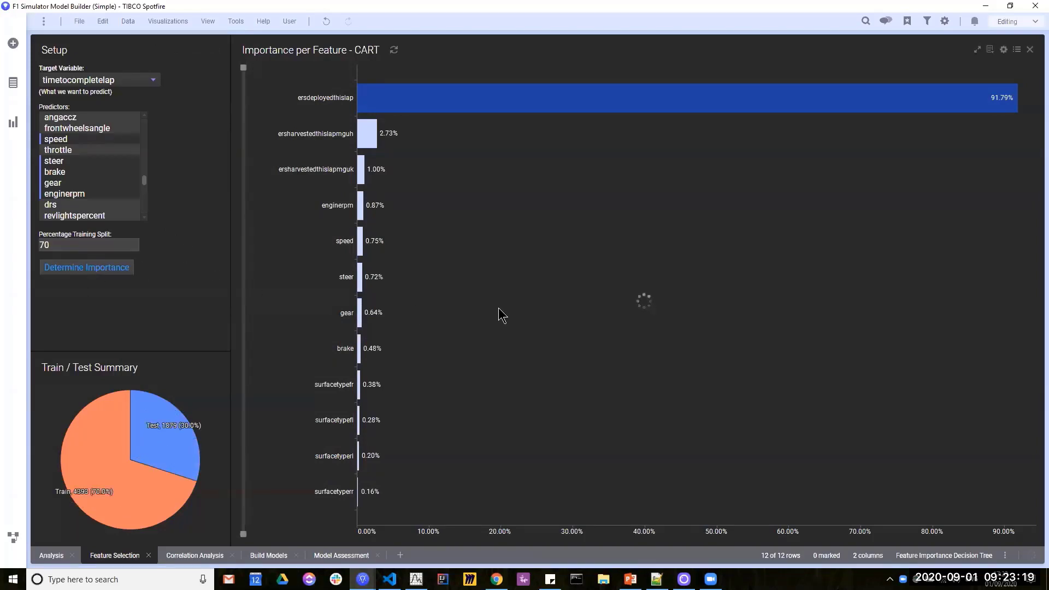
pyautogui.click(55, 246)
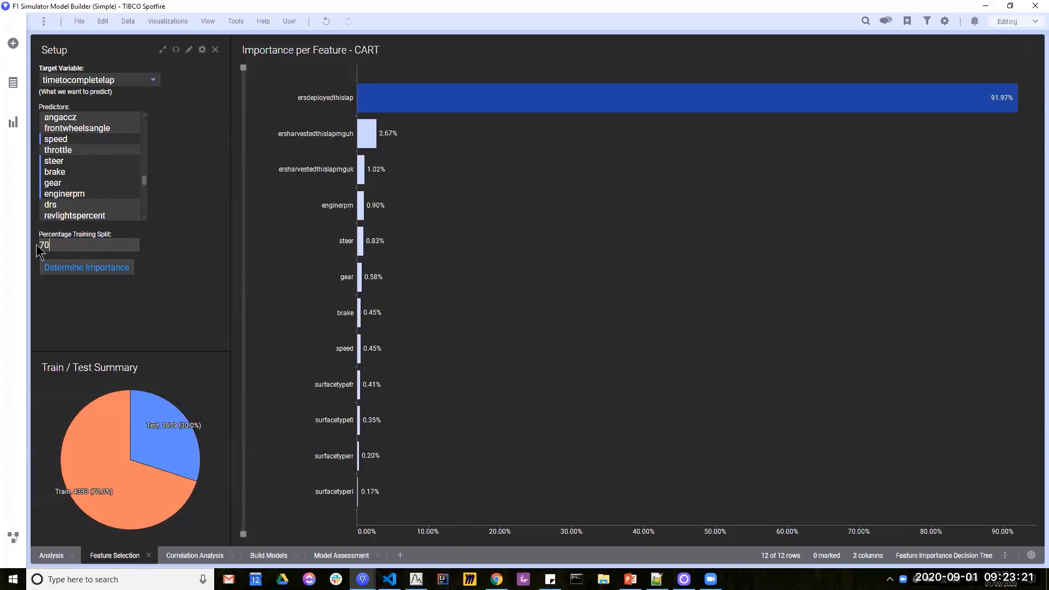
pyautogui.press('BackSpace')
pyautogui.press('BackSpace')
pyautogui.write('80')
pyautogui.click(89, 271)
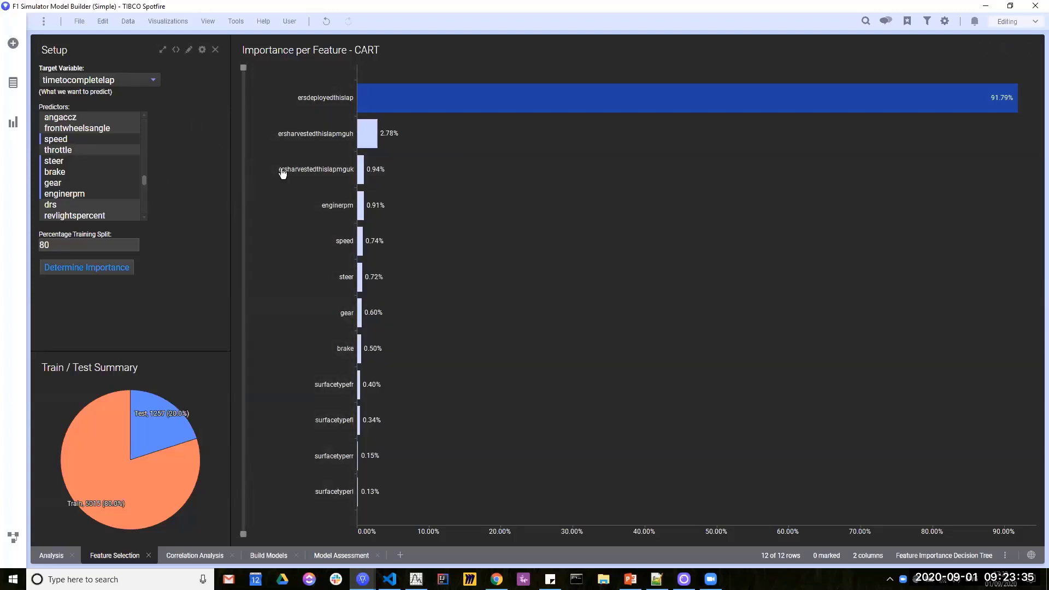
# Switch to the full F1 Simulator Model Builder analysis and open the Feature Importance (Multiple Methods) data function script in an enlarged window.
pyautogui.moveTo(362, 579)
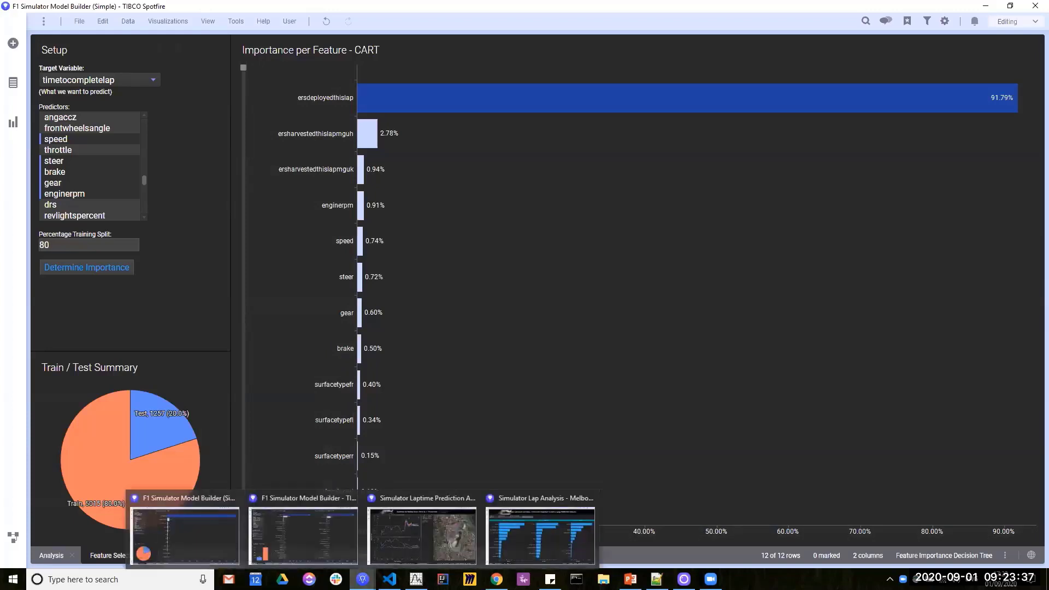
pyautogui.click(308, 549)
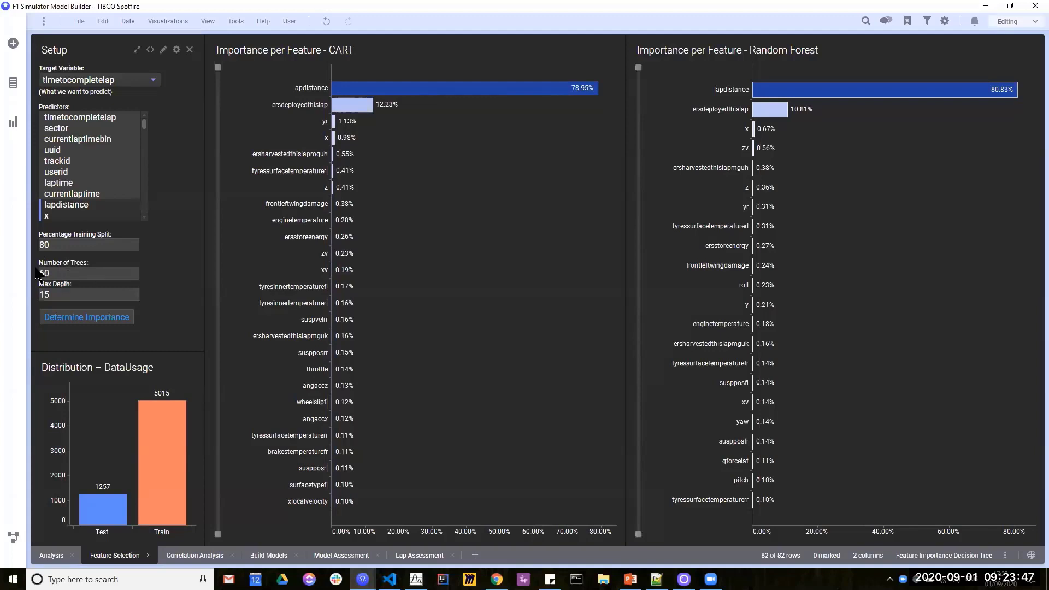
pyautogui.rightClick(173, 169)
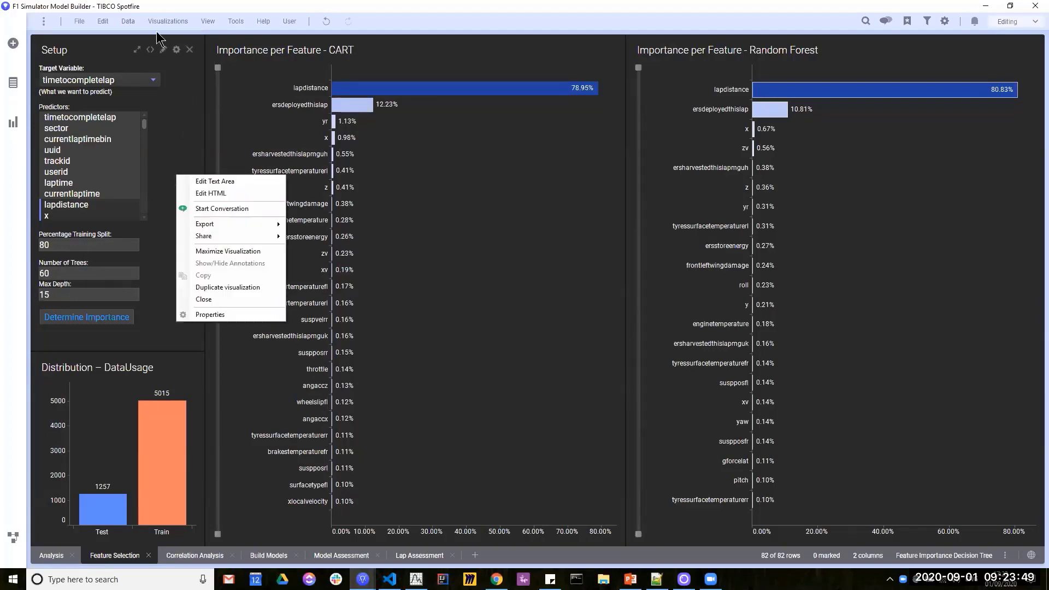
pyautogui.click(131, 25)
pyautogui.click(201, 246)
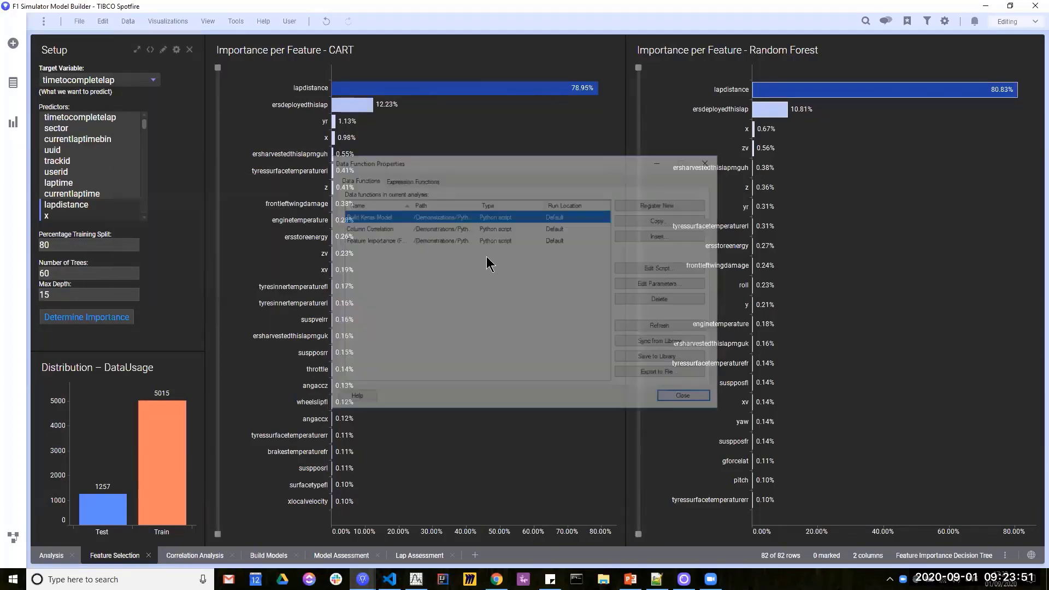
pyautogui.click(400, 243)
pyautogui.click(664, 268)
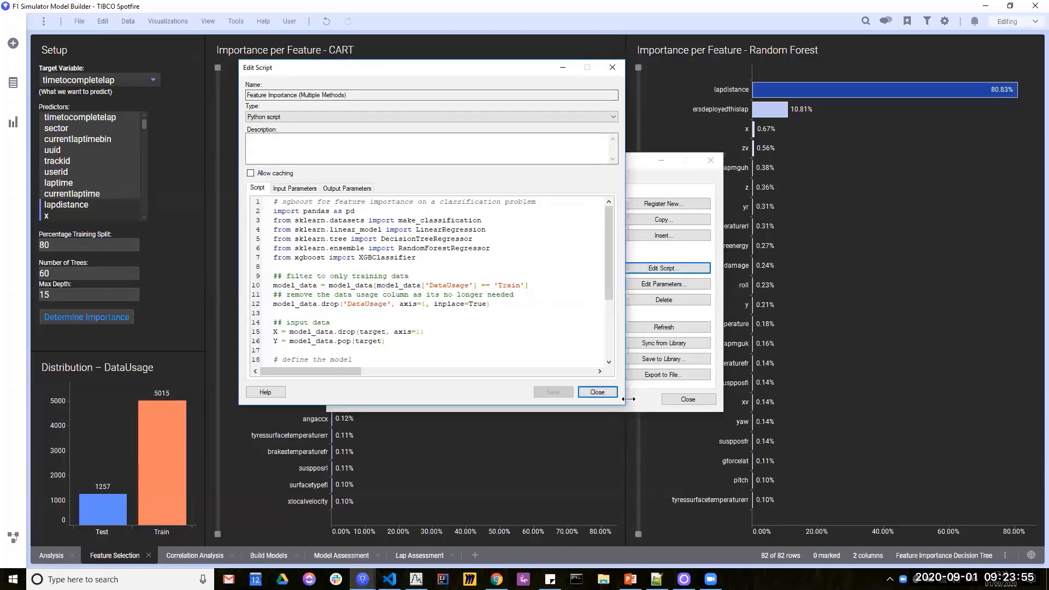
pyautogui.moveTo(628, 407); pyautogui.dragTo(840, 514)
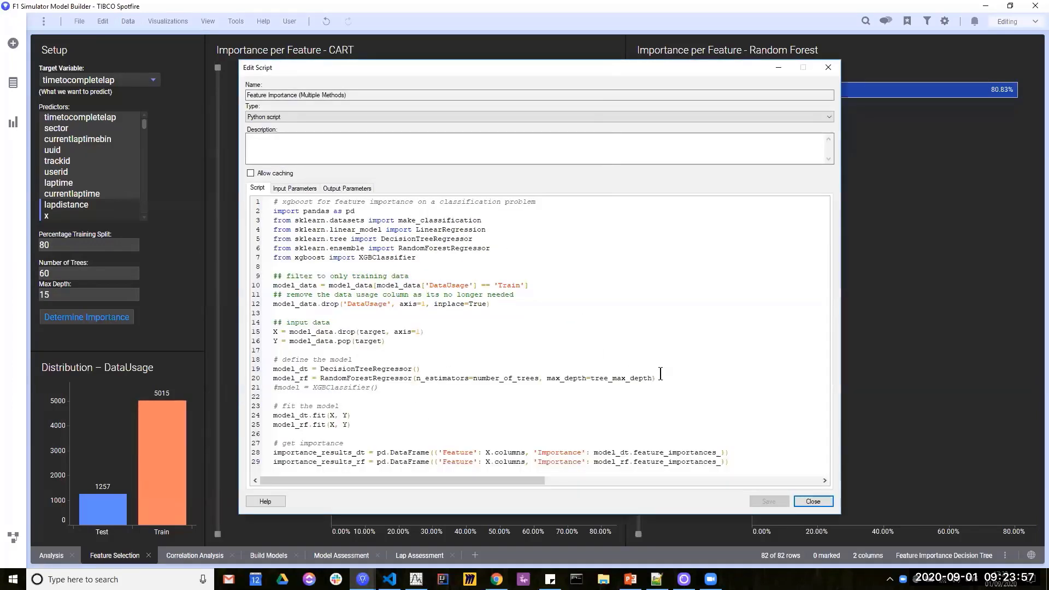
# Examine the script lines that define the DecisionTreeRegressor and RandomForestRegressor models.
pyautogui.moveTo(660, 373); pyautogui.dragTo(265, 381)
pyautogui.click(384, 384)
pyautogui.doubleClick(372, 377)
pyautogui.click(374, 366)
pyautogui.doubleClick(374, 366)
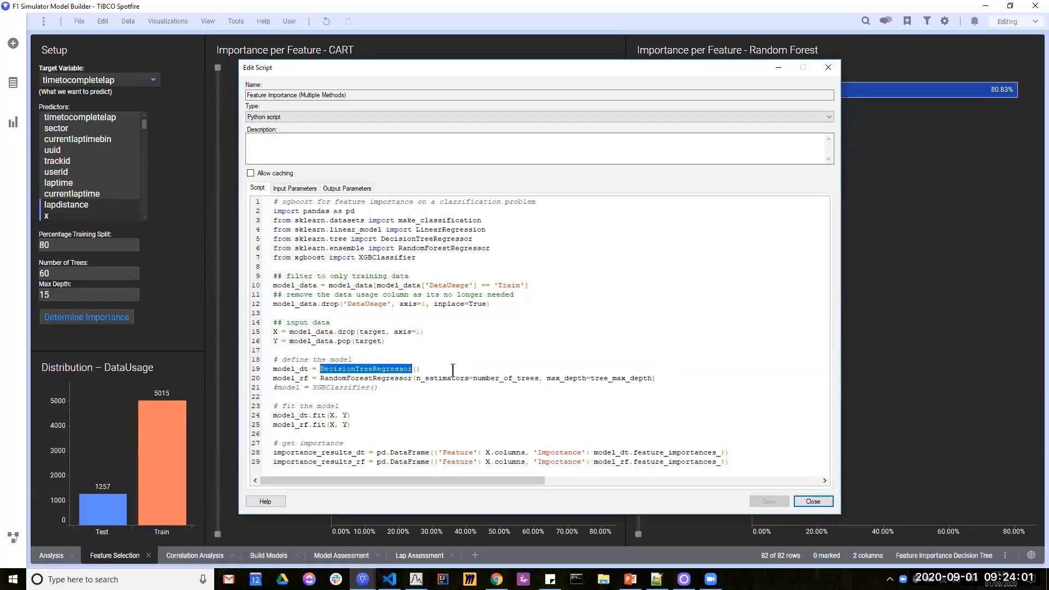
pyautogui.click(453, 370)
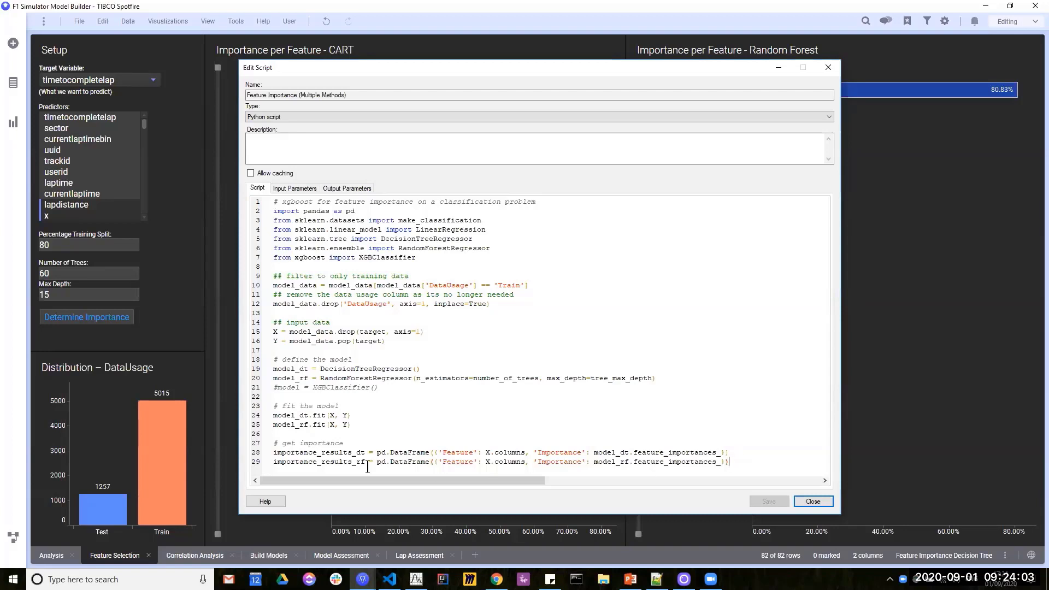
# Examine the importance_results_dt and importance_results_rf assignments and the script's output parameters.
pyautogui.moveTo(741, 462); pyautogui.dragTo(266, 452)
pyautogui.click(334, 452)
pyautogui.doubleClick(336, 452)
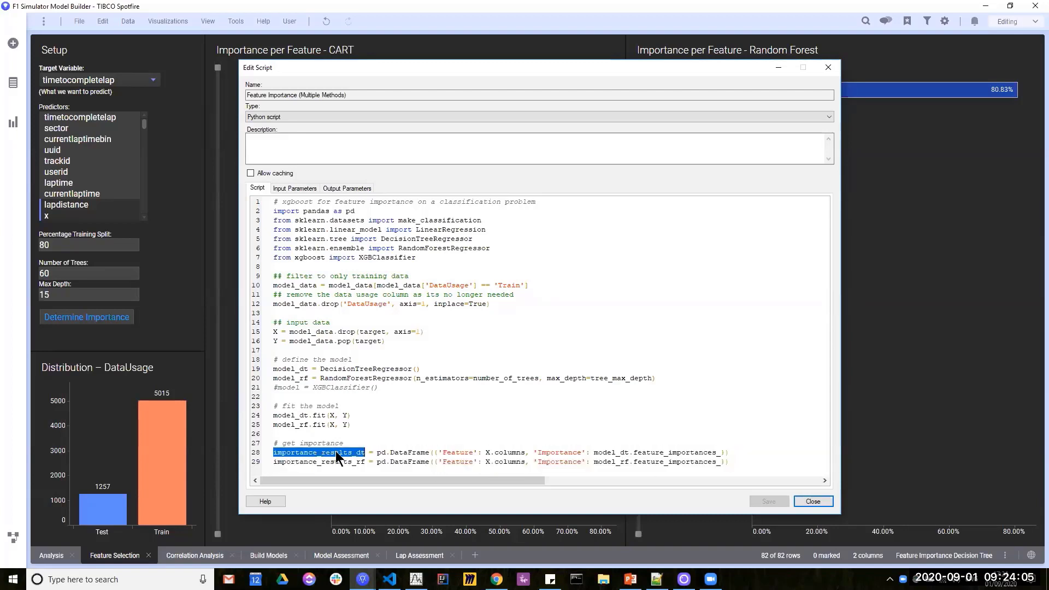
pyautogui.doubleClick(345, 462)
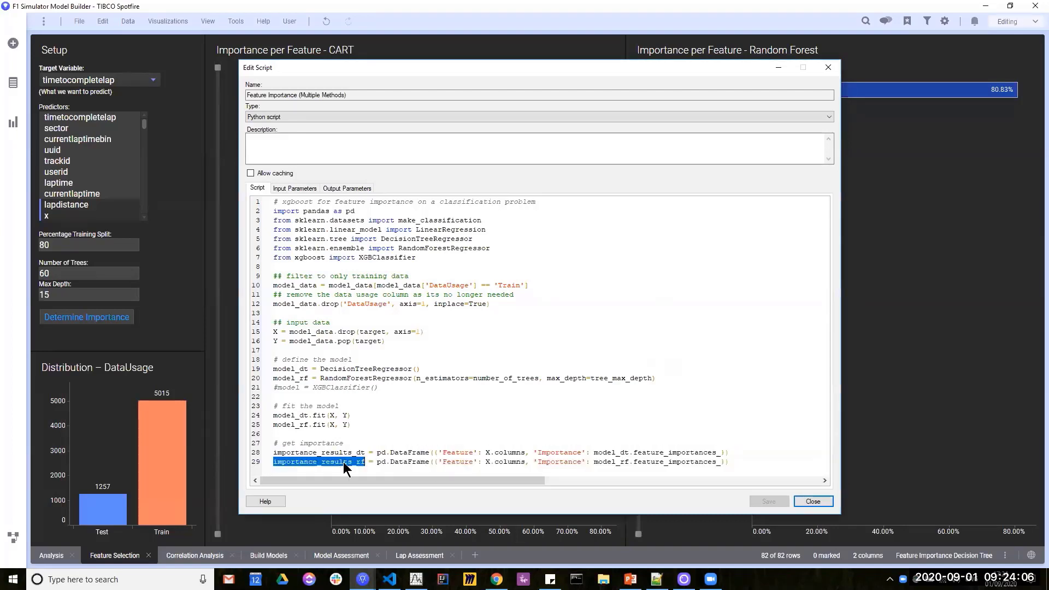
pyautogui.click(337, 188)
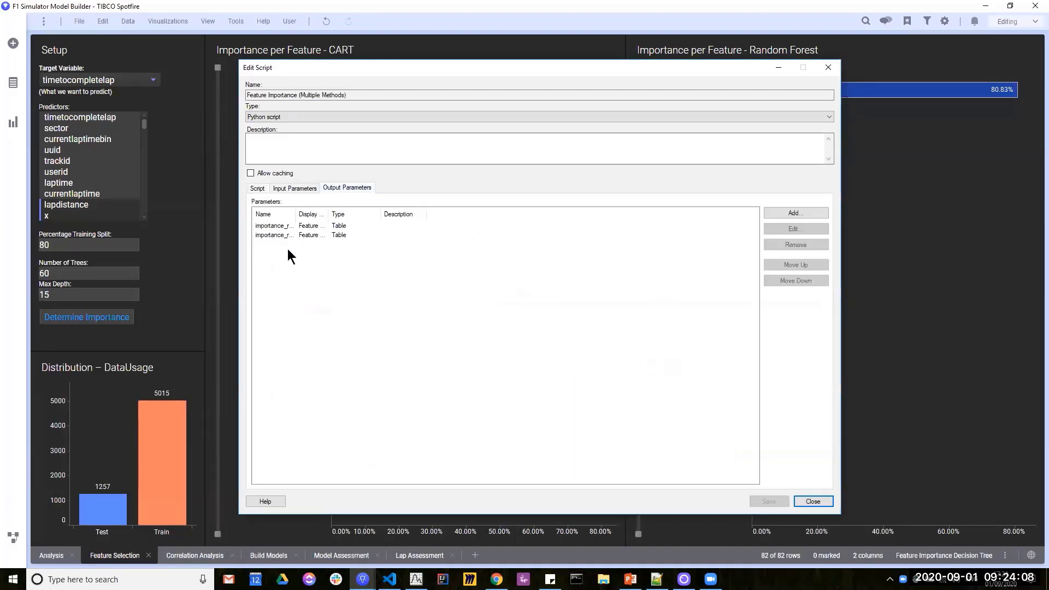
# Return to the script code and examine the number_of_trees and tree_max_depth arguments of RandomForestRegressor.
pyautogui.click(255, 188)
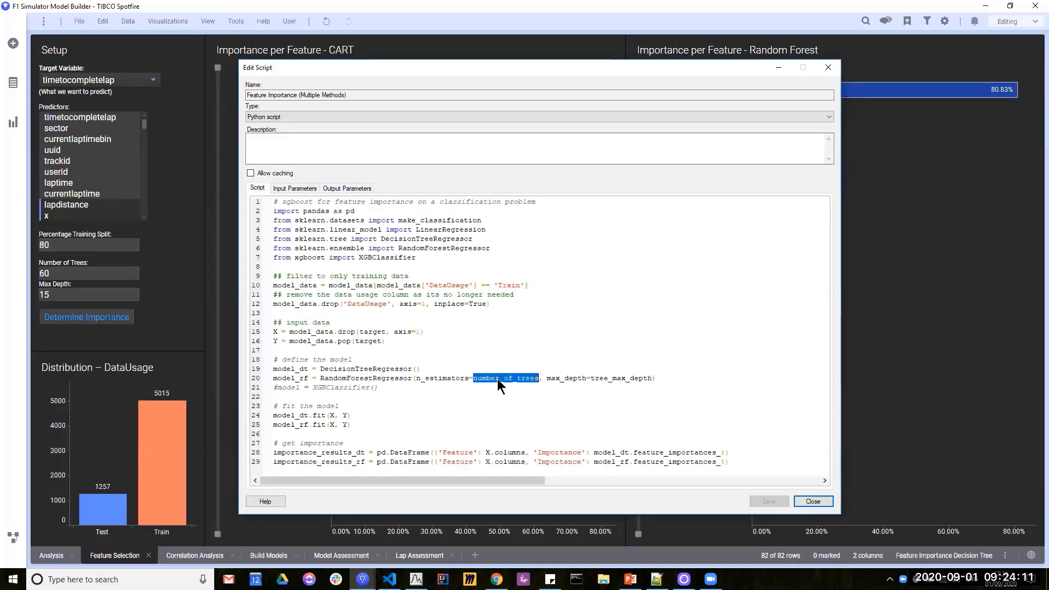
pyautogui.doubleClick(611, 379)
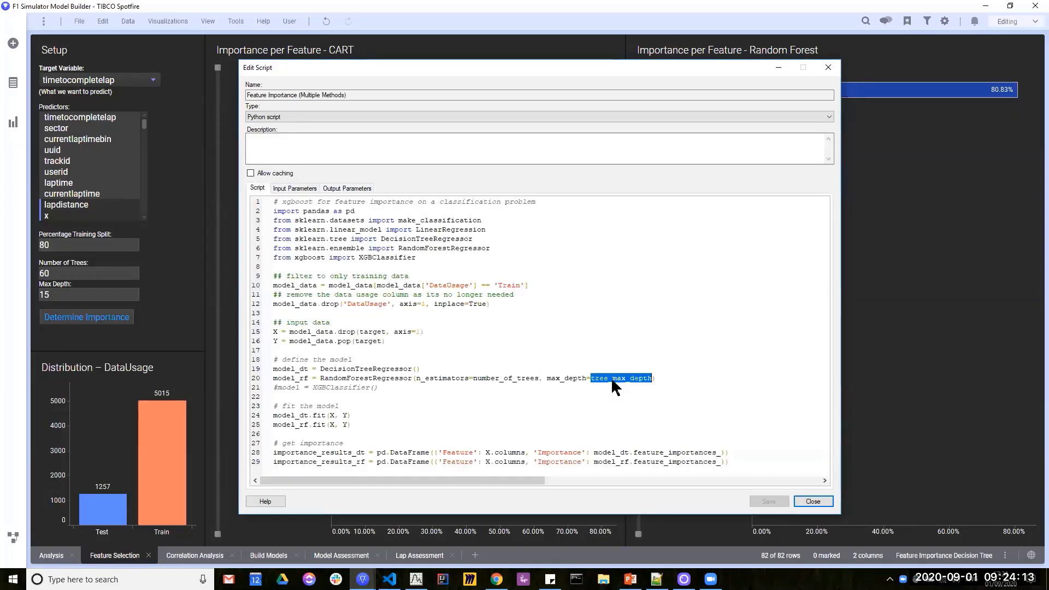
pyautogui.doubleClick(396, 378)
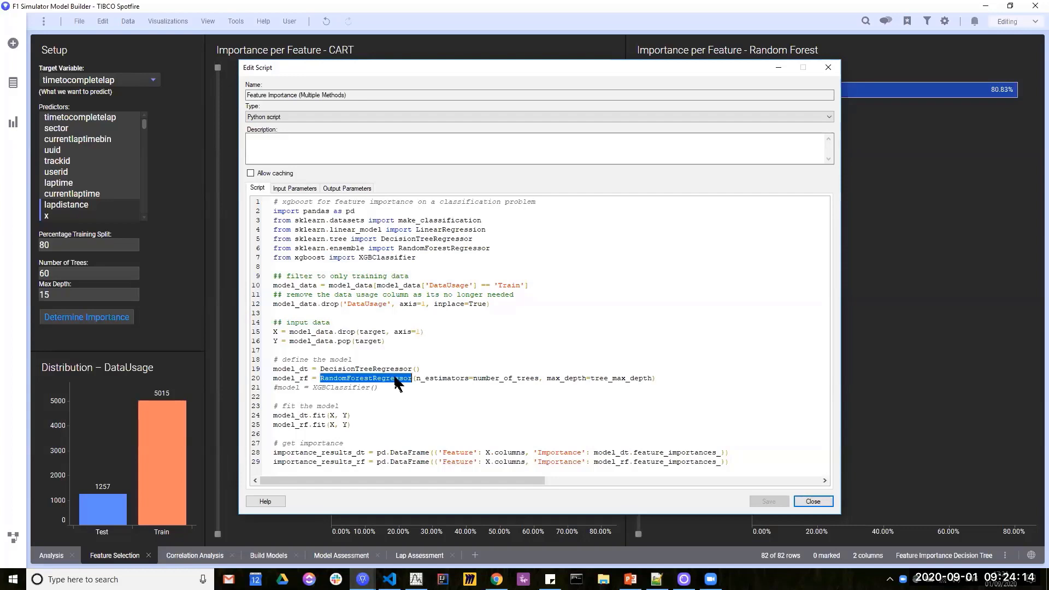
# Try hard-coding n_estimators as 50 and max_depth as 15 in the RandomForestRegressor line, and undo both edits.
pyautogui.click(498, 378)
pyautogui.write('50')
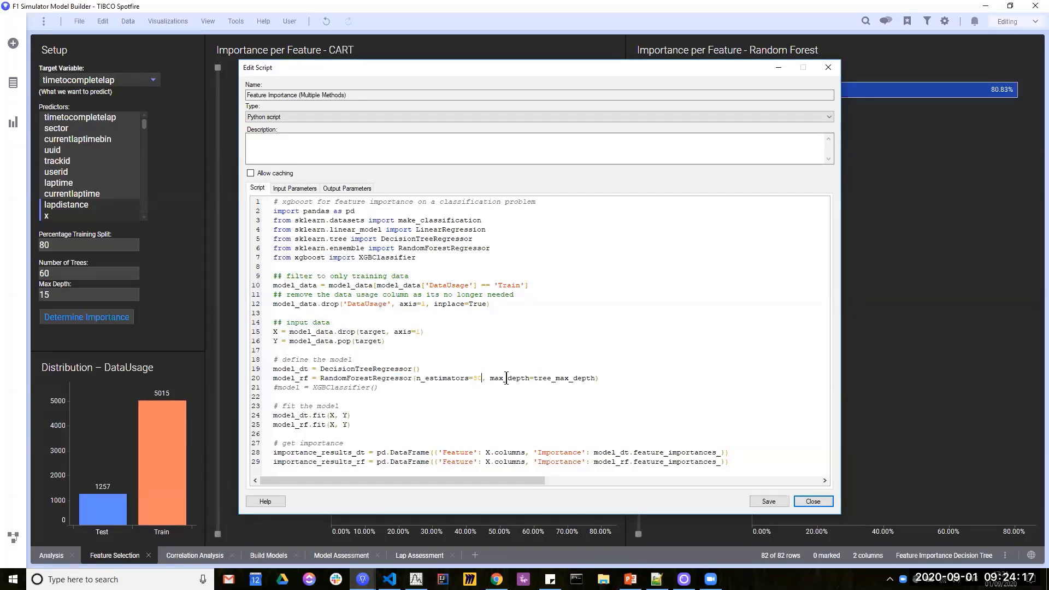
pyautogui.moveTo(595, 378); pyautogui.dragTo(571, 372)
pyautogui.doubleClick(571, 379)
pyautogui.write('15')
pyautogui.hotkey('ctrl', 'z')
pyautogui.hotkey('ctrl', 'z')
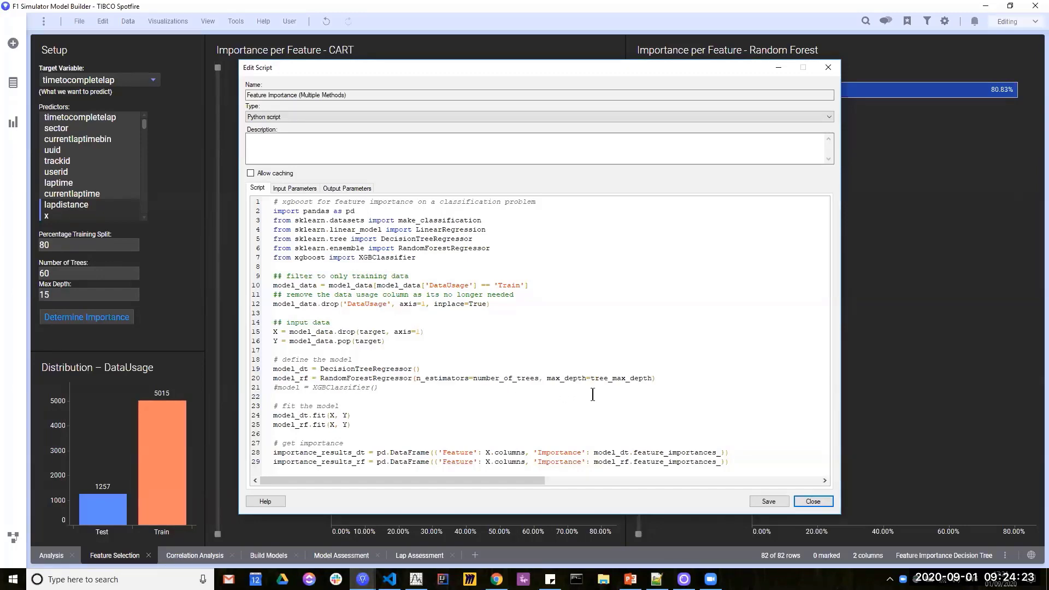
# Examine the script's number_of_trees and tree_max_depth input parameters, and close the script without saving changes.
pyautogui.click(299, 186)
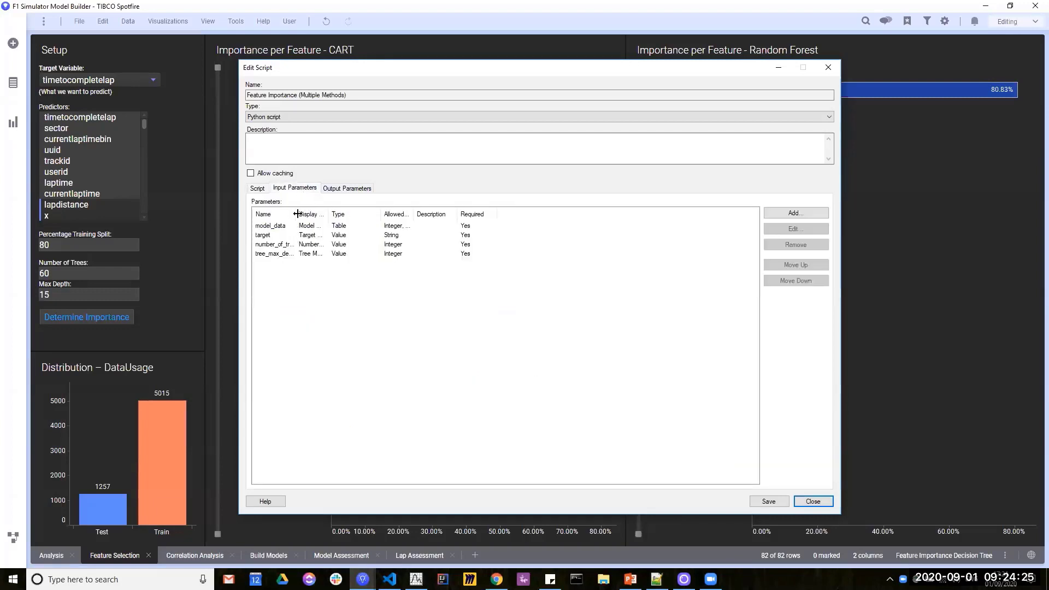
pyautogui.moveTo(297, 214); pyautogui.dragTo(352, 214)
pyautogui.click(303, 243)
pyautogui.click(281, 253)
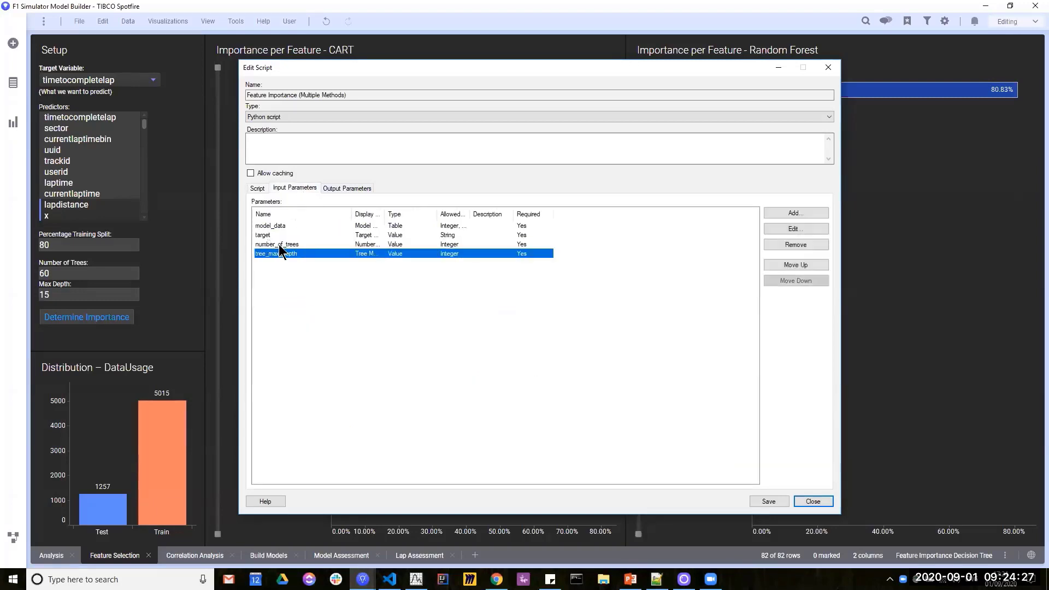
pyautogui.click(279, 247)
pyautogui.click(279, 251)
pyautogui.click(256, 189)
pyautogui.click(812, 500)
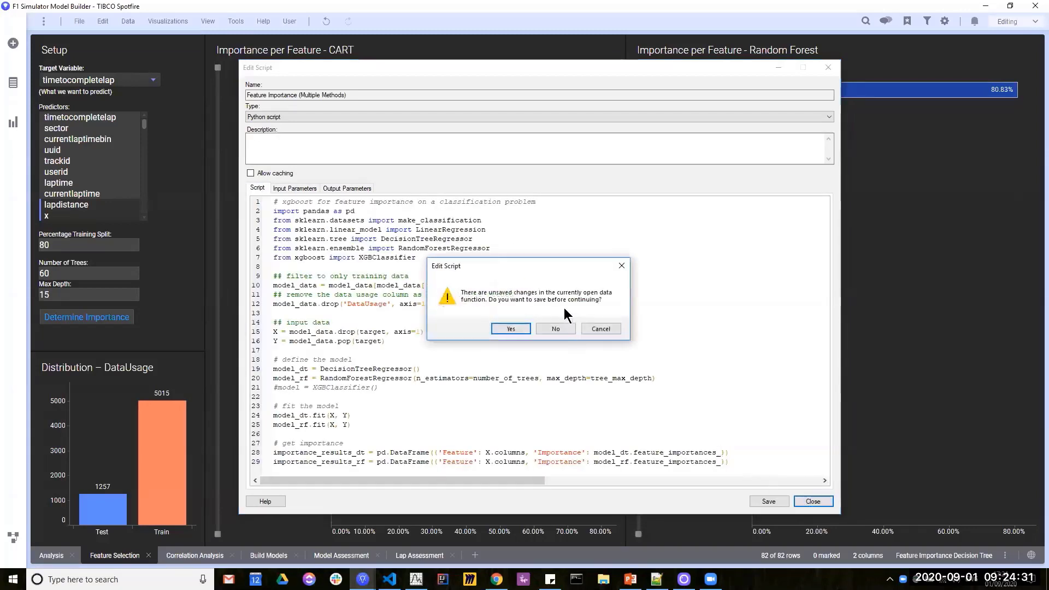
pyautogui.click(548, 329)
pyautogui.click(700, 401)
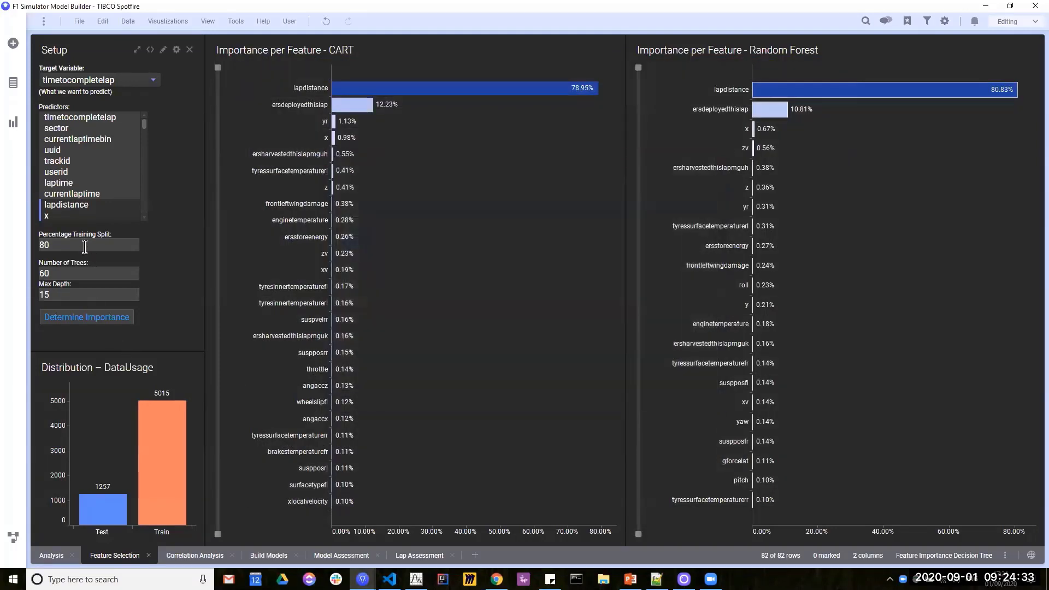
# Set the number of trees to 40 and the max depth to 20, and rerun the importance calculation.
pyautogui.moveTo(56, 295); pyautogui.dragTo(30, 296)
pyautogui.write('40')
pyautogui.press('Tab')
pyautogui.write('209')
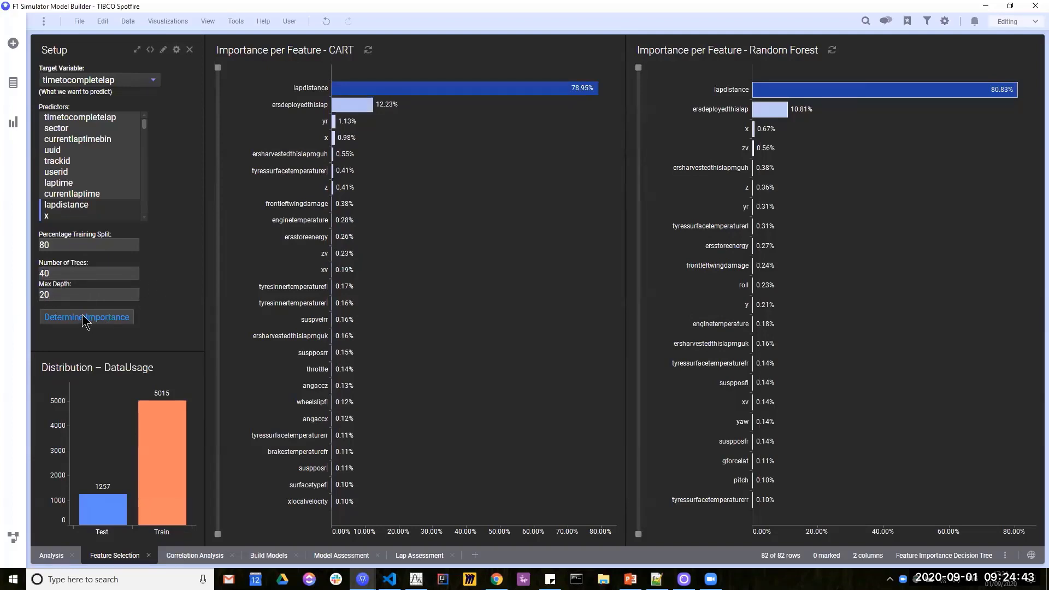
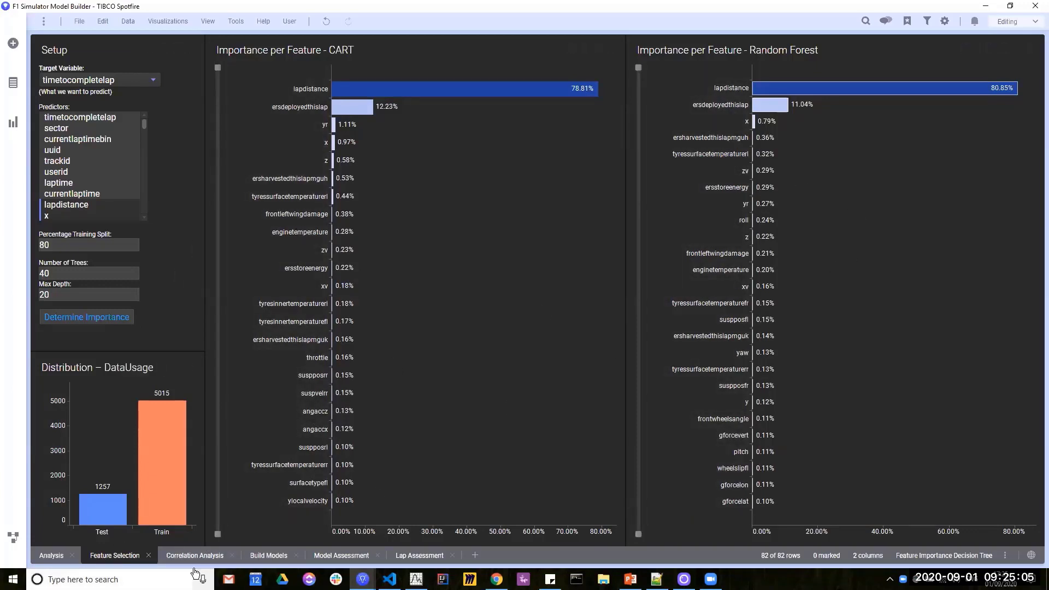
# Mark the Random Forest chart's features from lapdistance down to yr and calculate their Spearman correlations on the Correlation Analysis page.
pyautogui.click(872, 186)
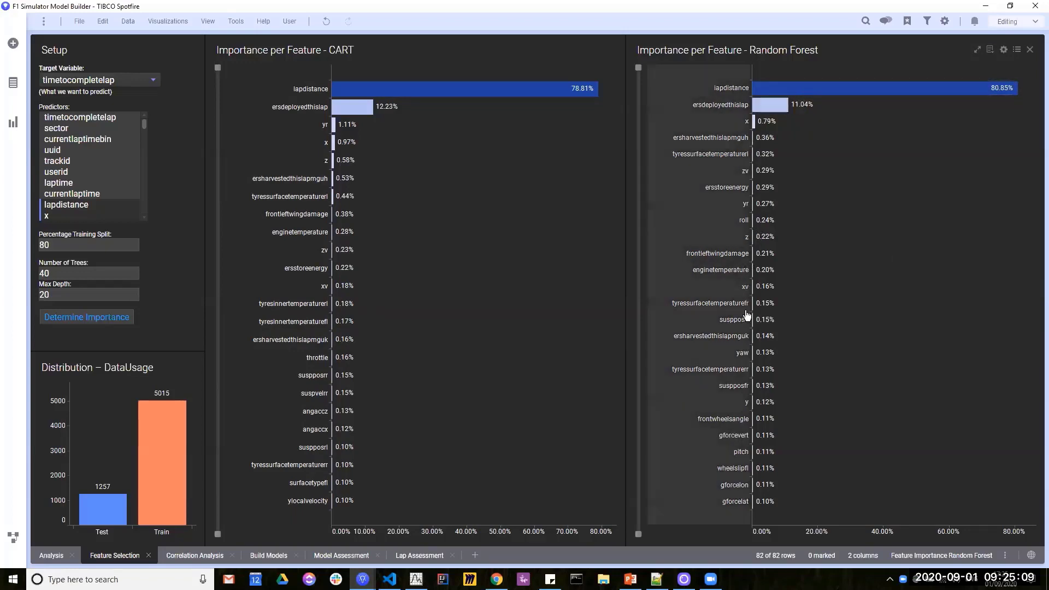
pyautogui.moveTo(638, 534); pyautogui.dragTo(659, 405)
pyautogui.moveTo(864, 283); pyautogui.dragTo(756, 141)
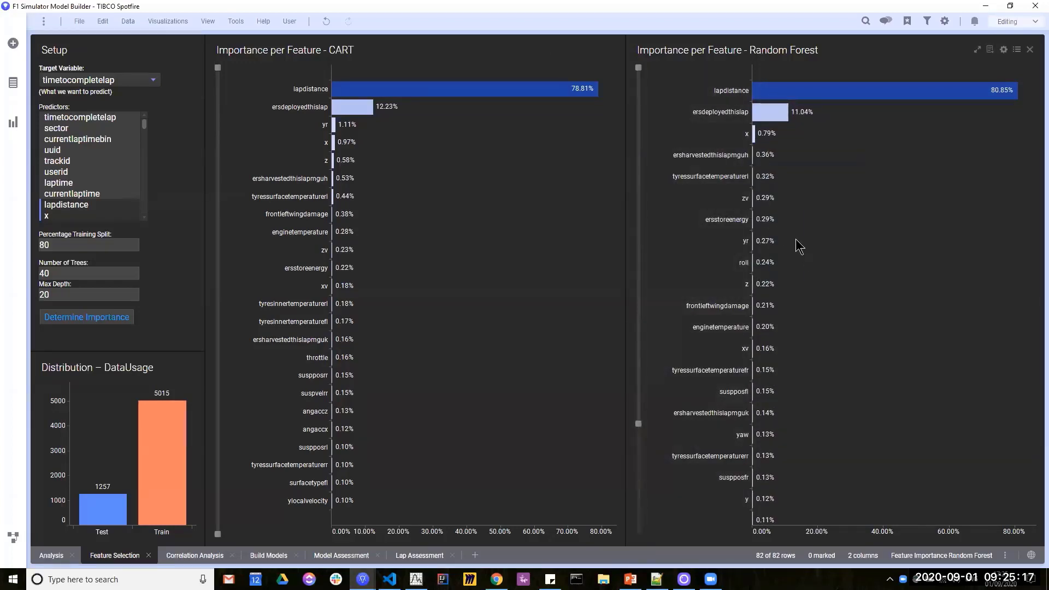
pyautogui.moveTo(795, 238); pyautogui.dragTo(729, 83)
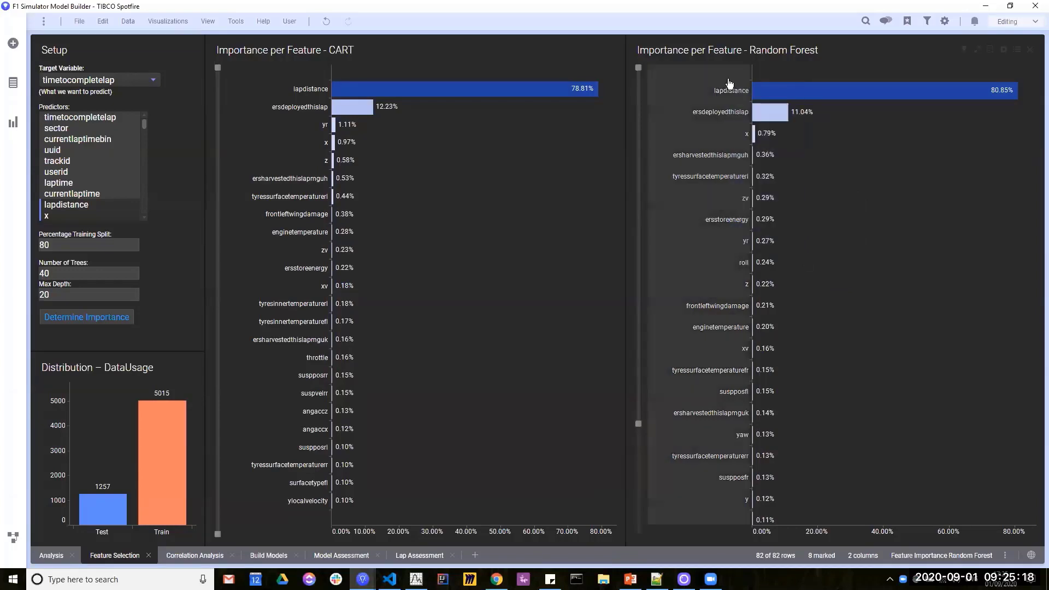
pyautogui.click(197, 556)
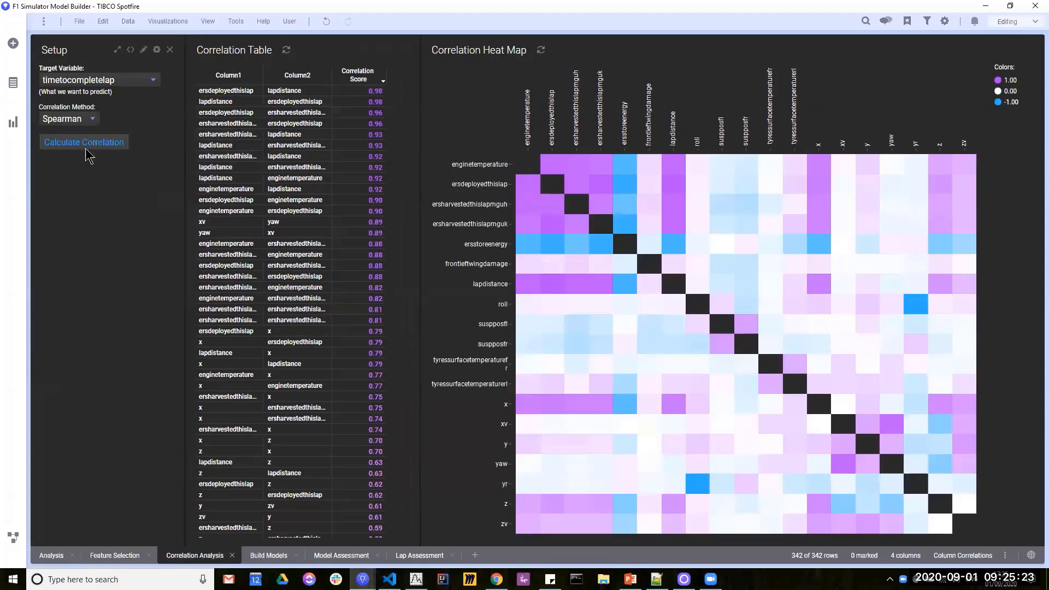
pyautogui.click(75, 143)
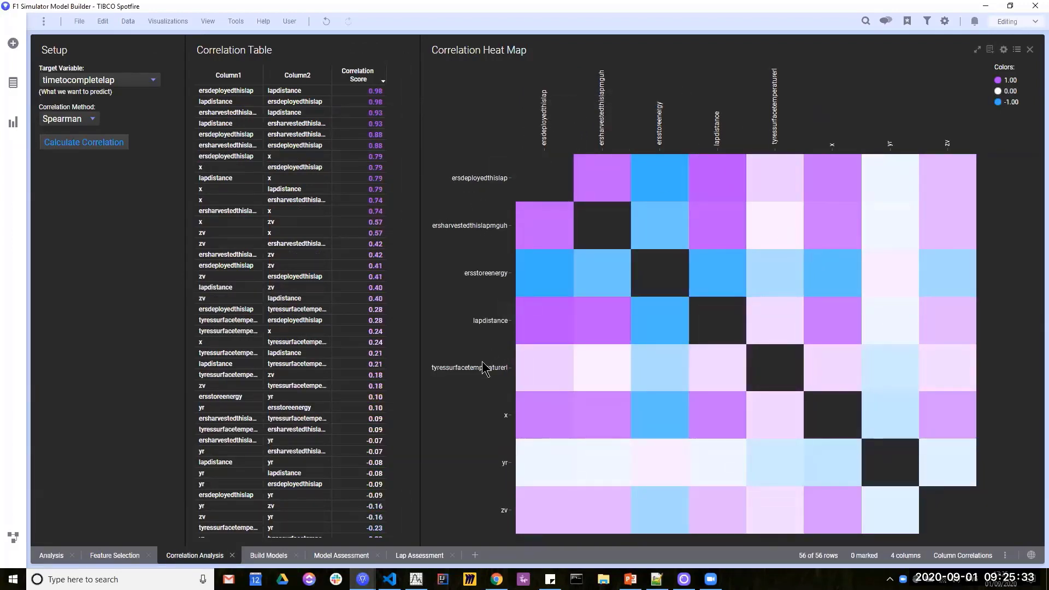
# Try the Pearson and Kendall correlation methods and return to Spearman.
pyautogui.click(84, 119)
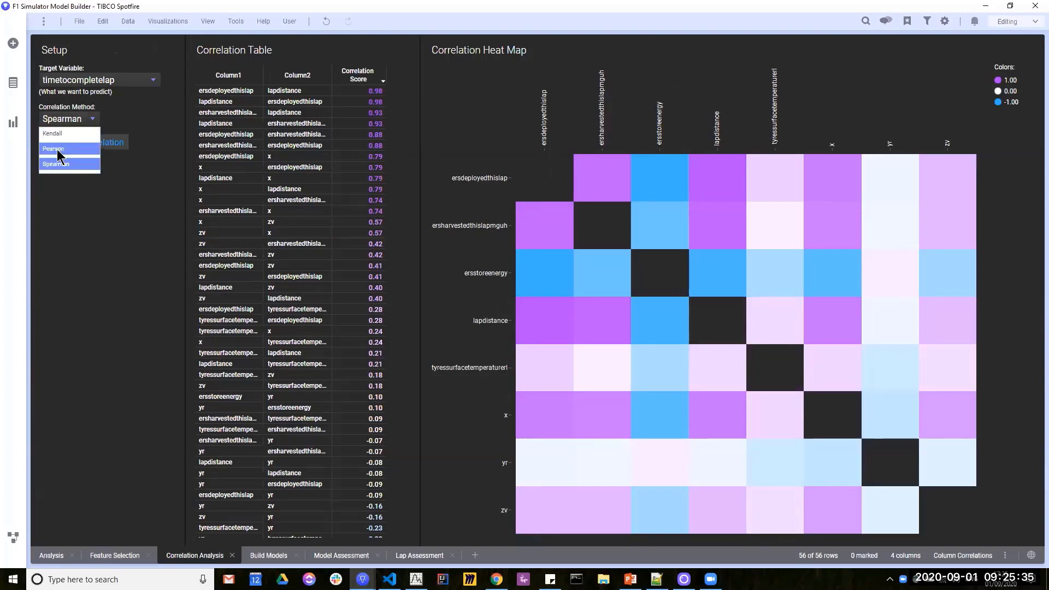
pyautogui.click(55, 133)
pyautogui.click(101, 143)
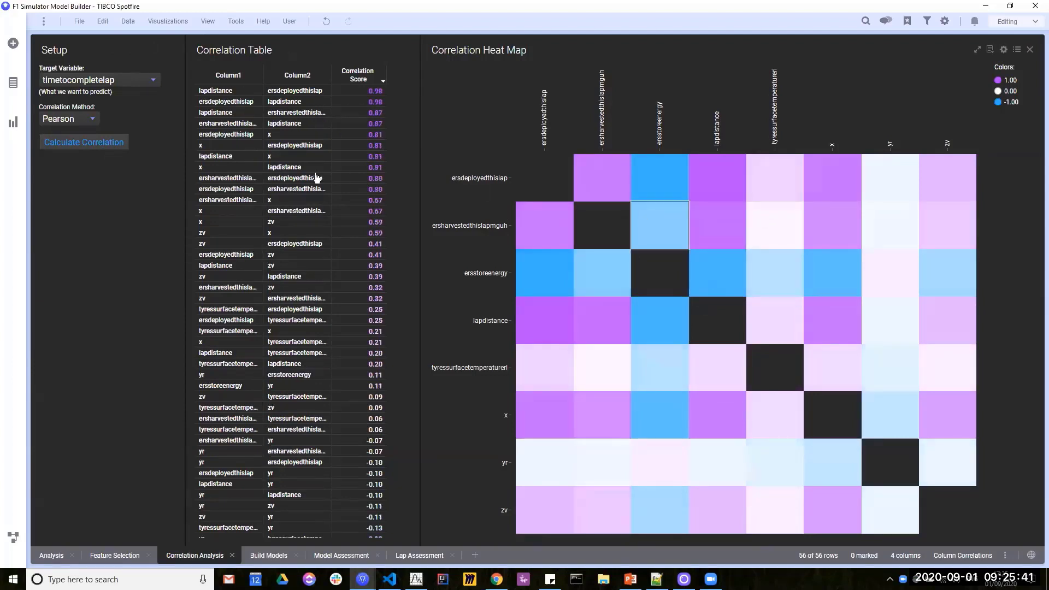
pyautogui.click(88, 119)
pyautogui.click(91, 148)
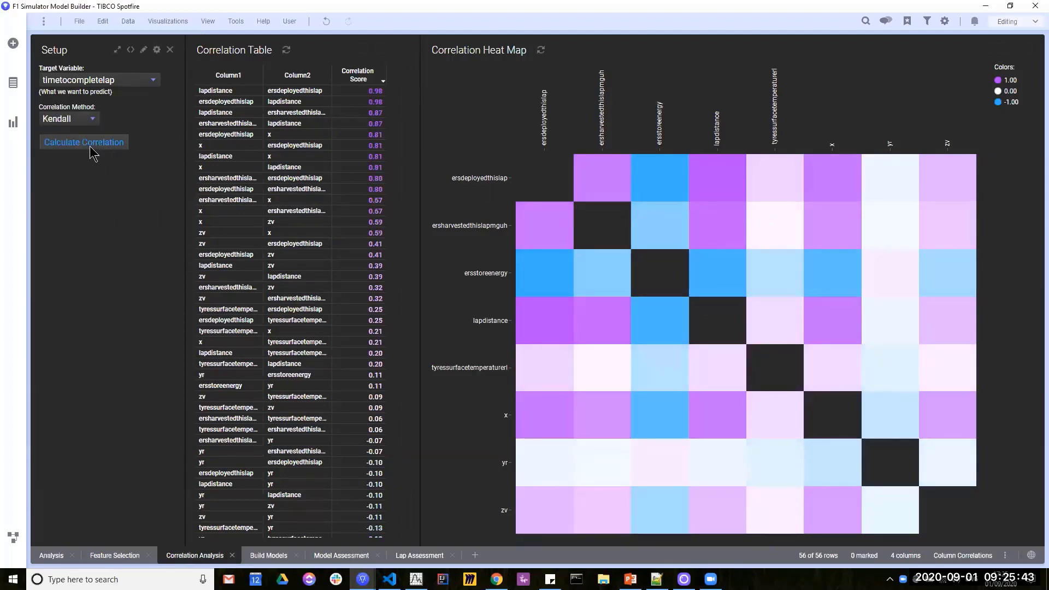
pyautogui.click(87, 124)
pyautogui.click(93, 150)
# Open the Column Correlation data function's script and examine the line that passes correlation_method to corrwith.
pyautogui.click(128, 22)
pyautogui.click(177, 230)
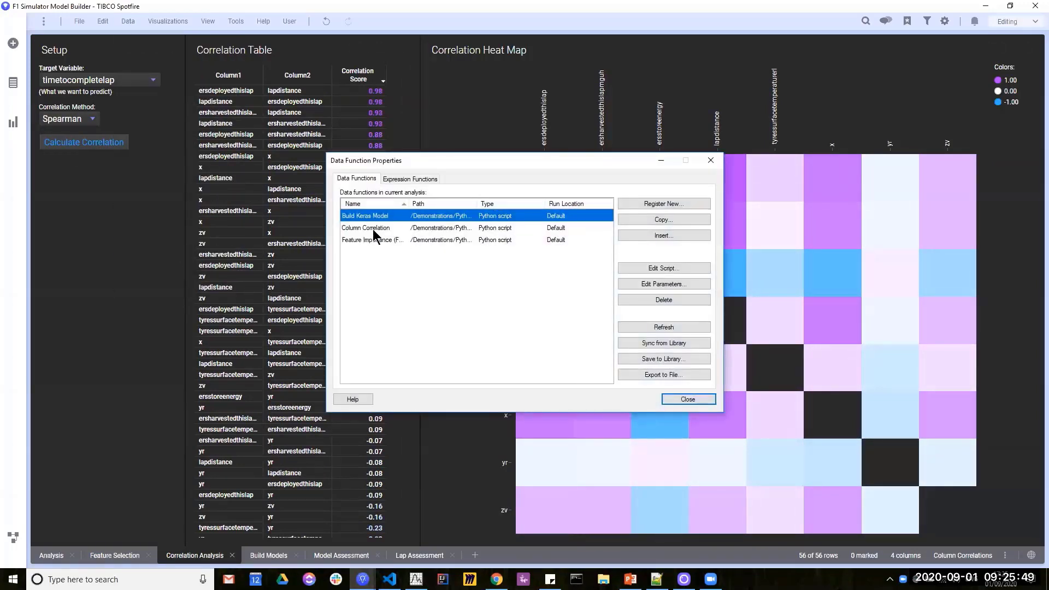
pyautogui.click(373, 229)
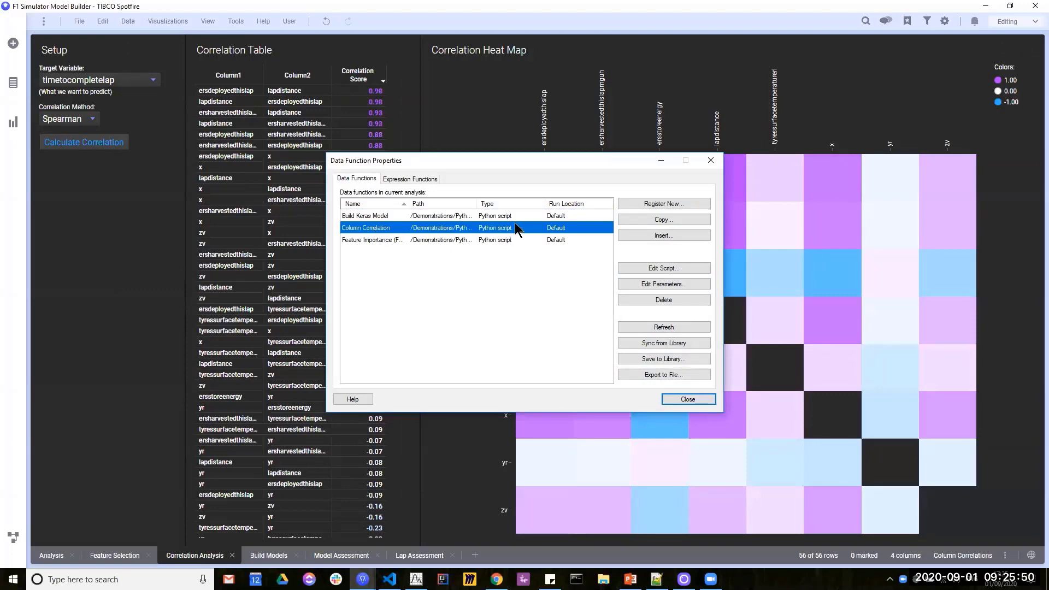
pyautogui.click(663, 268)
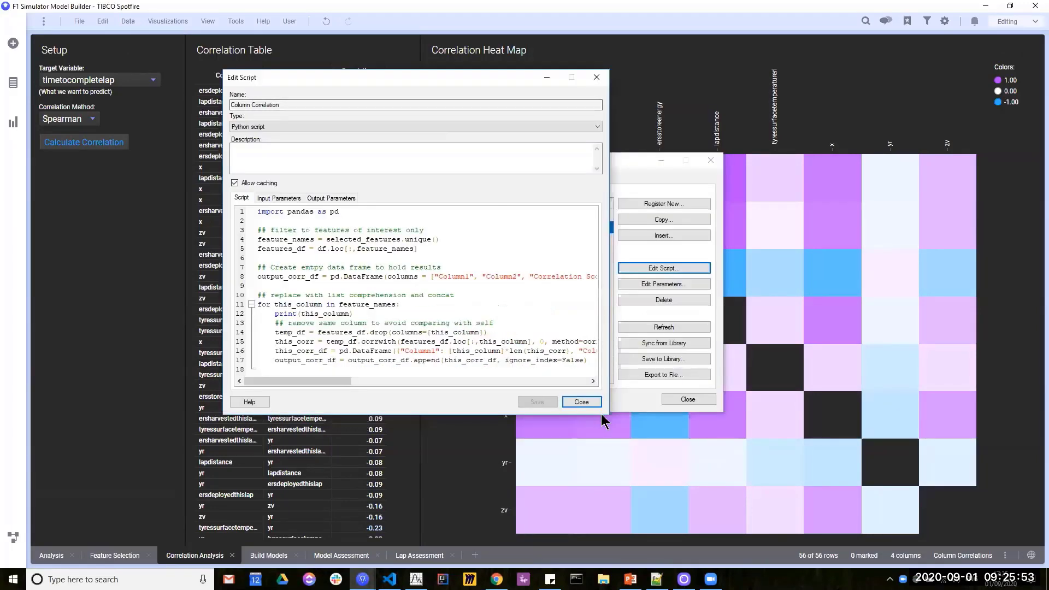
pyautogui.moveTo(606, 415); pyautogui.dragTo(885, 521)
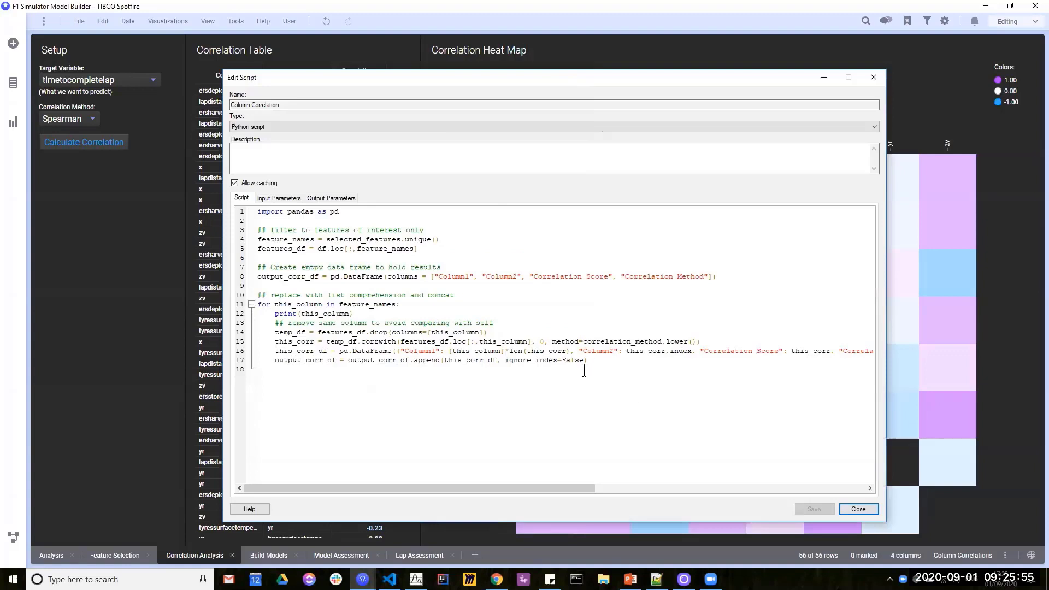
pyautogui.doubleClick(615, 342)
pyautogui.click(358, 289)
pyautogui.click(855, 508)
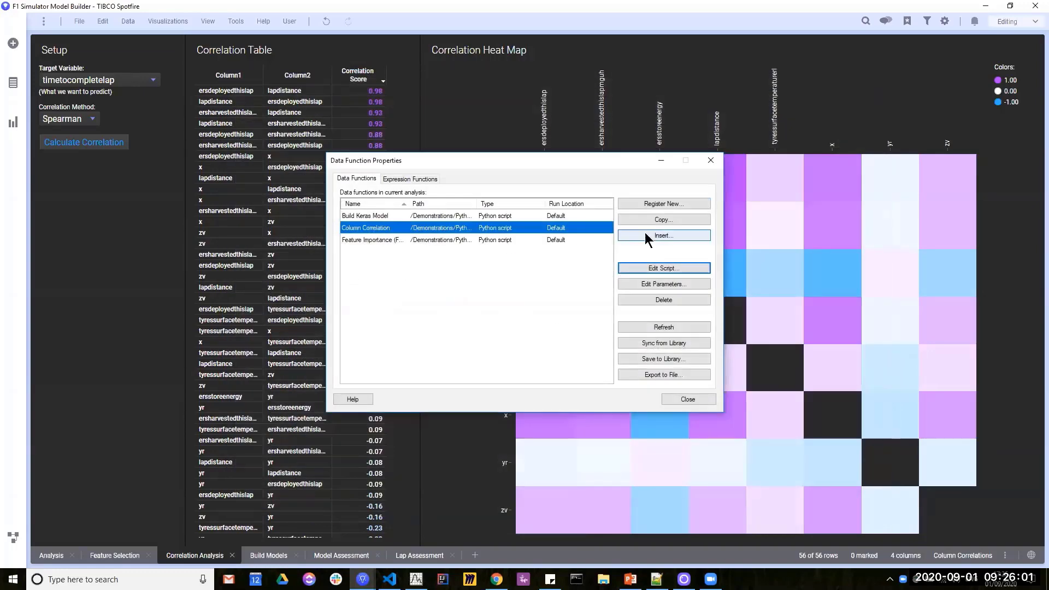
# Examine how the Column Correlation function's Selected Features input is limited by marked rows, and leave its parameters unchanged.
pyautogui.click(666, 285)
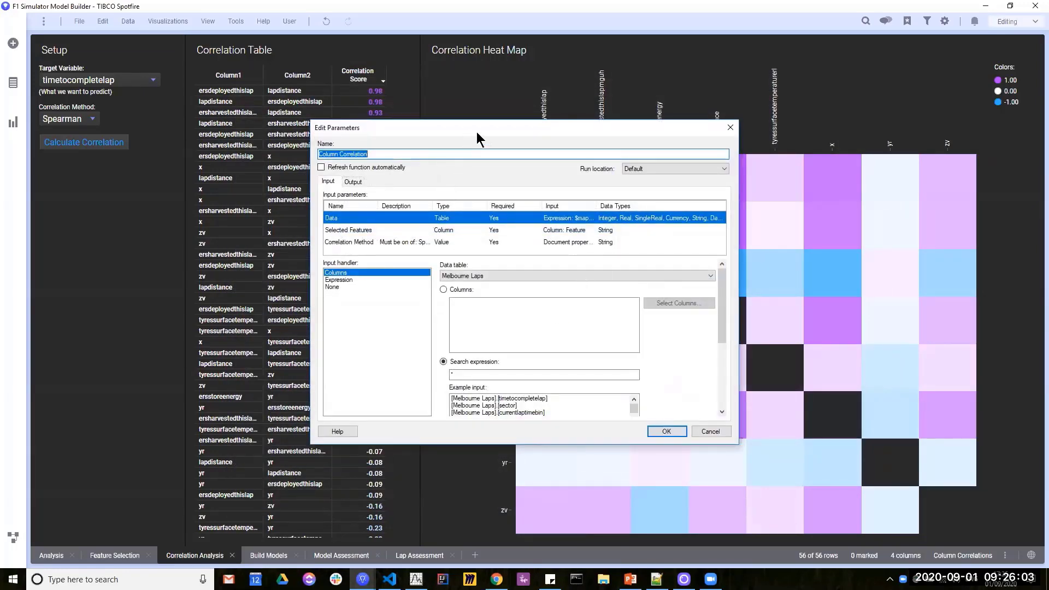
pyautogui.moveTo(477, 133); pyautogui.dragTo(406, 79)
pyautogui.click(285, 176)
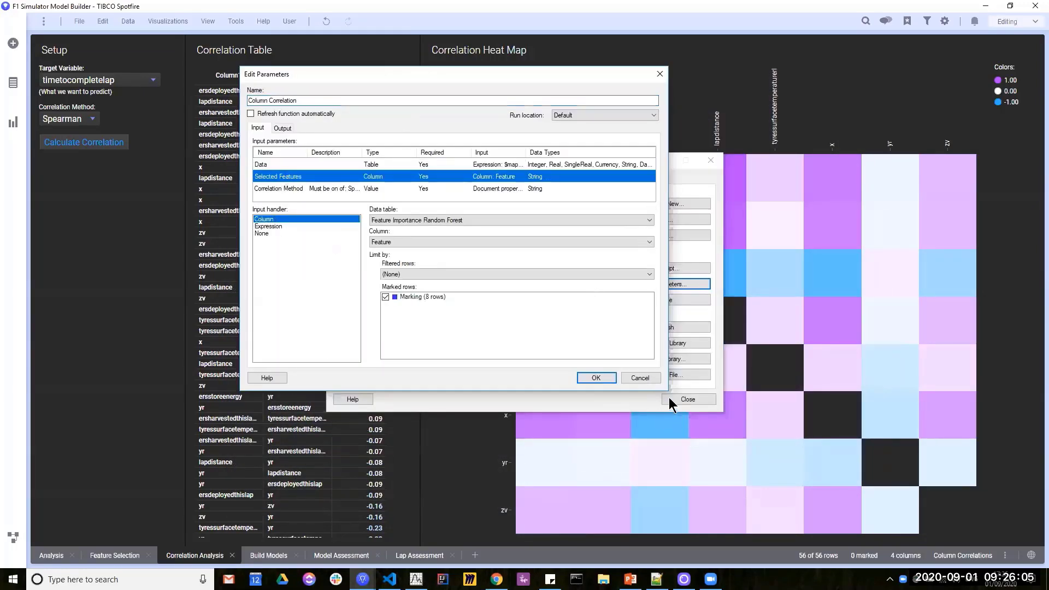
pyautogui.moveTo(668, 390); pyautogui.dragTo(669, 390)
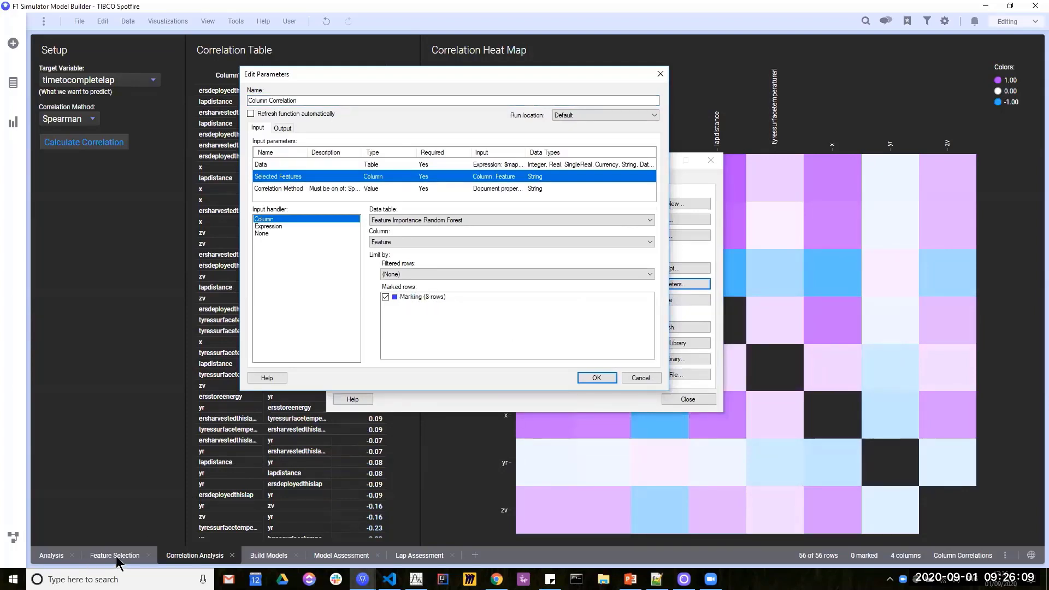
pyautogui.click(640, 378)
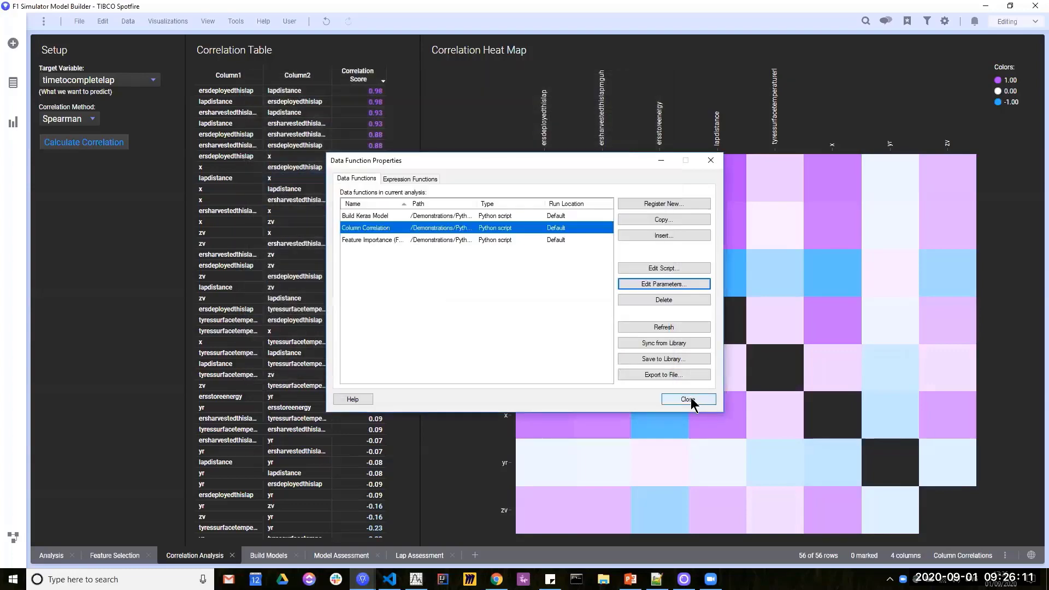
pyautogui.click(689, 399)
# Mark only lapdistance, ersdeployedthislap and x in the Random Forest importance chart and calculate their Spearman correlations.
pyautogui.click(116, 555)
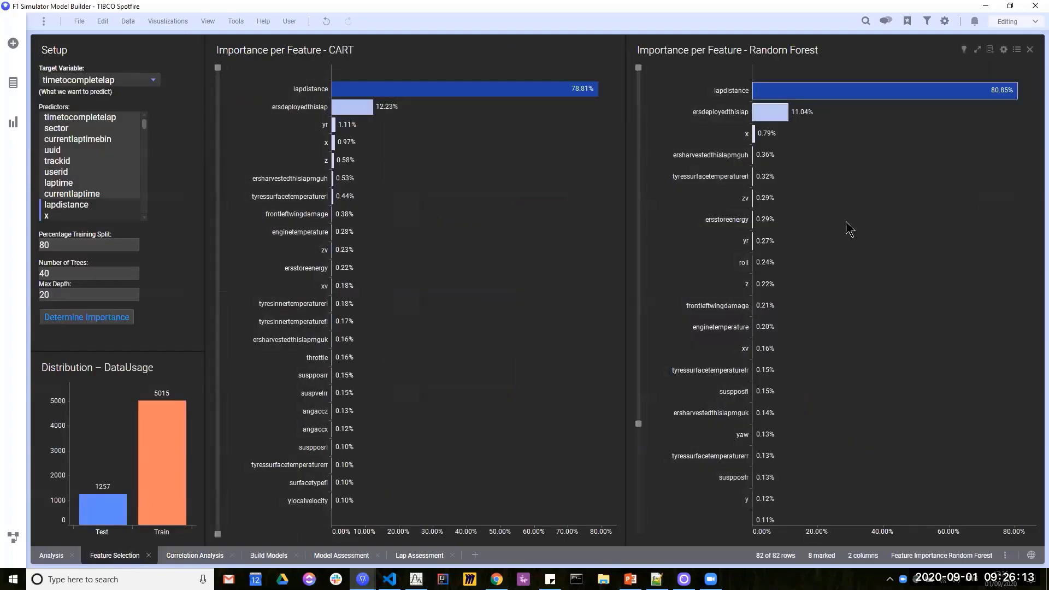
pyautogui.moveTo(850, 227); pyautogui.dragTo(838, 71)
pyautogui.moveTo(822, 159); pyautogui.dragTo(740, 90)
pyautogui.click(747, 131)
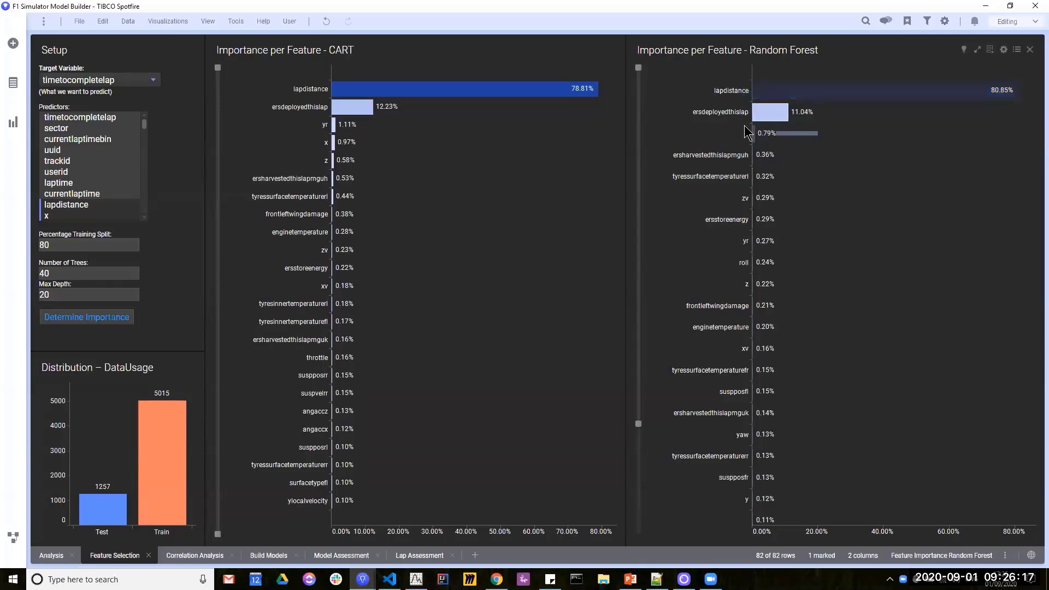
pyautogui.moveTo(818, 133); pyautogui.dragTo(699, 82)
pyautogui.click(218, 557)
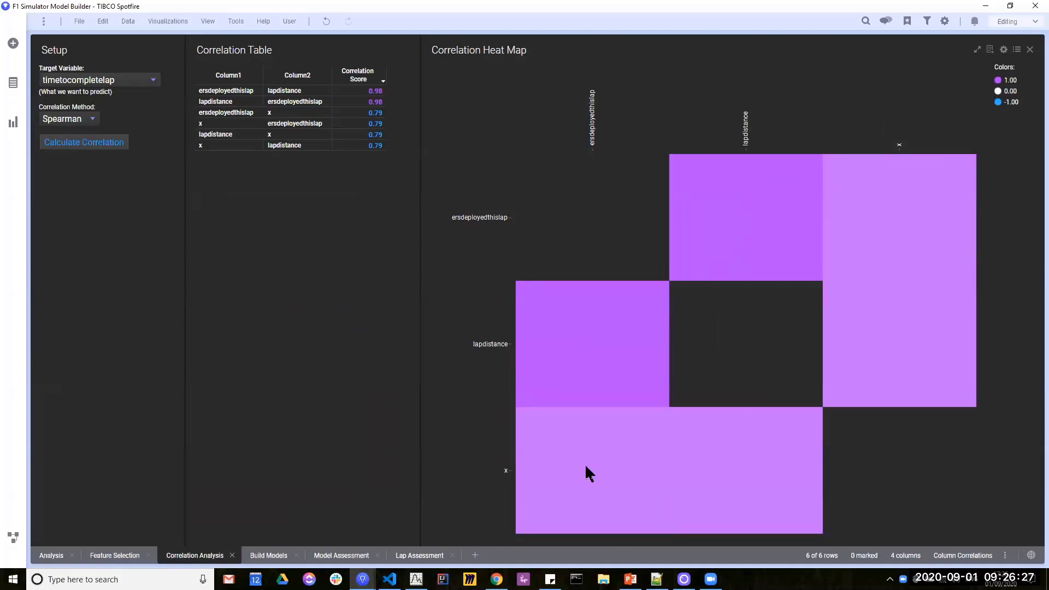
# Mark the Random Forest features from lapdistance down to enginetemperature and calculate their Spearman correlations.
pyautogui.click(115, 556)
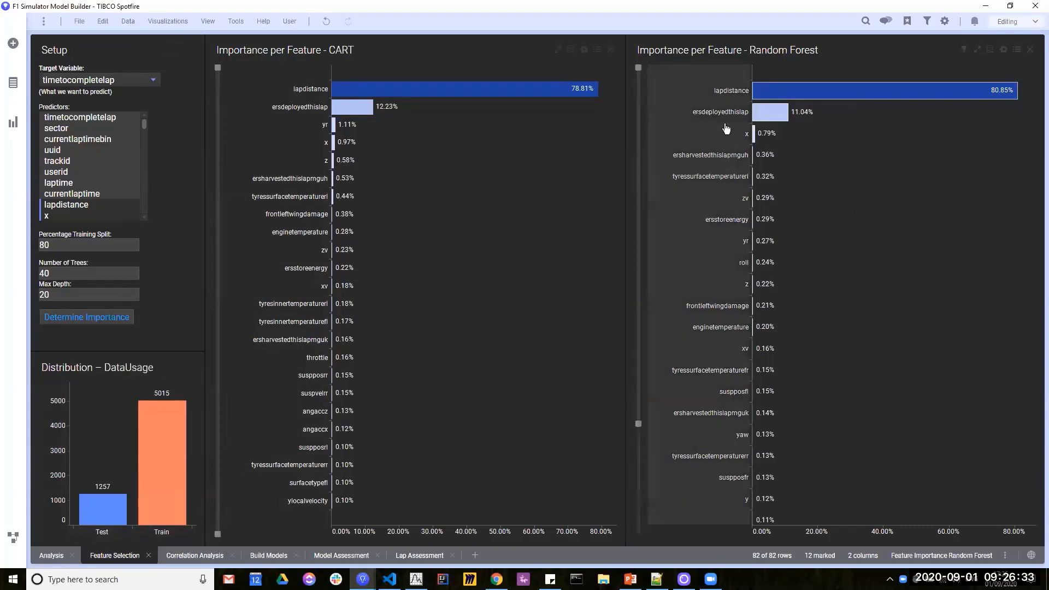
pyautogui.click(195, 554)
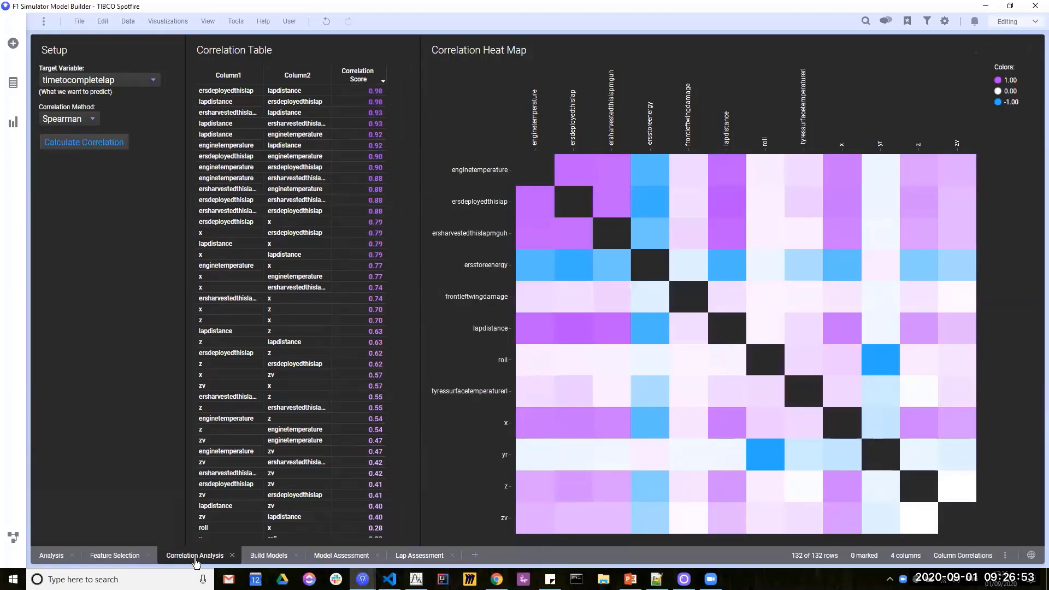
# Exclude ersdeployedthislap from the marked features in the Random Forest importance chart.
pyautogui.click(111, 555)
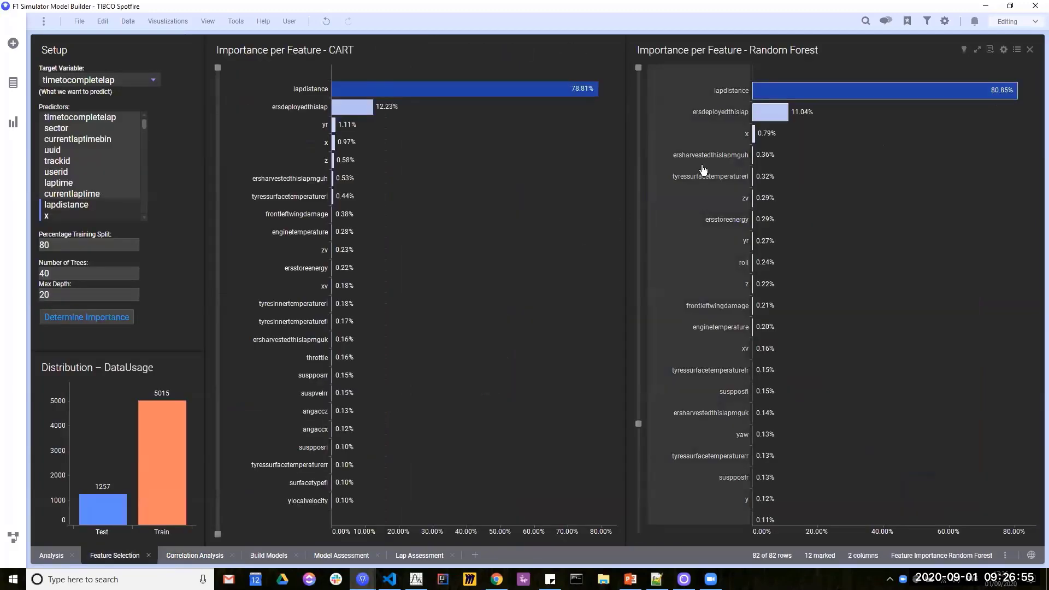
pyautogui.moveTo(777, 113)
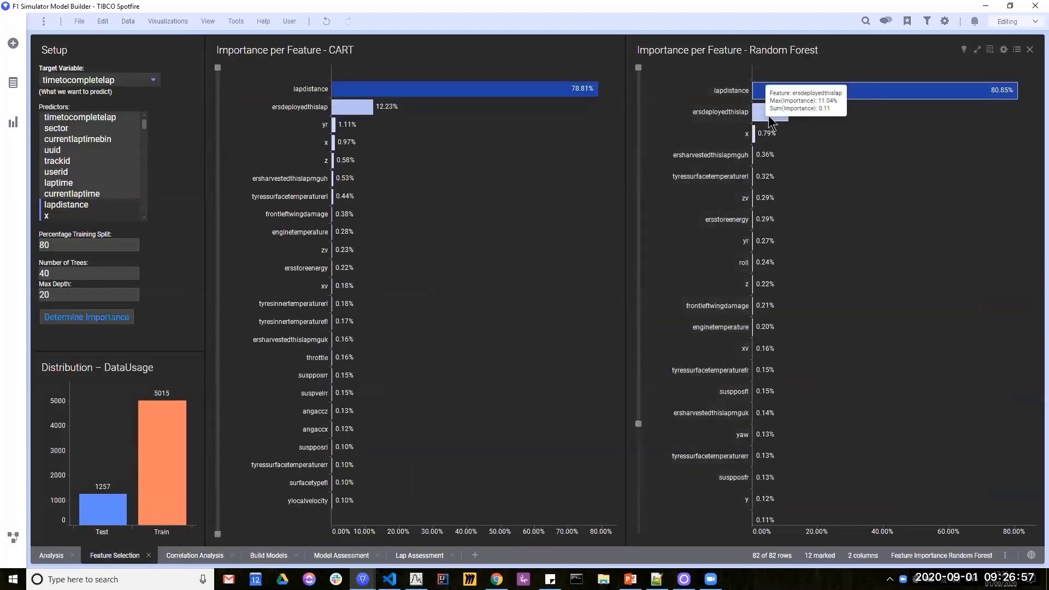
pyautogui.keyDown('ctrl'); pyautogui.click(781, 115); pyautogui.keyUp('ctrl')
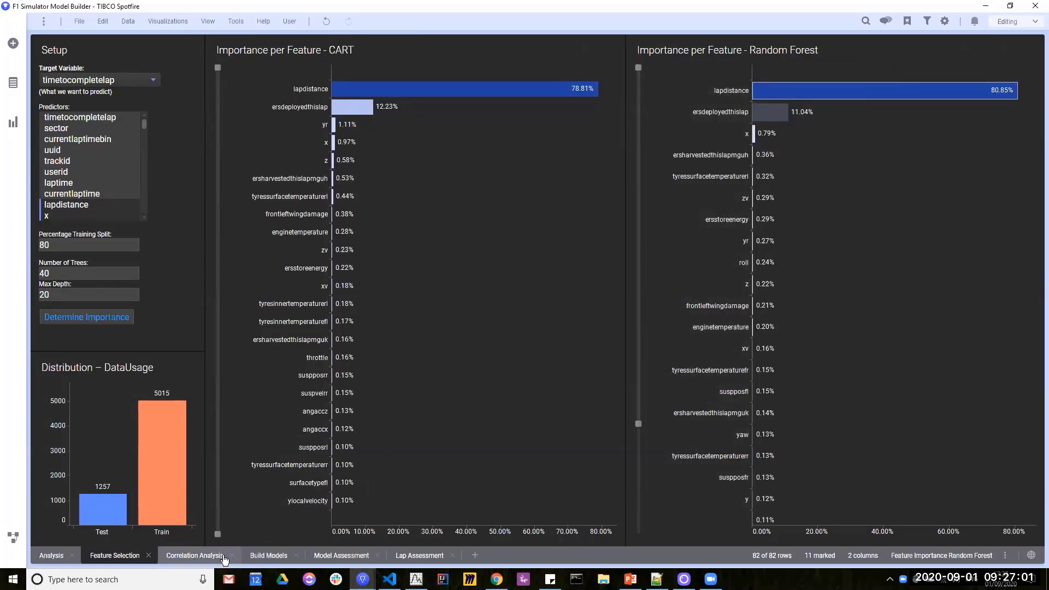
# Switch to the Build Models page.
pyautogui.click(269, 556)
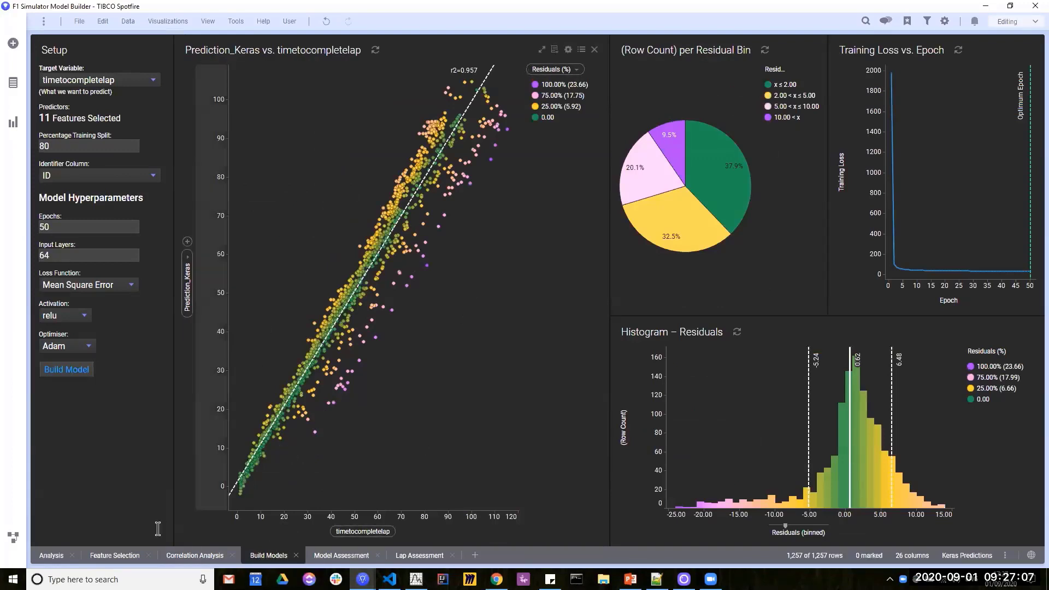
pyautogui.click(128, 21)
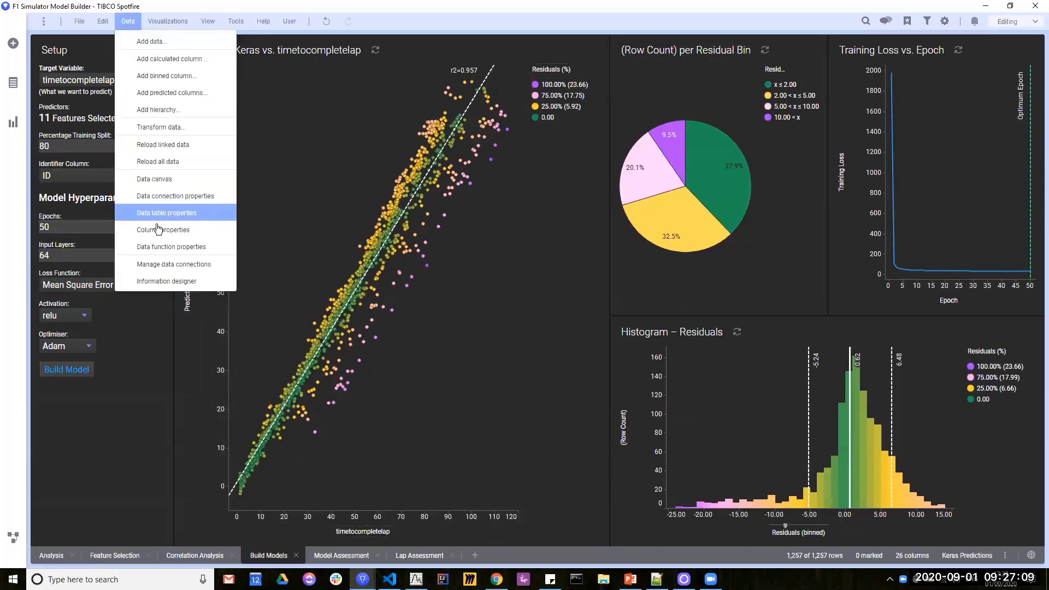
pyautogui.click(99, 475)
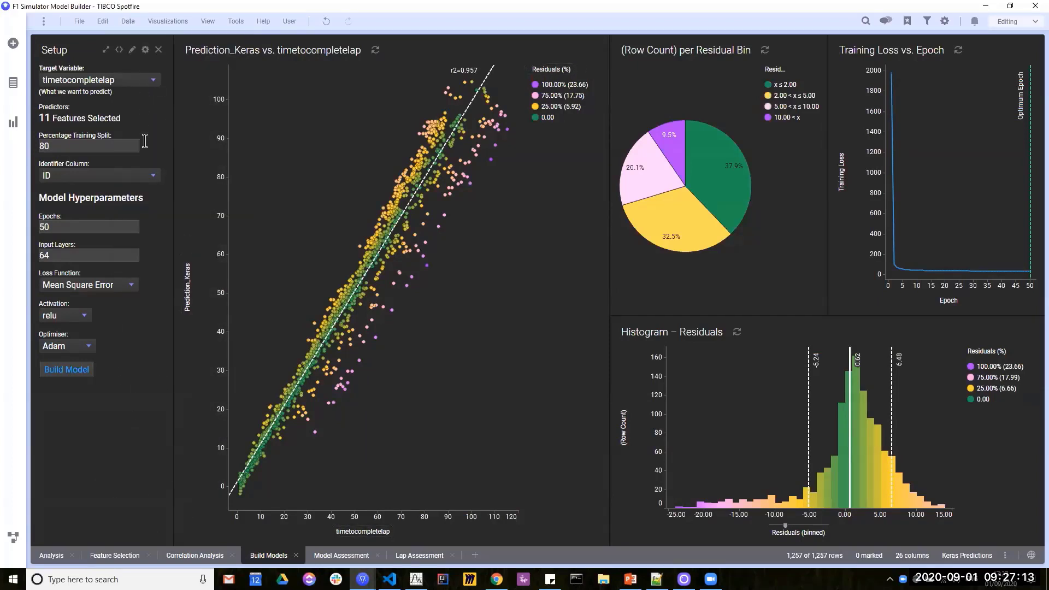
# Inspect the property controls of the Setup text area in its editor, including the lossFunction drop-down, and close it unchanged.
pyautogui.rightClick(144, 98)
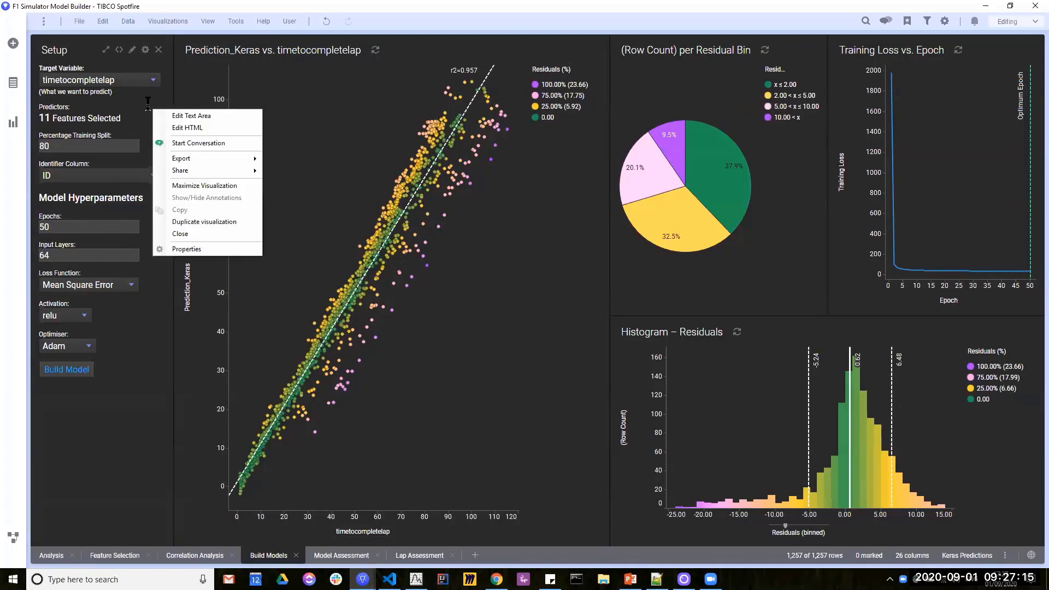
pyautogui.click(131, 93)
pyautogui.rightClick(144, 100)
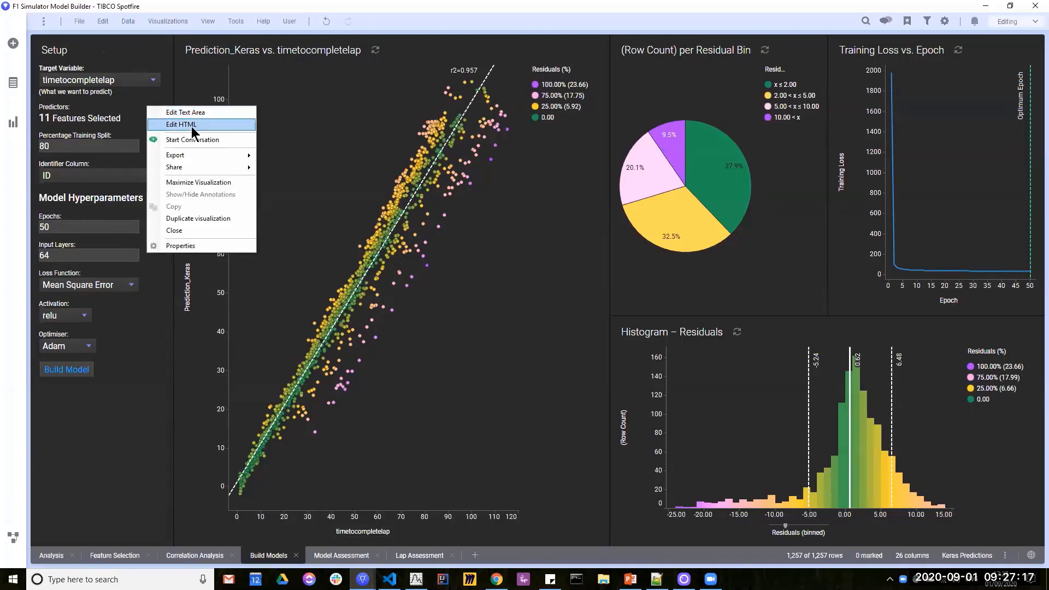
pyautogui.click(204, 113)
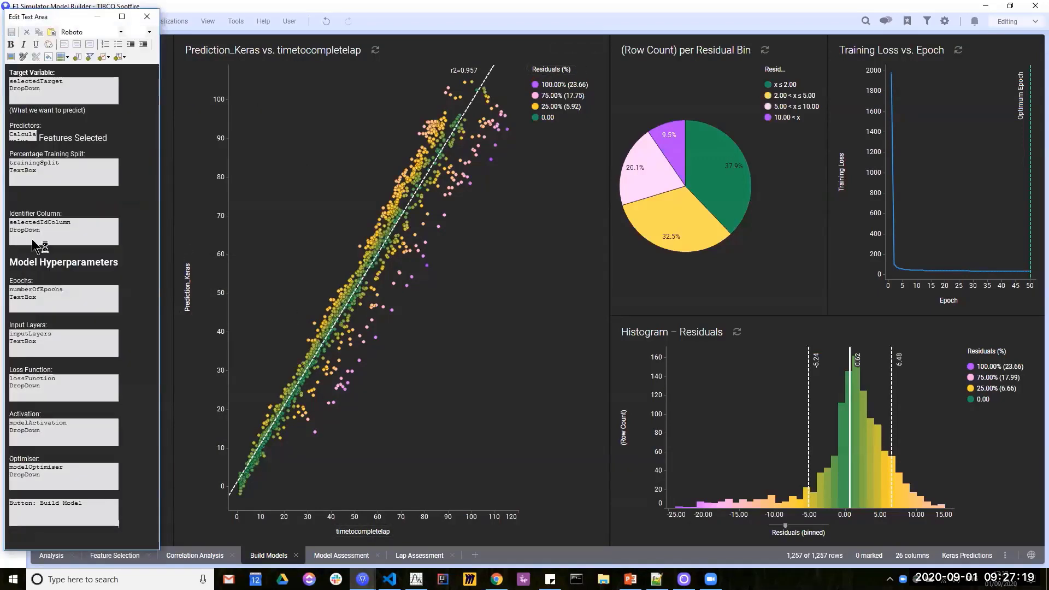
pyautogui.click(85, 229)
pyautogui.click(79, 310)
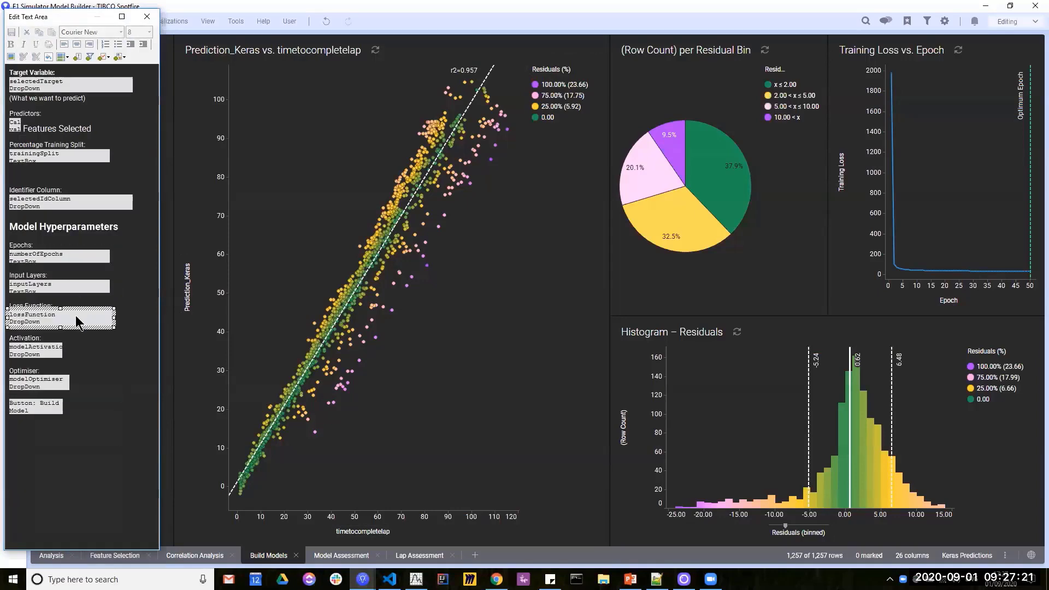
pyautogui.click(146, 16)
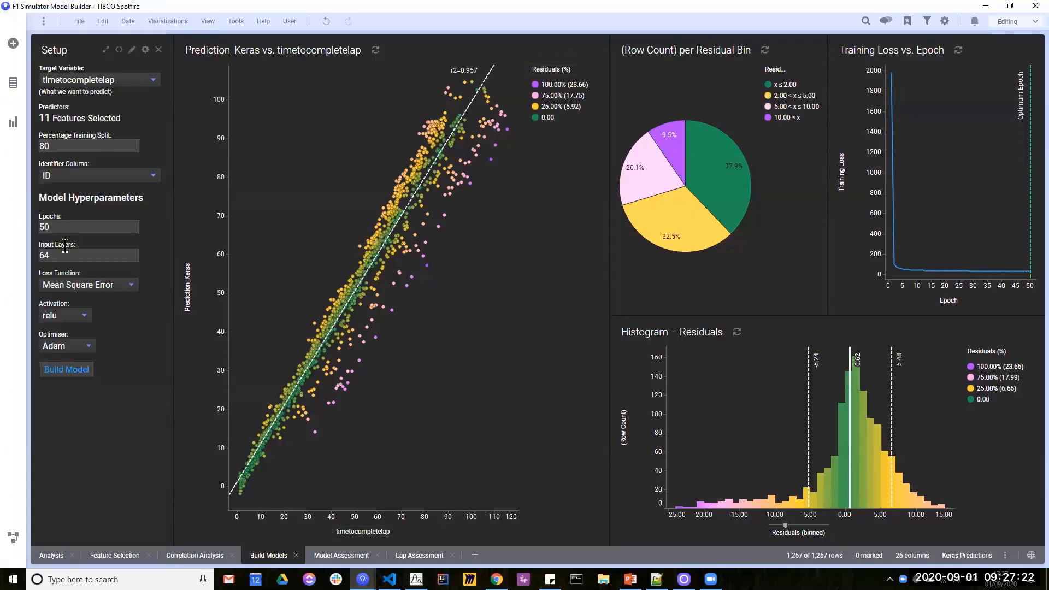
# Open the script of the Build Keras Model data function and enlarge its editor window.
pyautogui.rightClick(161, 214)
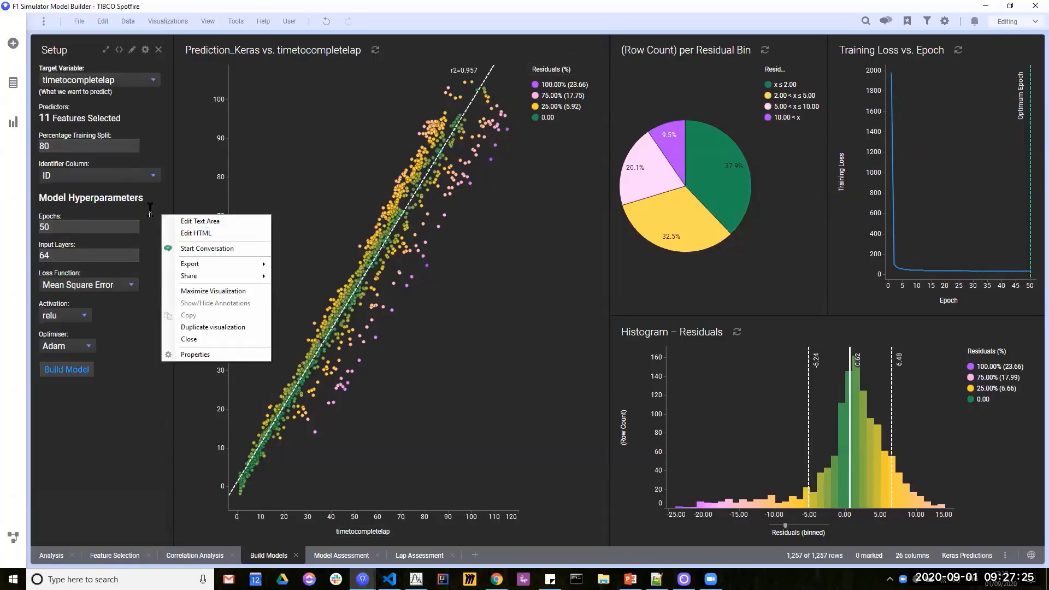
pyautogui.click(128, 23)
pyautogui.click(128, 21)
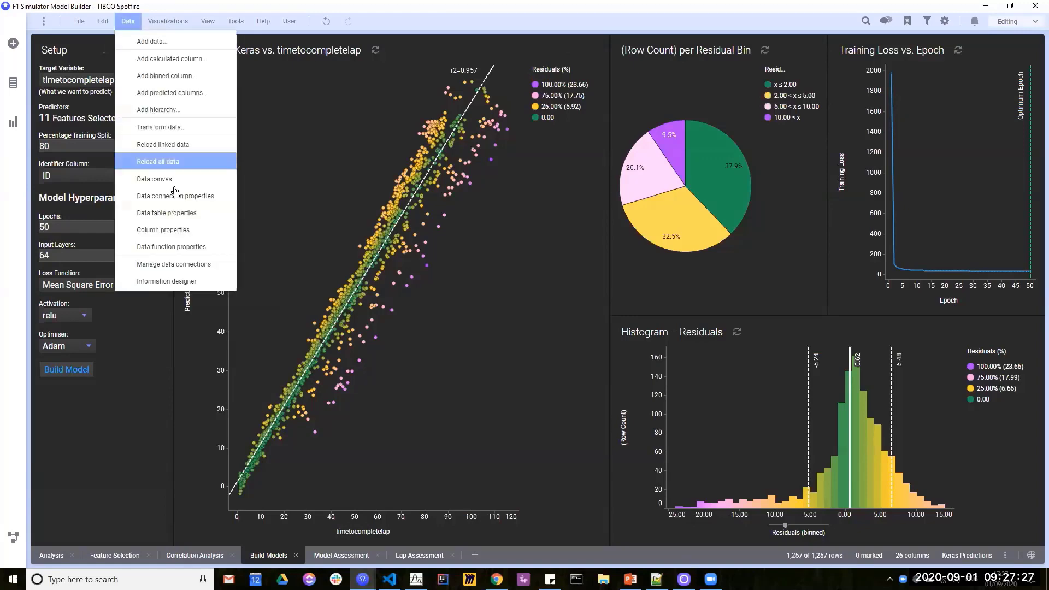
pyautogui.click(167, 247)
pyautogui.click(377, 240)
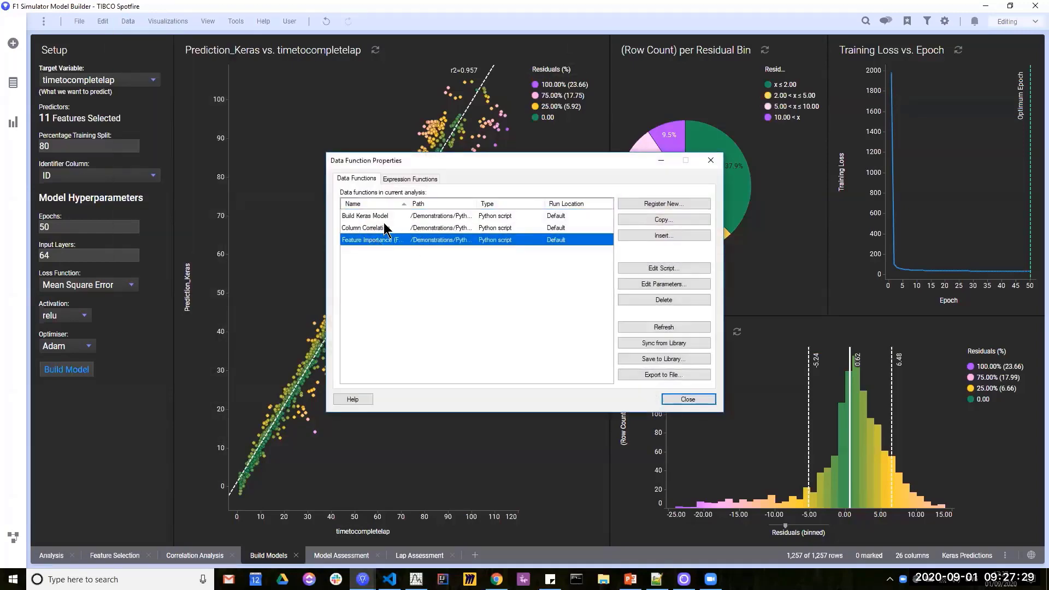
pyautogui.click(384, 216)
pyautogui.click(661, 268)
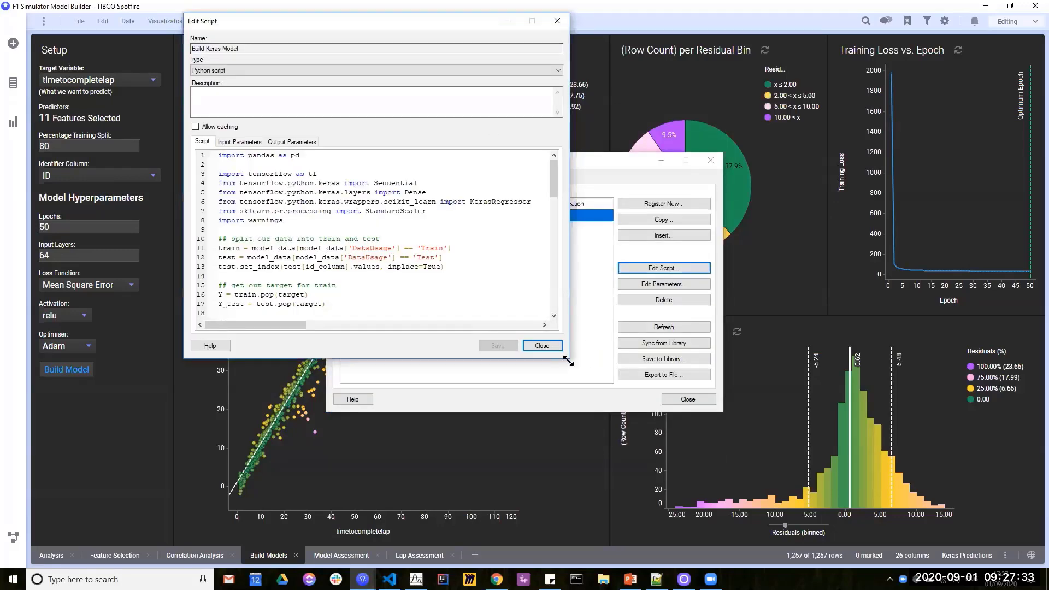
pyautogui.moveTo(568, 361); pyautogui.dragTo(870, 544)
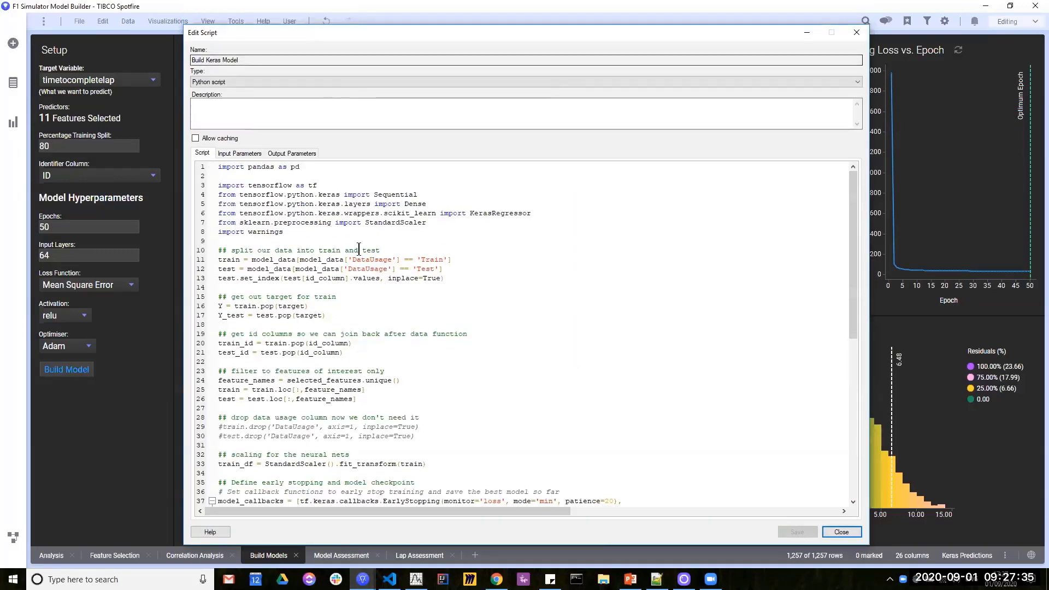
# Examine the script lines that split model_data into train and test sets by the DataUsage column.
pyautogui.moveTo(445, 268); pyautogui.dragTo(204, 260)
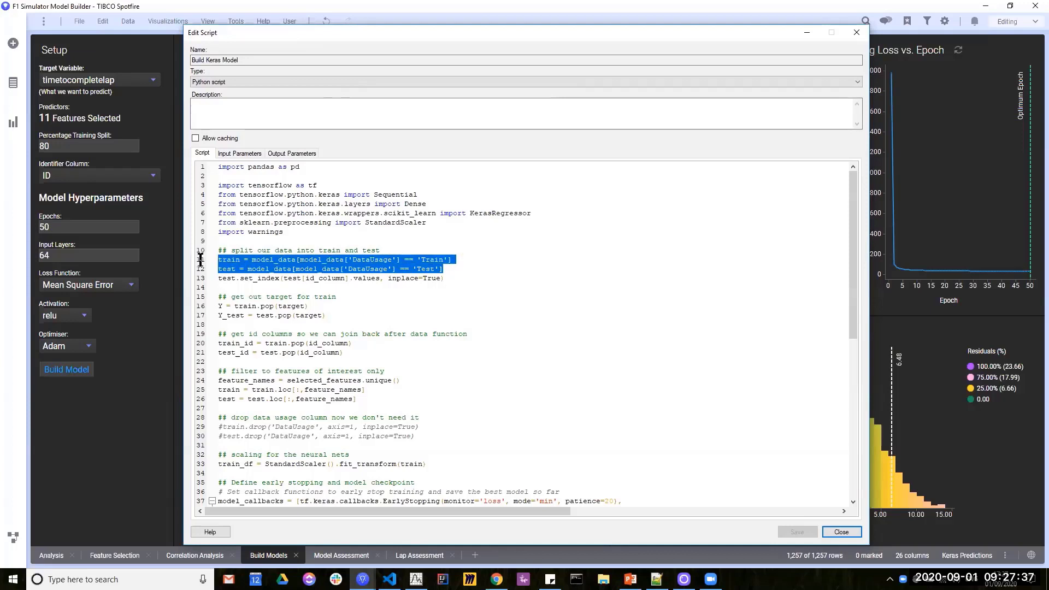
pyautogui.click(365, 269)
pyautogui.doubleClick(372, 260)
pyautogui.doubleClick(365, 268)
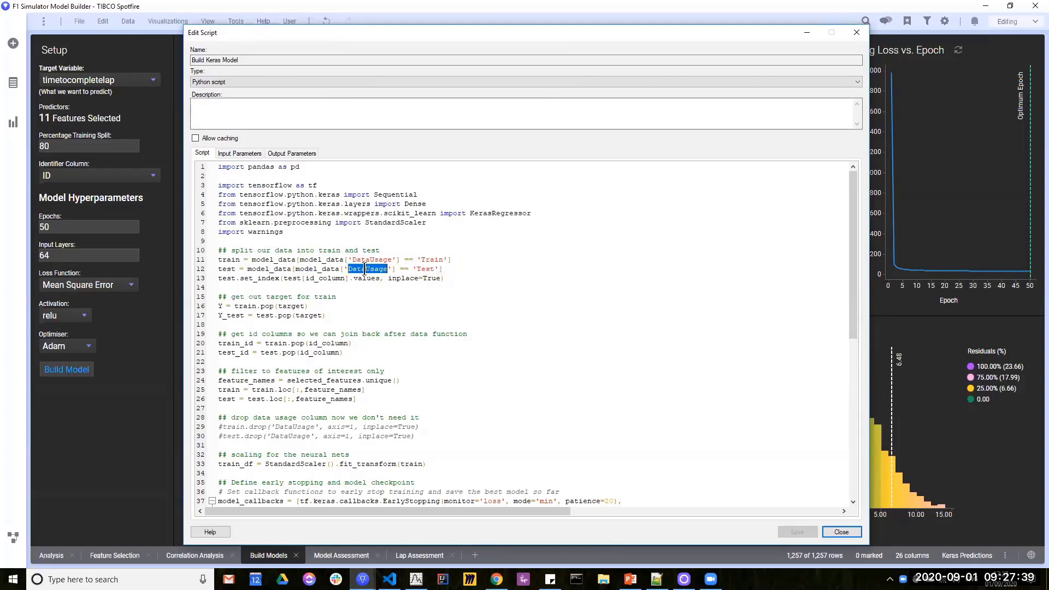
pyautogui.moveTo(469, 268); pyautogui.dragTo(194, 256)
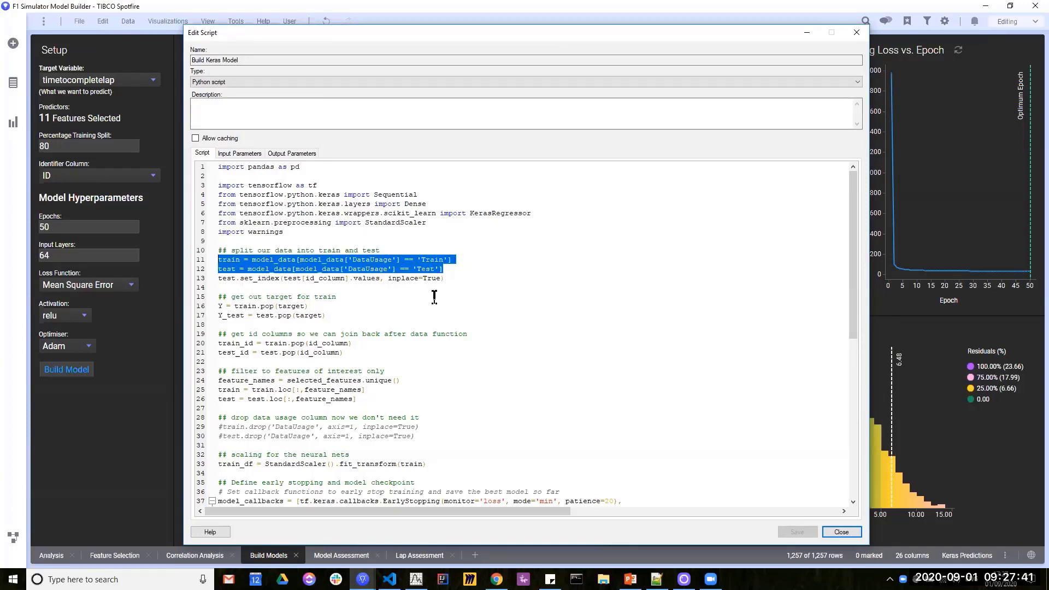
pyautogui.click(435, 297)
# Examine how the script extracts the target and ID columns and filters train and test to selected_features.
pyautogui.scroll(-4, 401, 268)
pyautogui.scroll(1, 288, 233)
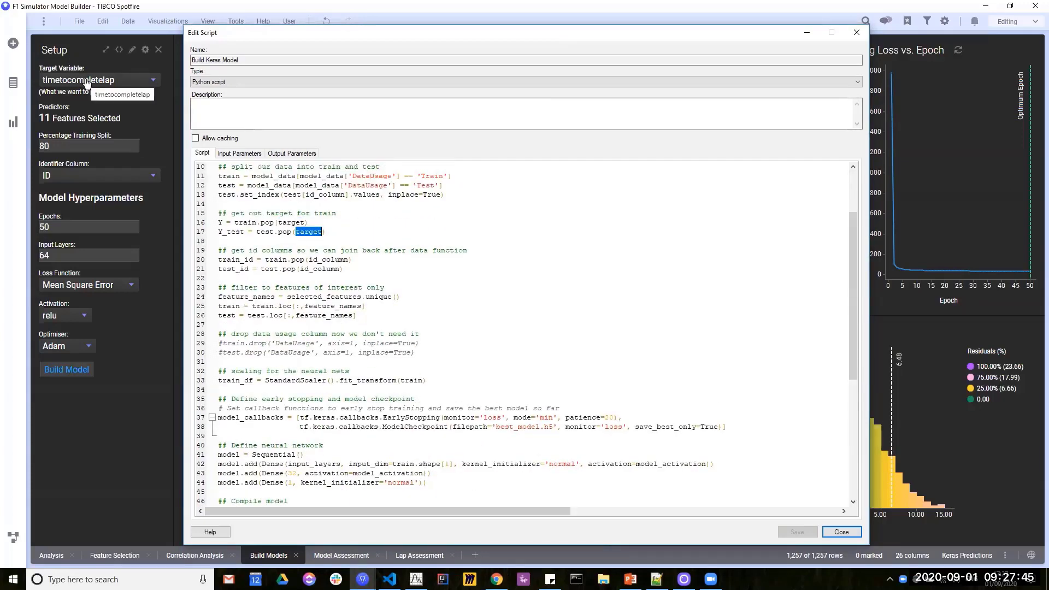
pyautogui.click(436, 287)
pyautogui.scroll(-3, 367, 304)
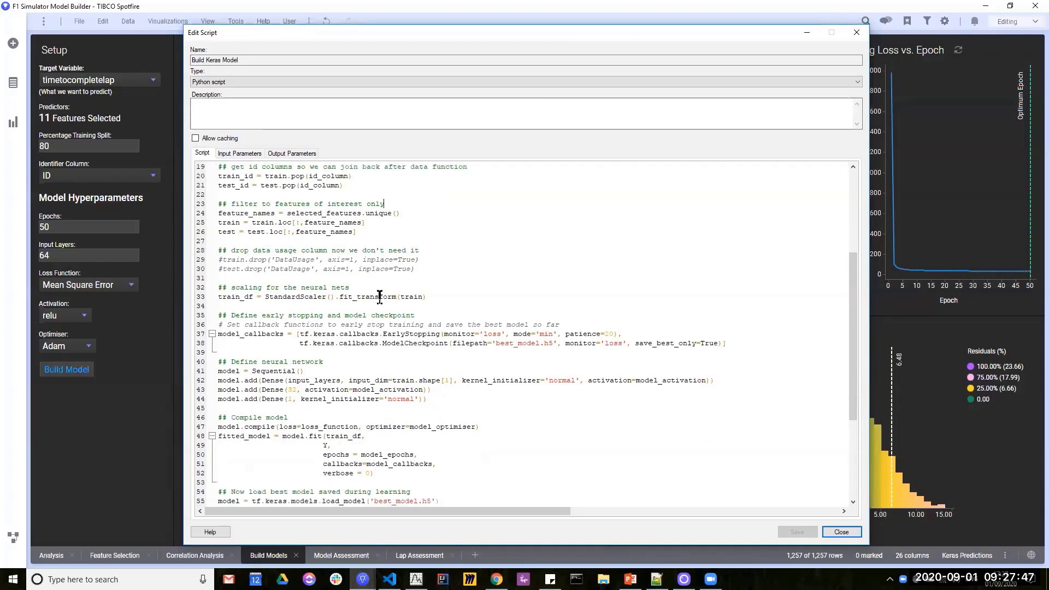
pyautogui.scroll(2, 366, 289)
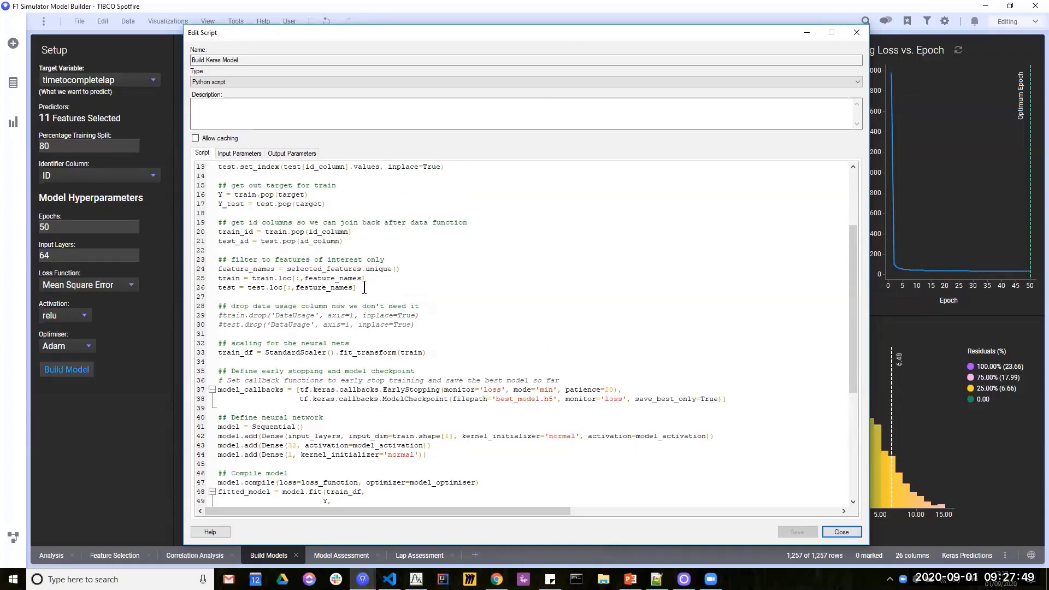
pyautogui.moveTo(365, 287); pyautogui.dragTo(210, 269)
pyautogui.click(339, 288)
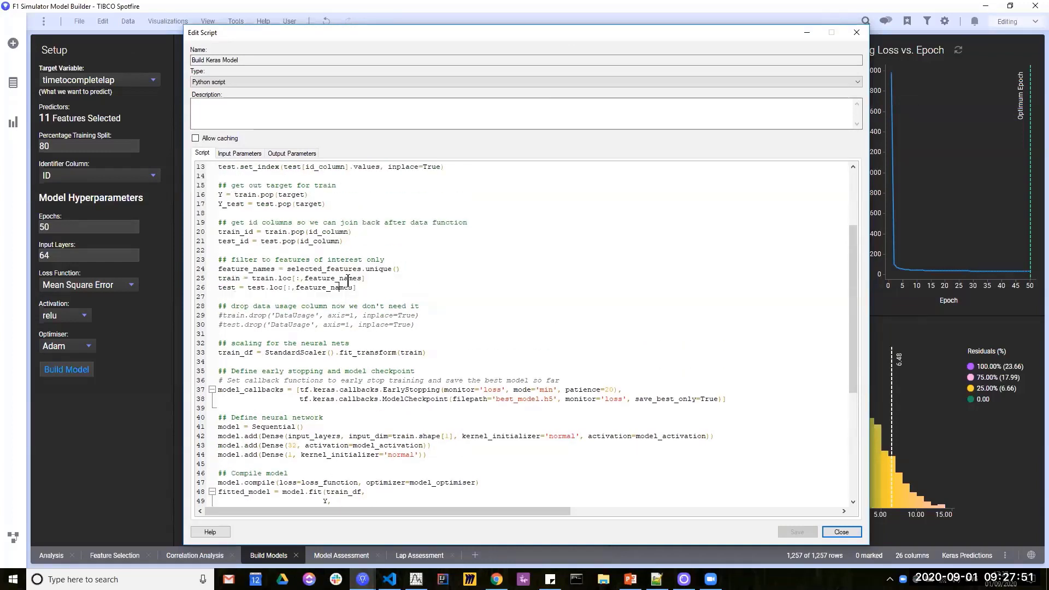
pyautogui.doubleClick(329, 269)
# Inspect the selected_features input parameter, compare it with the marked features on the Feature Selection page, and return to Build Models.
pyautogui.click(238, 153)
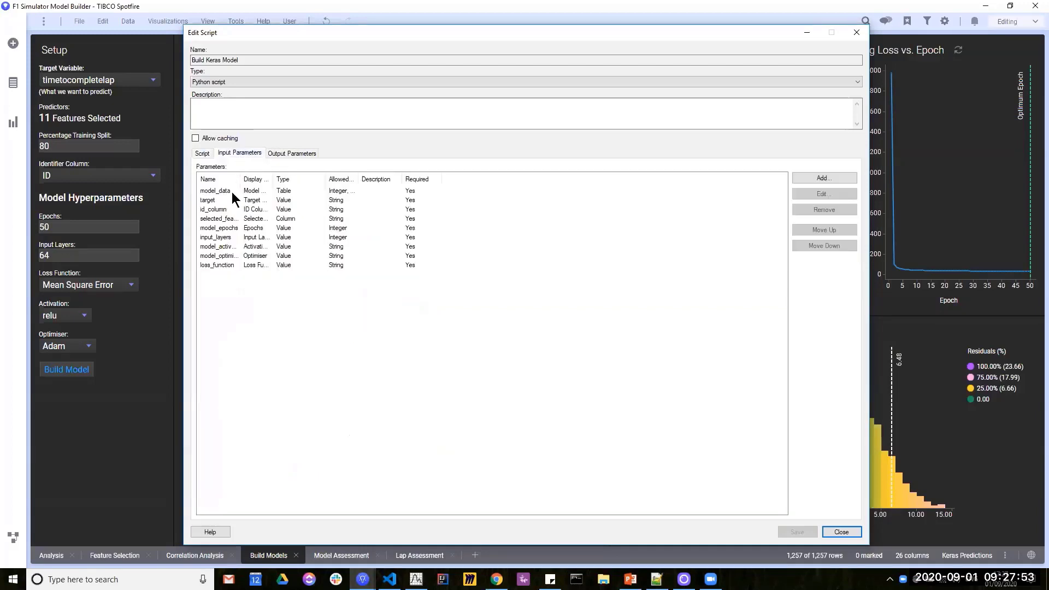
pyautogui.moveTo(240, 176); pyautogui.dragTo(367, 176)
pyautogui.click(289, 220)
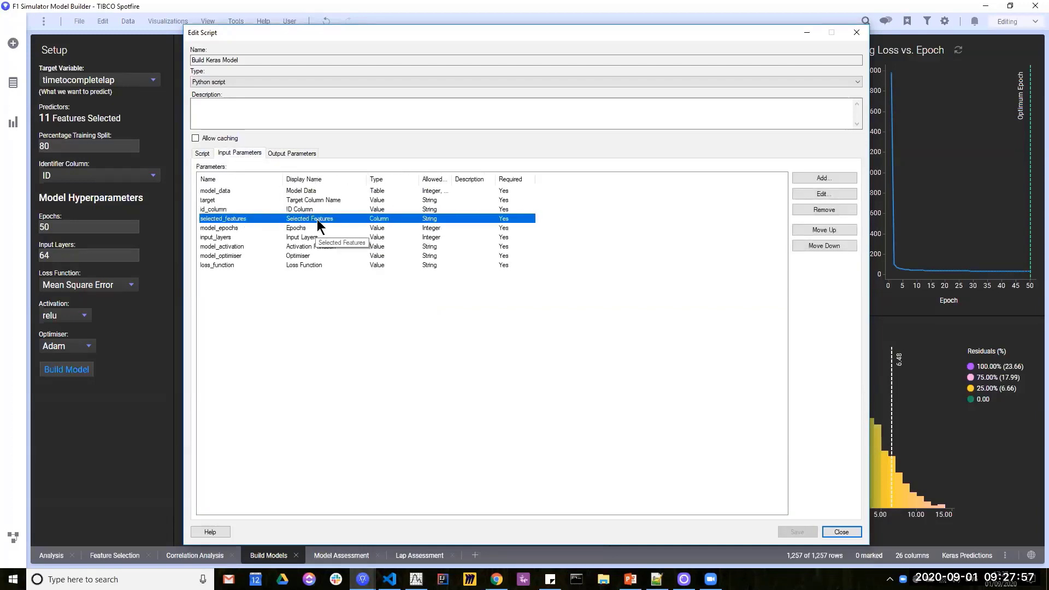
pyautogui.click(115, 555)
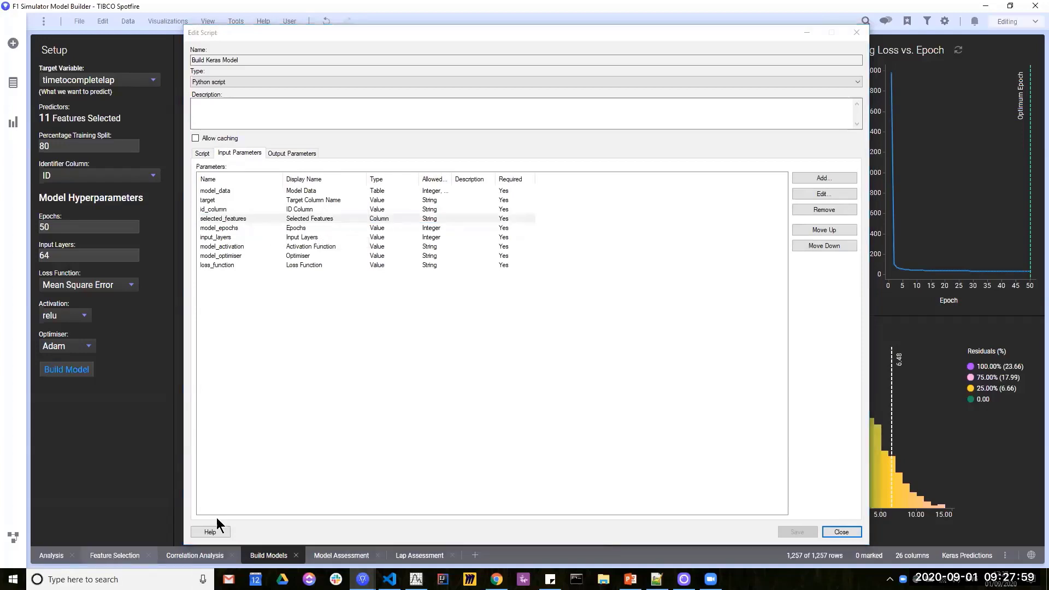
pyautogui.moveTo(782, 34); pyautogui.dragTo(515, 166)
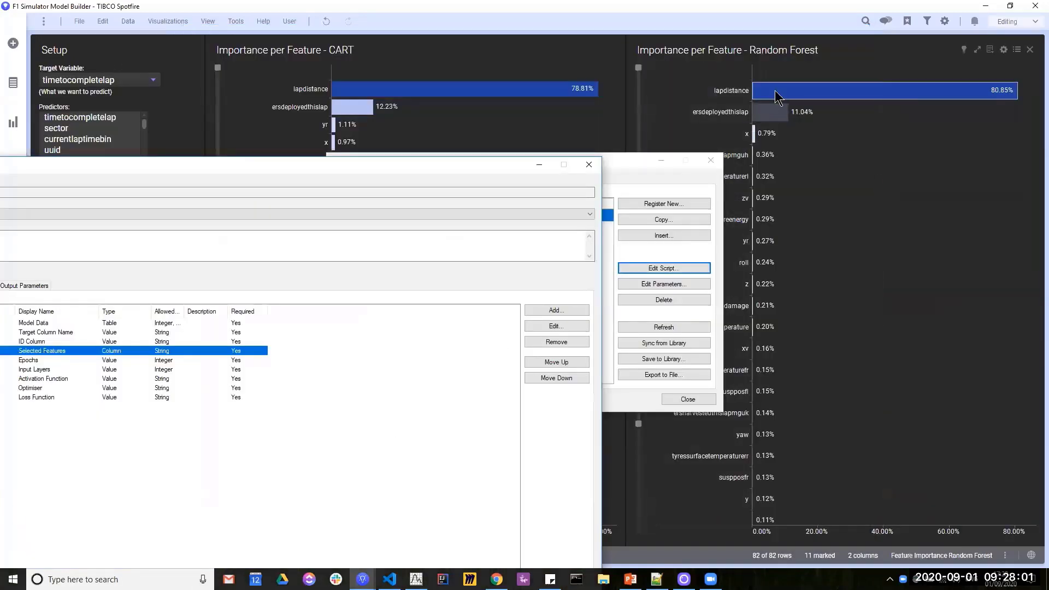
pyautogui.moveTo(407, 159); pyautogui.dragTo(692, 49)
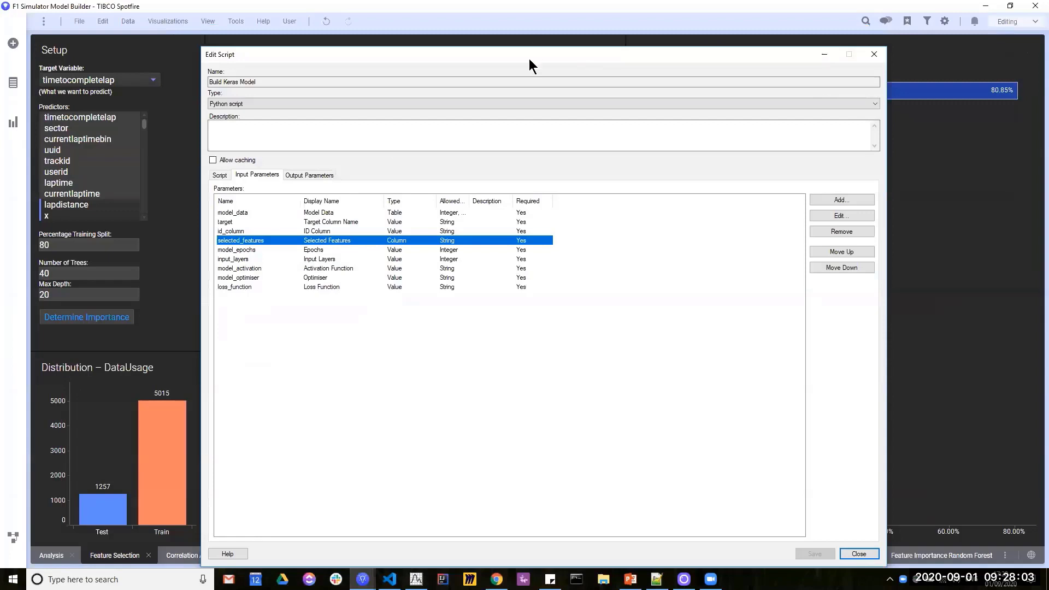
pyautogui.moveTo(529, 58); pyautogui.dragTo(664, 31)
pyautogui.click(268, 555)
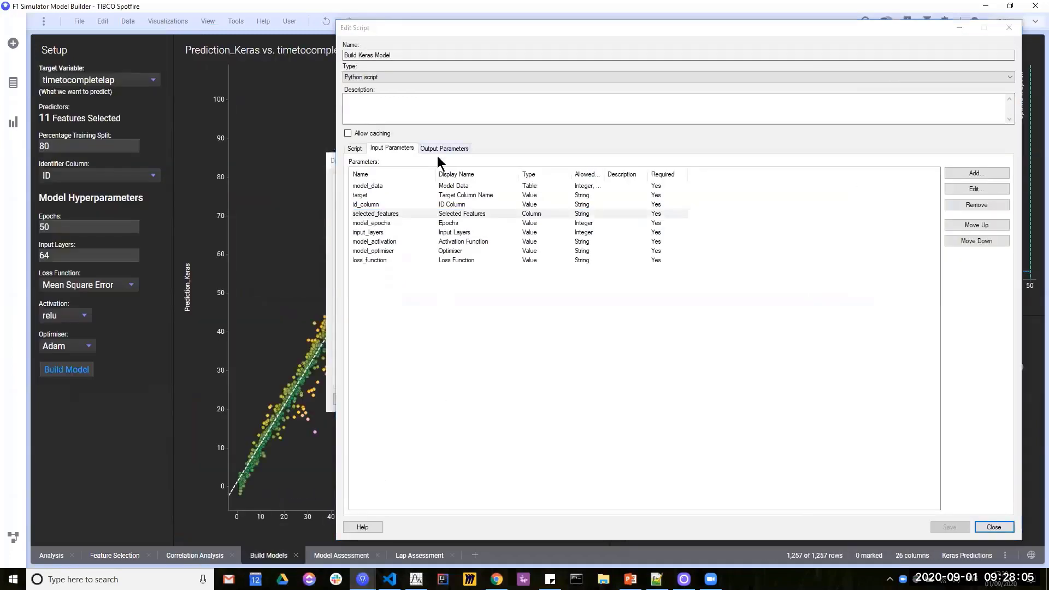
# Return to the script code and review the lines that limit train and test to the feature names.
pyautogui.click(355, 148)
pyautogui.moveTo(512, 283); pyautogui.dragTo(355, 273)
pyautogui.click(626, 290)
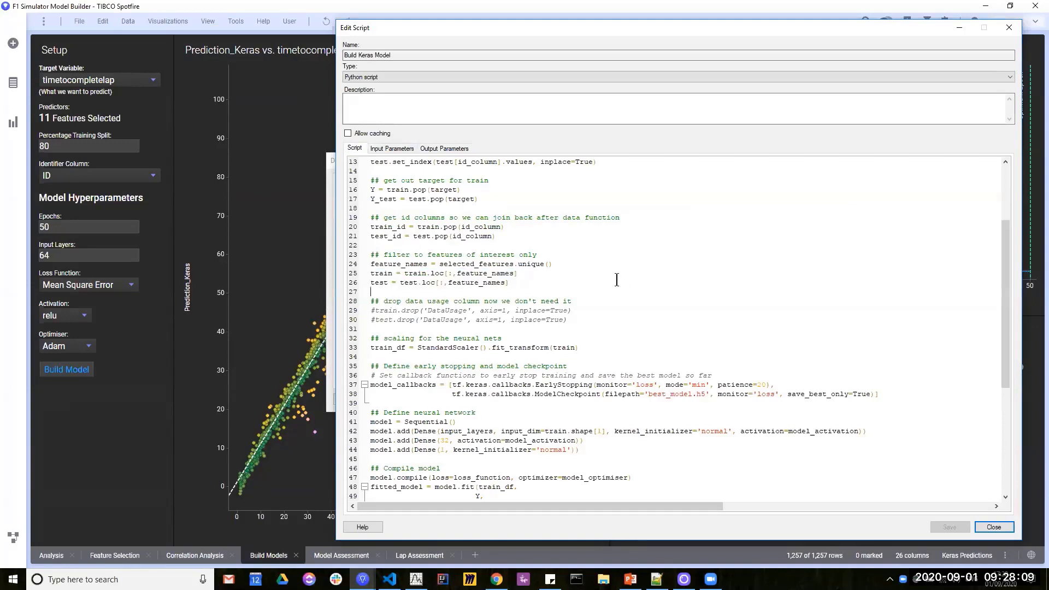
# Examine the early stopping, network definition and compile code, focusing on the Sequential model and its three Dense layers.
pyautogui.scroll(-5, 503, 312)
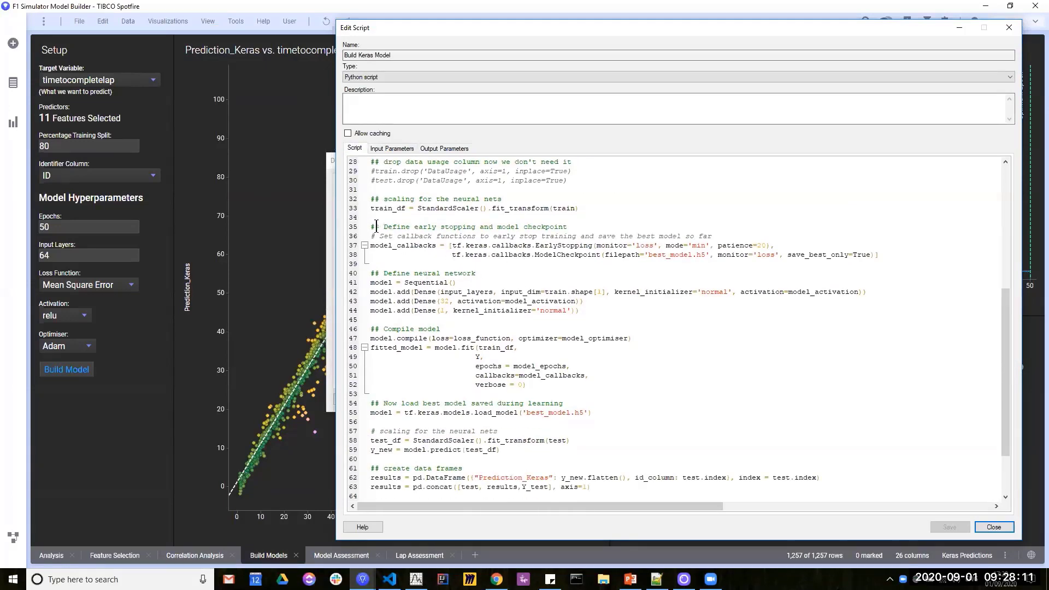
pyautogui.moveTo(376, 226); pyautogui.dragTo(875, 386)
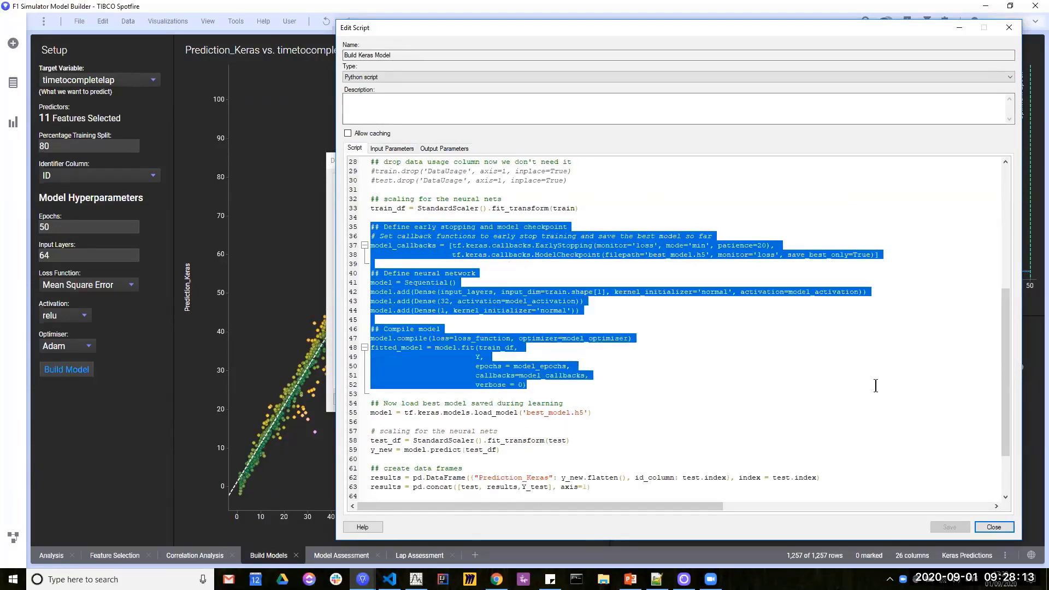
pyautogui.click(594, 324)
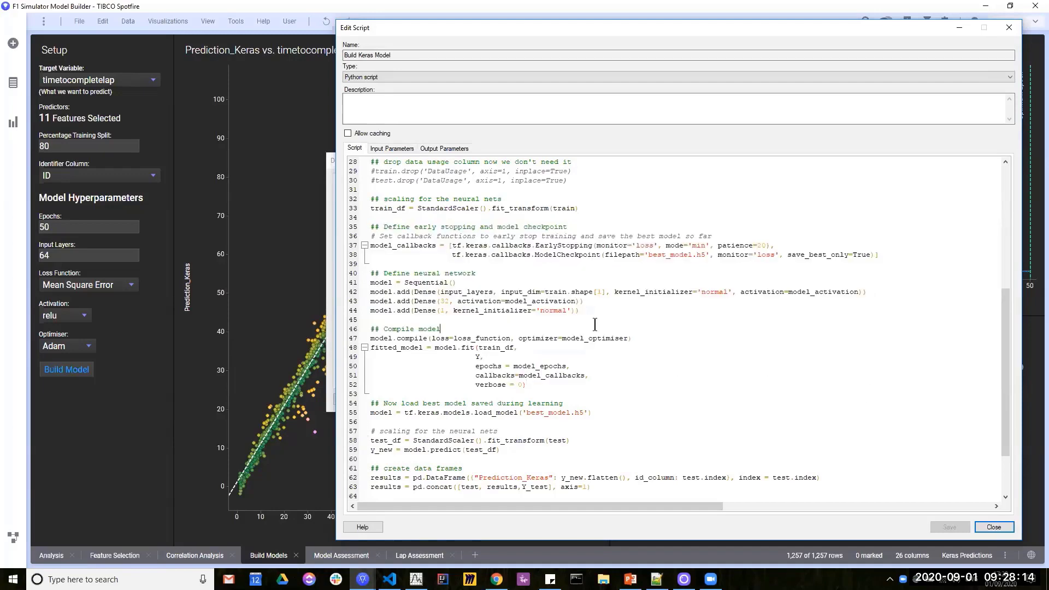
pyautogui.doubleClick(418, 280)
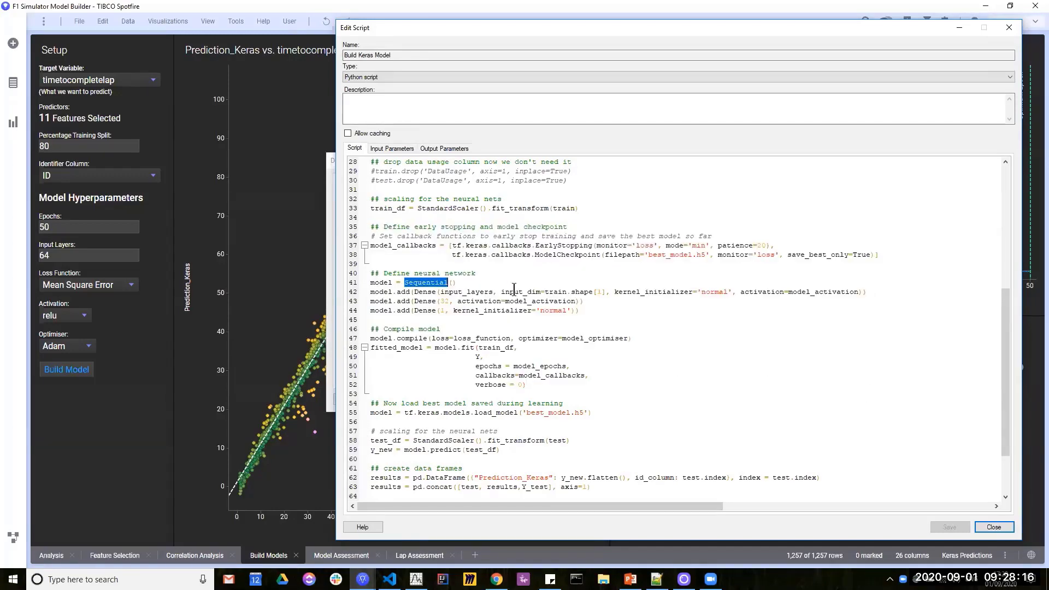
pyautogui.doubleClick(423, 291)
pyautogui.doubleClick(422, 300)
pyautogui.doubleClick(424, 310)
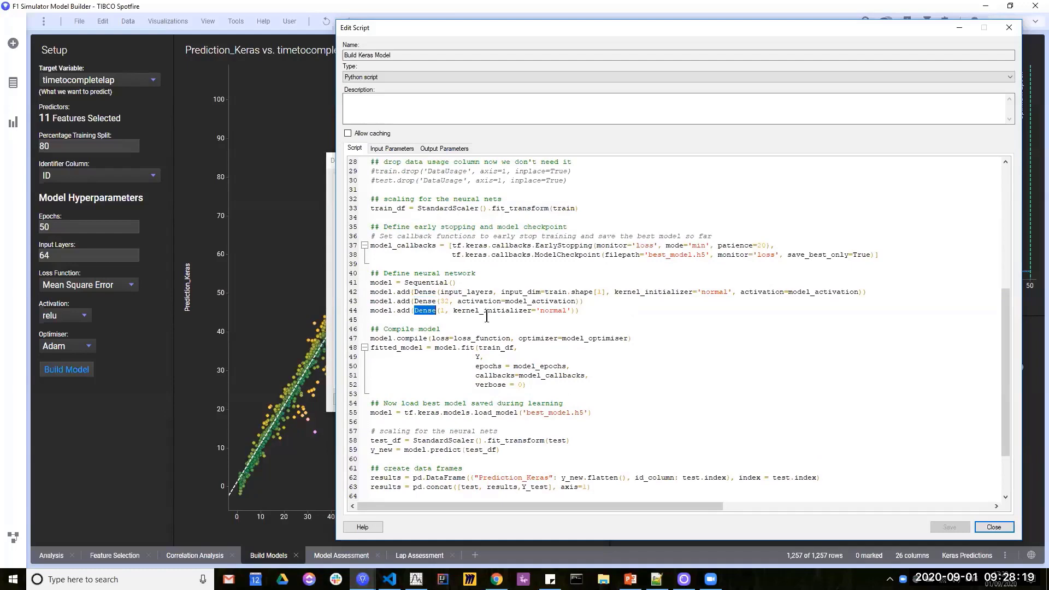
# Replace input_layers with 64 in the script's first Dense layer.
pyautogui.scroll(-3, 583, 315)
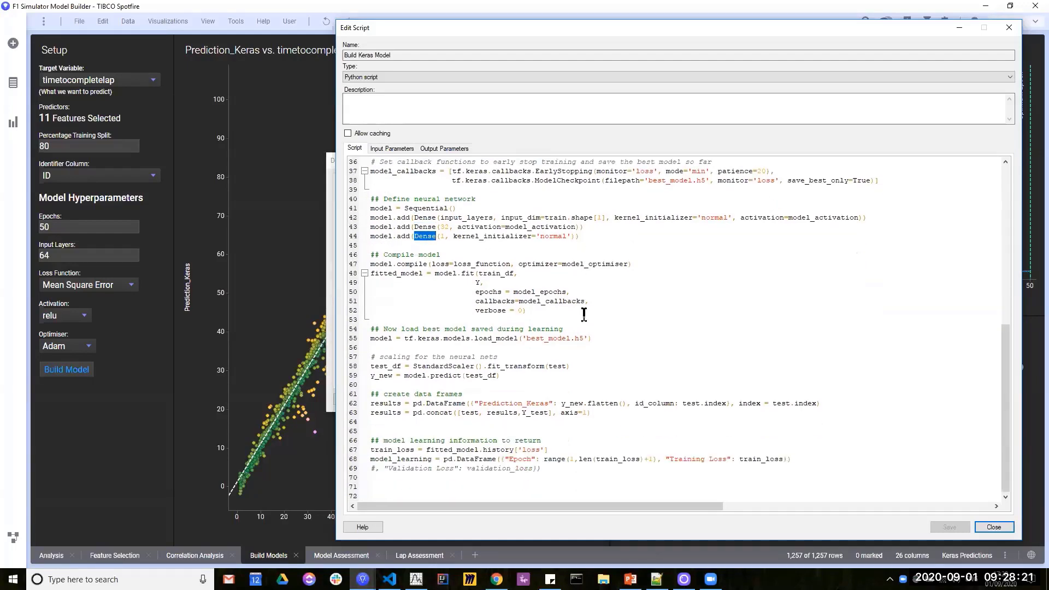
pyautogui.scroll(5, 584, 315)
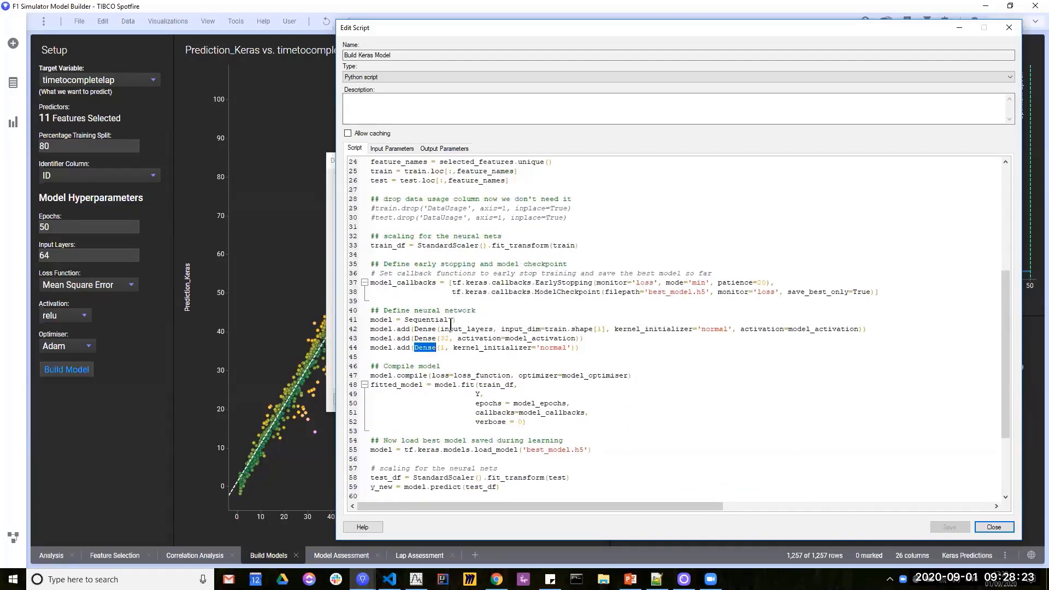
pyautogui.doubleClick(462, 328)
pyautogui.write('64')
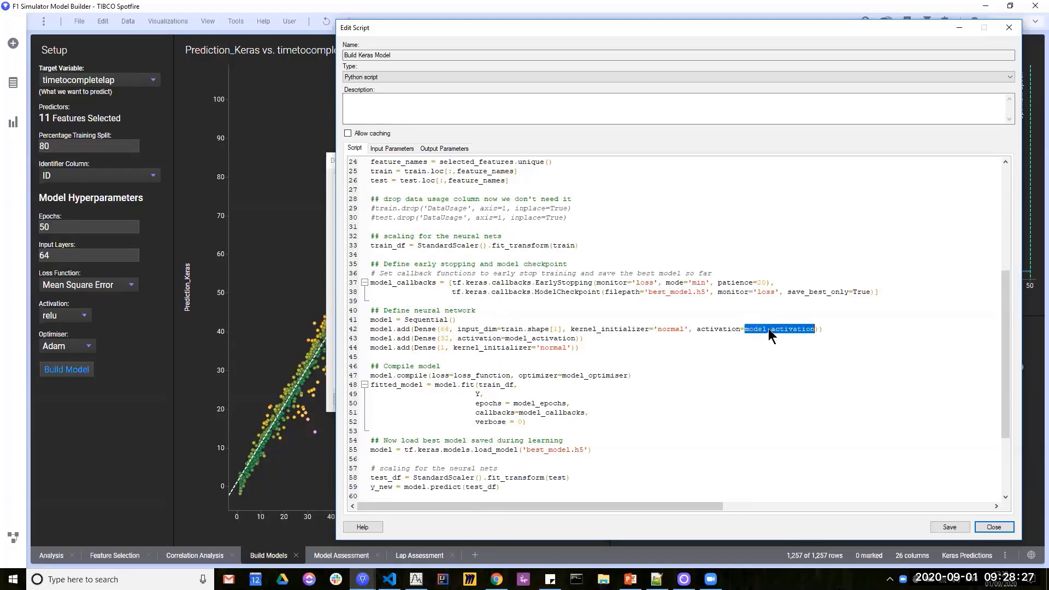
# Replace model_activation with 'relu' in the activation argument of the script's first Dense layer.
pyautogui.write("'relu'")
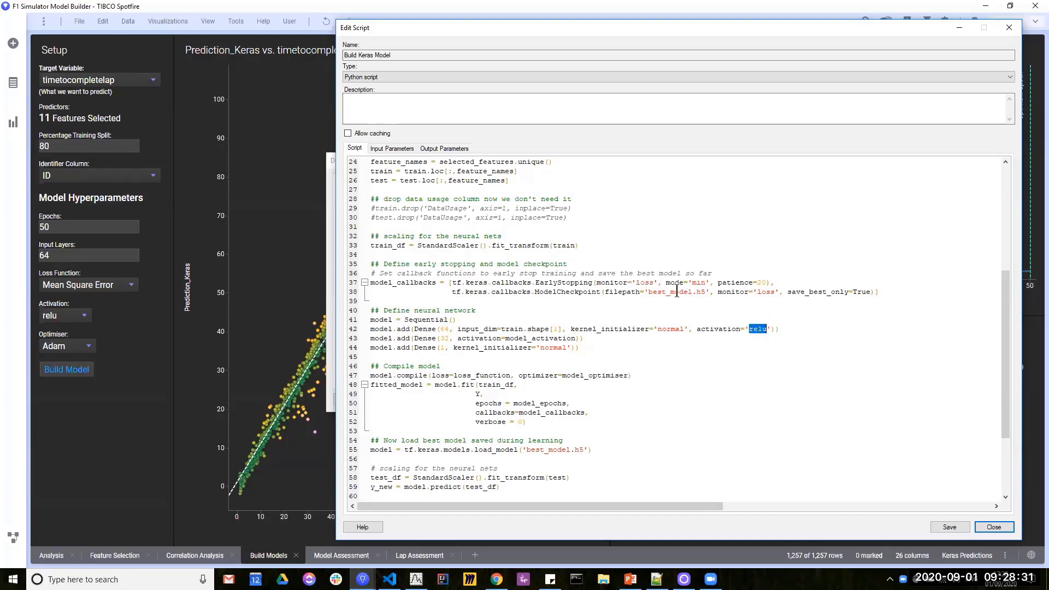
pyautogui.doubleClick(642, 283)
pyautogui.scroll(-2, 545, 350)
pyautogui.scroll(-2, 627, 291)
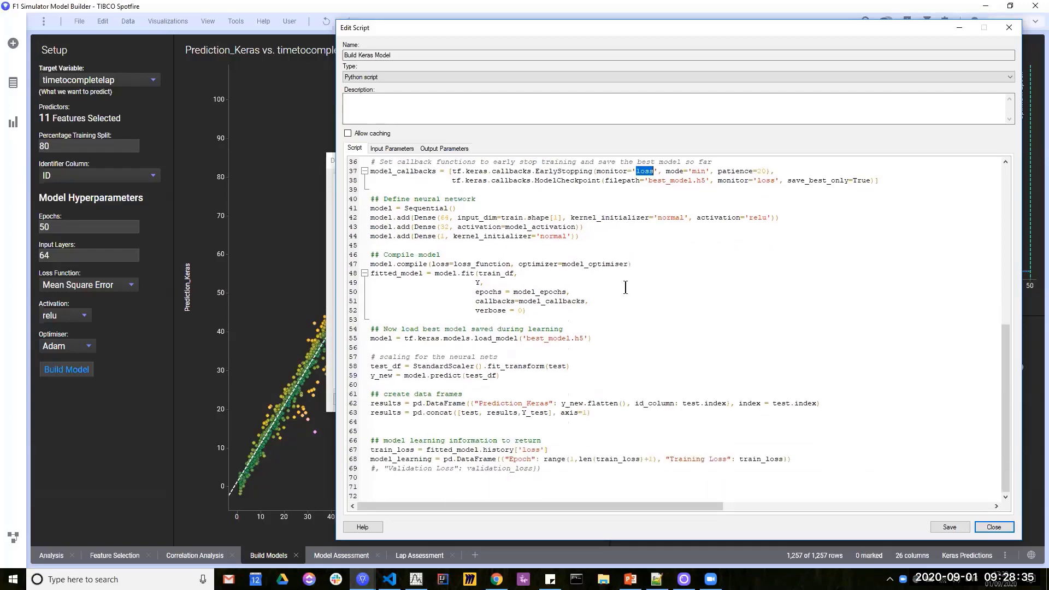
# Review the compile, prediction and model learning code, and close the script without saving.
pyautogui.scroll(3, 629, 284)
pyautogui.click(721, 315)
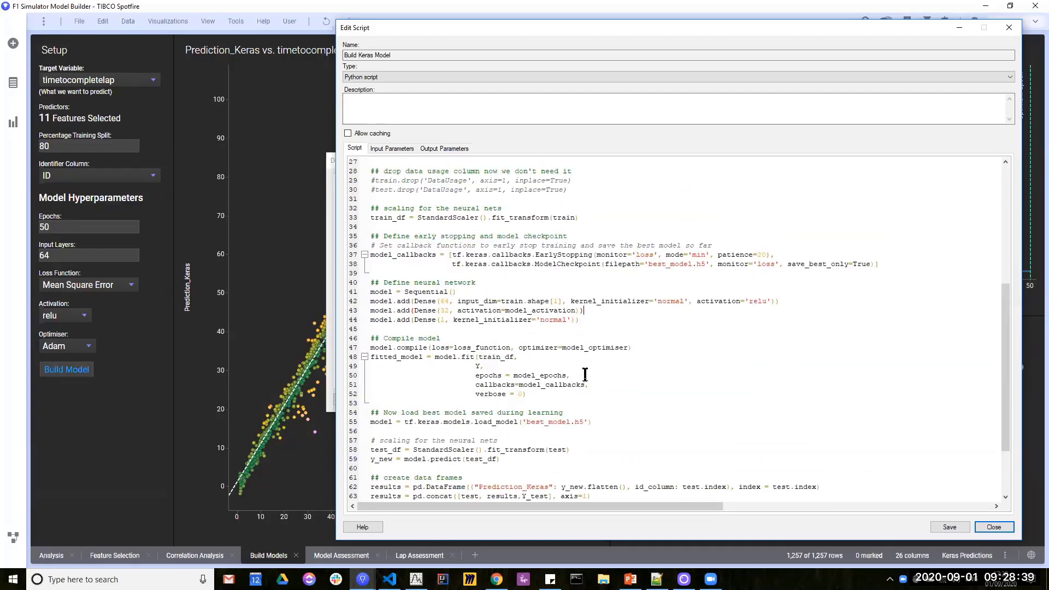
pyautogui.scroll(-3, 589, 368)
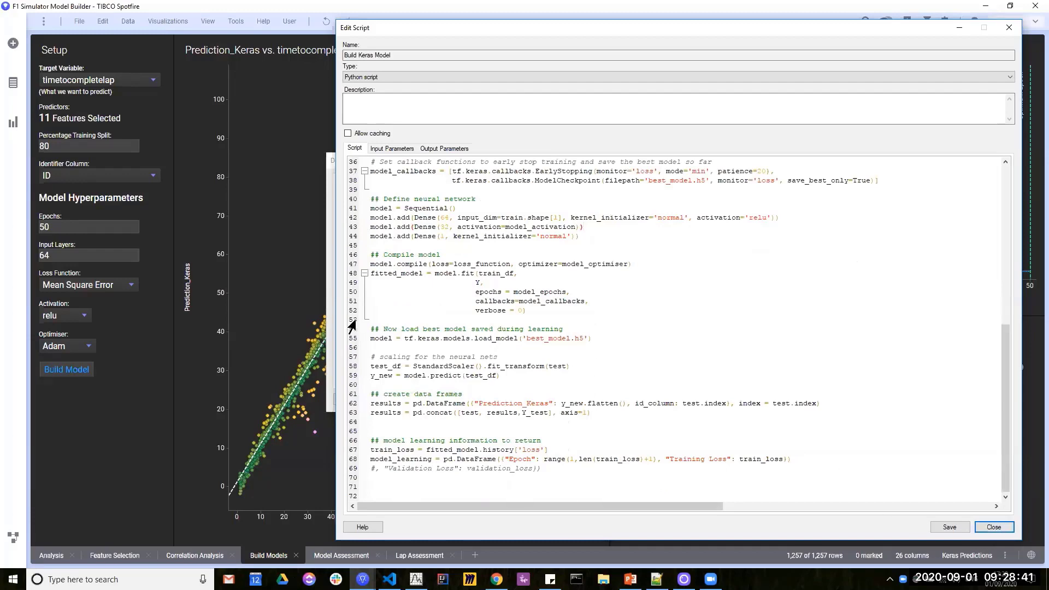
pyautogui.click(993, 527)
pyautogui.click(554, 328)
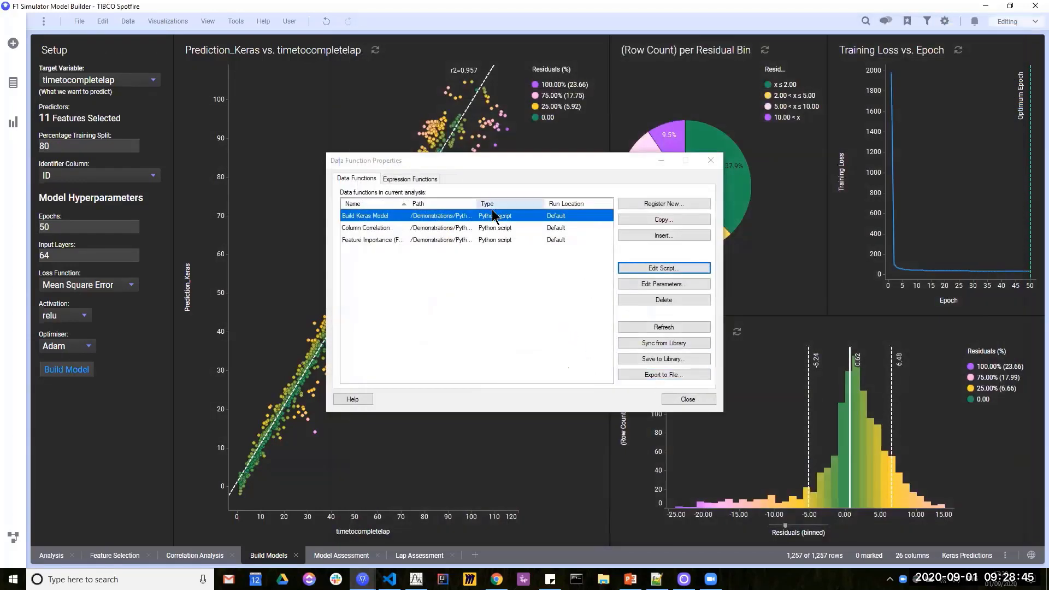
# Open the Build Keras Model parameters and inspect how Model Data, Target Column Name and Selected Features are mapped.
pyautogui.click(647, 283)
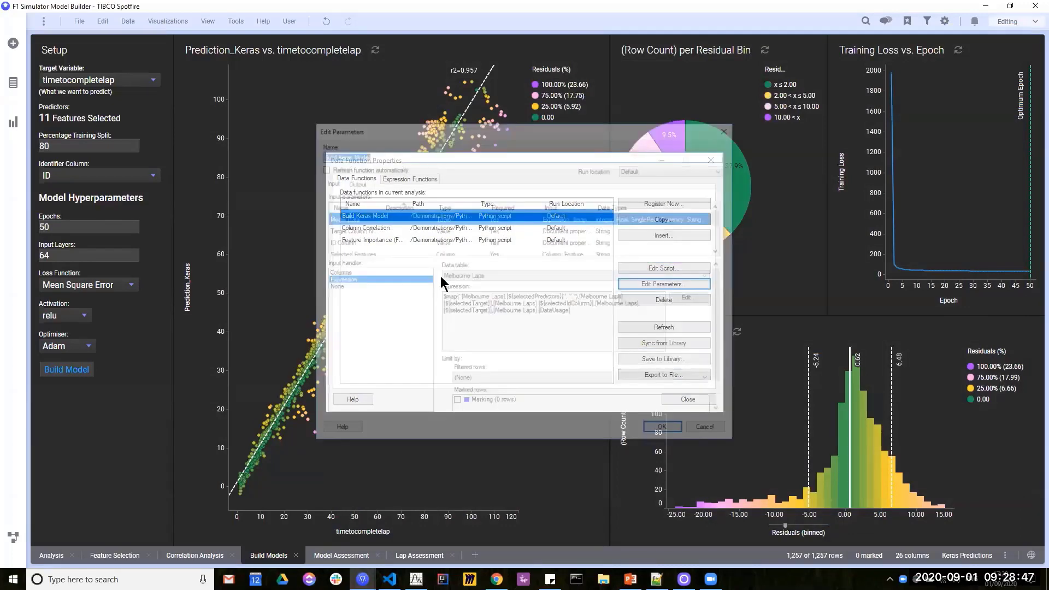
pyautogui.moveTo(378, 206); pyautogui.dragTo(400, 206)
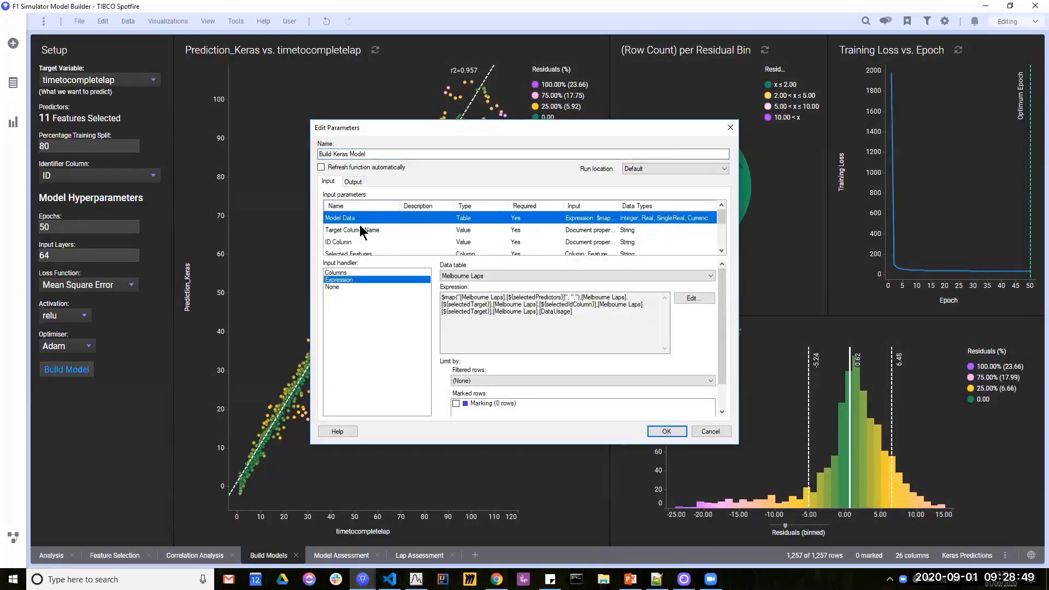
pyautogui.click(350, 230)
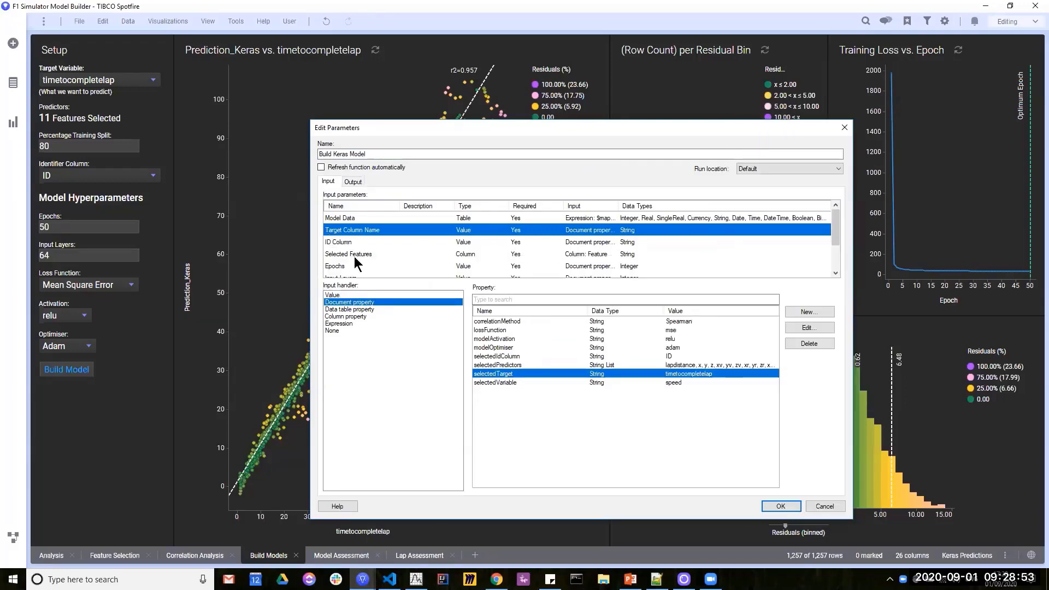
pyautogui.click(354, 255)
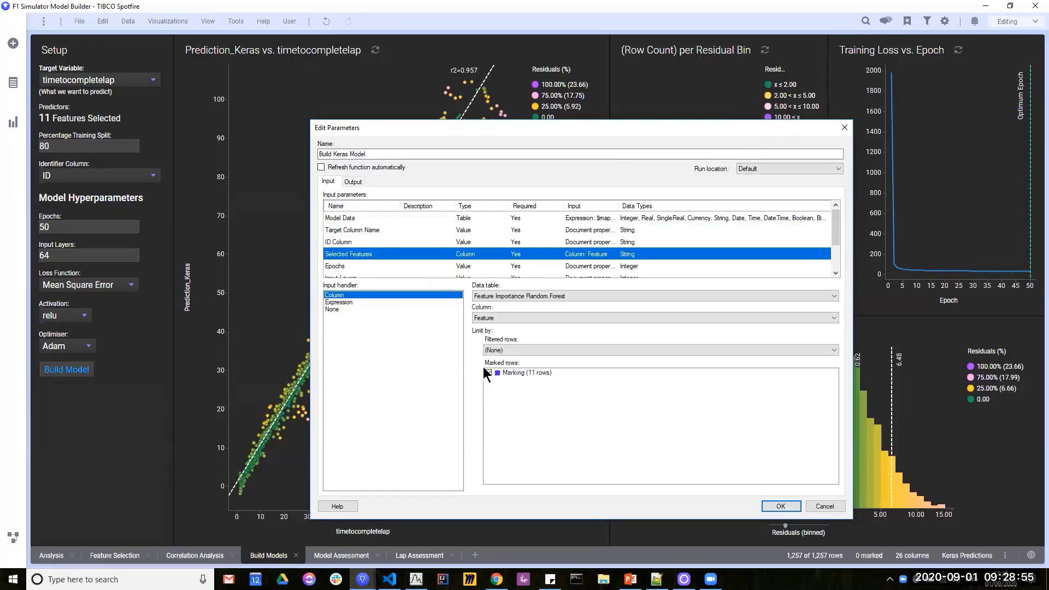
# Inspect the document properties mapped to Epochs, Input Layers, Activation Function and Optimiser, and cancel the parameter editing.
pyautogui.scroll(-1, 399, 217)
pyautogui.click(348, 232)
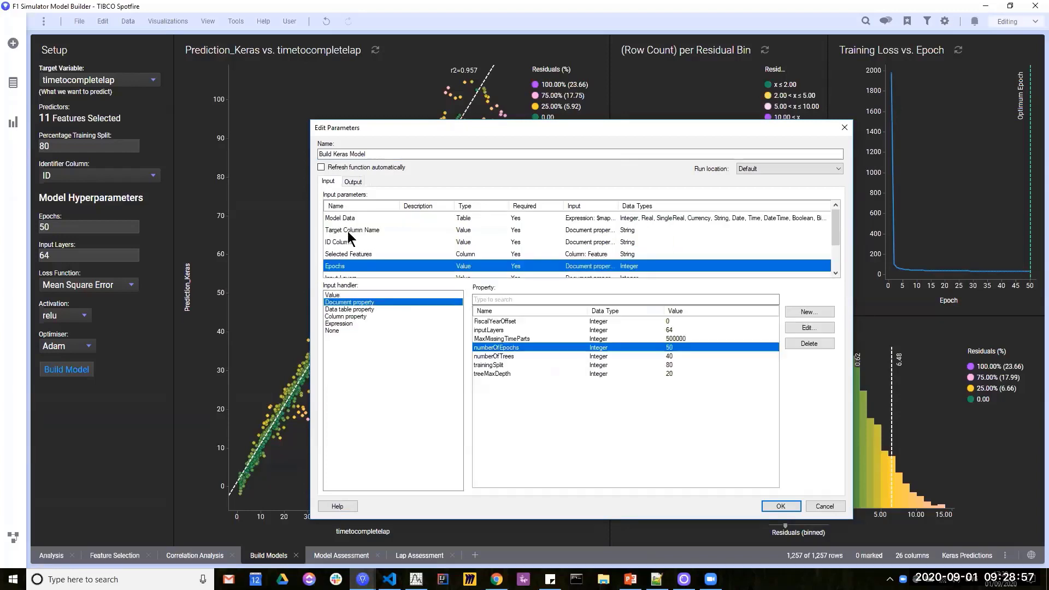
pyautogui.scroll(-1, 391, 229)
pyautogui.scroll(1, 345, 250)
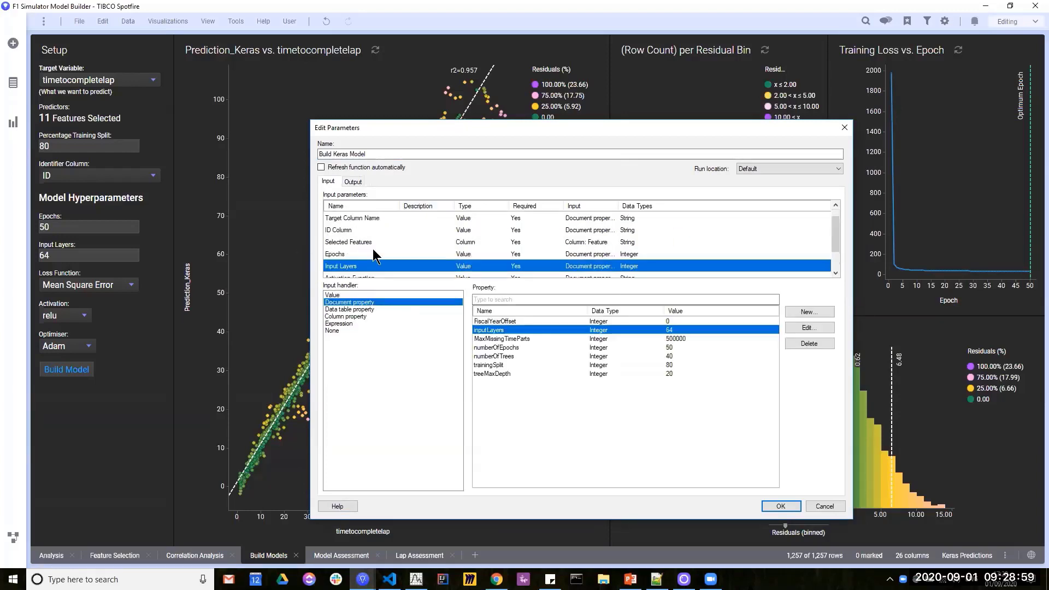
pyautogui.scroll(-1, 355, 256)
pyautogui.click(350, 254)
pyautogui.scroll(1, 350, 252)
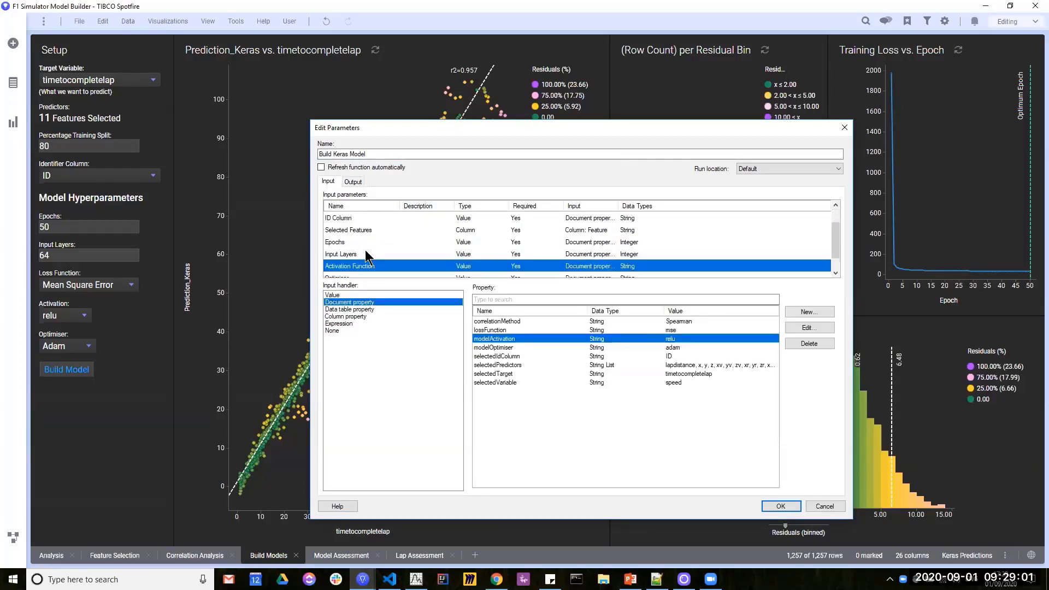
pyautogui.scroll(-1, 365, 250)
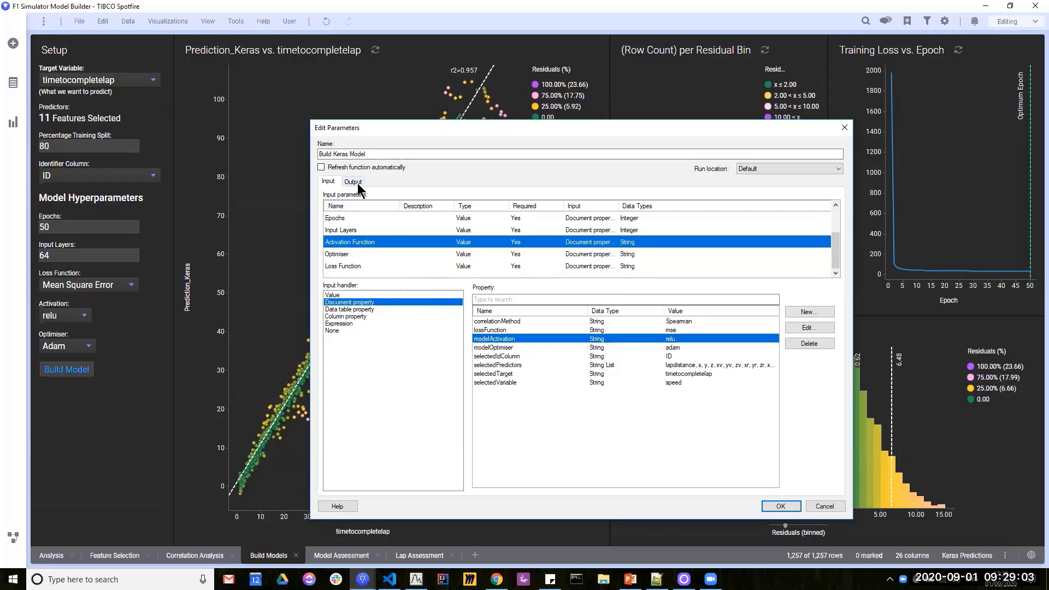
pyautogui.click(355, 254)
pyautogui.scroll(1, 360, 239)
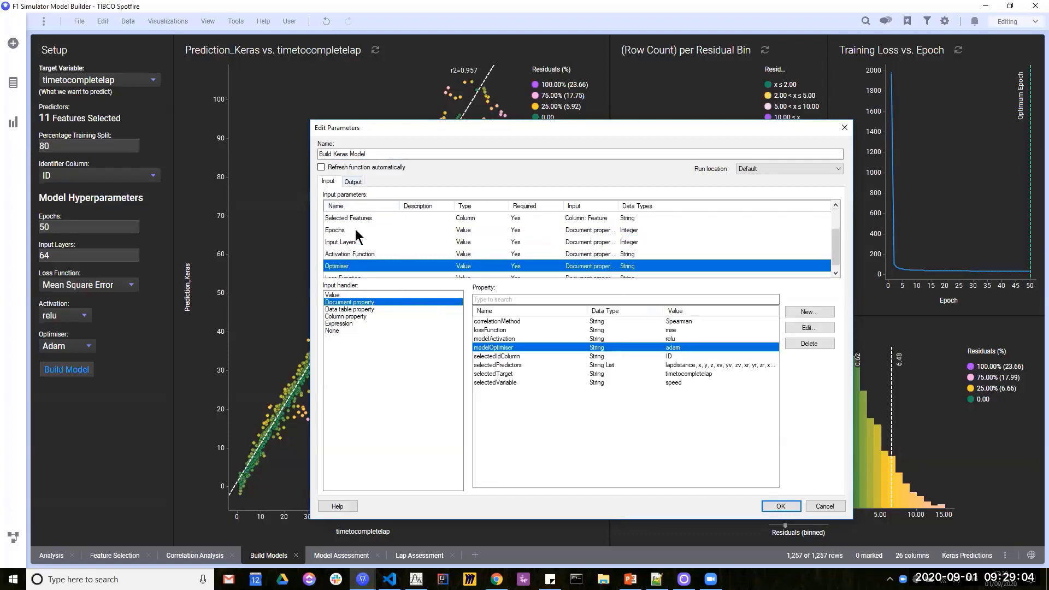
pyautogui.click(823, 506)
# Reopen the Build Keras Model script to check its input parameters, and close the script and data function properties.
pyautogui.click(702, 271)
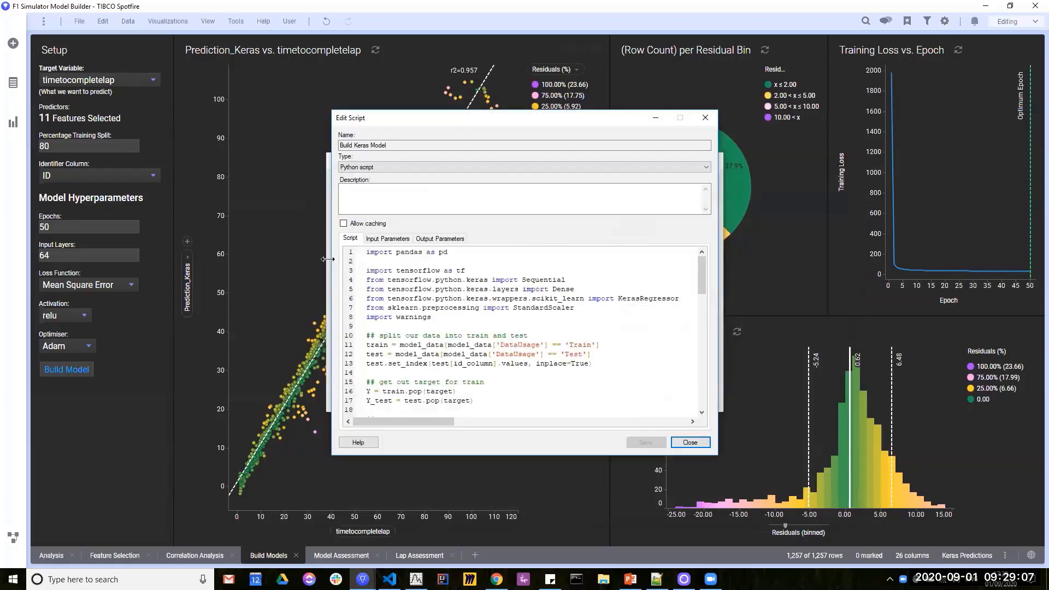
pyautogui.click(386, 238)
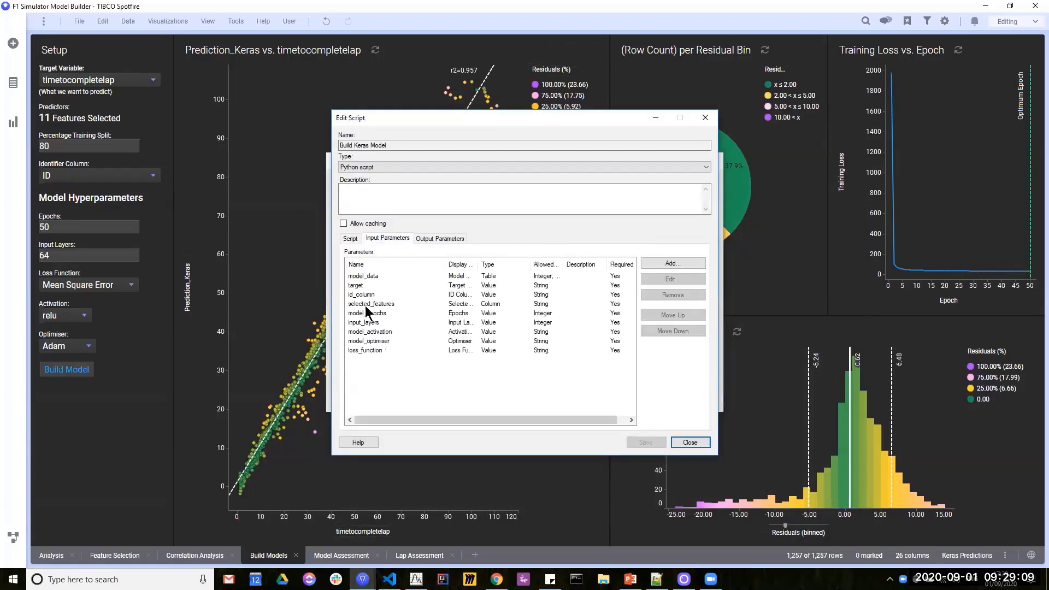
pyautogui.click(346, 239)
pyautogui.click(680, 444)
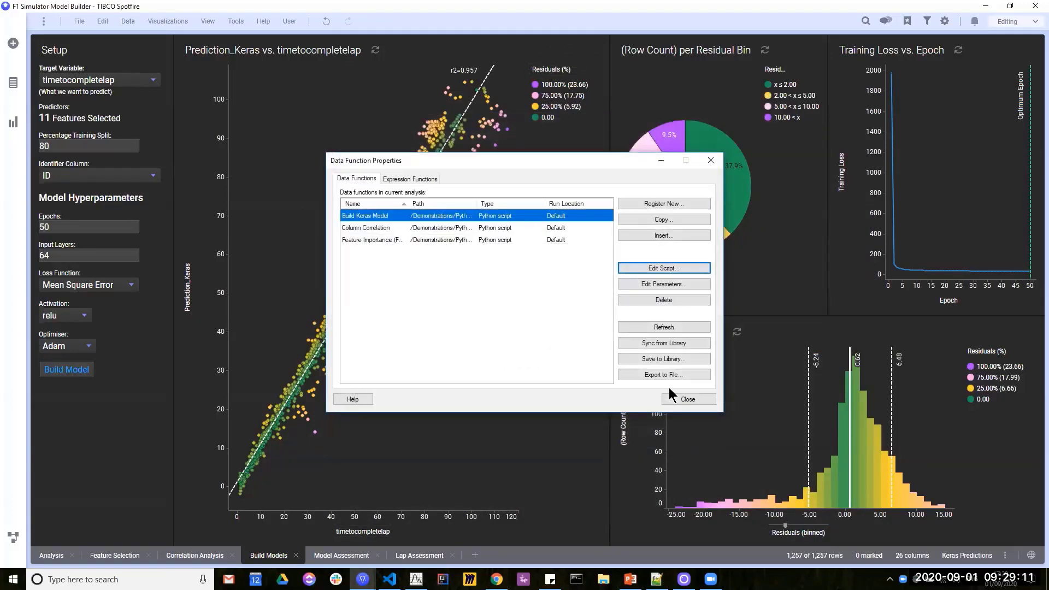
pyautogui.click(699, 403)
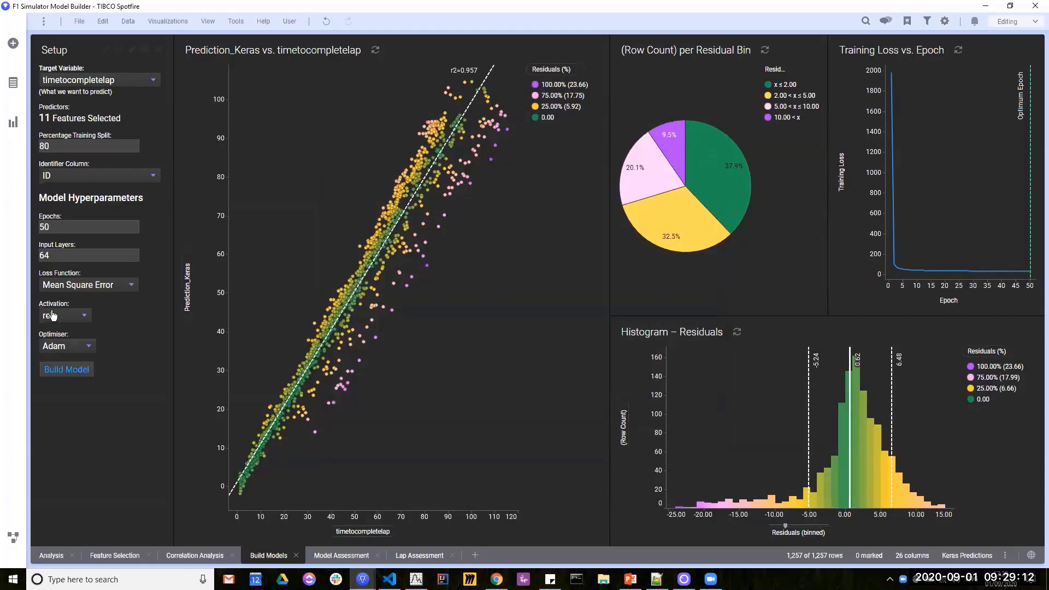
# Set Epochs to 20 and Input Layers to 32, and build the model.
pyautogui.click(39, 231)
pyautogui.write('20')
pyautogui.press('Tab')
pyautogui.write('32')
pyautogui.click(76, 175)
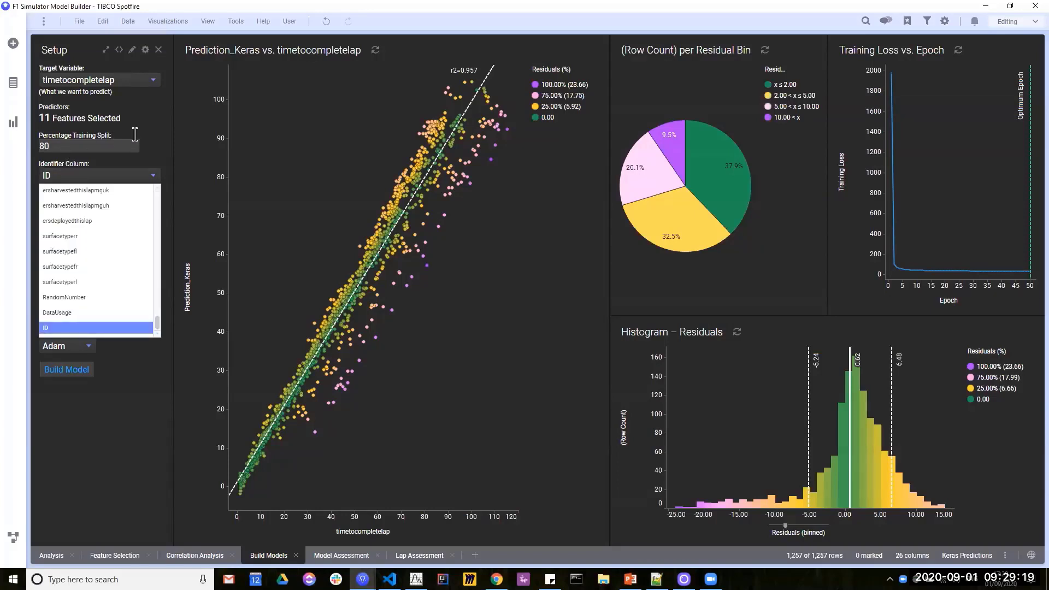
pyautogui.click(135, 135)
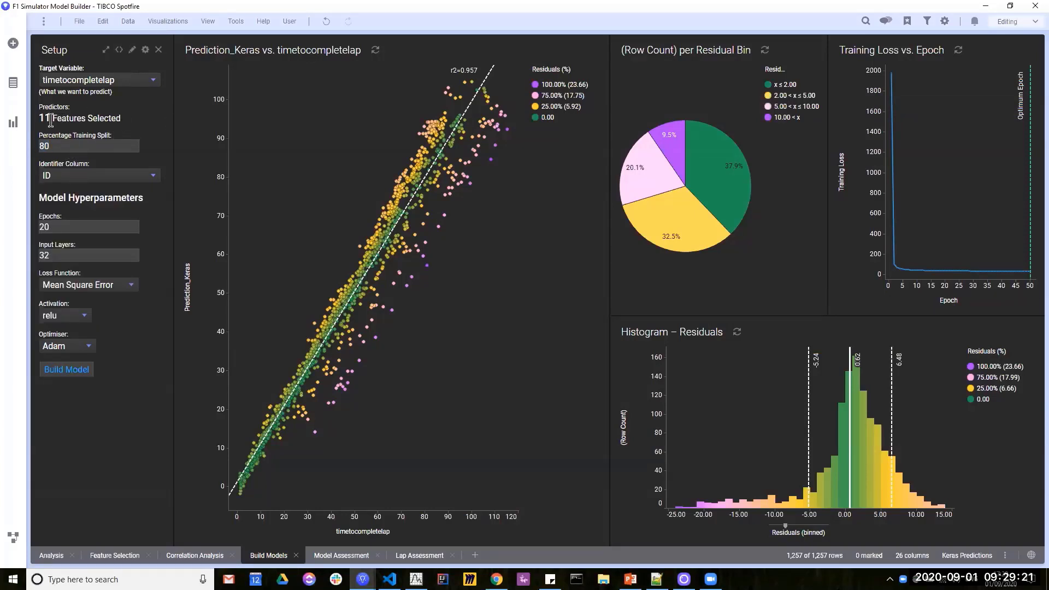
pyautogui.moveTo(50, 120)
pyautogui.mouseDown()
pyautogui.moveTo(41, 65)
pyautogui.moveTo(50, 120)
pyautogui.mouseUp()
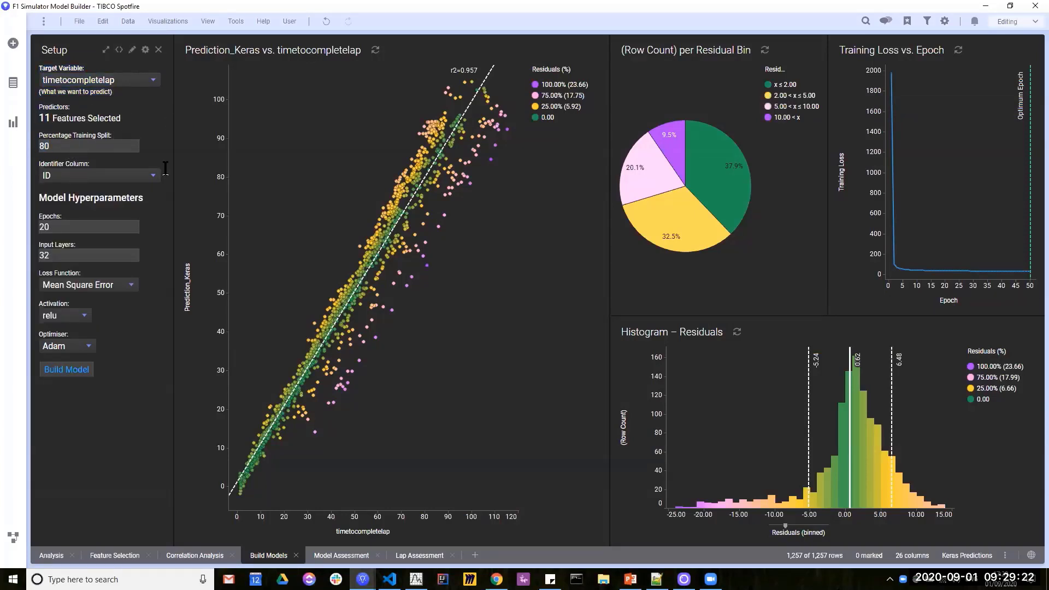
pyautogui.click(65, 369)
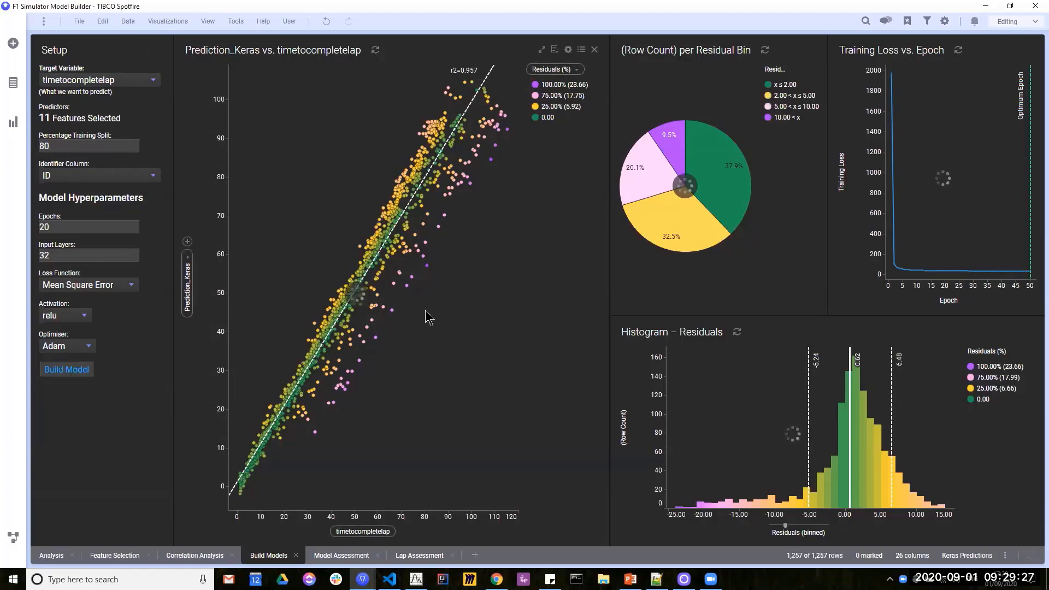
# Open the setup text area's HTML and inspect which data function the Build Model button runs, leaving the control unchanged.
pyautogui.rightClick(123, 375)
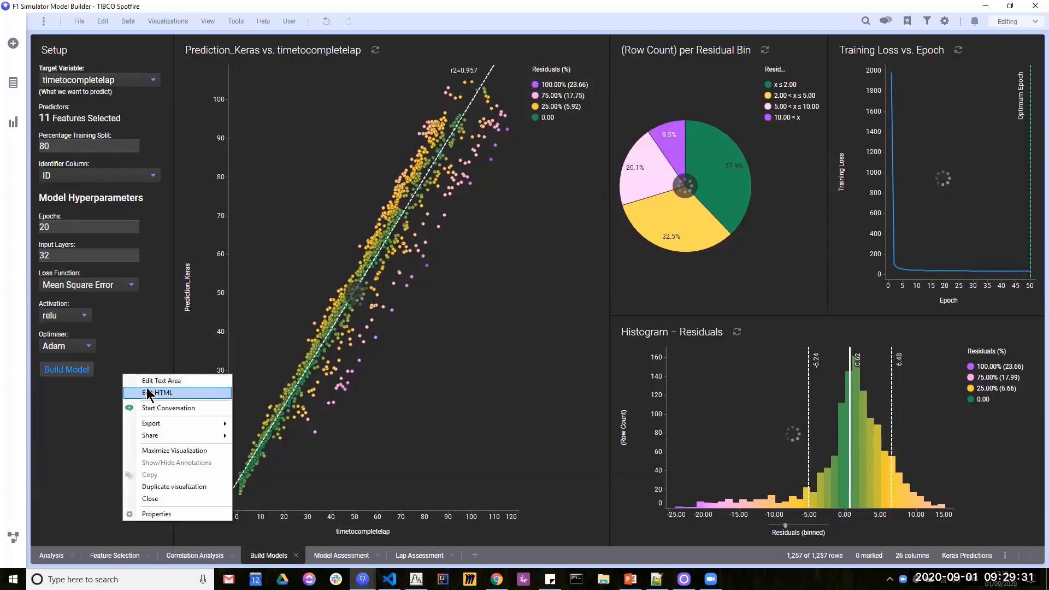
pyautogui.click(149, 393)
pyautogui.click(584, 382)
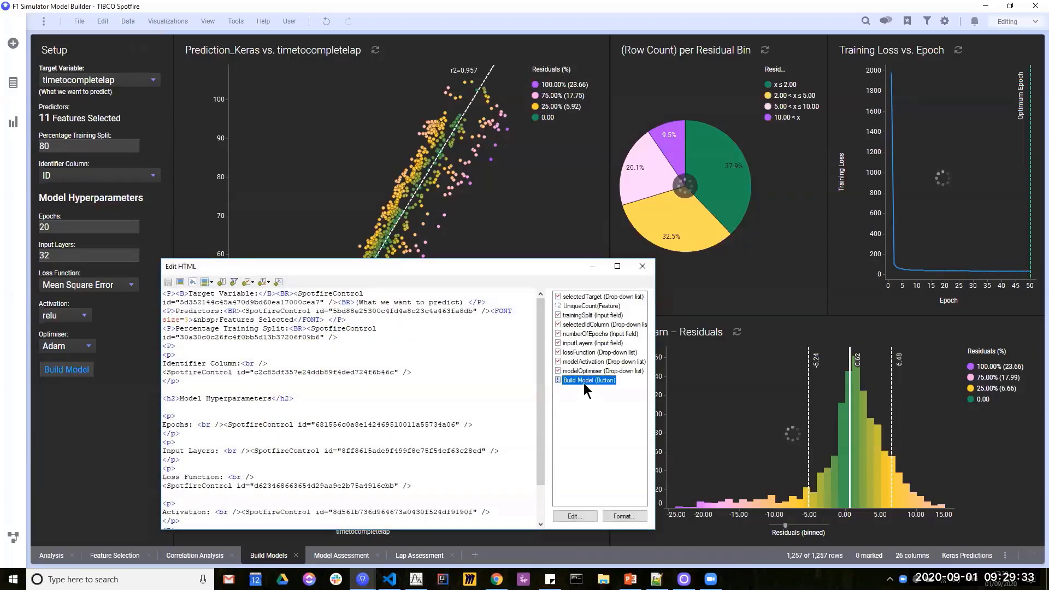
pyautogui.doubleClick(583, 381)
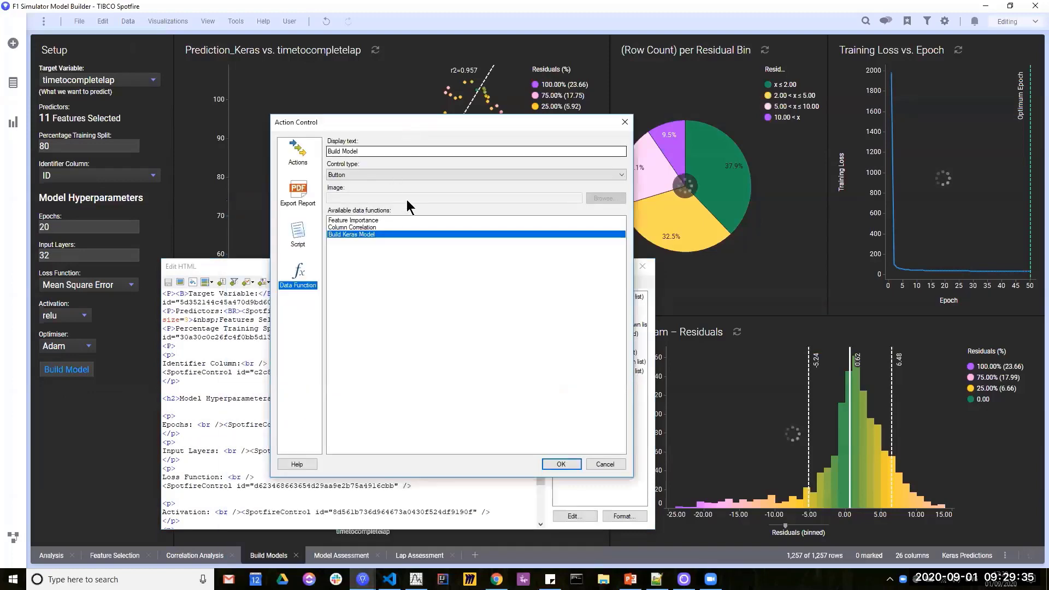
pyautogui.click(605, 464)
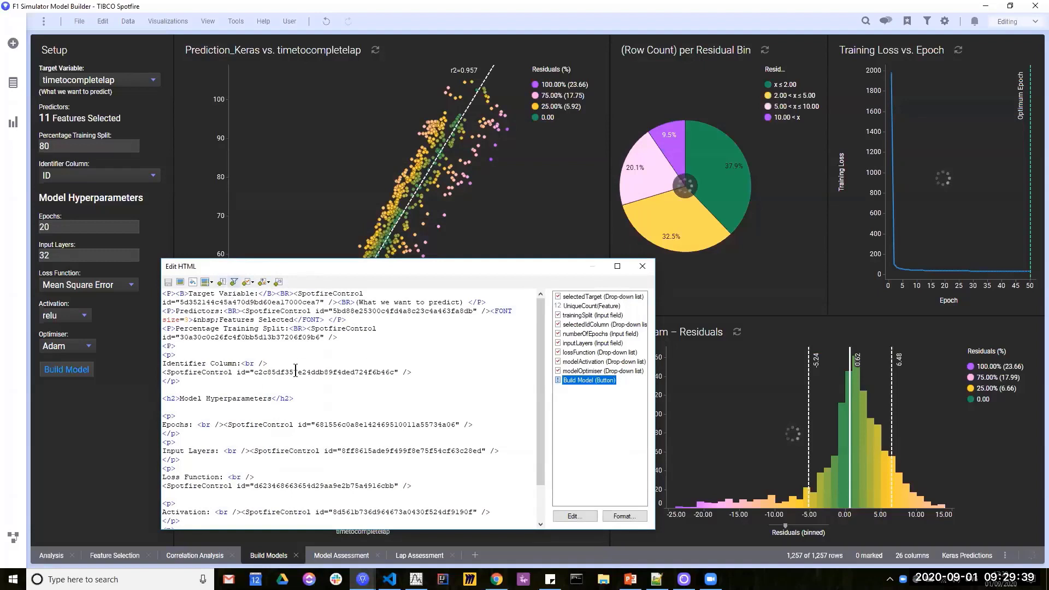
# Add a Run Model button for the Build Keras Model data function at the end of the text area's HTML, and run it.
pyautogui.scroll(-3, 295, 370)
pyautogui.click(441, 520)
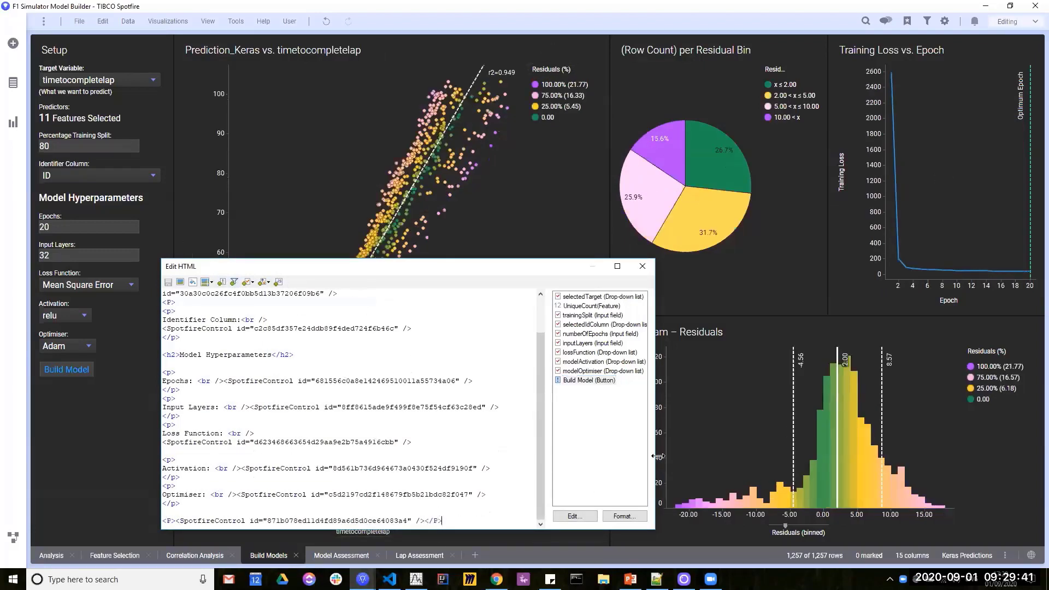
pyautogui.click(618, 439)
pyautogui.press('Return')
pyautogui.press('Return')
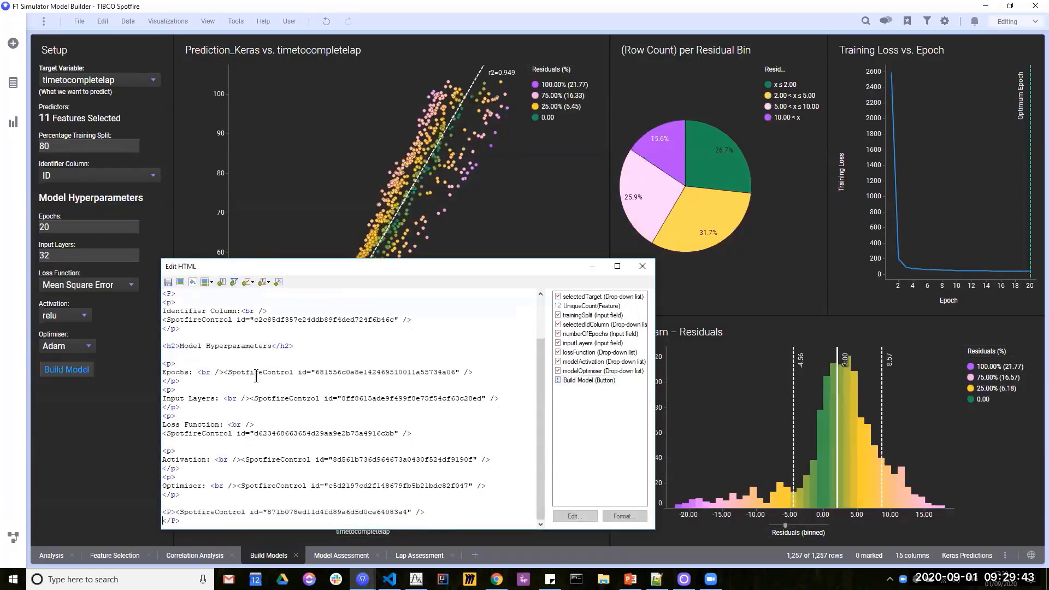
pyautogui.click(222, 283)
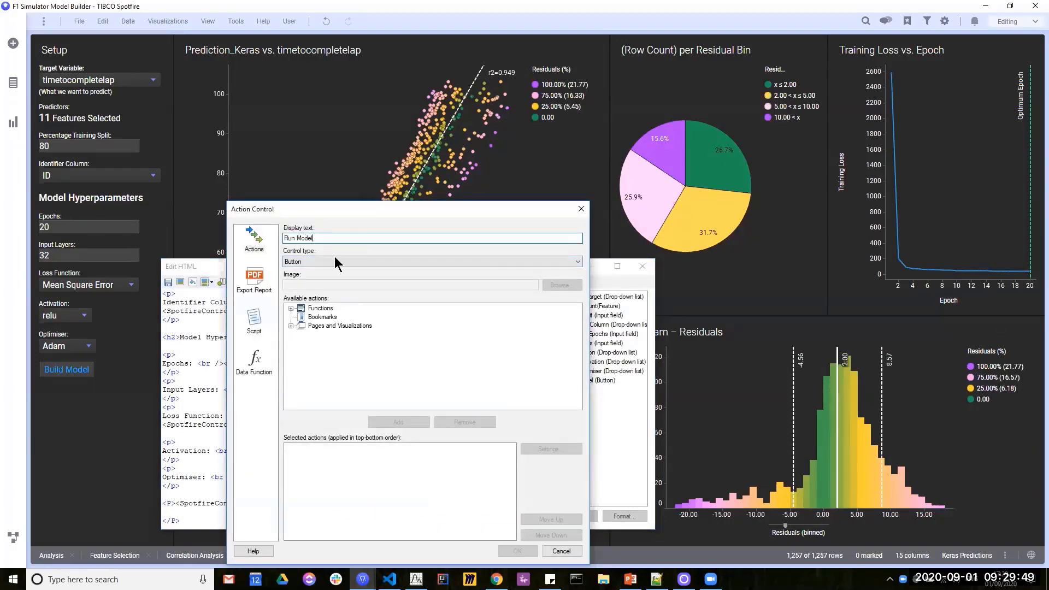
pyautogui.click(261, 358)
pyautogui.click(310, 322)
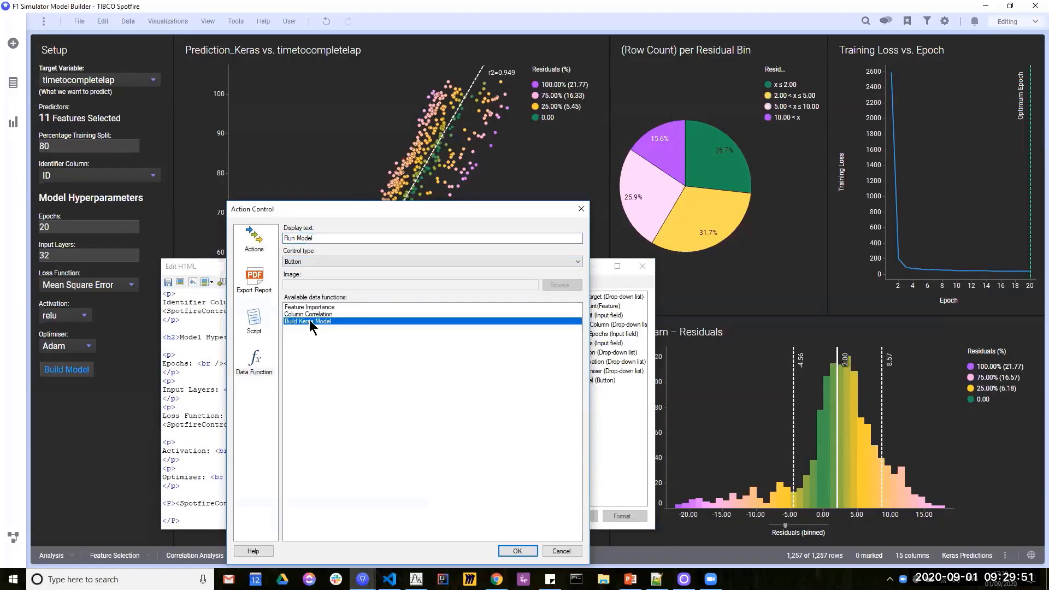
pyautogui.click(516, 552)
pyautogui.click(642, 266)
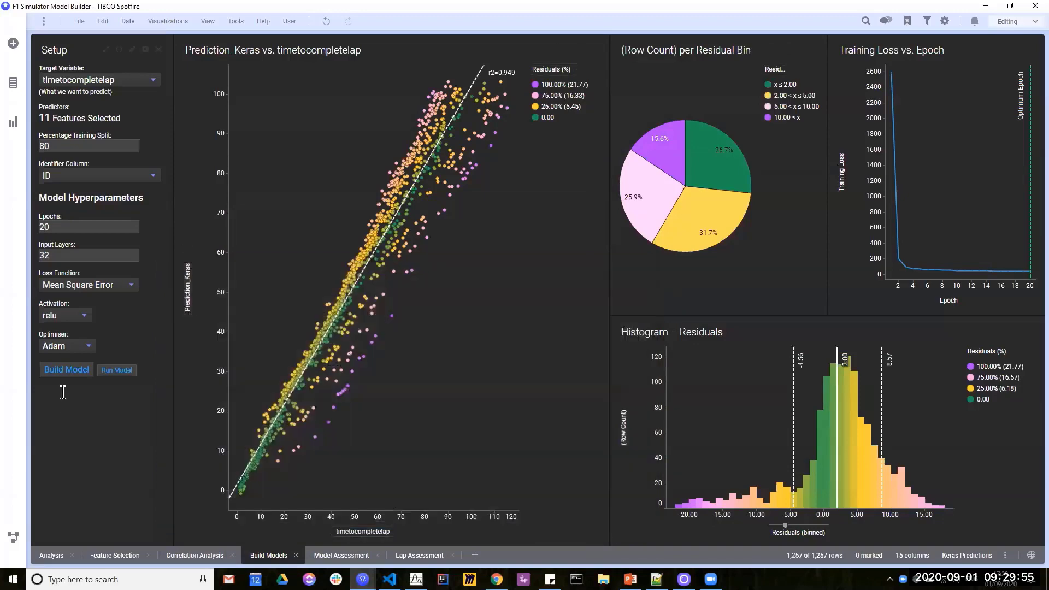
pyautogui.click(113, 371)
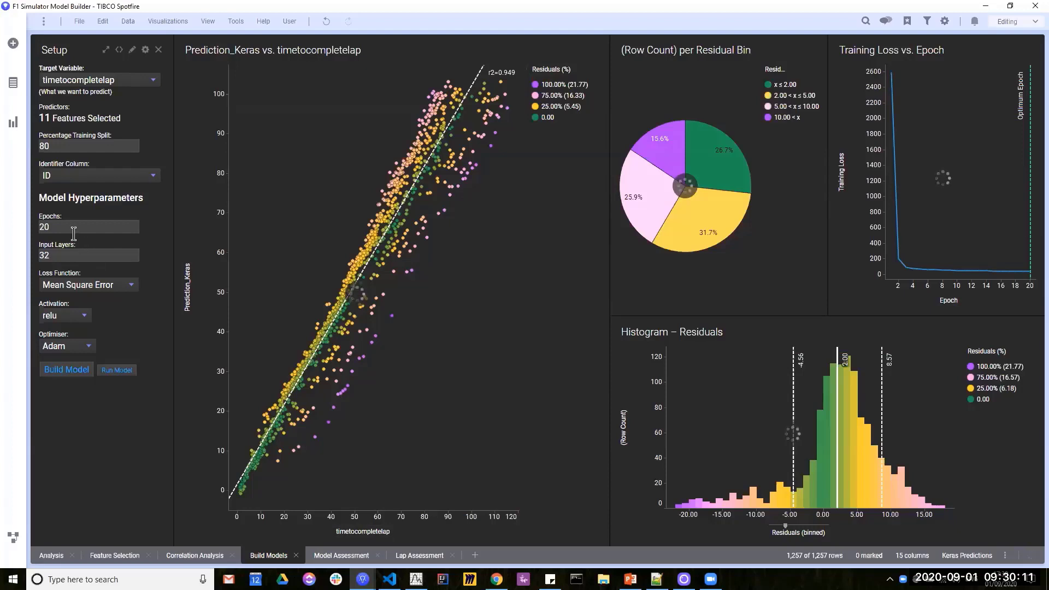
# Set Epochs to 100, Input Layers to 64 and Activation to sigmoid in the model hyperparameters.
pyautogui.tripleClick(24, 228)
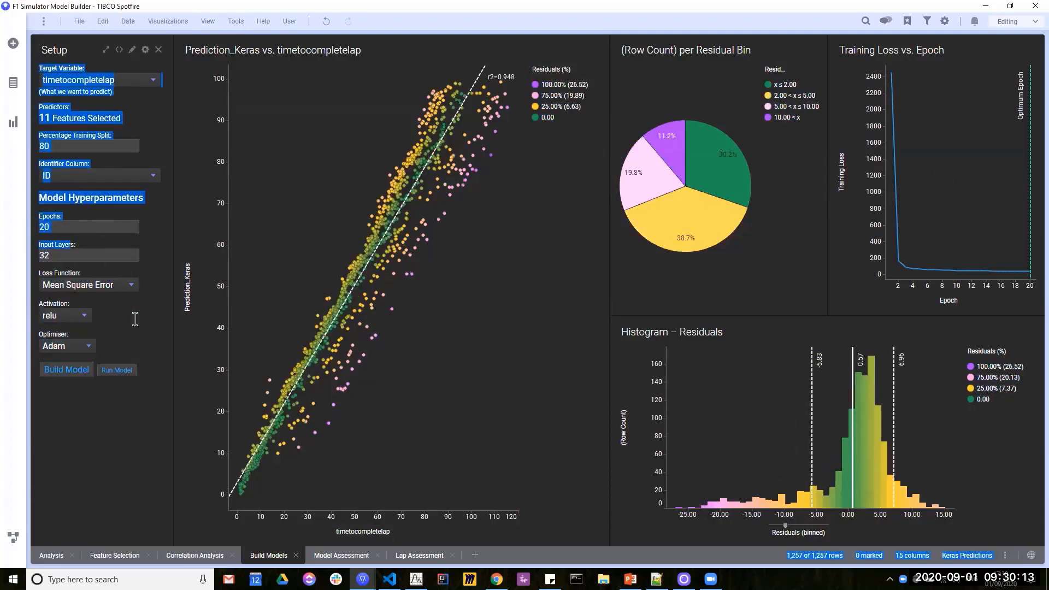
pyautogui.click(135, 319)
pyautogui.doubleClick(74, 227)
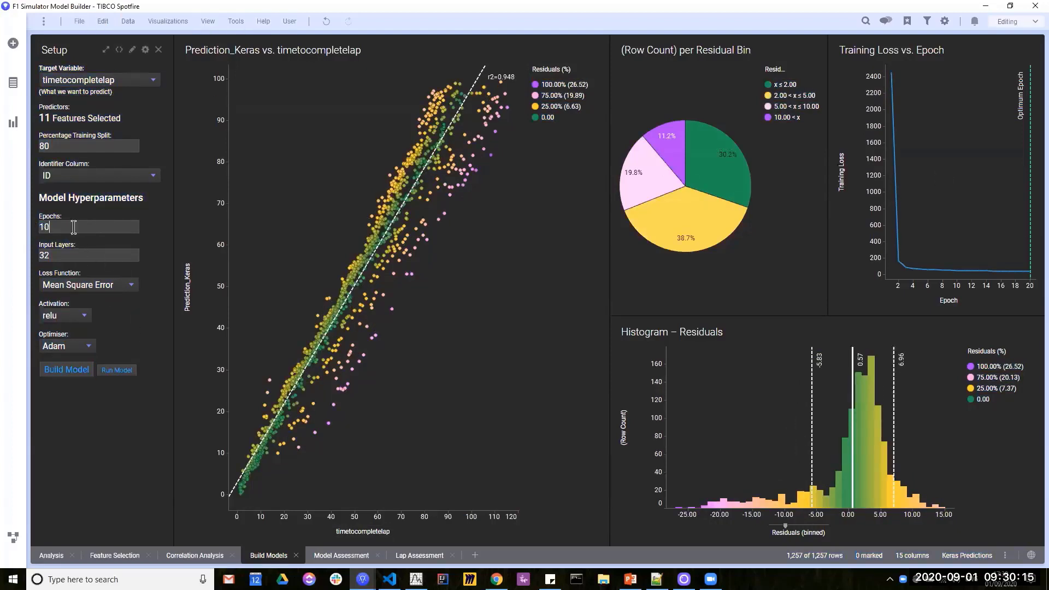
pyautogui.click(47, 255)
pyautogui.click(82, 316)
pyautogui.click(62, 345)
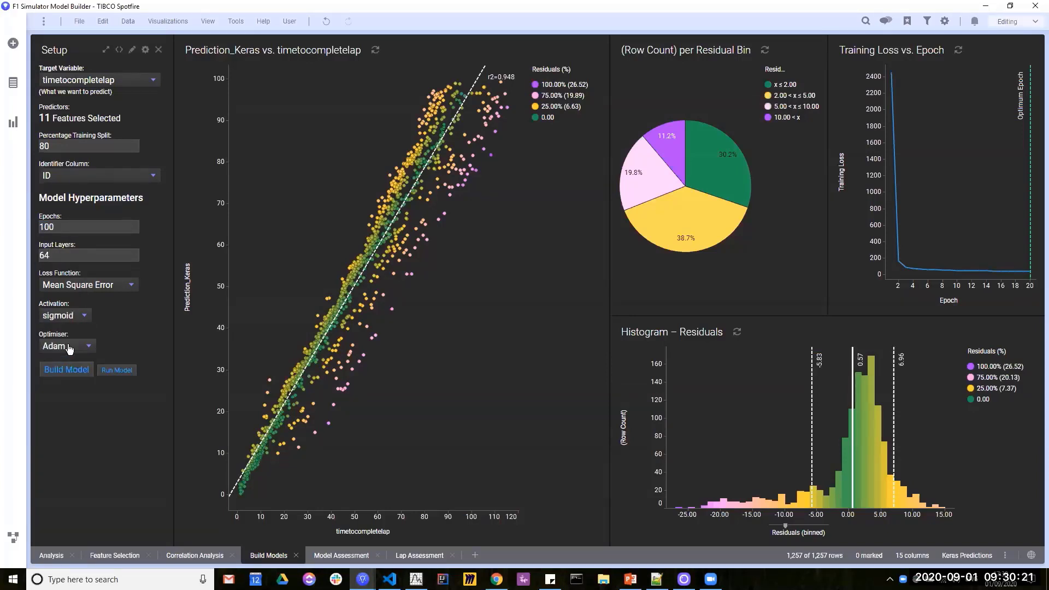
# Set the Optimiser to RMSprop and build the model.
pyautogui.click(67, 347)
pyautogui.click(57, 376)
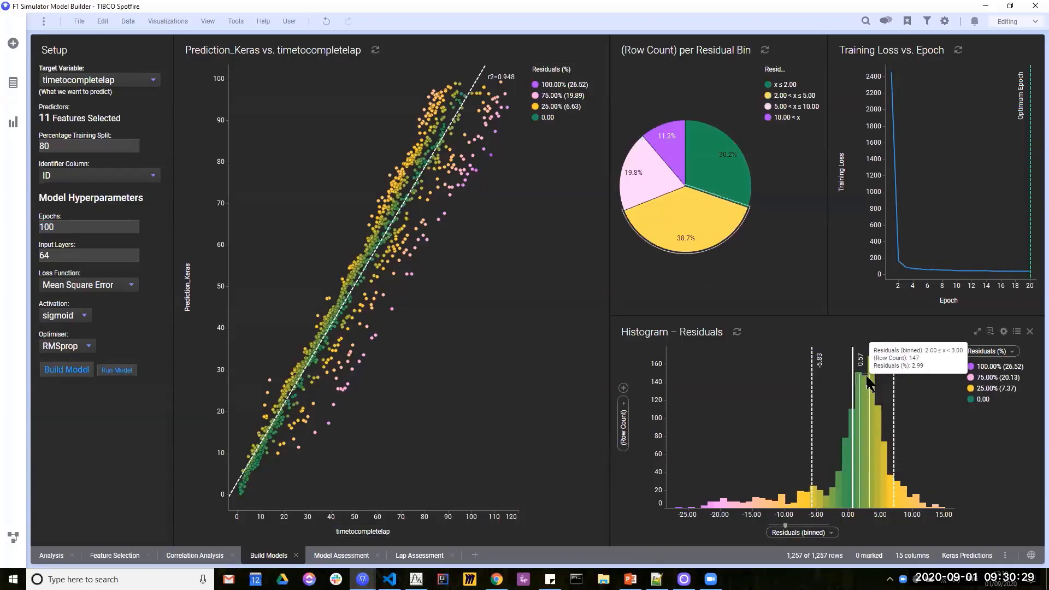
pyautogui.click(65, 376)
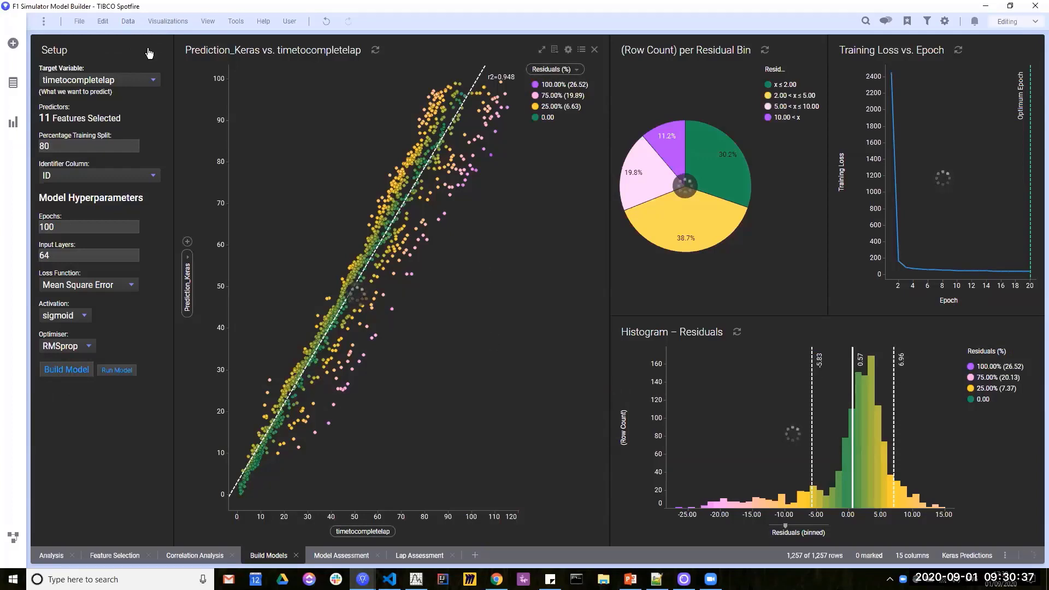
# Inspect the expression of the calculated Residuals column in the Keras Predictions column properties, leaving it unchanged.
pyautogui.click(128, 21)
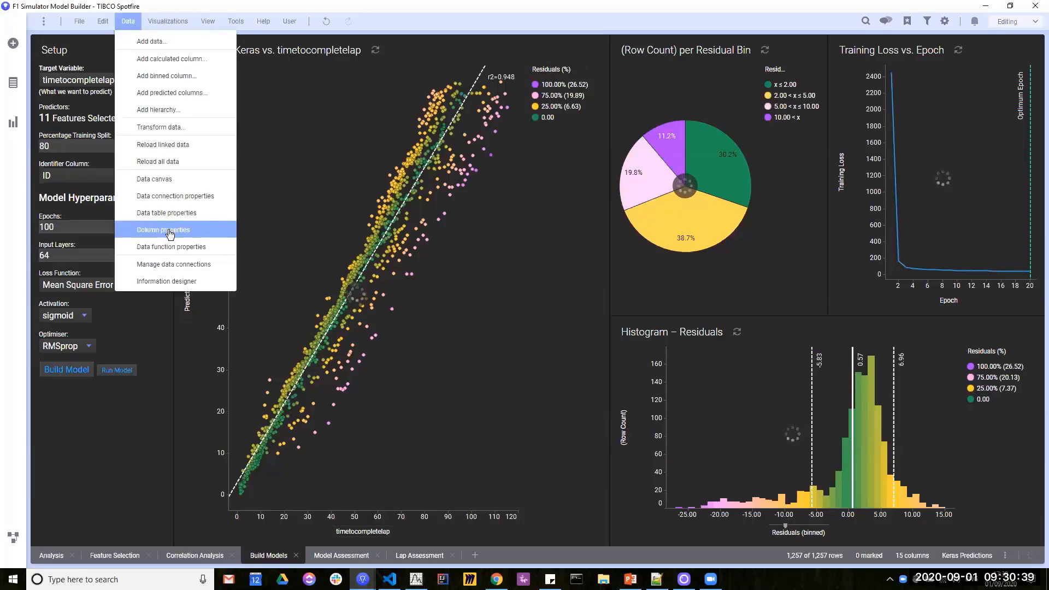
pyautogui.click(162, 230)
pyautogui.scroll(-3, 366, 234)
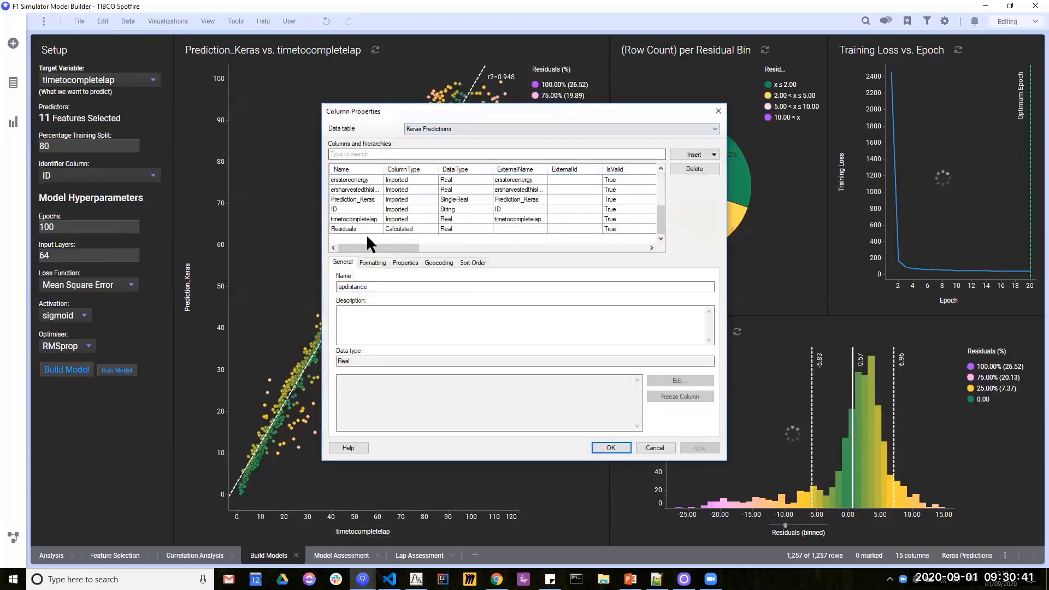
pyautogui.click(377, 229)
pyautogui.moveTo(440, 379); pyautogui.dragTo(370, 377)
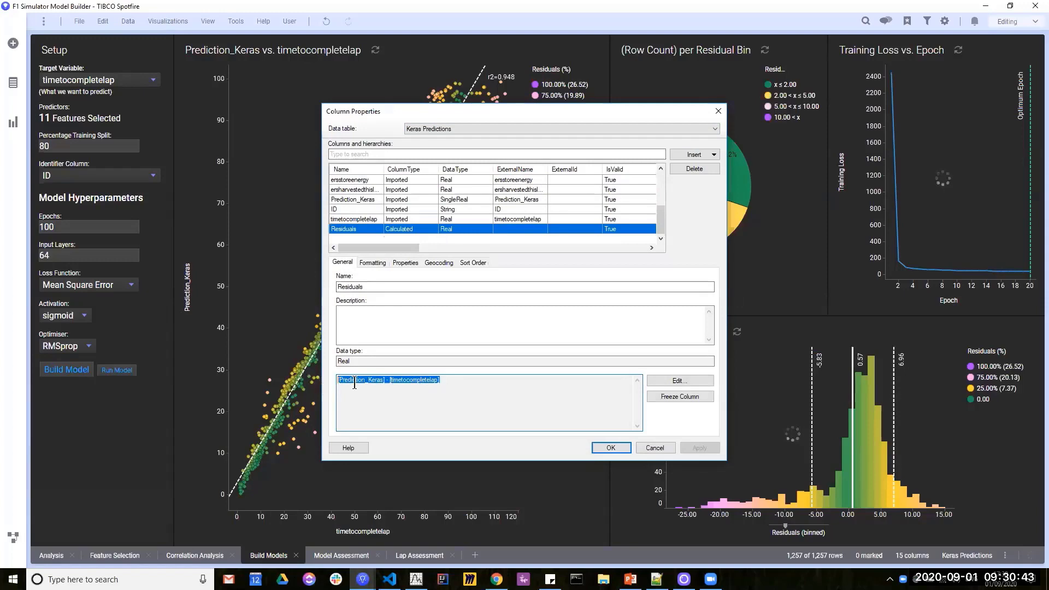
pyautogui.doubleClick(355, 380)
pyautogui.doubleClick(430, 381)
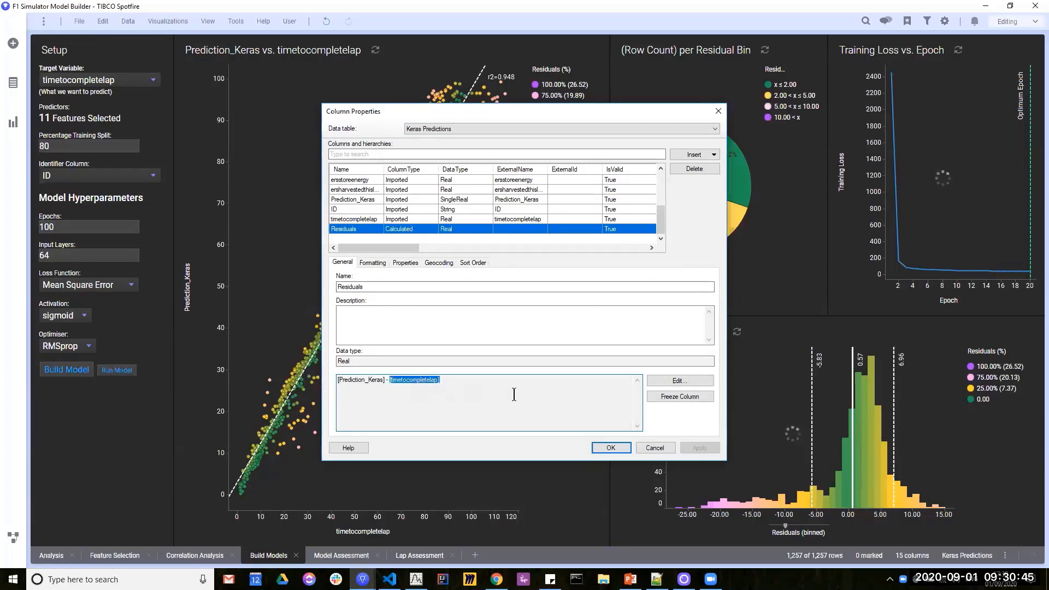
pyautogui.click(654, 447)
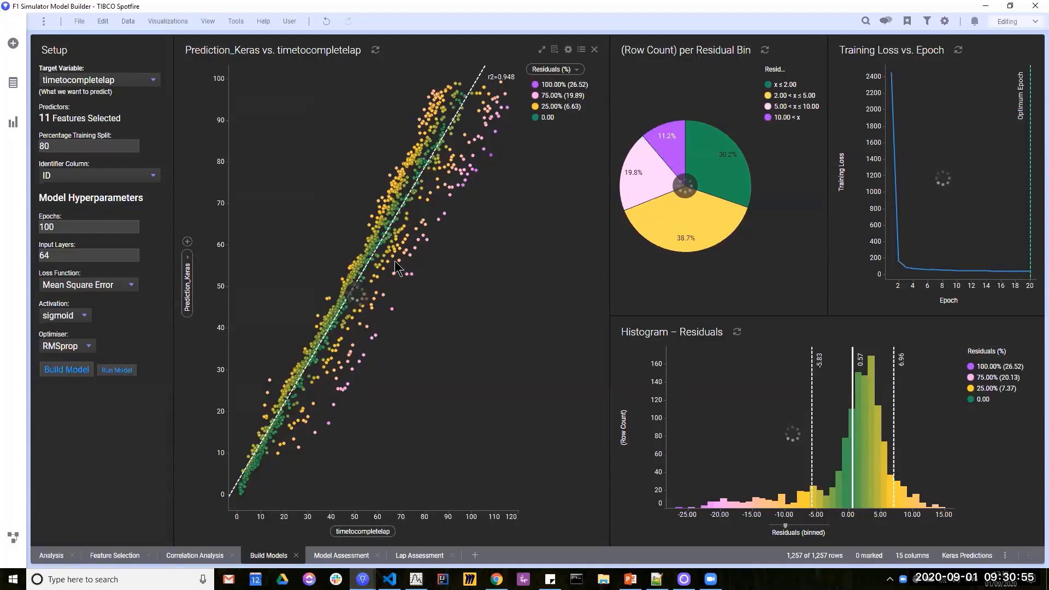
# Set the Optimiser to SGD in the model hyperparameters, keeping Epochs and Input Layers as they are.
pyautogui.click(98, 228)
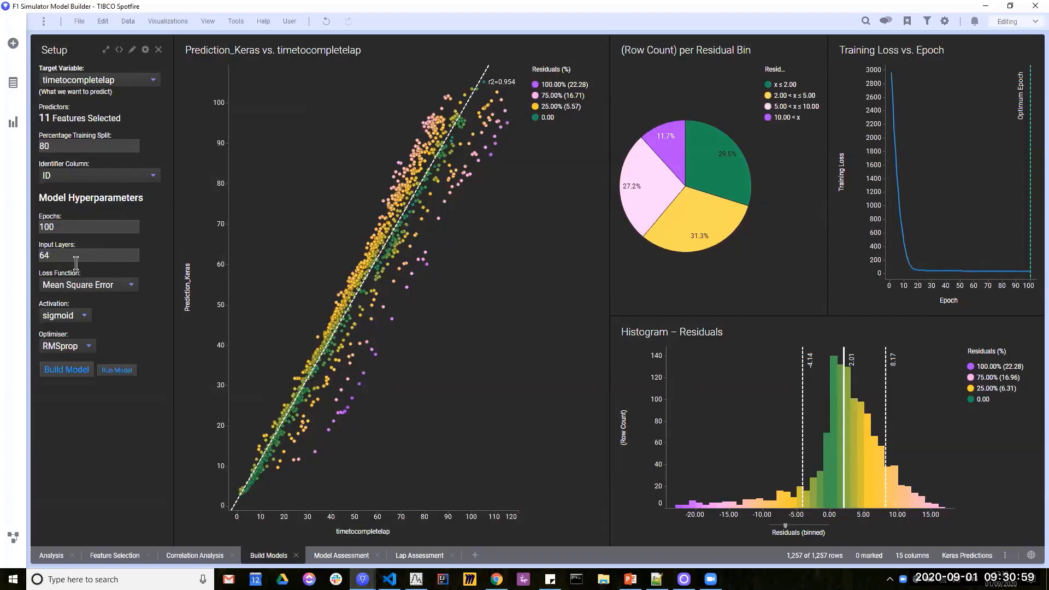
pyautogui.click(96, 258)
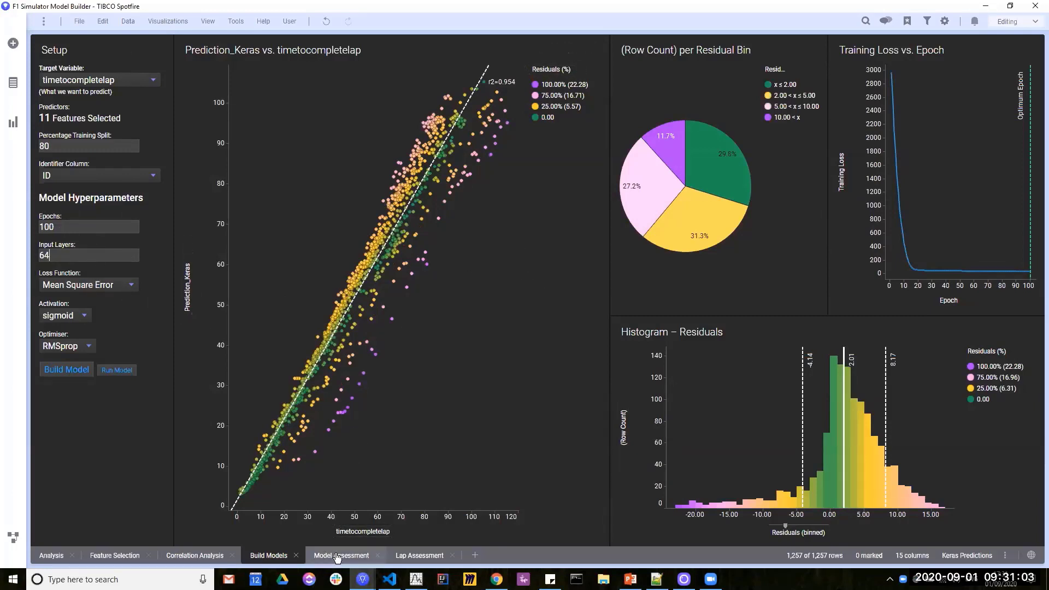
pyautogui.click(86, 349)
pyautogui.click(58, 392)
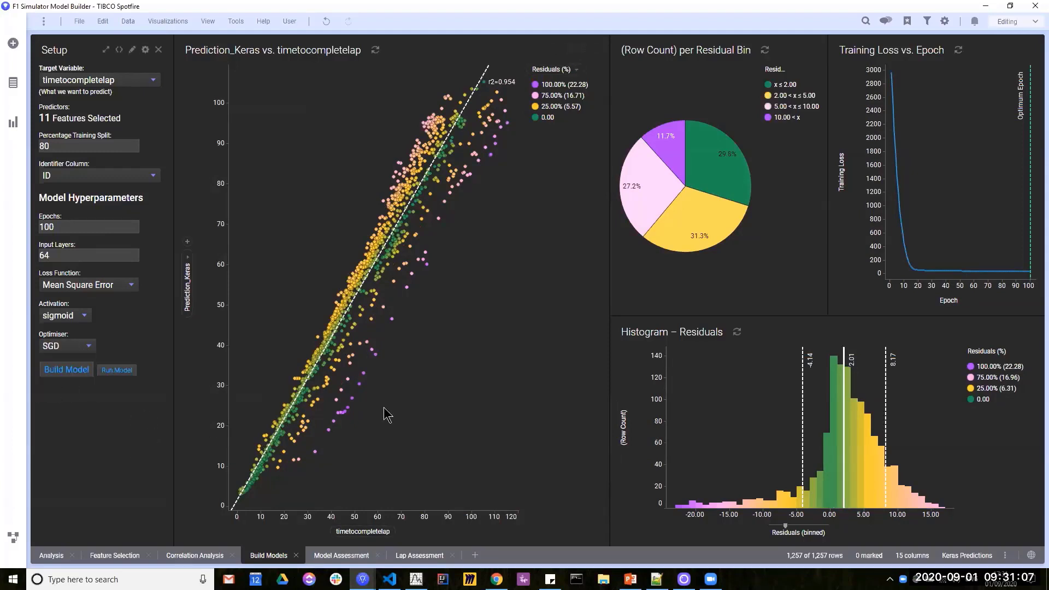
# View the lap charts on the Lap Assessment page and return to the Build Models page.
pyautogui.click(332, 561)
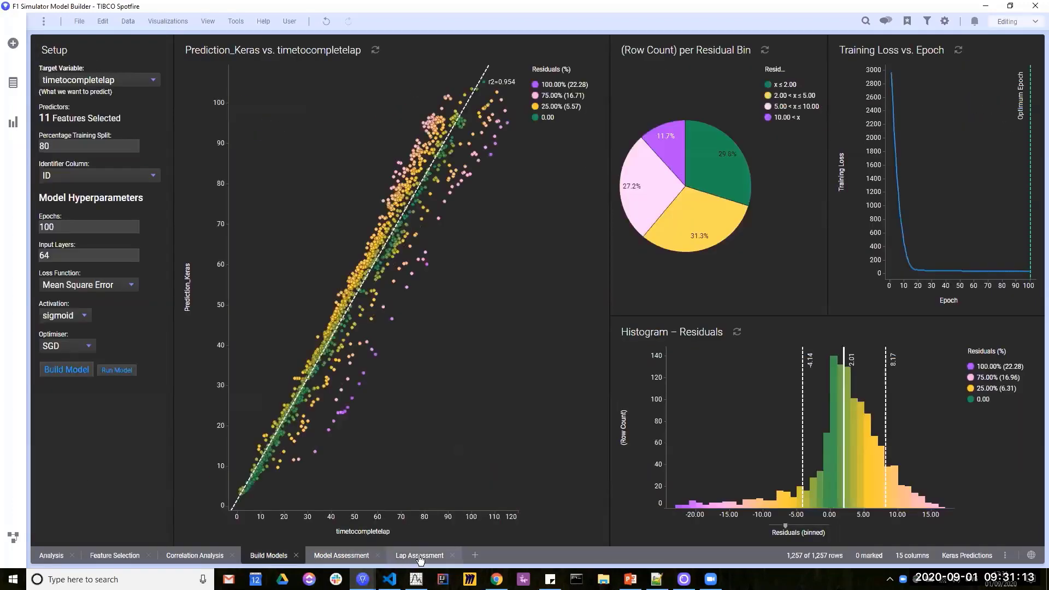
pyautogui.click(420, 557)
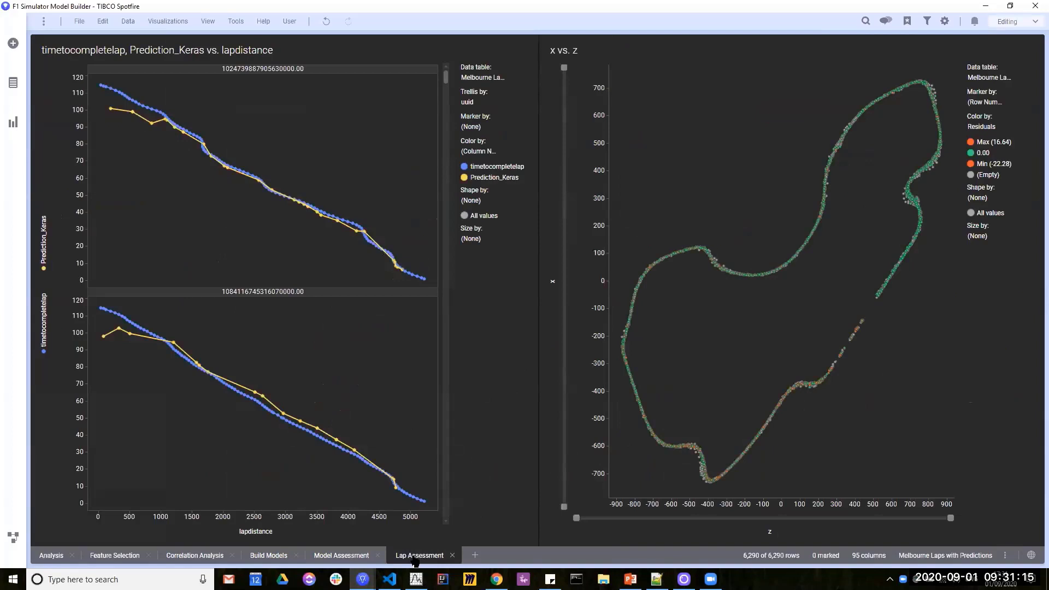
pyautogui.click(273, 559)
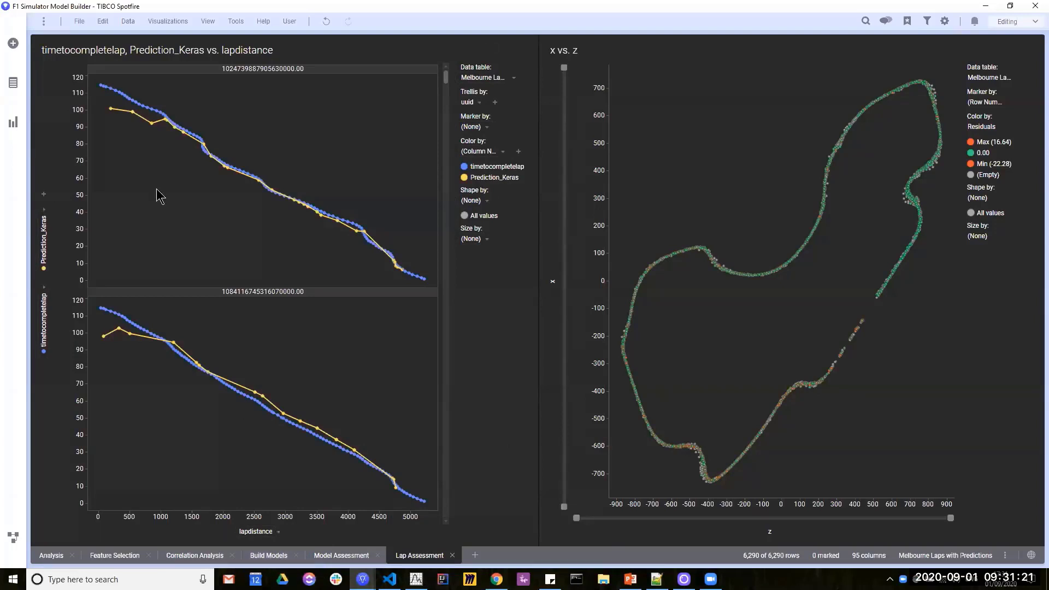
pyautogui.moveTo(51, 118); pyautogui.dragTo(38, 124)
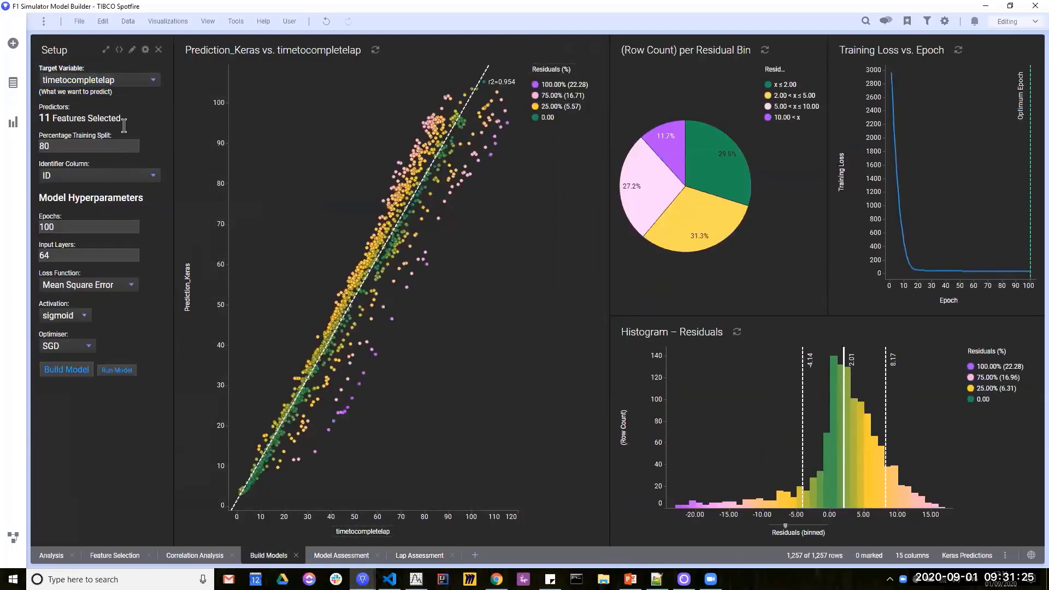
# Examine in the data canvas how Melbourne Laps with Predictions, Melbourne Laps and Keras Predictions are sourced, including the Build Keras Model node.
pyautogui.click(12, 537)
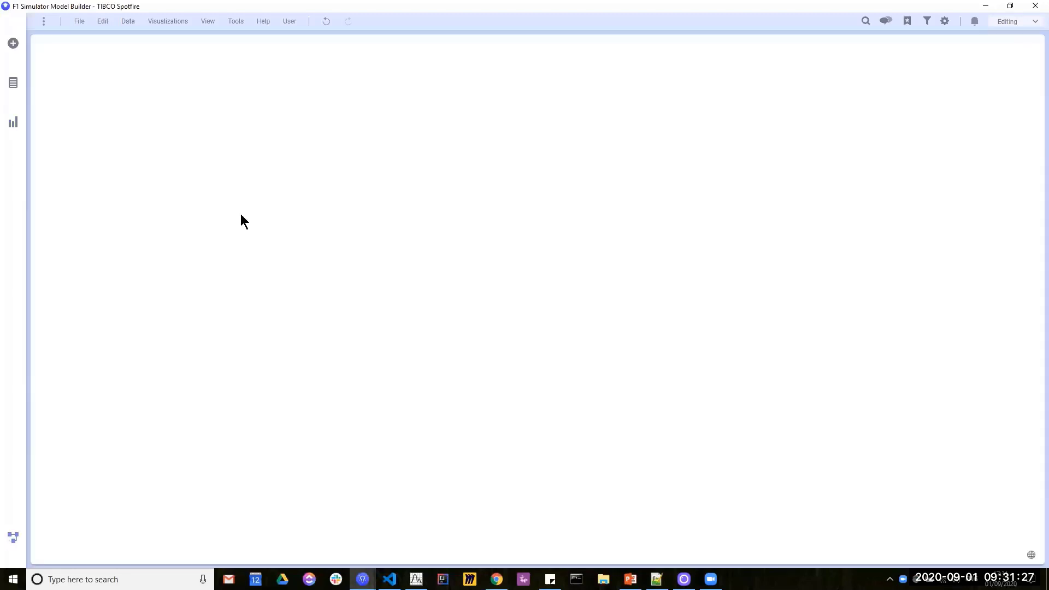
pyautogui.click(136, 51)
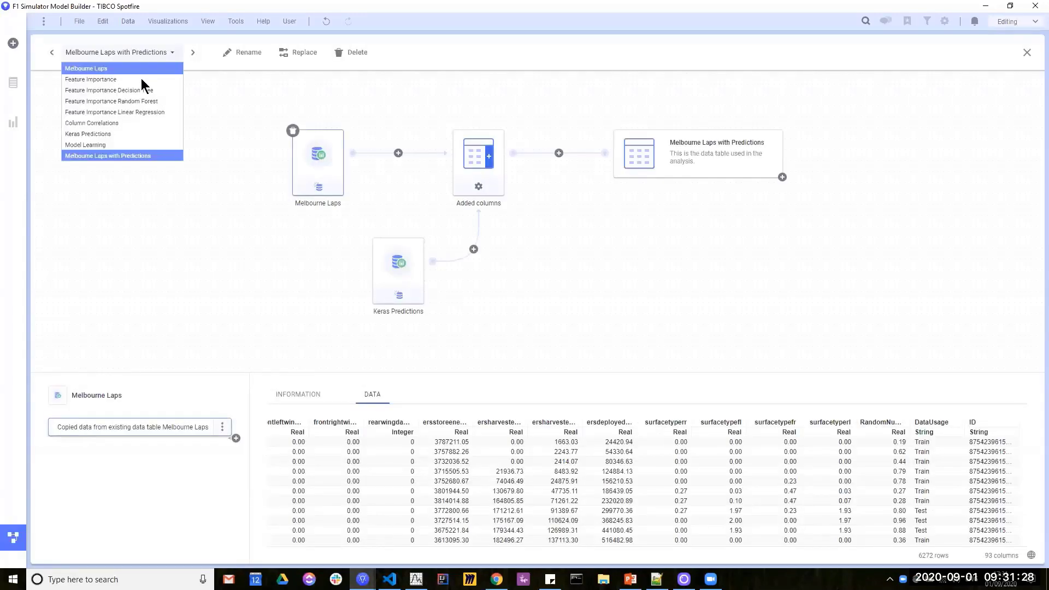
pyautogui.click(108, 155)
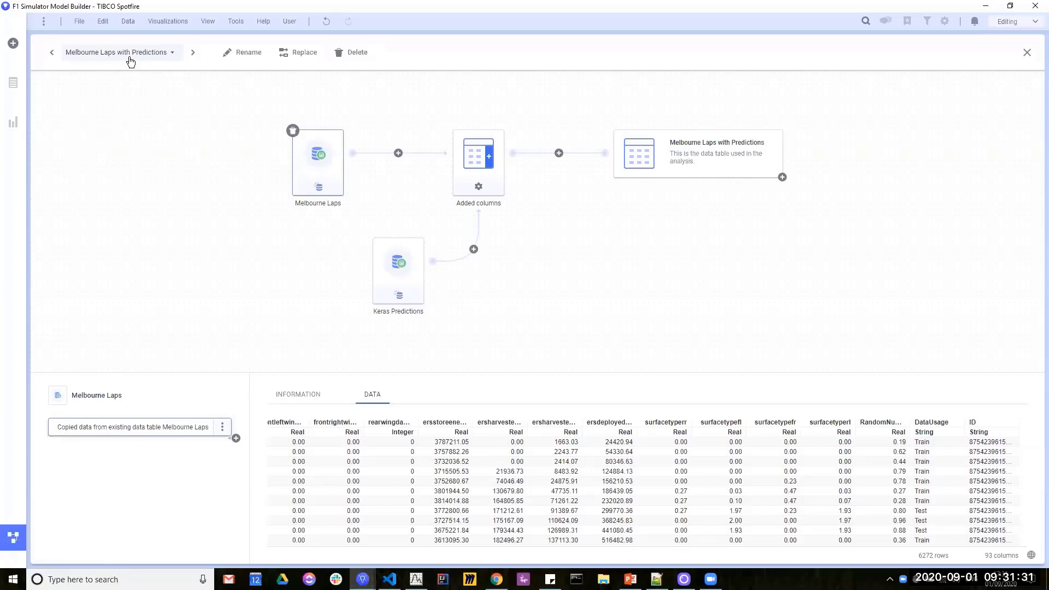
pyautogui.click(127, 55)
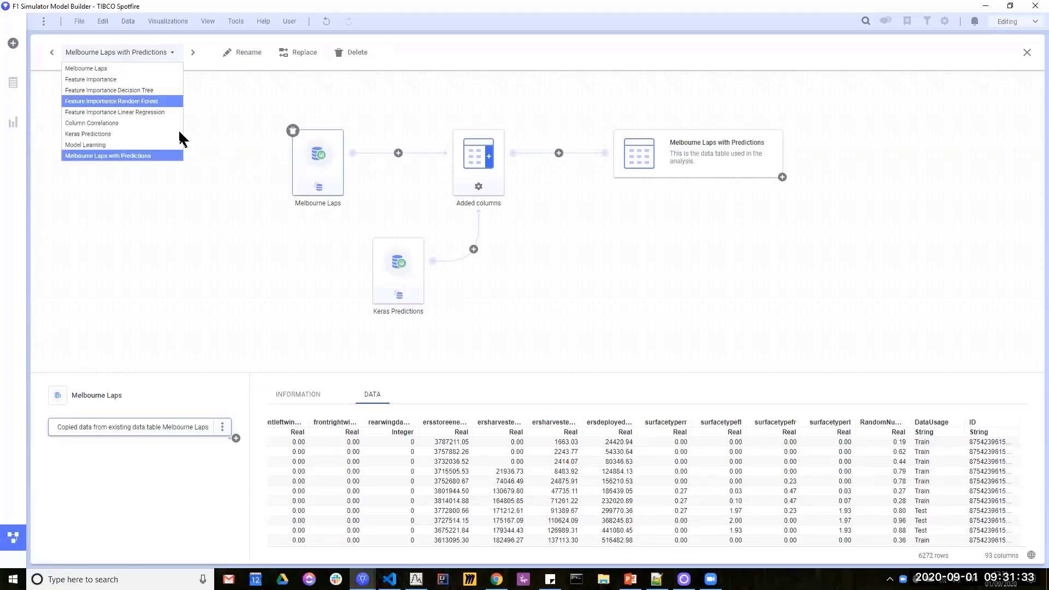
pyautogui.click(115, 69)
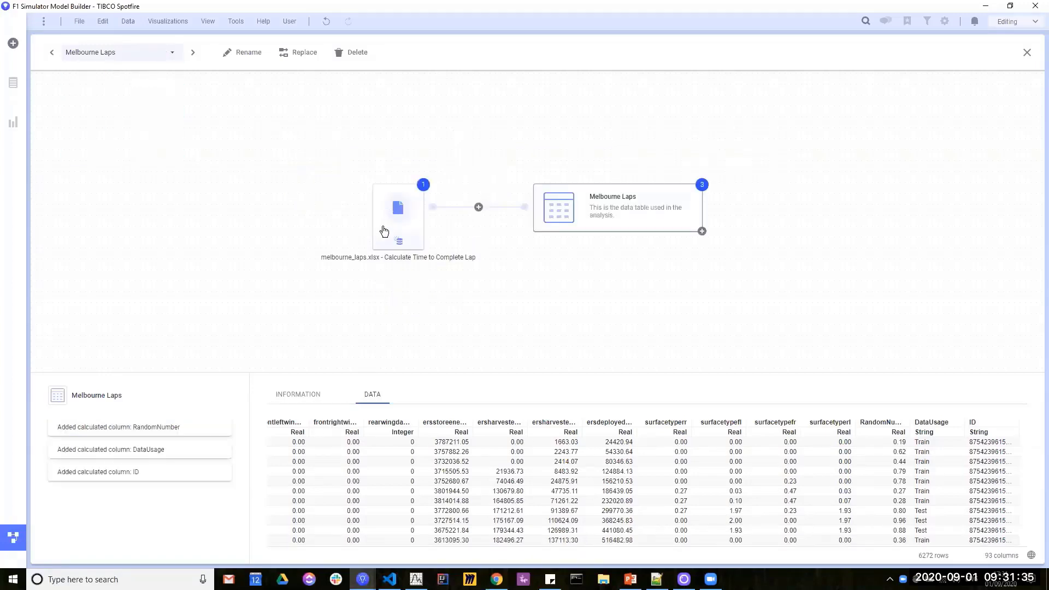
pyautogui.click(115, 53)
pyautogui.click(115, 136)
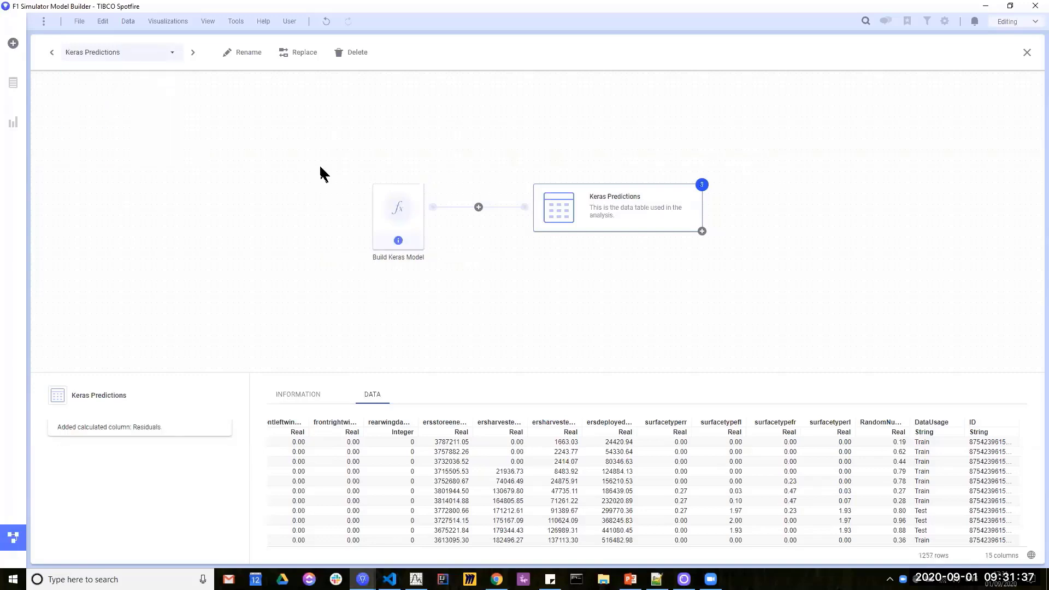
pyautogui.click(394, 213)
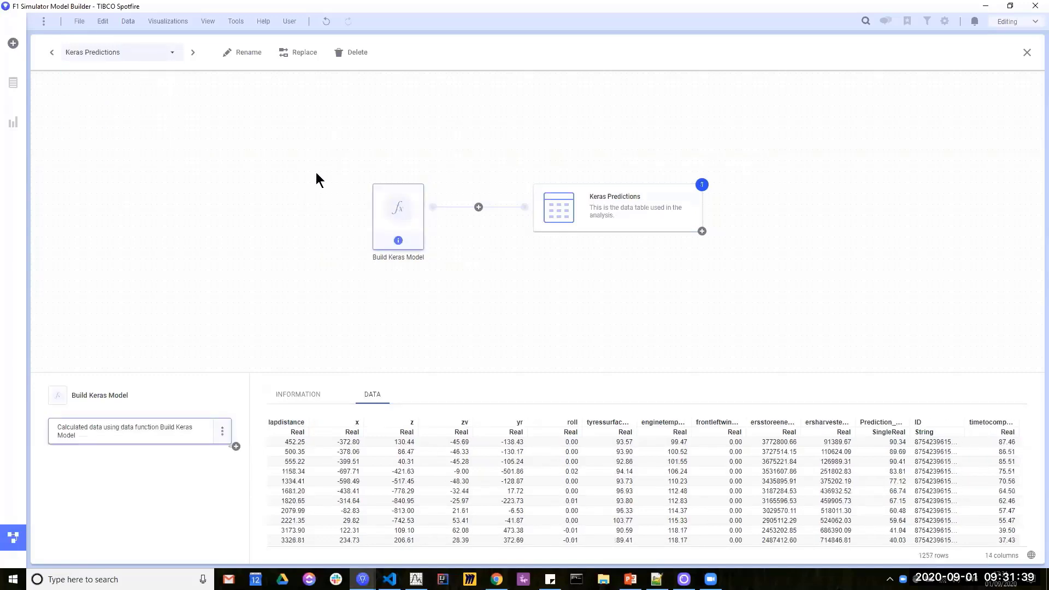
# Inspect the match columns and included new columns of the Added columns join in Melbourne Laps with Predictions, cancel, and close the data canvas.
pyautogui.click(130, 55)
pyautogui.click(114, 149)
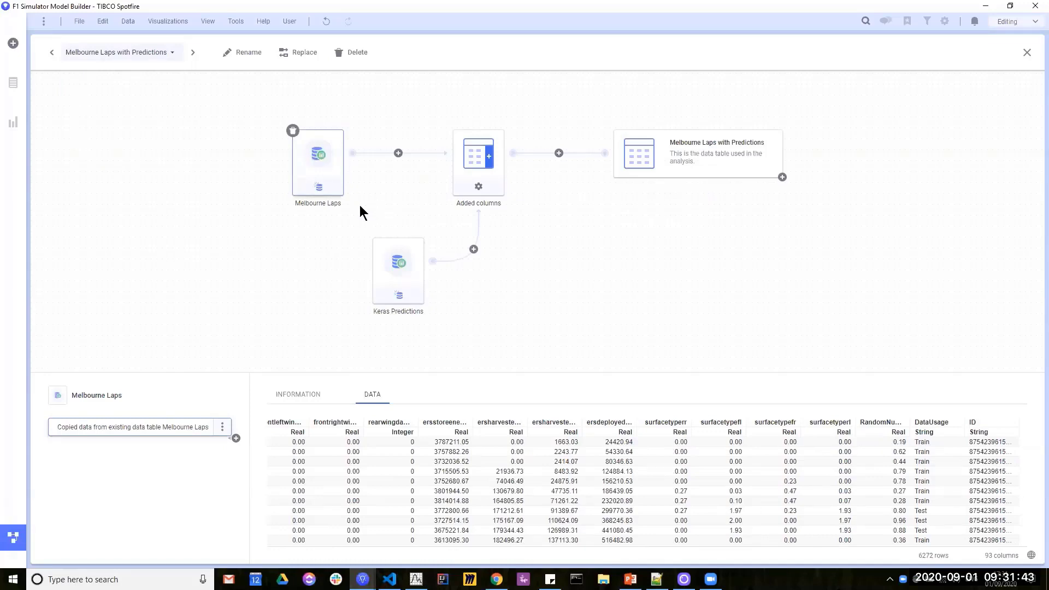
pyautogui.click(390, 259)
pyautogui.click(398, 154)
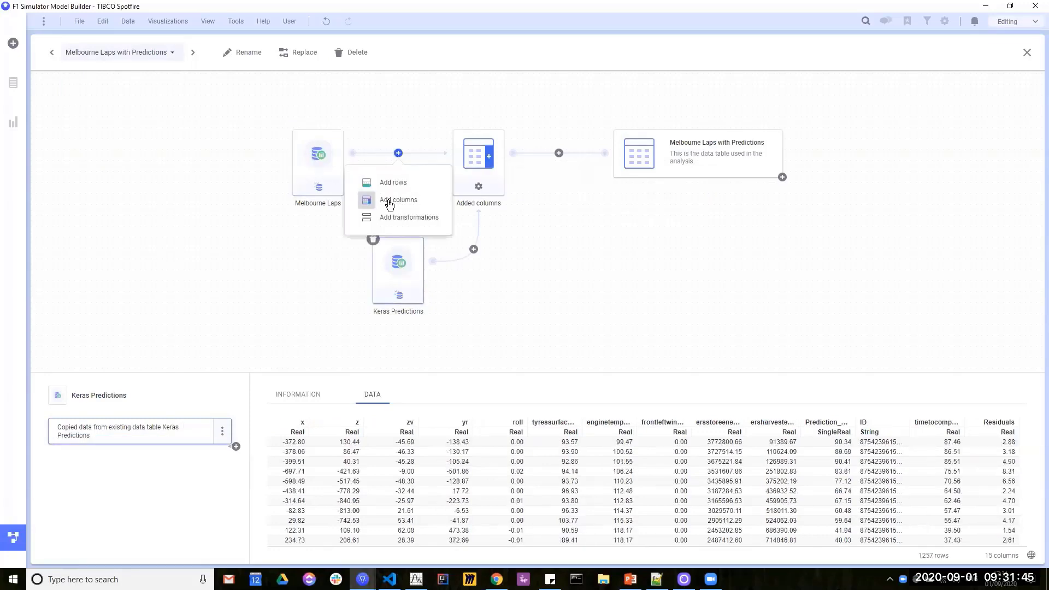
pyautogui.click(469, 193)
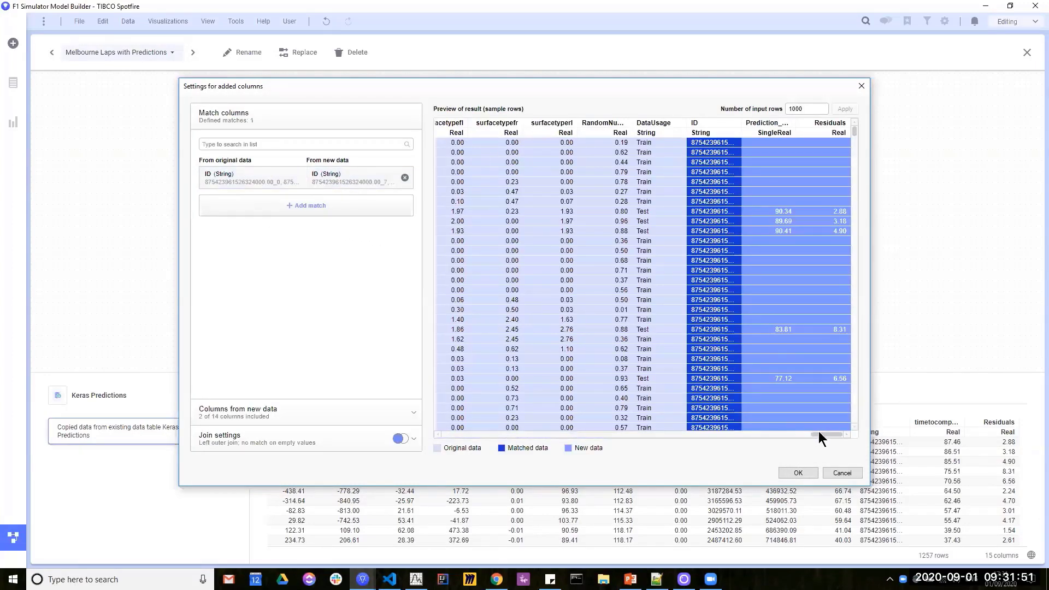
pyautogui.moveTo(820, 437)
pyautogui.mouseDown()
pyautogui.moveTo(543, 437)
pyautogui.moveTo(823, 435)
pyautogui.mouseUp()
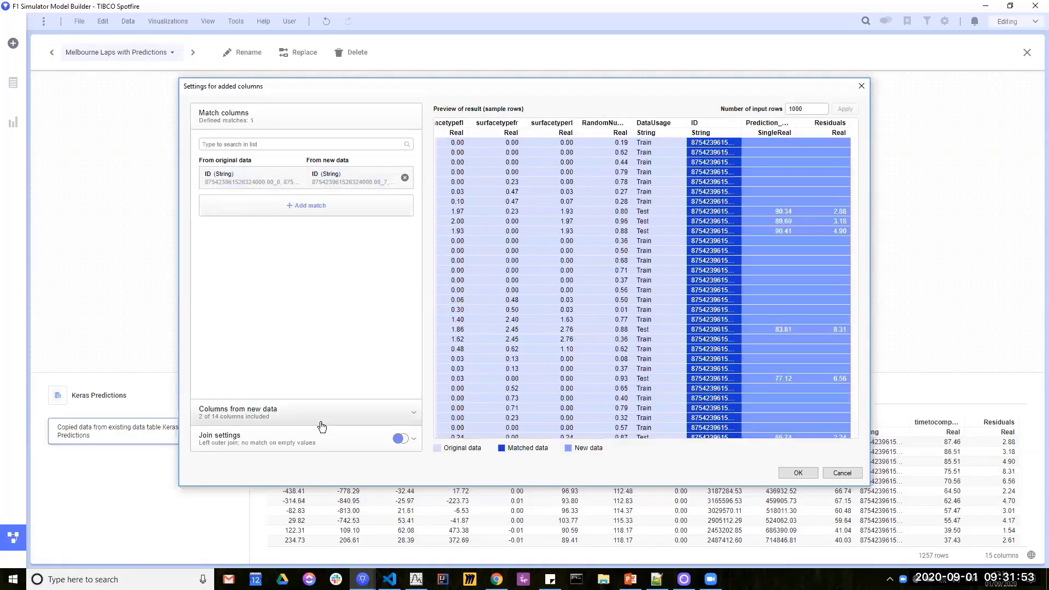
pyautogui.click(298, 415)
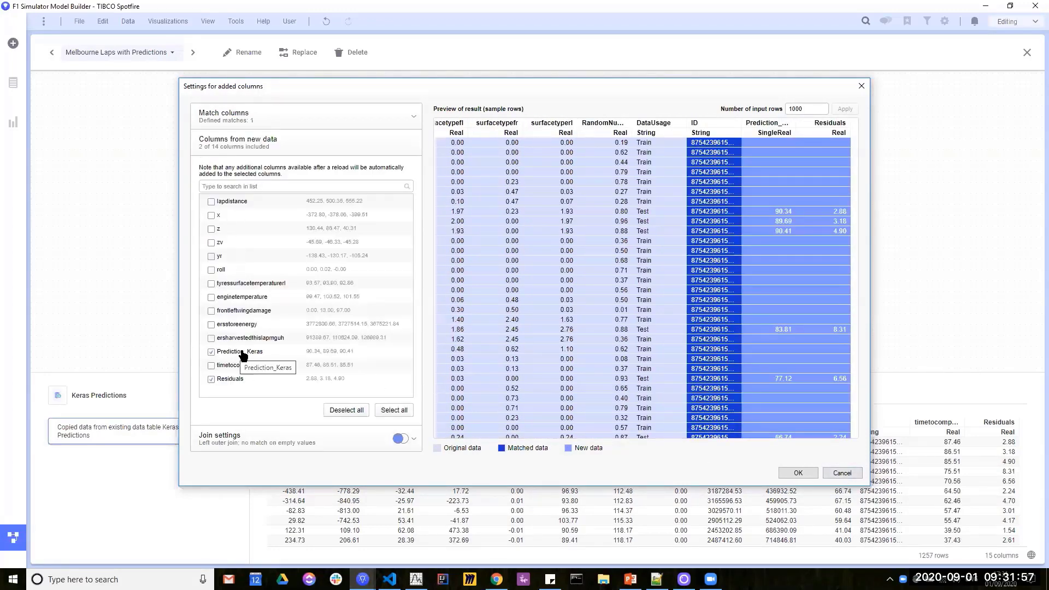
pyautogui.click(841, 473)
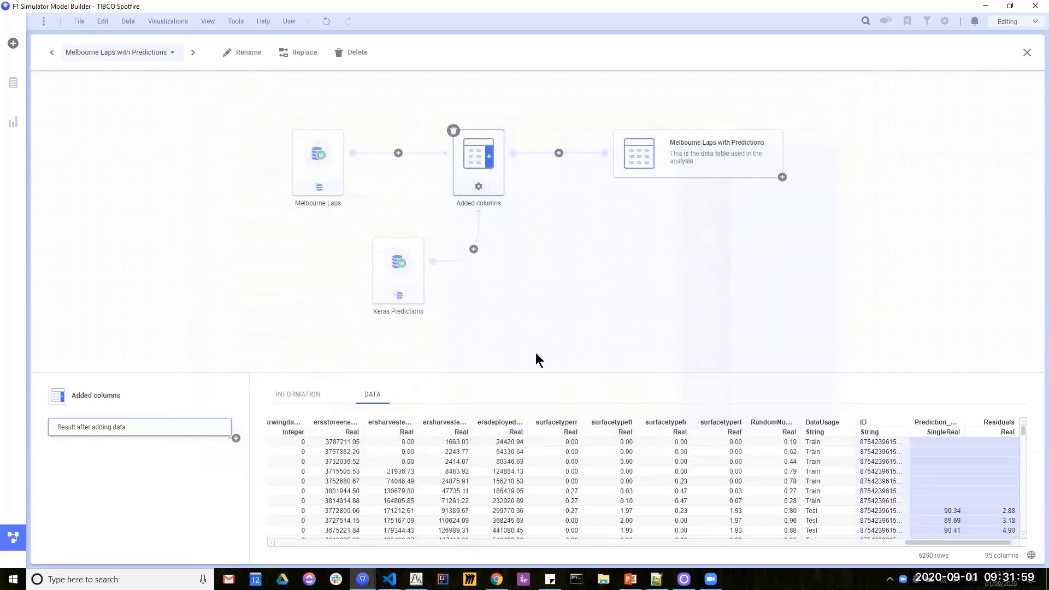
pyautogui.click(13, 537)
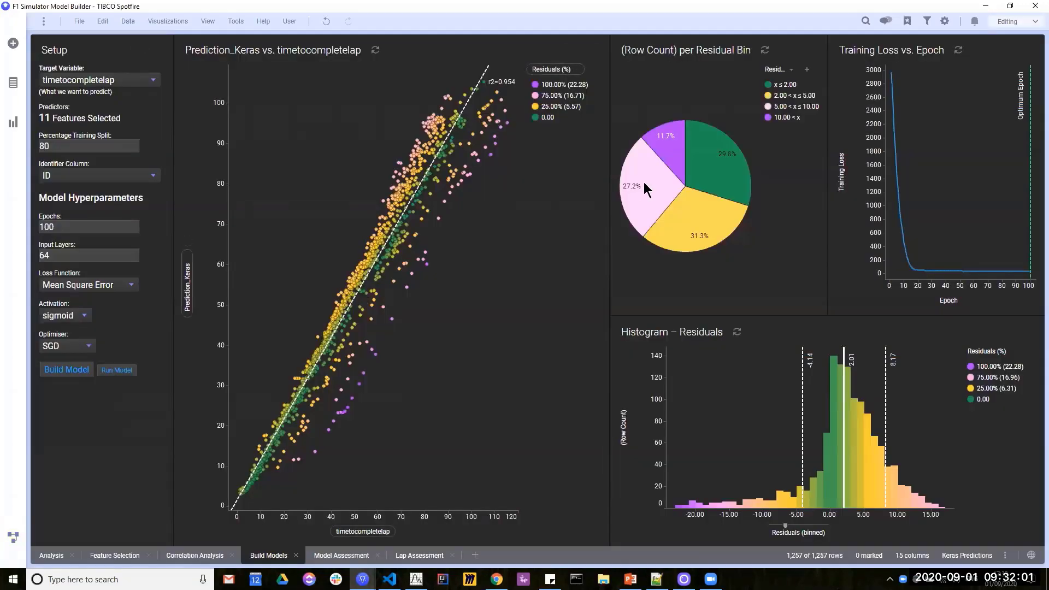
# Compare Prediction_Keras with timetocompletelap across the individual laps on the Lap Assessment page.
pyautogui.click(414, 556)
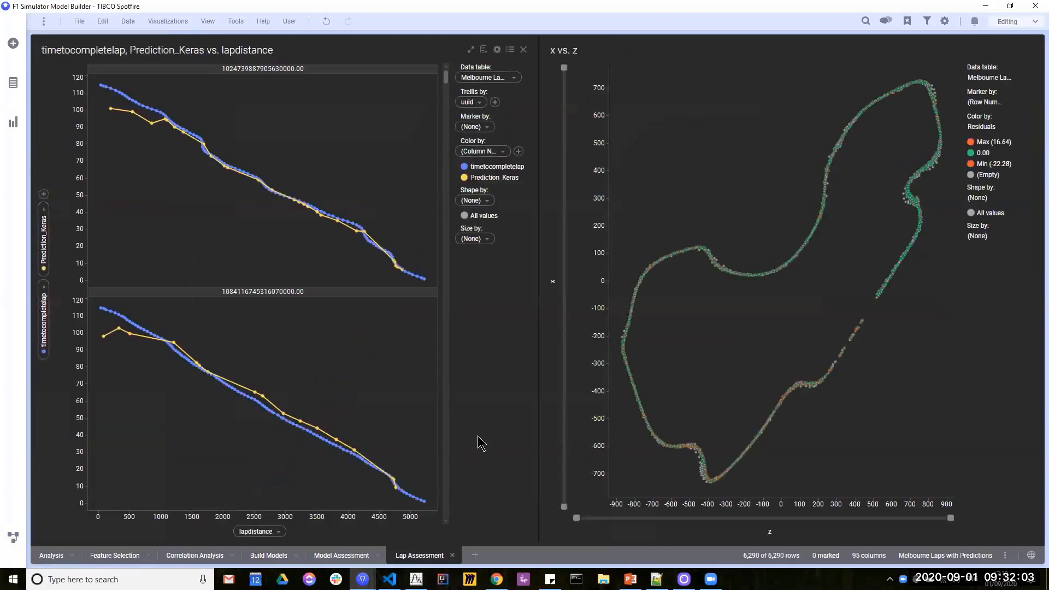
pyautogui.click(262, 555)
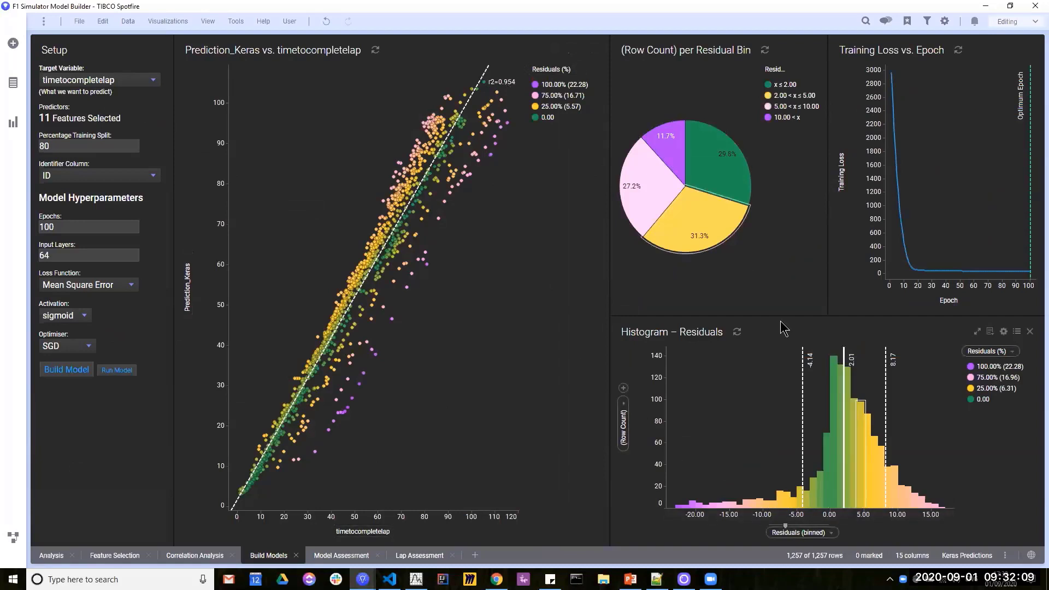
pyautogui.click(412, 556)
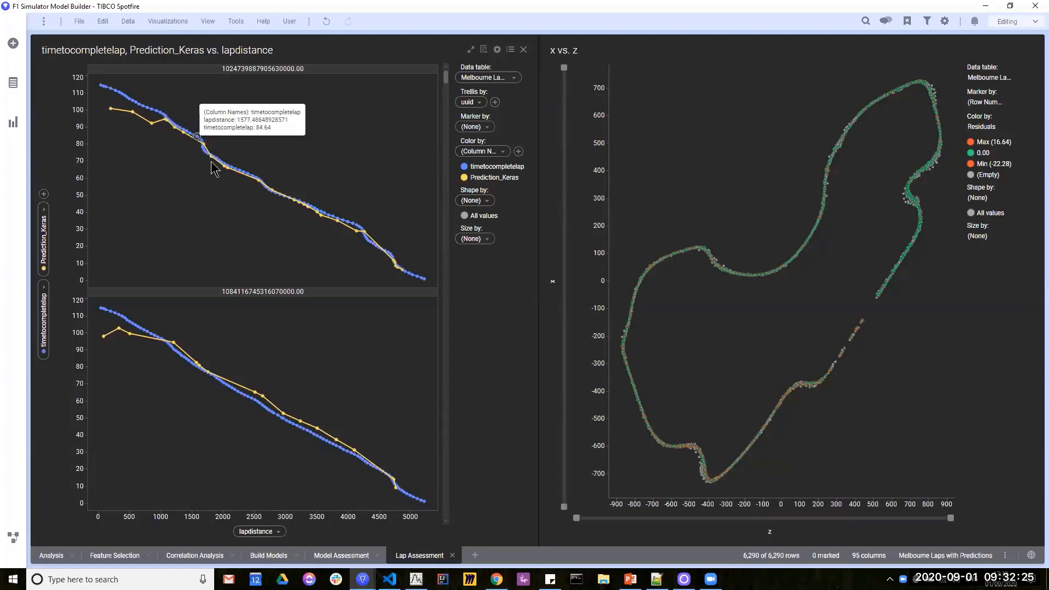
pyautogui.scroll(-2, 396, 232)
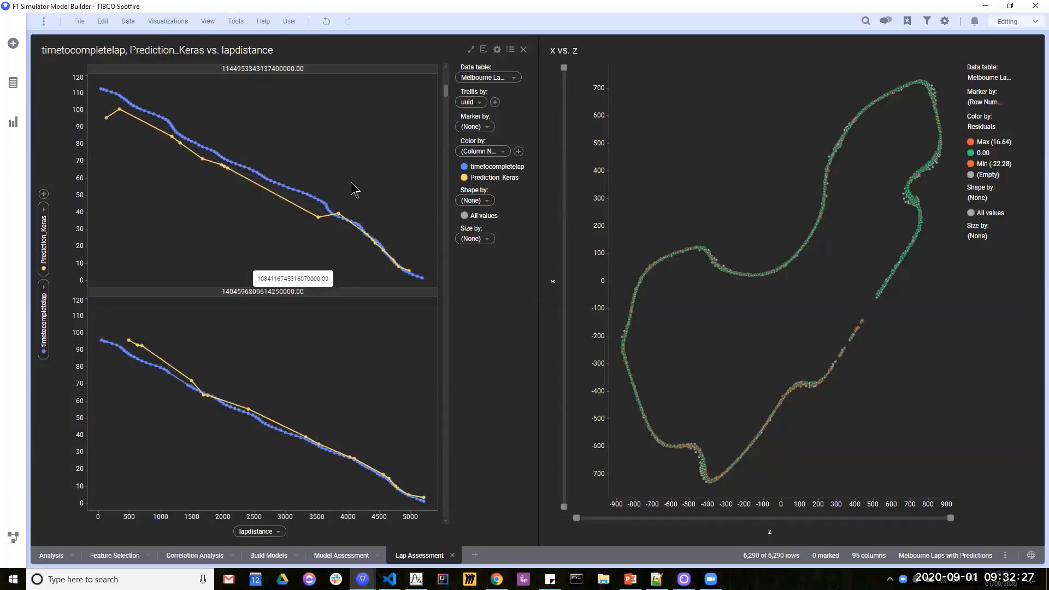
pyautogui.scroll(-2, 350, 182)
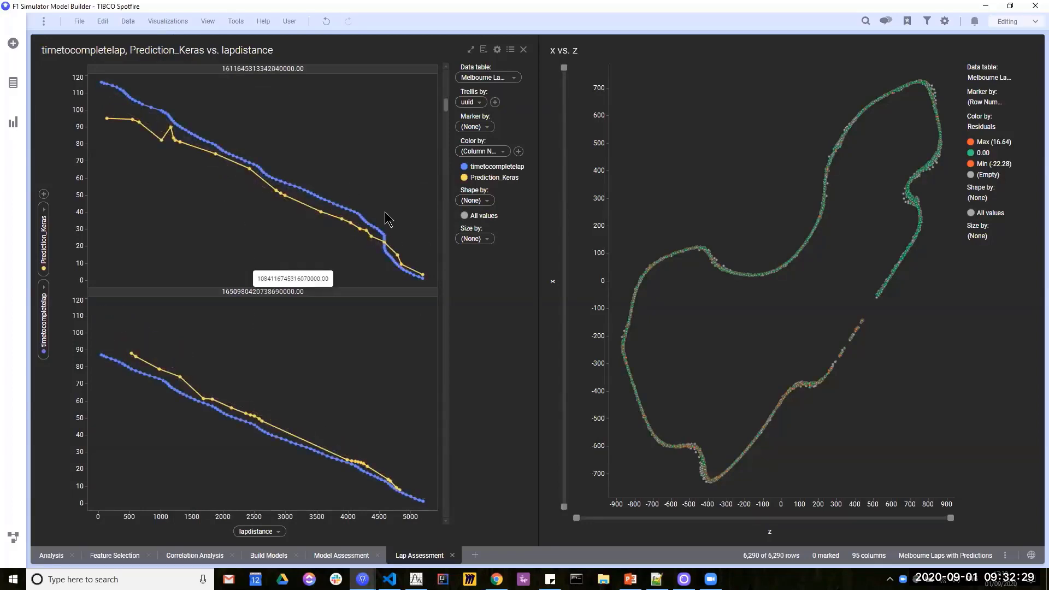
pyautogui.scroll(-2, 355, 194)
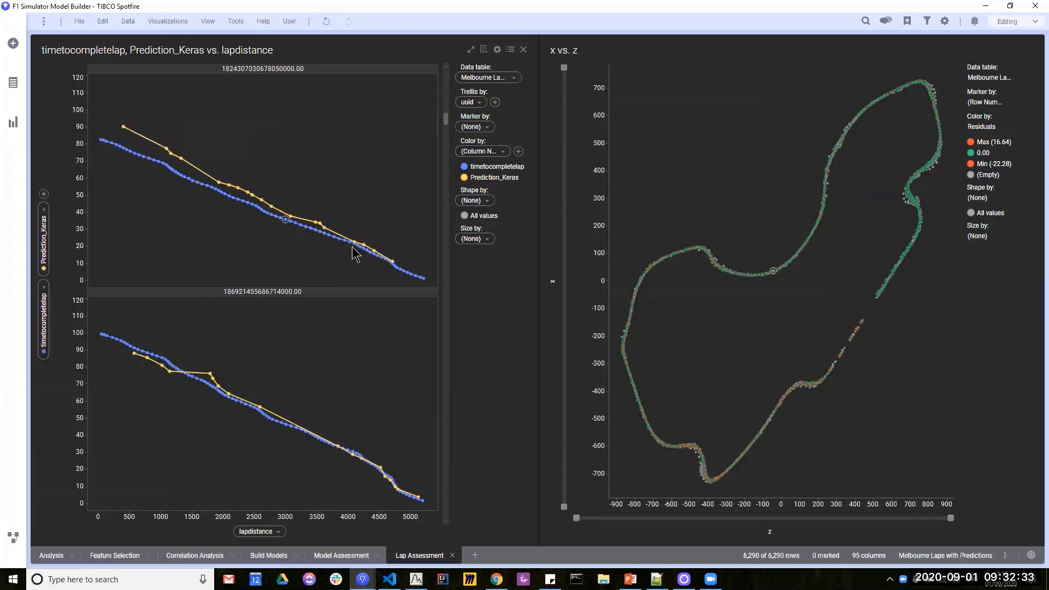
pyautogui.scroll(-2, 358, 264)
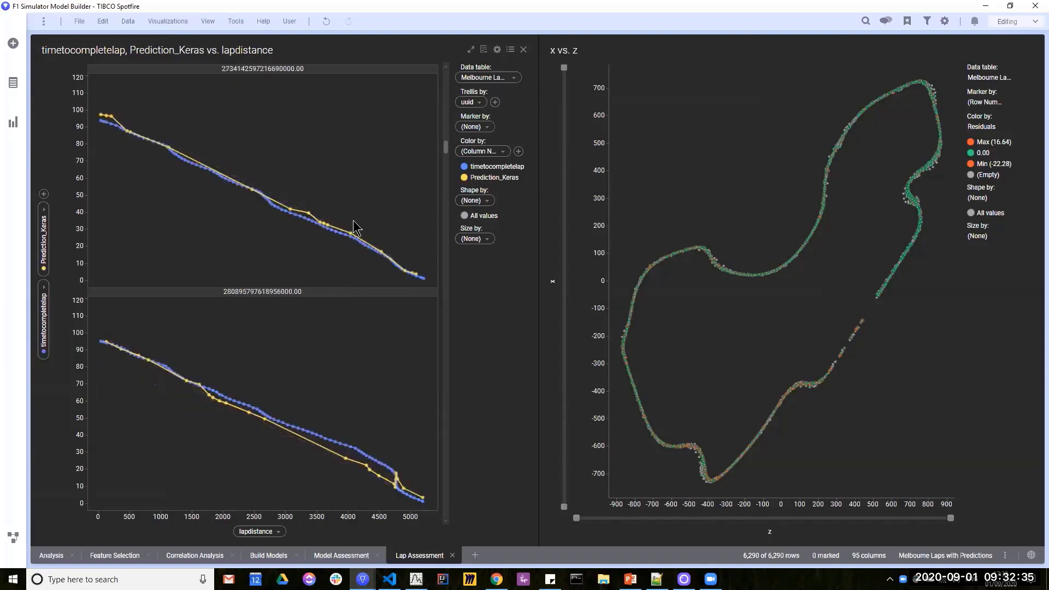
# Browse further laps comparing Prediction_Keras with timetocompletelap, and mark the points around lapdistance 3500 in lap 3840645072449640000.00.
pyautogui.scroll(-2, 352, 221)
pyautogui.scroll(2, 363, 369)
pyautogui.scroll(-4, 336, 301)
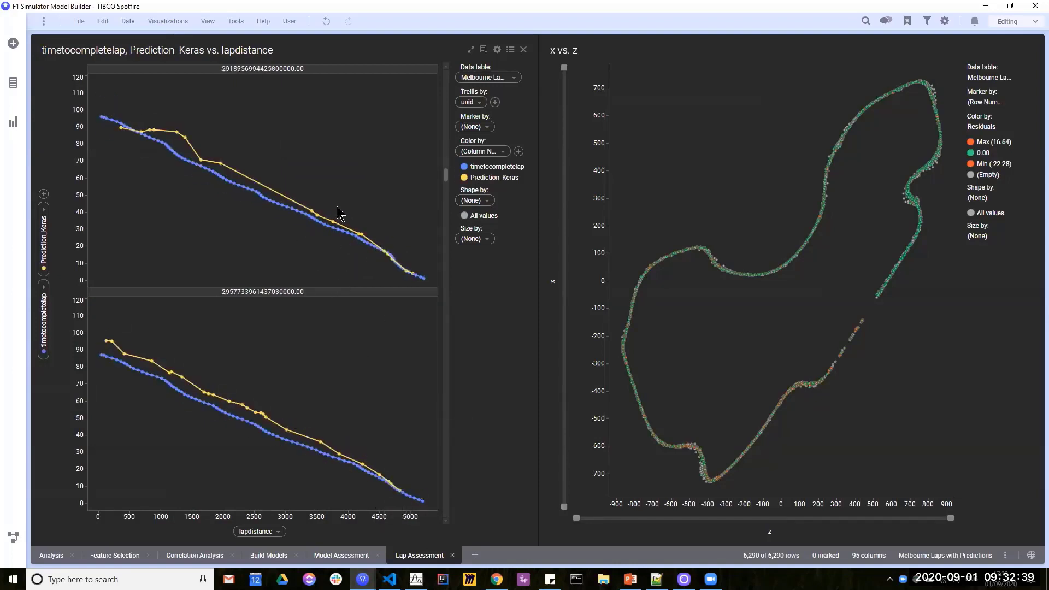
pyautogui.scroll(-1, 366, 305)
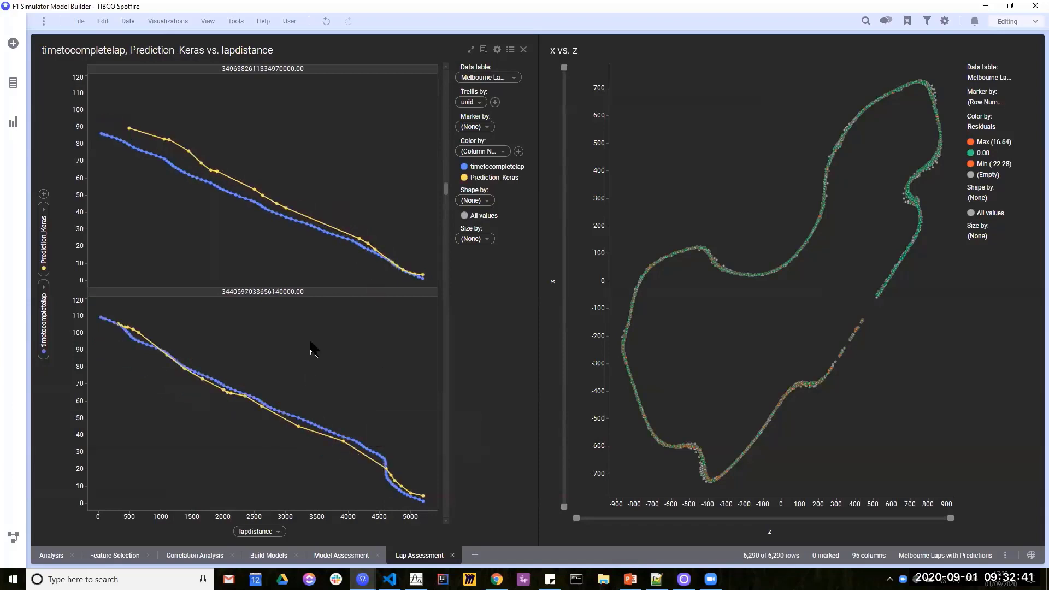
pyautogui.scroll(-1, 340, 320)
pyautogui.scroll(-1, 340, 320)
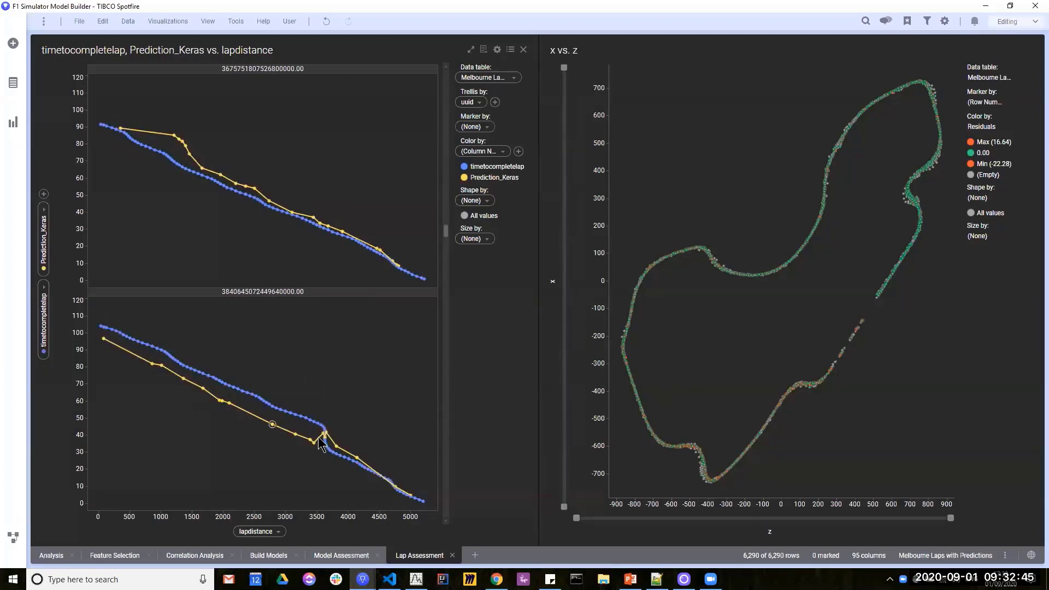
pyautogui.moveTo(320, 438)
pyautogui.moveTo(286, 394); pyautogui.dragTo(391, 485)
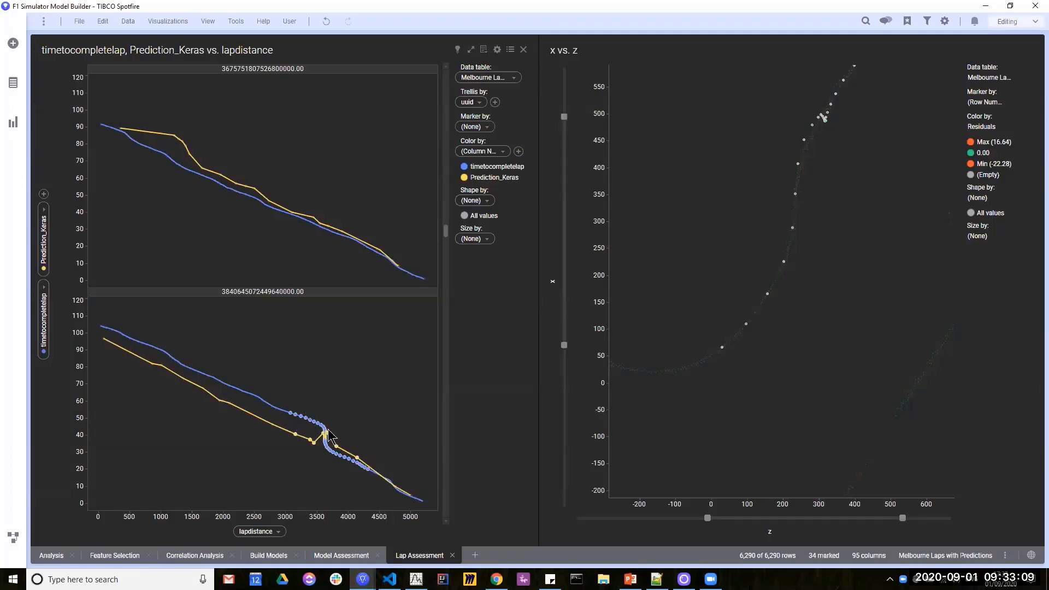
pyautogui.moveTo(304, 402); pyautogui.dragTo(379, 499)
# Go back through the Model Assessment, Build Models and Correlation Analysis pages to the Feature Selection page.
pyautogui.click(340, 555)
pyautogui.click(270, 555)
pyautogui.click(207, 556)
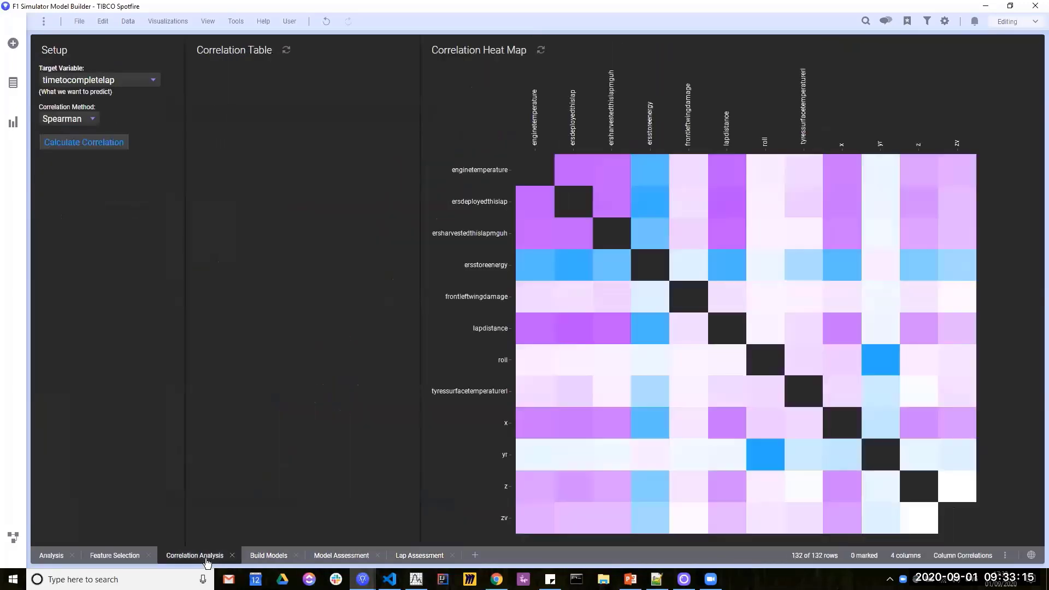
pyautogui.click(120, 556)
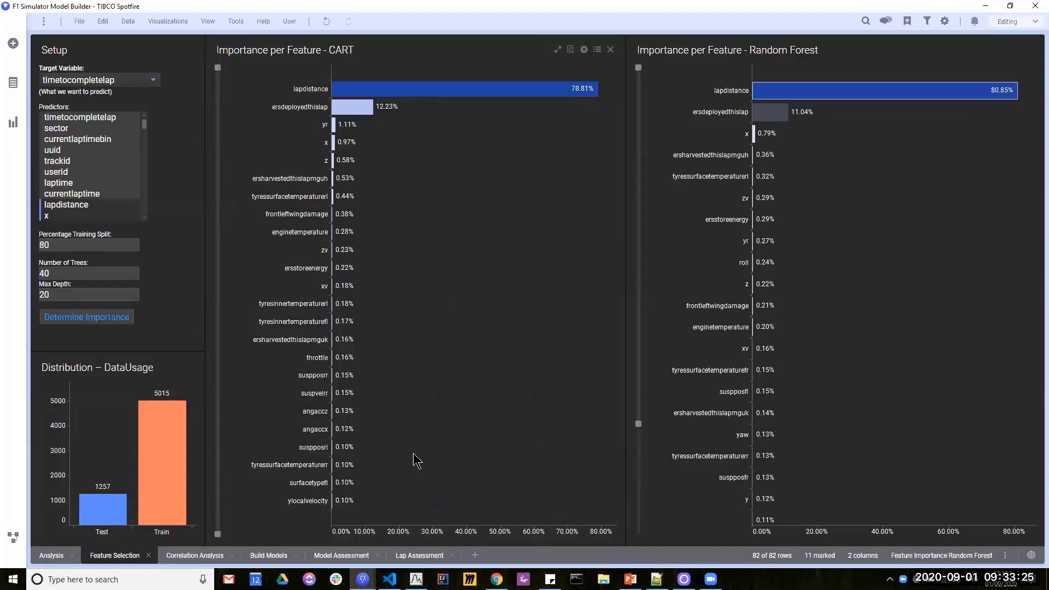
# Show the data science process slide in PowerPoint, then the Dr. Spotfire playlist, TIBCO documentation search and Python Data Functions PDF in Chrome.
pyautogui.moveTo(362, 579)
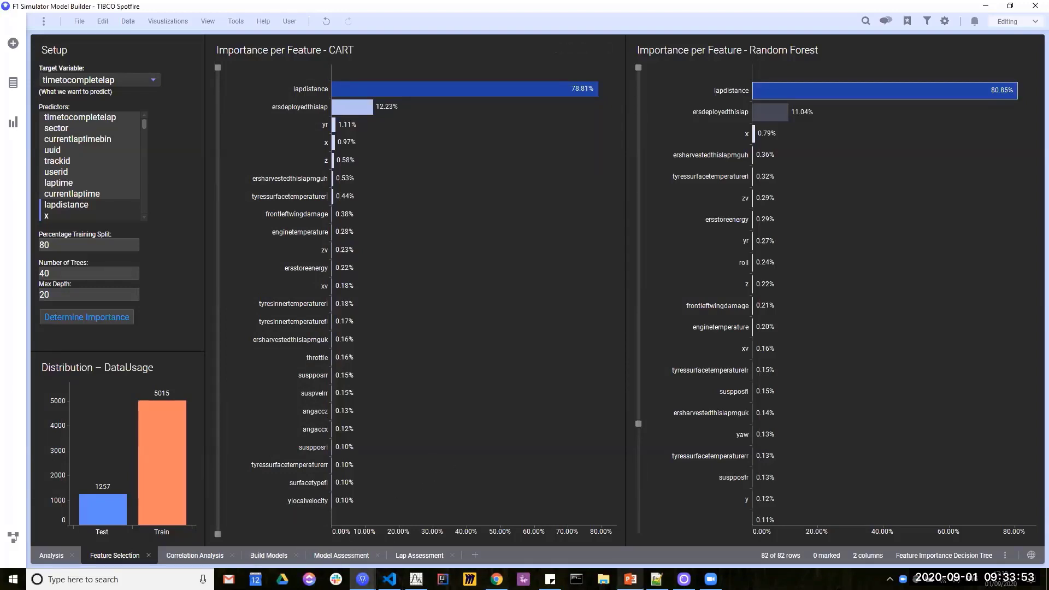
pyautogui.click(630, 579)
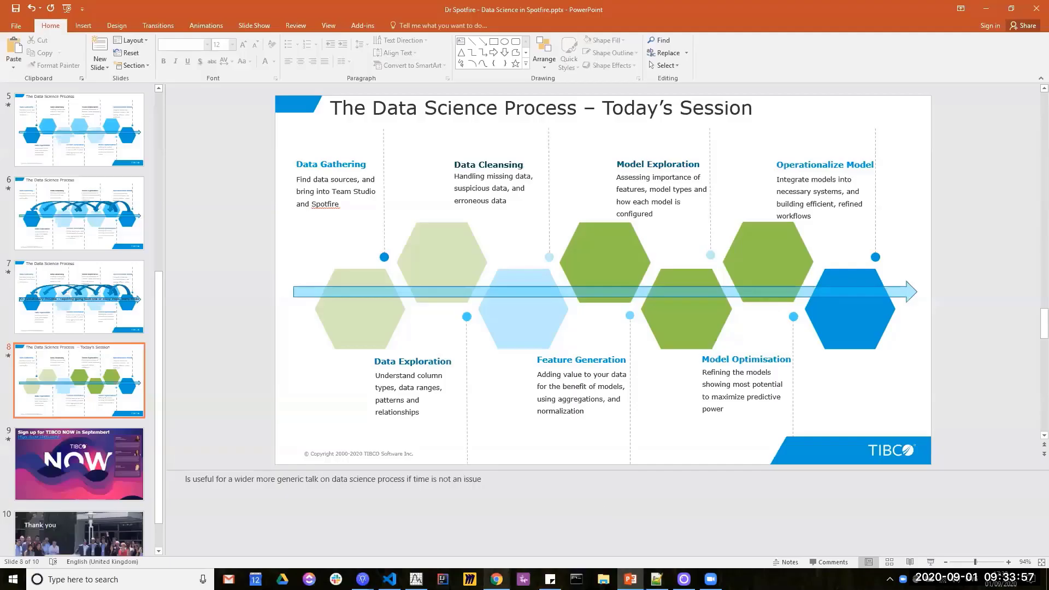
pyautogui.click(496, 578)
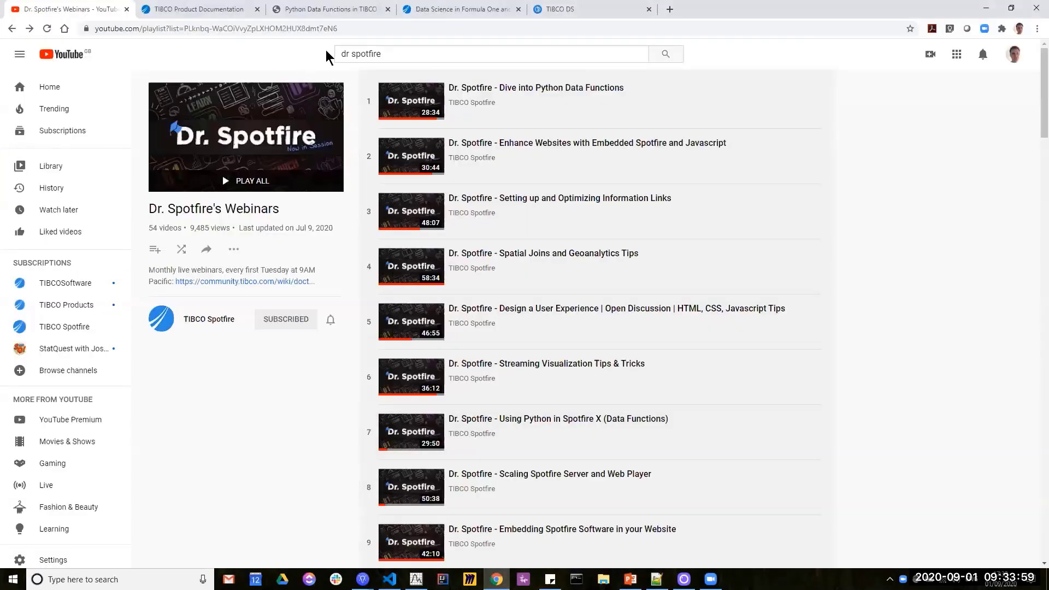
pyautogui.click(182, 10)
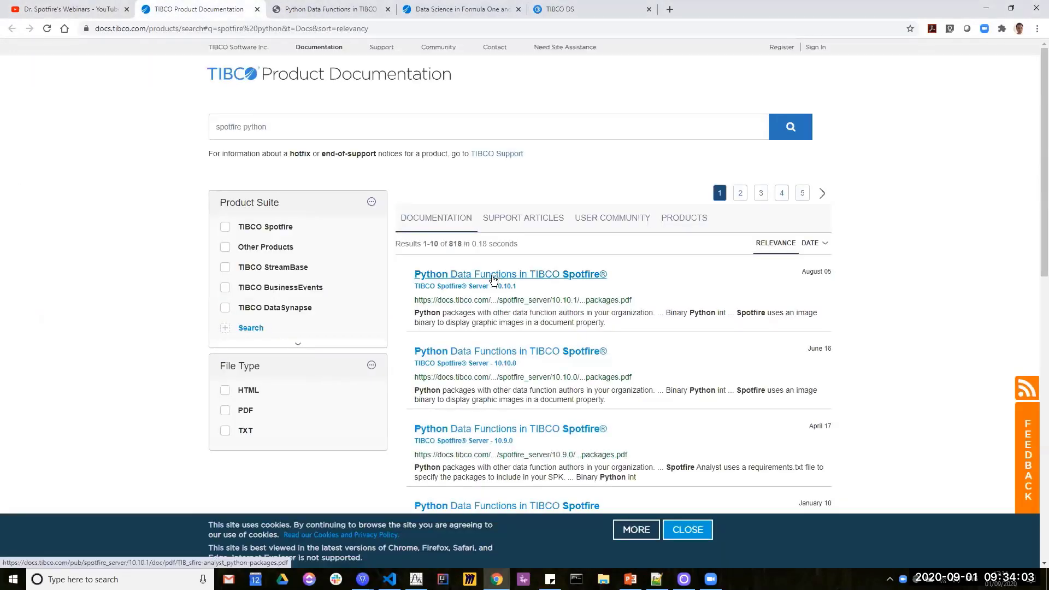
pyautogui.click(339, 9)
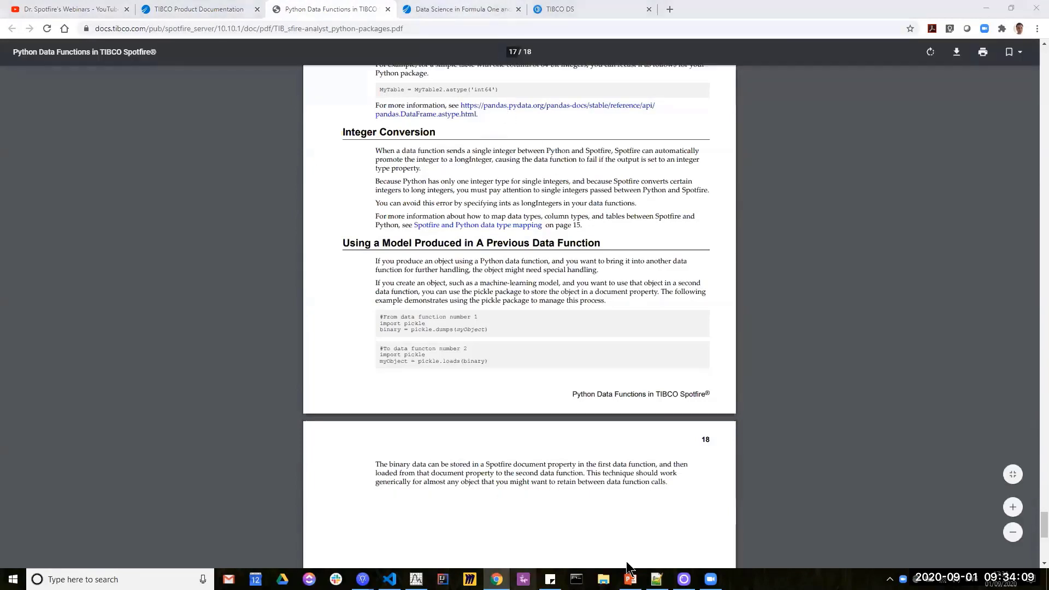
# View the Data Science in Formula One and Beyond webinar page, then switch to the Simulator Laptime Prediction Analysis in Spotfire.
pyautogui.click(448, 10)
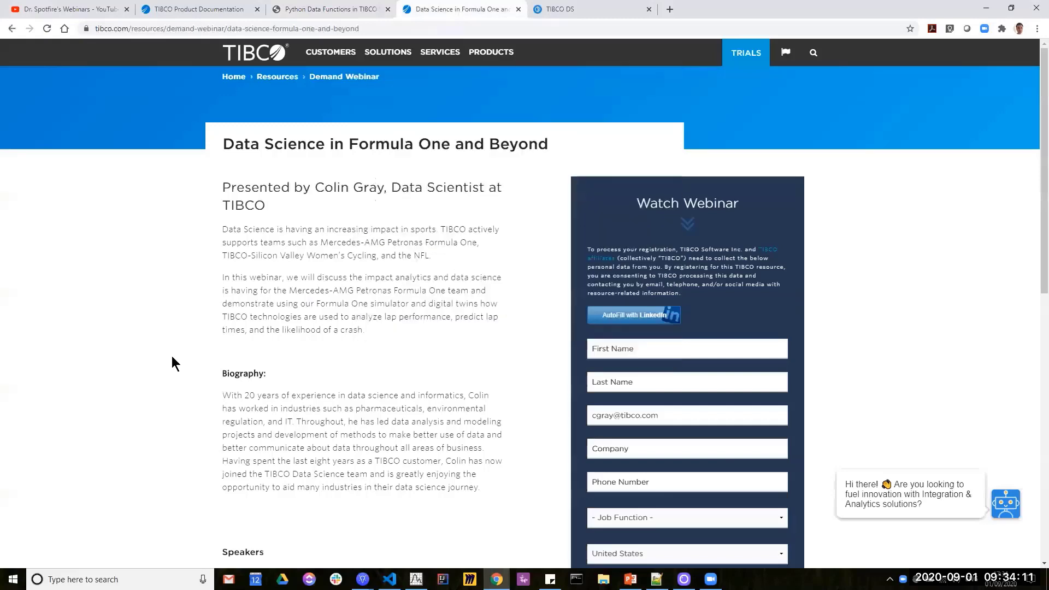
pyautogui.scroll(-3, 383, 213)
pyautogui.scroll(-1, 453, 309)
pyautogui.scroll(4, 452, 310)
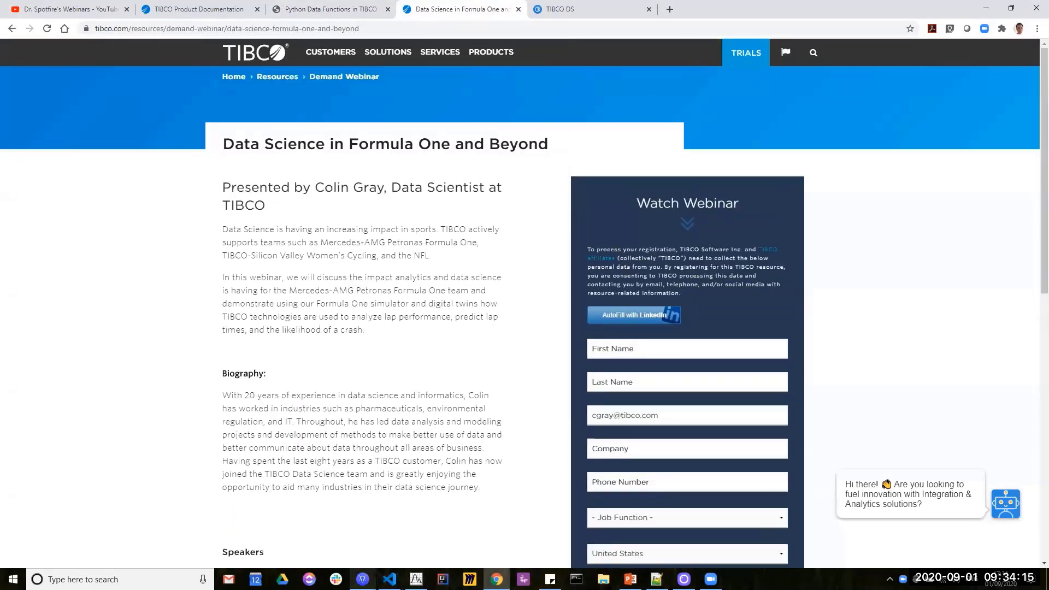
pyautogui.click(362, 579)
pyautogui.click(443, 545)
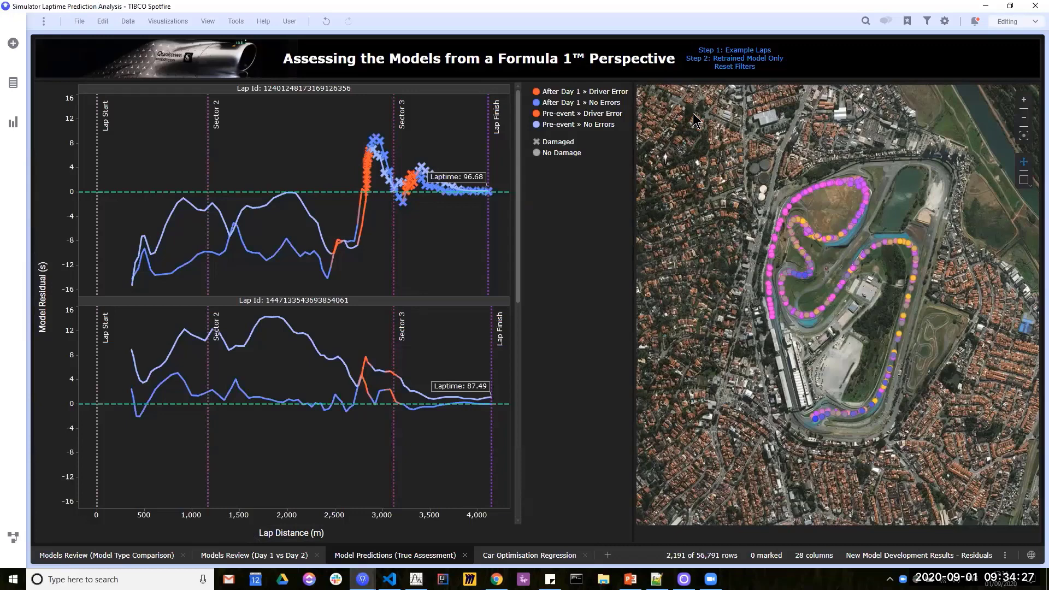
# Switch to the F1 Simulator Model Builder analysis and open the Build Keras Model data function's script in an enlarged editor.
pyautogui.hotkey('alt', 'Tab')
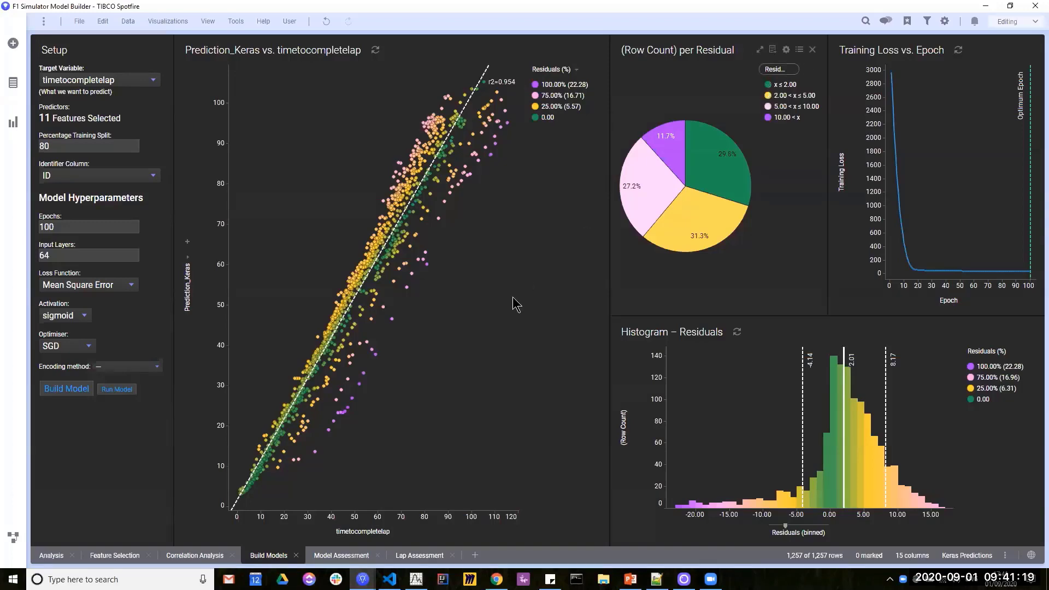
pyautogui.click(128, 21)
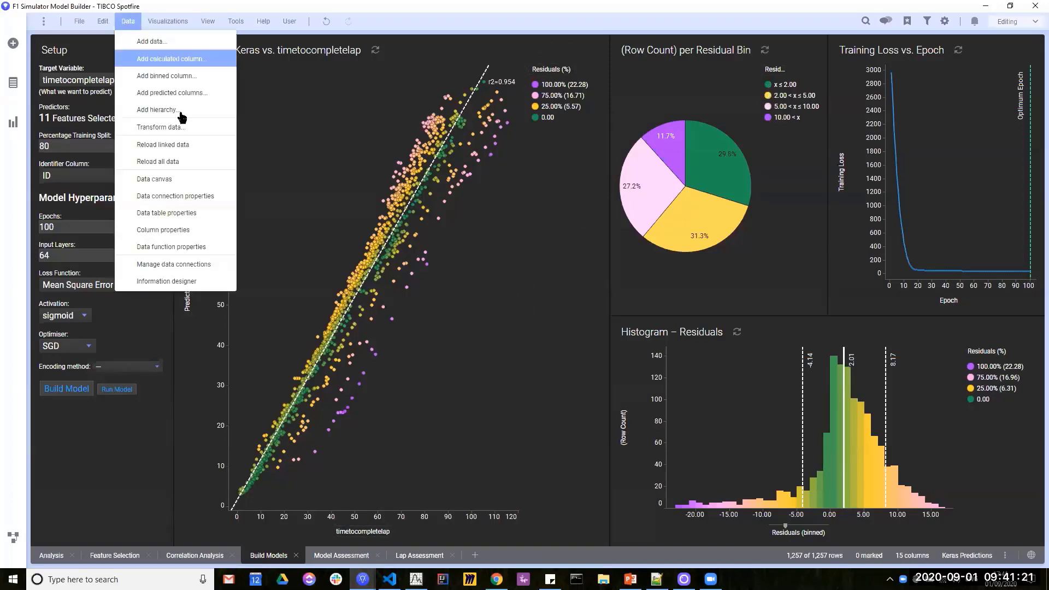
pyautogui.click(171, 246)
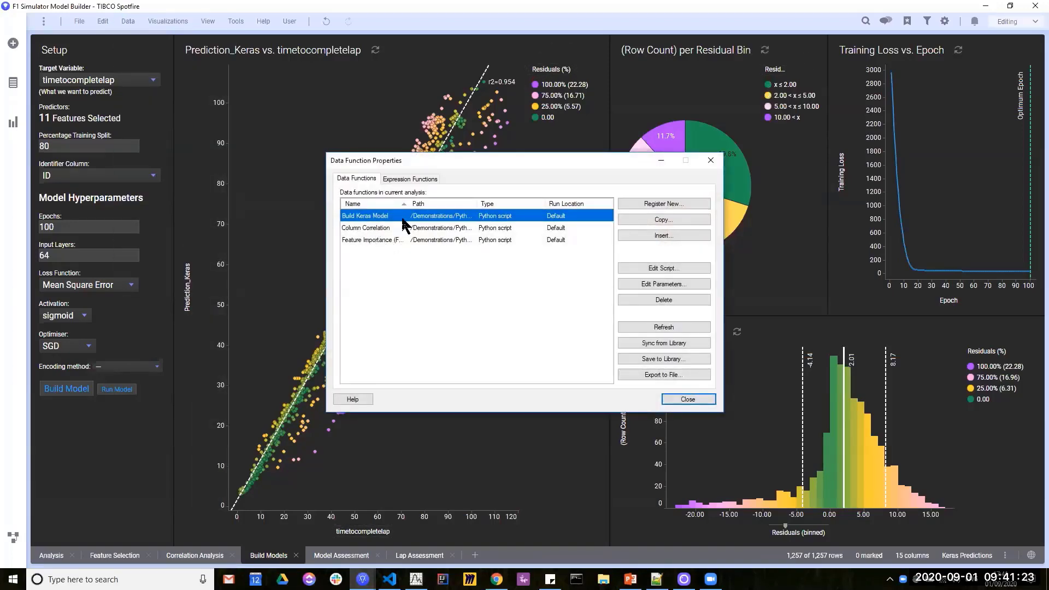
pyautogui.click(674, 269)
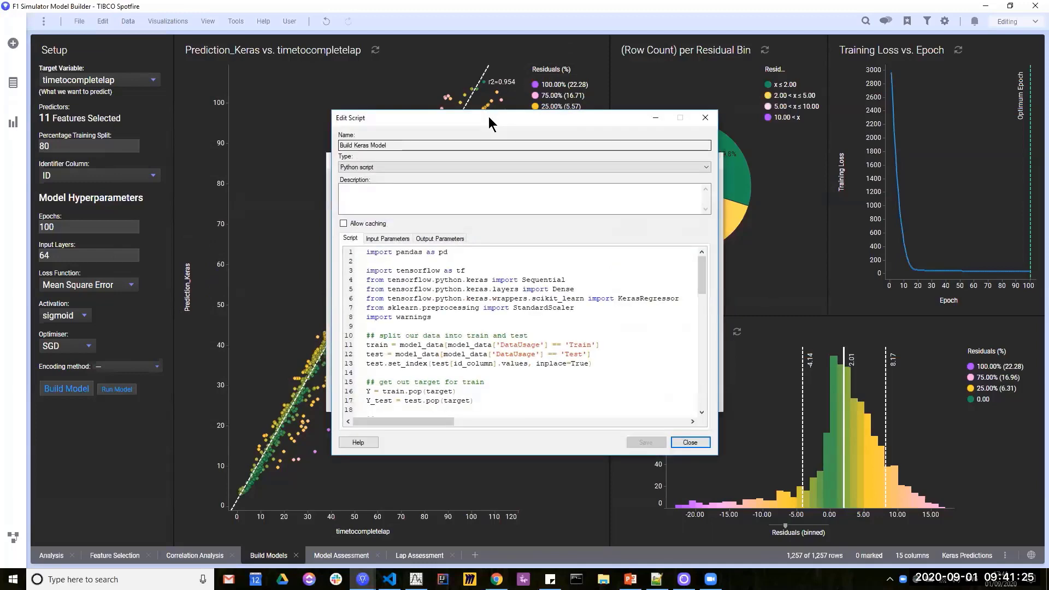
pyautogui.moveTo(567, 371); pyautogui.dragTo(904, 542)
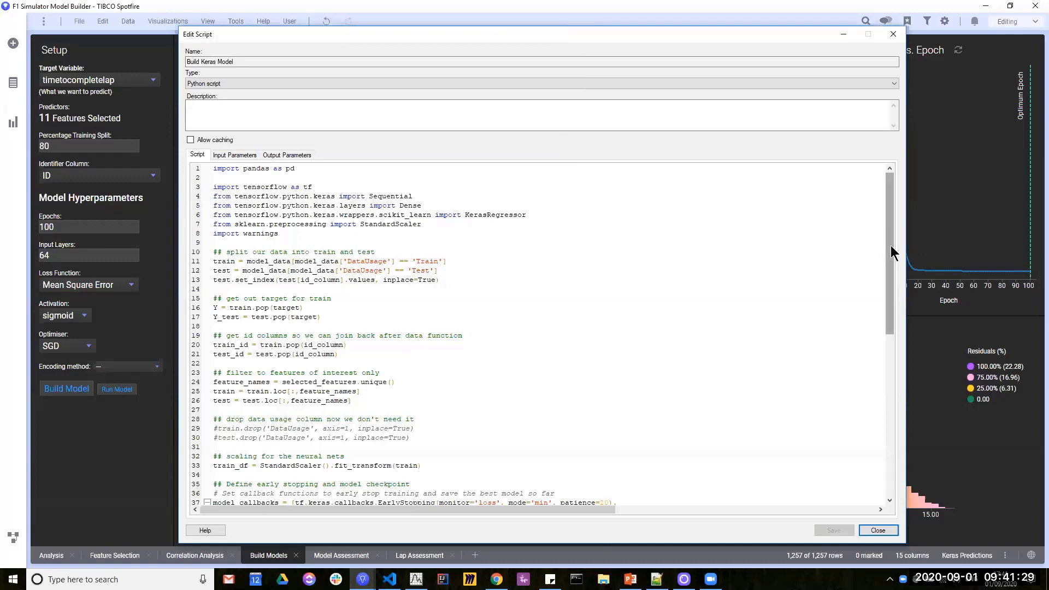
# Examine the model_callbacks definition in the script, including ModelCheckpoint and its best_model.h5 file path.
pyautogui.moveTo(891, 244); pyautogui.dragTo(895, 431)
pyautogui.scroll(4, 497, 363)
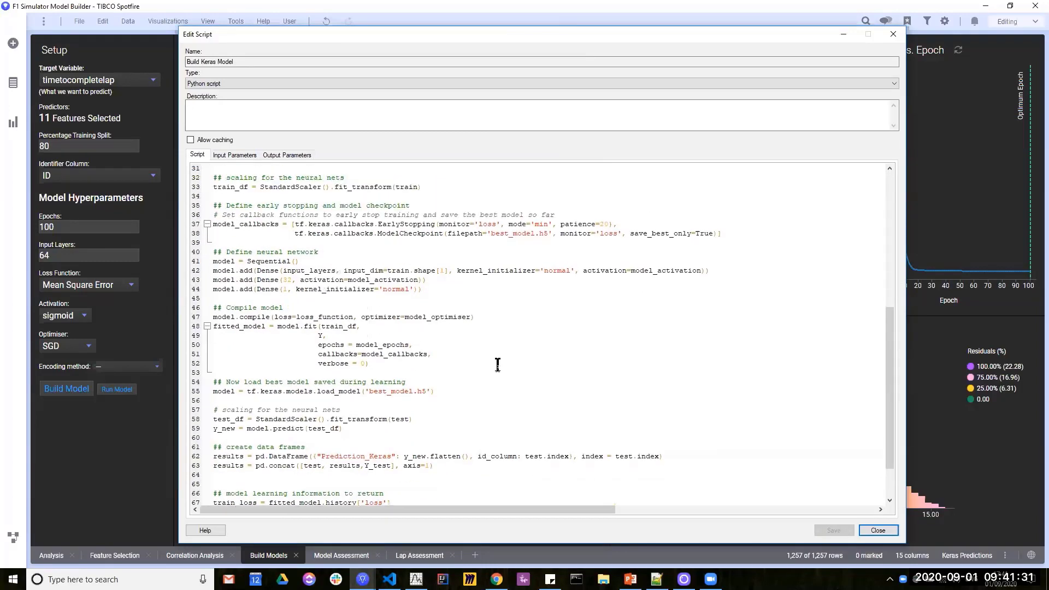
pyautogui.moveTo(733, 286); pyautogui.dragTo(213, 278)
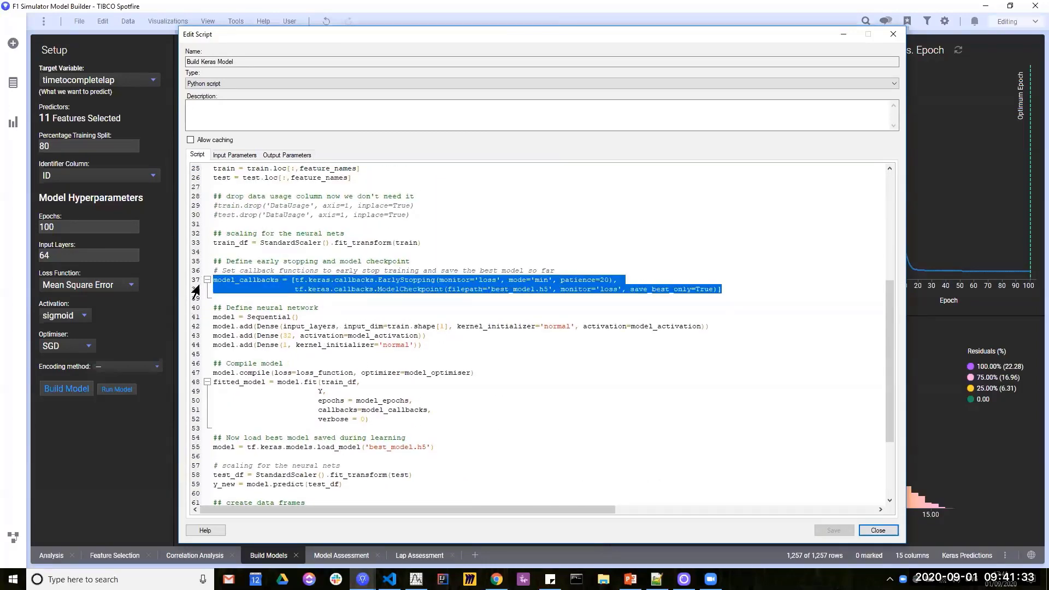
pyautogui.click(411, 295)
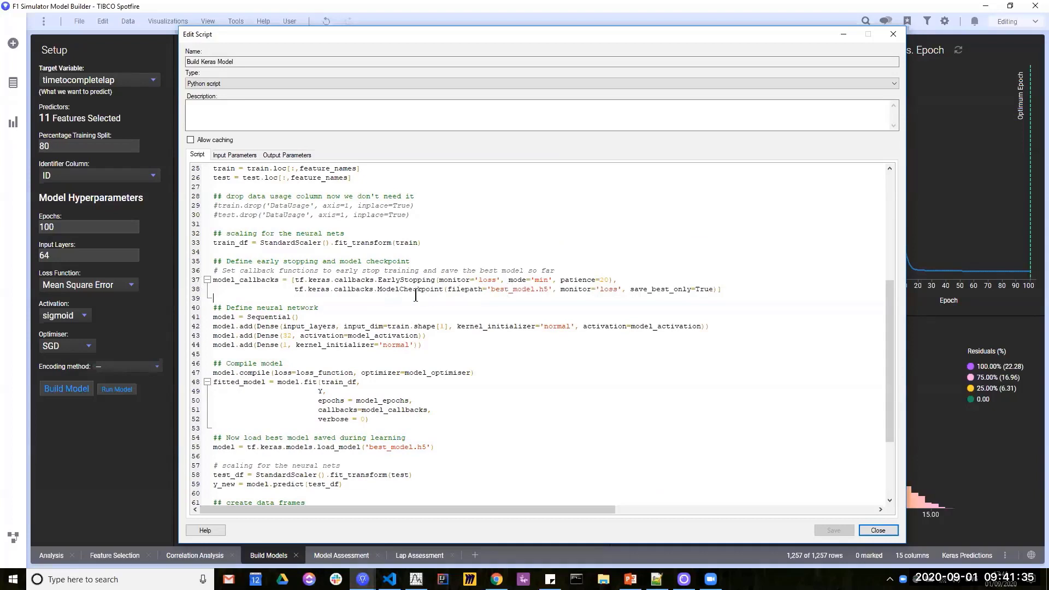
pyautogui.doubleClick(518, 290)
pyautogui.click(536, 300)
pyautogui.doubleClick(428, 290)
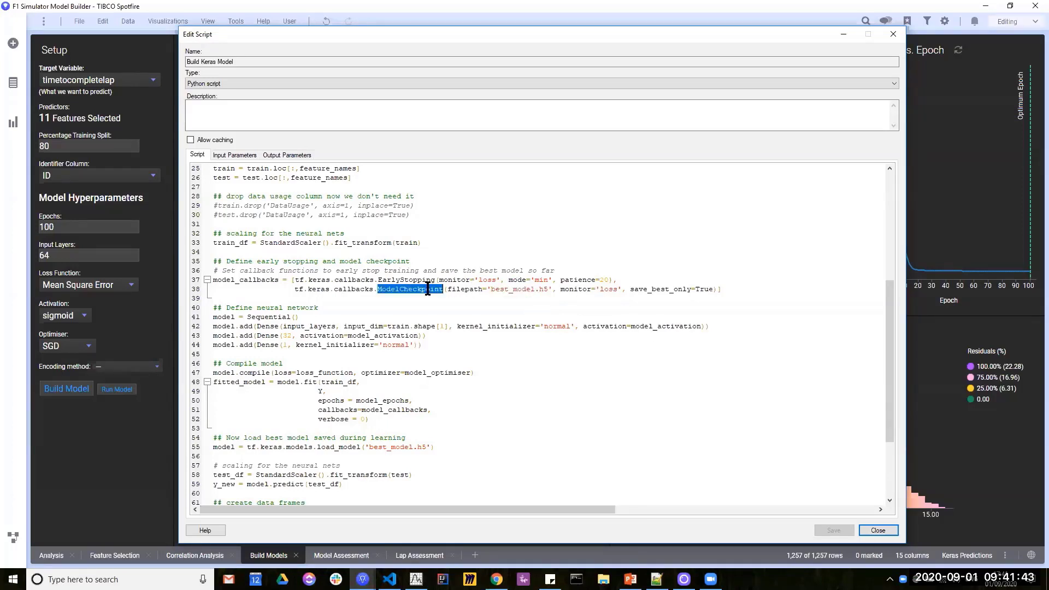
pyautogui.doubleClick(511, 290)
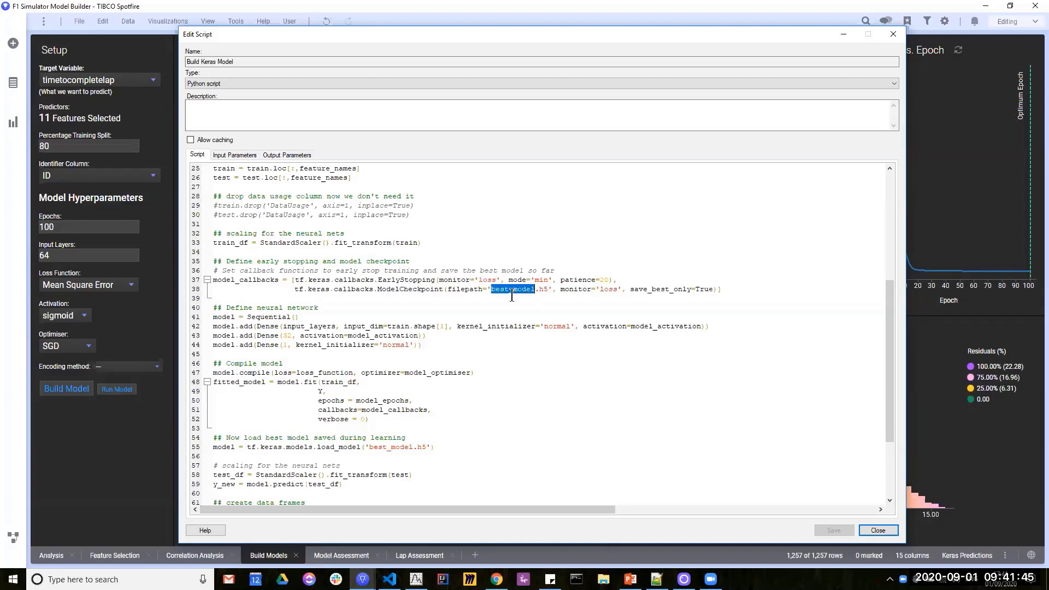
pyautogui.click(544, 289)
pyautogui.moveTo(547, 290); pyautogui.dragTo(489, 293)
# Examine the code that loads the best model saved during learning, then close the script editor and Data Function Properties.
pyautogui.scroll(-1, 525, 321)
pyautogui.moveTo(458, 420); pyautogui.dragTo(202, 410)
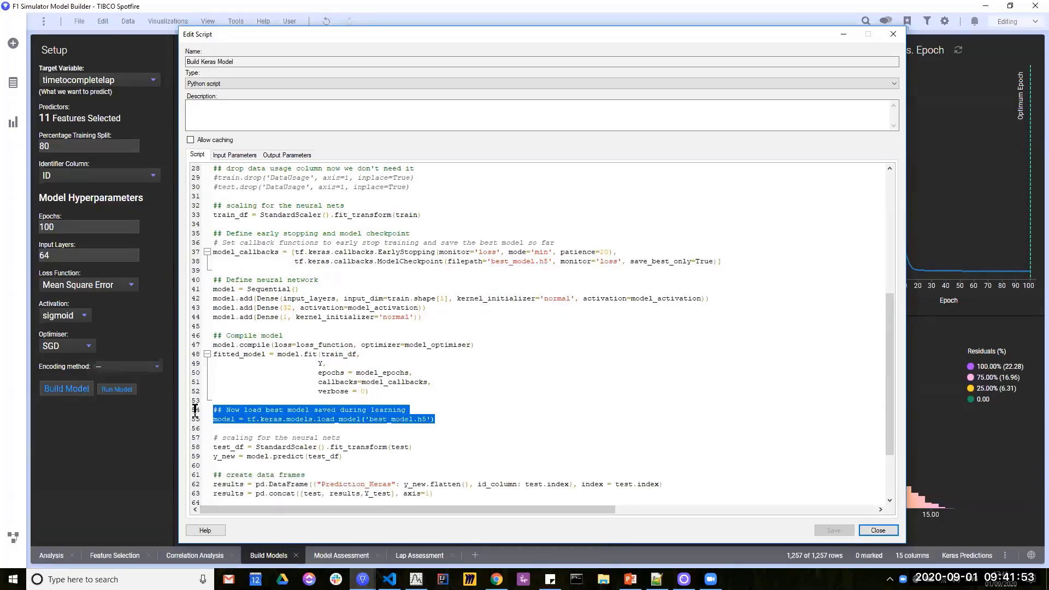
pyautogui.click(551, 262)
pyautogui.hotkey('shift', 'Up')
pyautogui.hotkey('shift', 'Up')
pyautogui.press('Left')
pyautogui.press('Up')
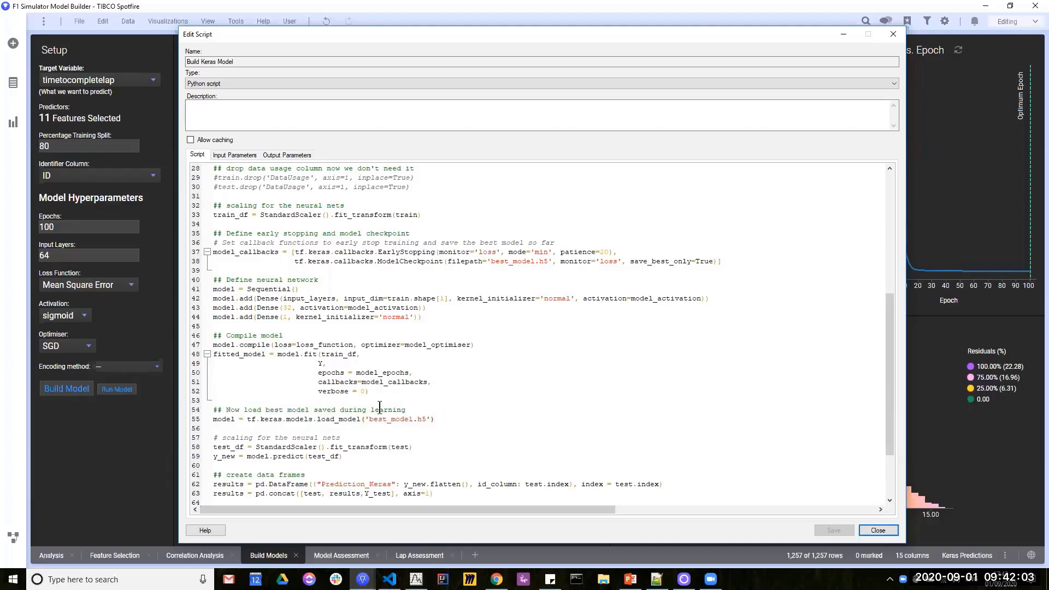
pyautogui.click(878, 529)
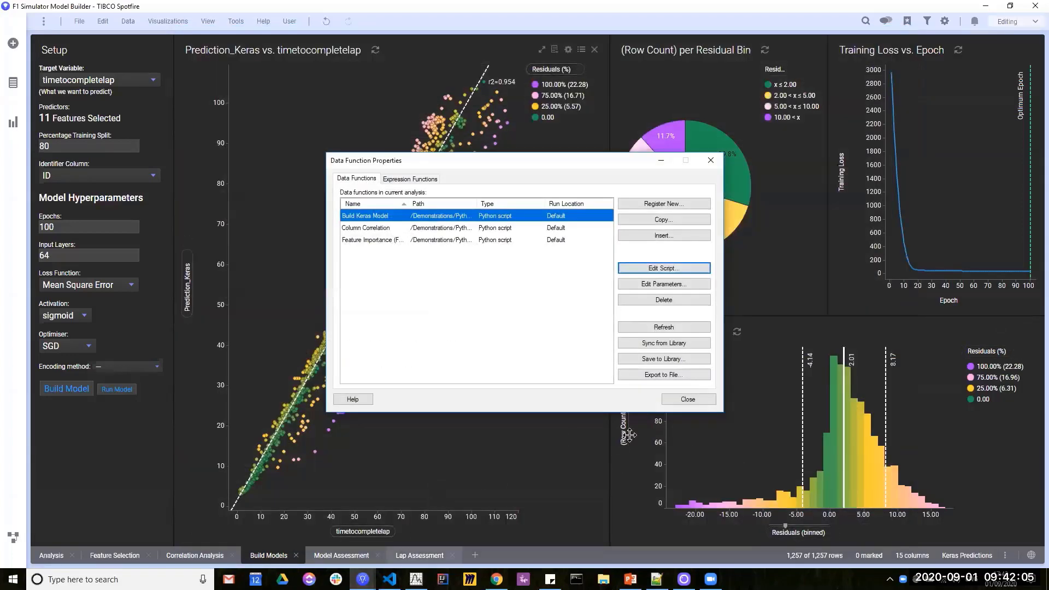
pyautogui.click(688, 399)
# Switch to Chrome and highlight the Using a Model Produced in A Previous Data Function heading in the Python Data Functions PDF.
pyautogui.click(496, 579)
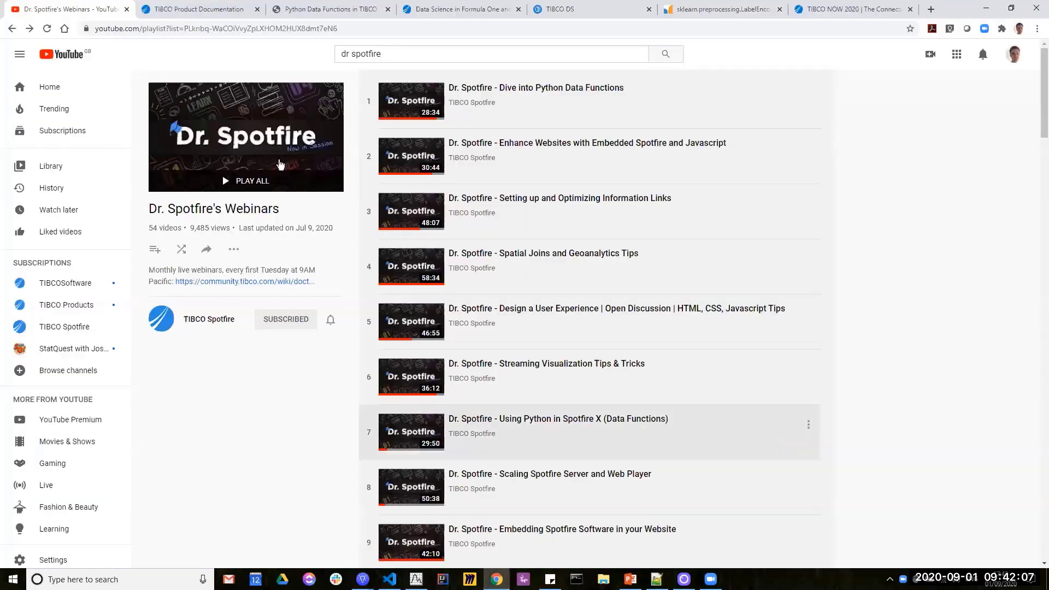
pyautogui.click(202, 9)
pyautogui.click(317, 9)
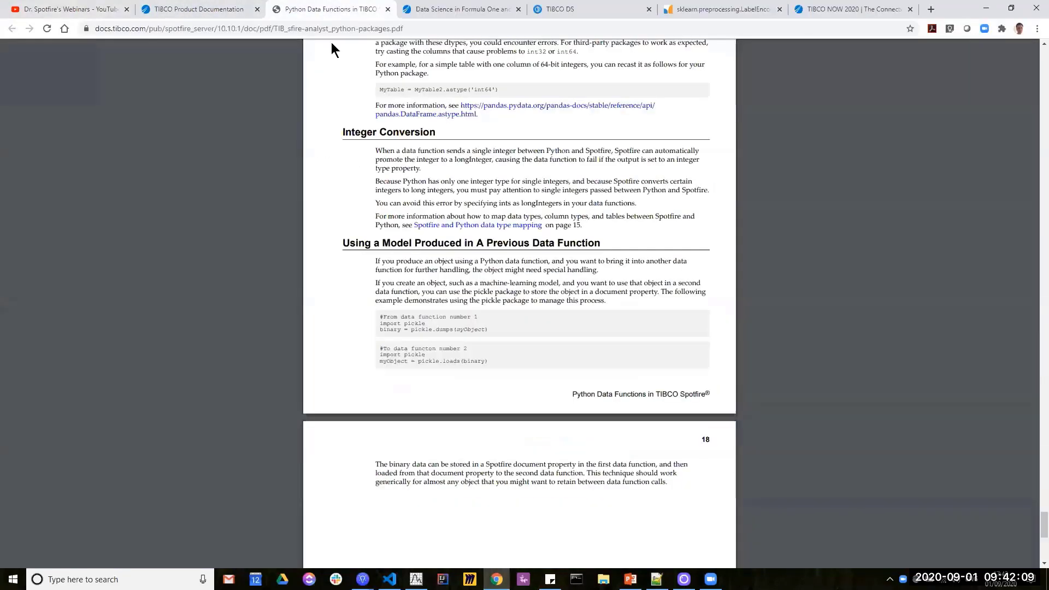
pyautogui.moveTo(345, 243); pyautogui.dragTo(599, 244)
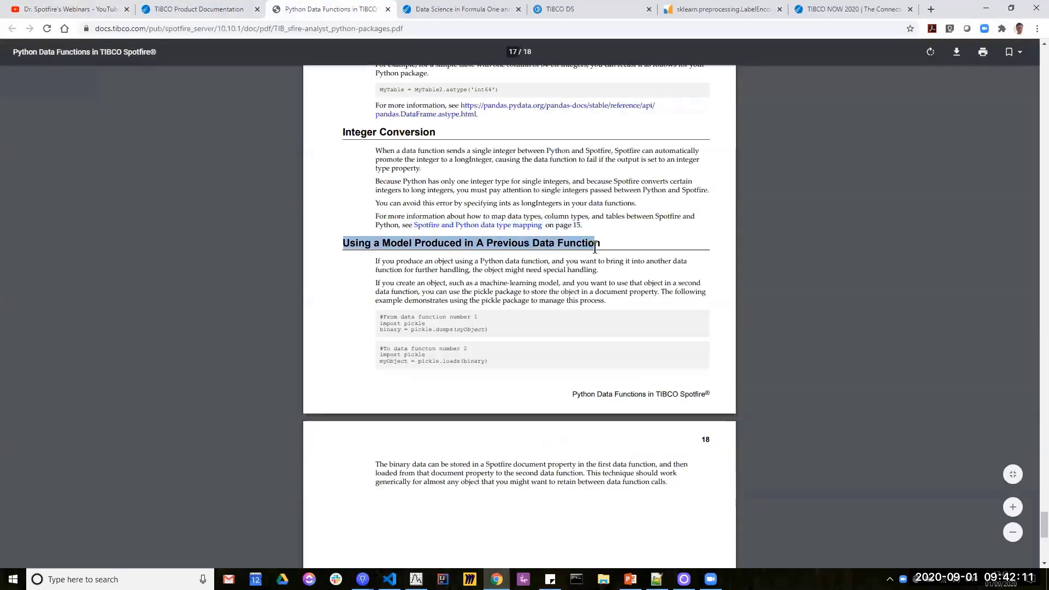
pyautogui.click(593, 270)
# Examine the pickle examples for dumping a model object to binary in one data function and loading it in a second.
pyautogui.moveTo(489, 329); pyautogui.dragTo(373, 316)
pyautogui.doubleClick(412, 324)
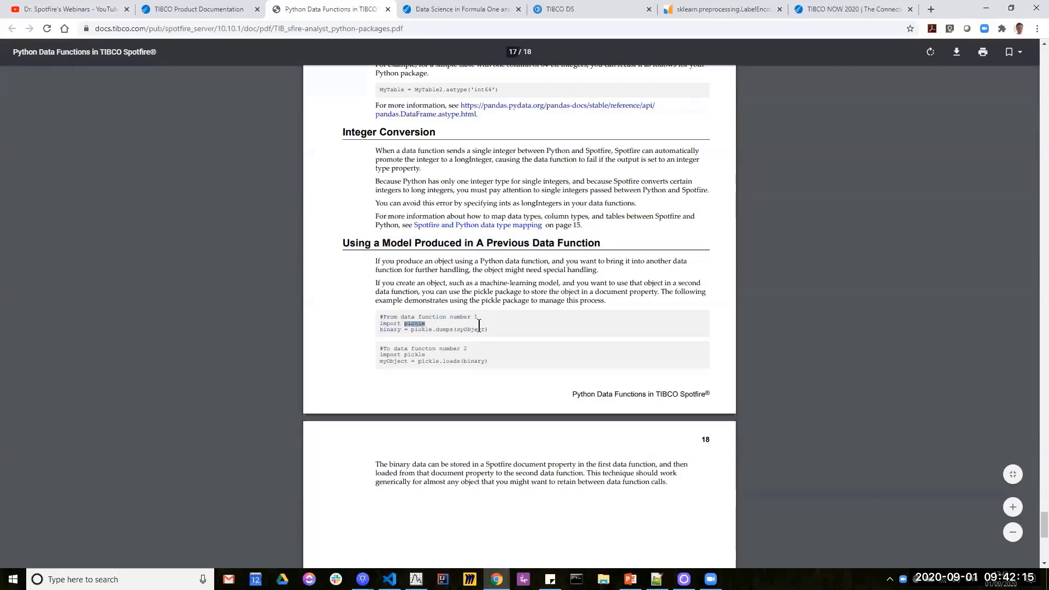
pyautogui.doubleClick(391, 330)
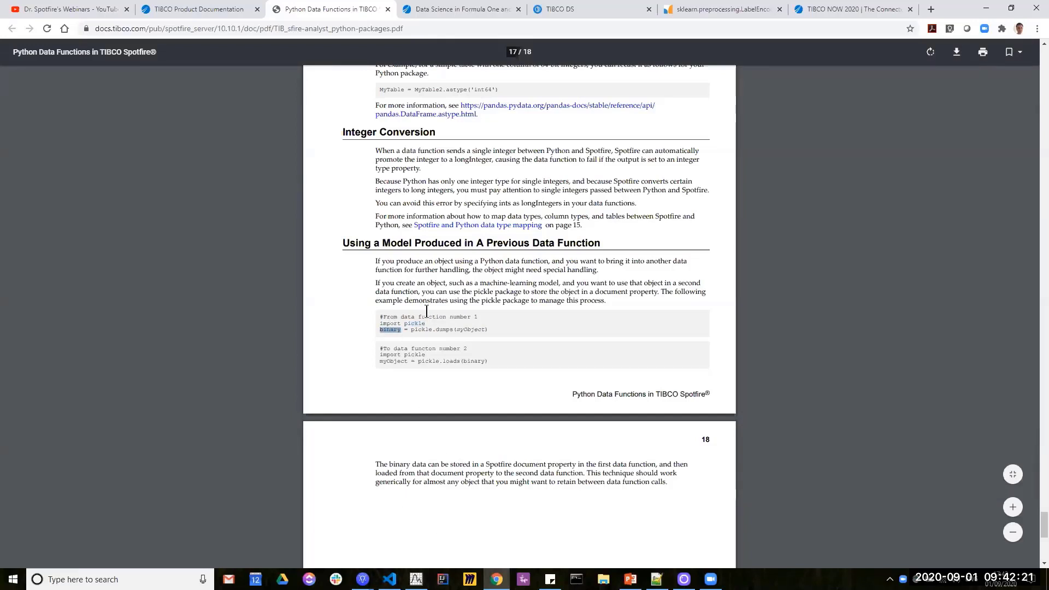
pyautogui.doubleClick(396, 329)
pyautogui.doubleClick(397, 329)
pyautogui.click(494, 346)
pyautogui.moveTo(495, 361); pyautogui.dragTo(365, 348)
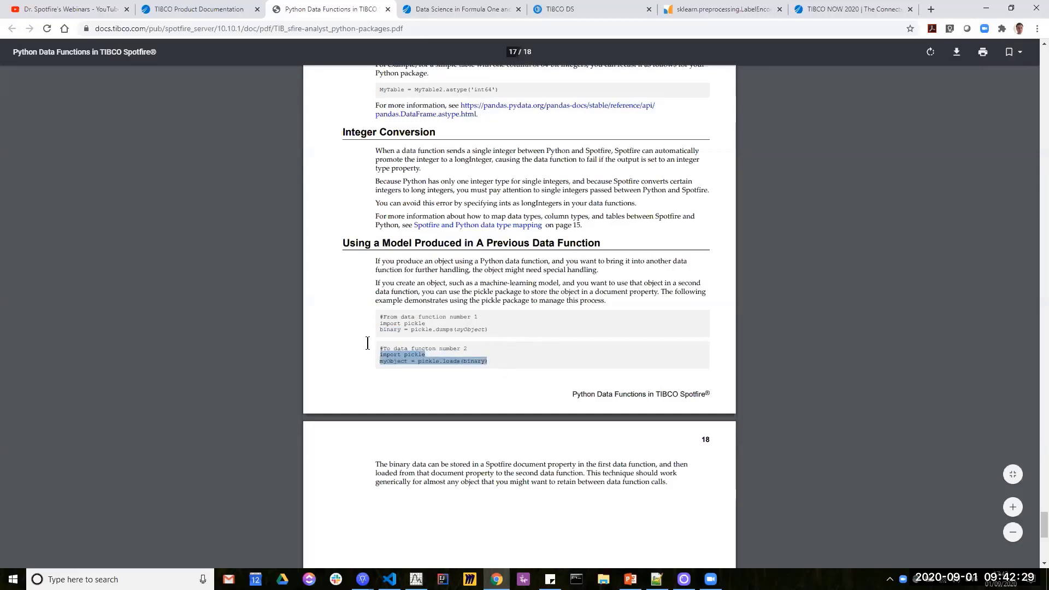
pyautogui.click(496, 356)
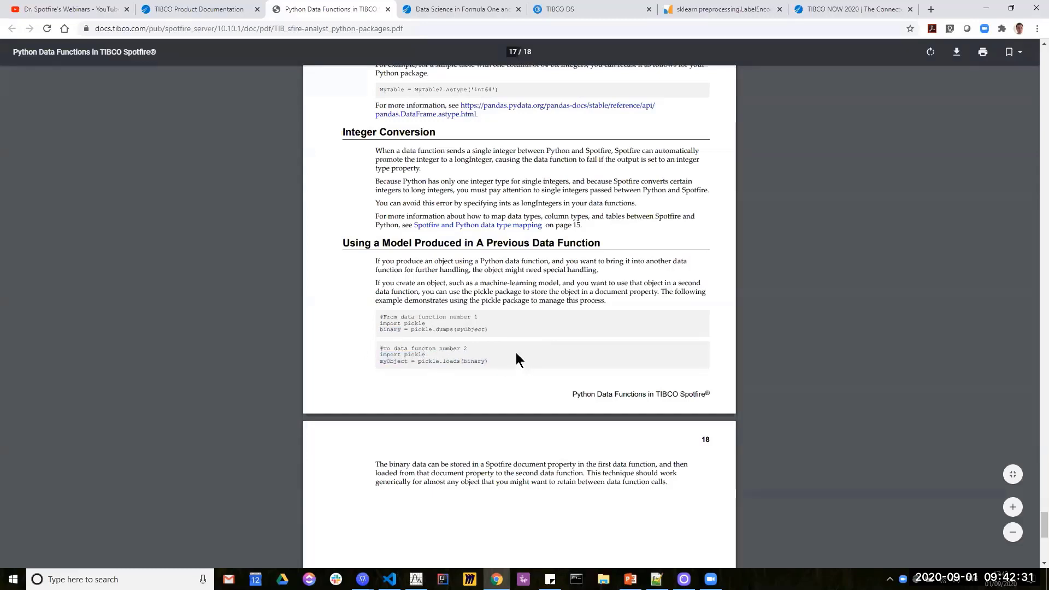
# Switch back to the F1 Simulator Model Builder analysis in Spotfire and view its Build Models page.
pyautogui.moveTo(362, 579)
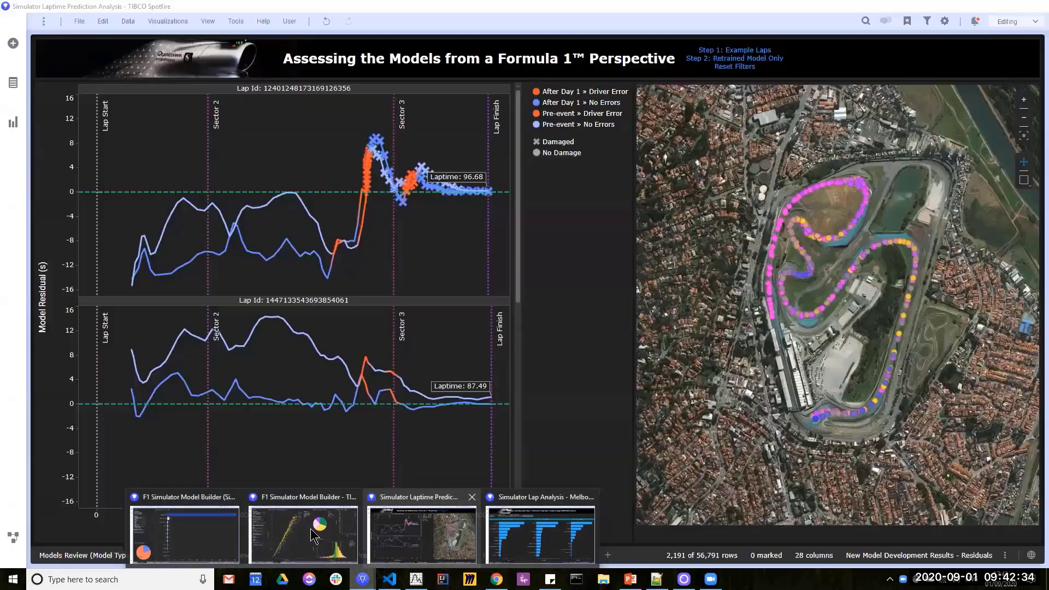
pyautogui.click(310, 529)
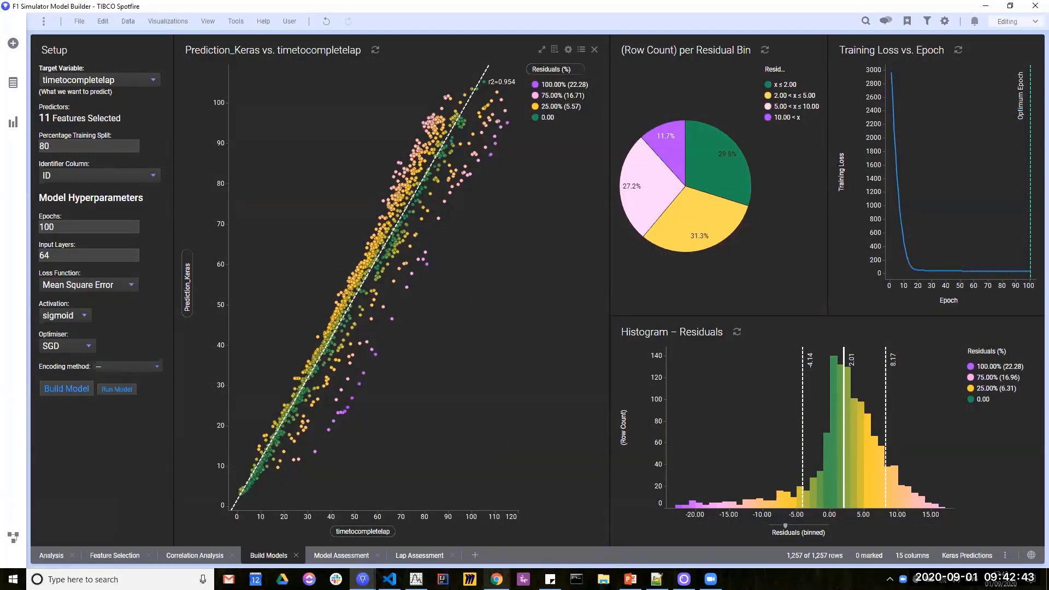
pyautogui.moveTo(496, 579)
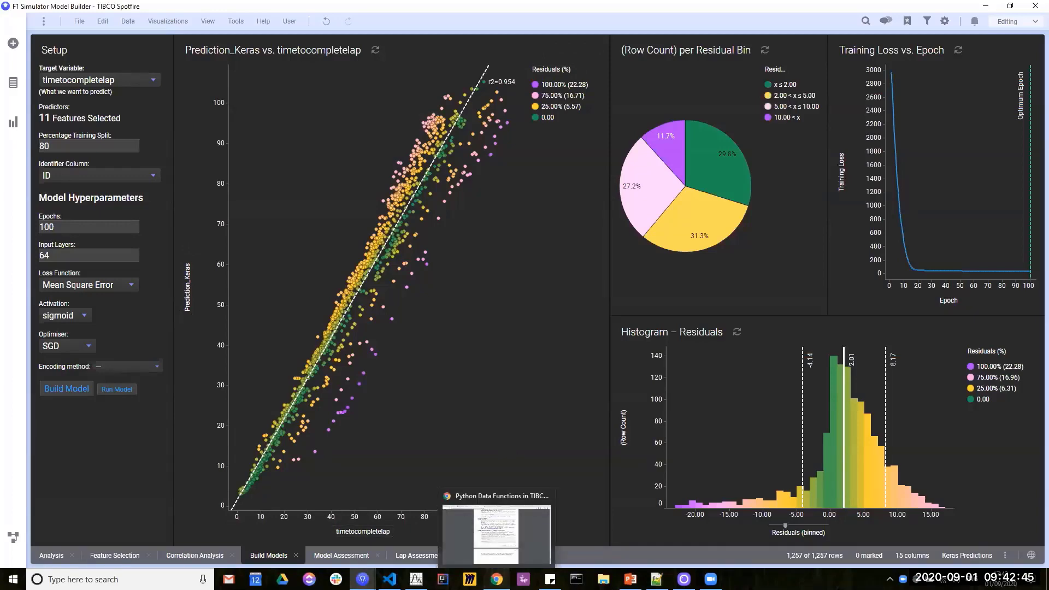
pyautogui.click(496, 533)
pyautogui.hotkey('alt', 'Tab')
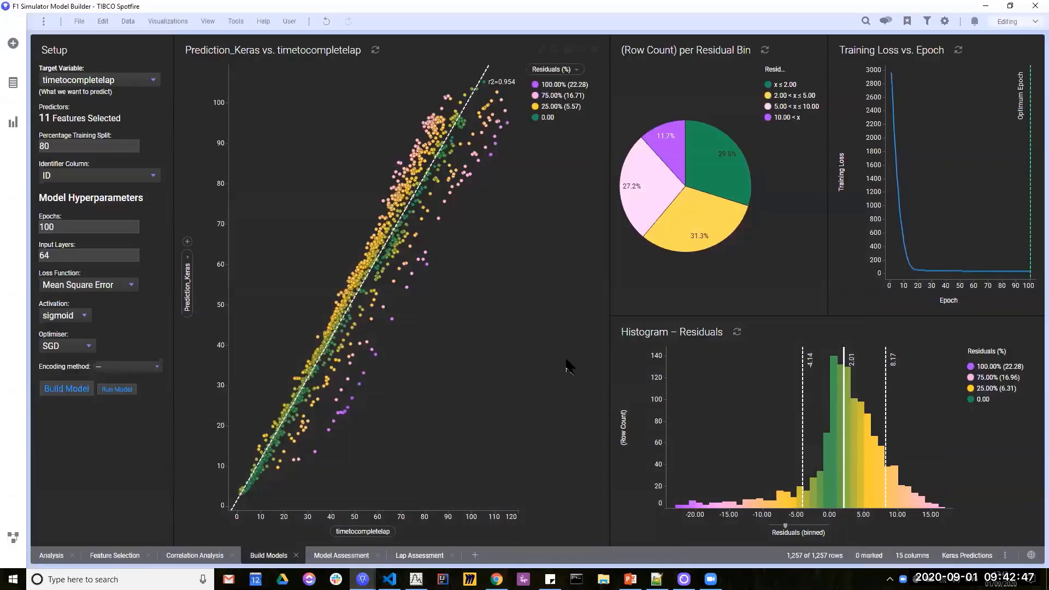